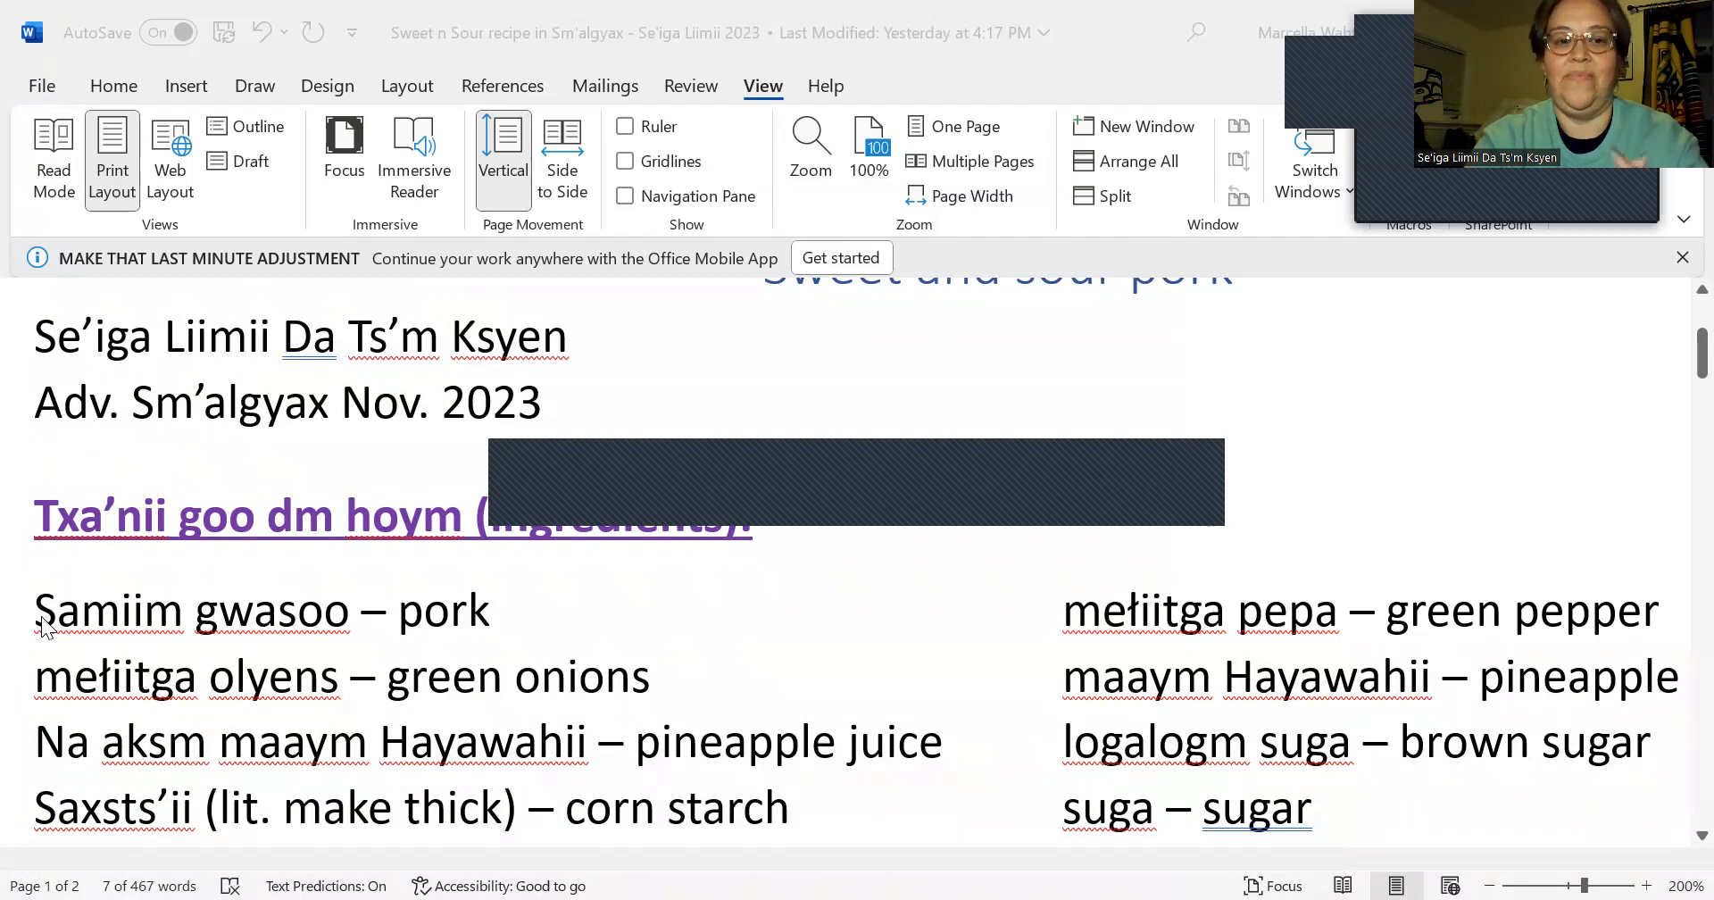
Step: Mark the pork and green pepper row, and the green onions and pineapple row below it, by selecting them in the ingredients list
{"action": "left_click", "coordinate": [42, 625]}
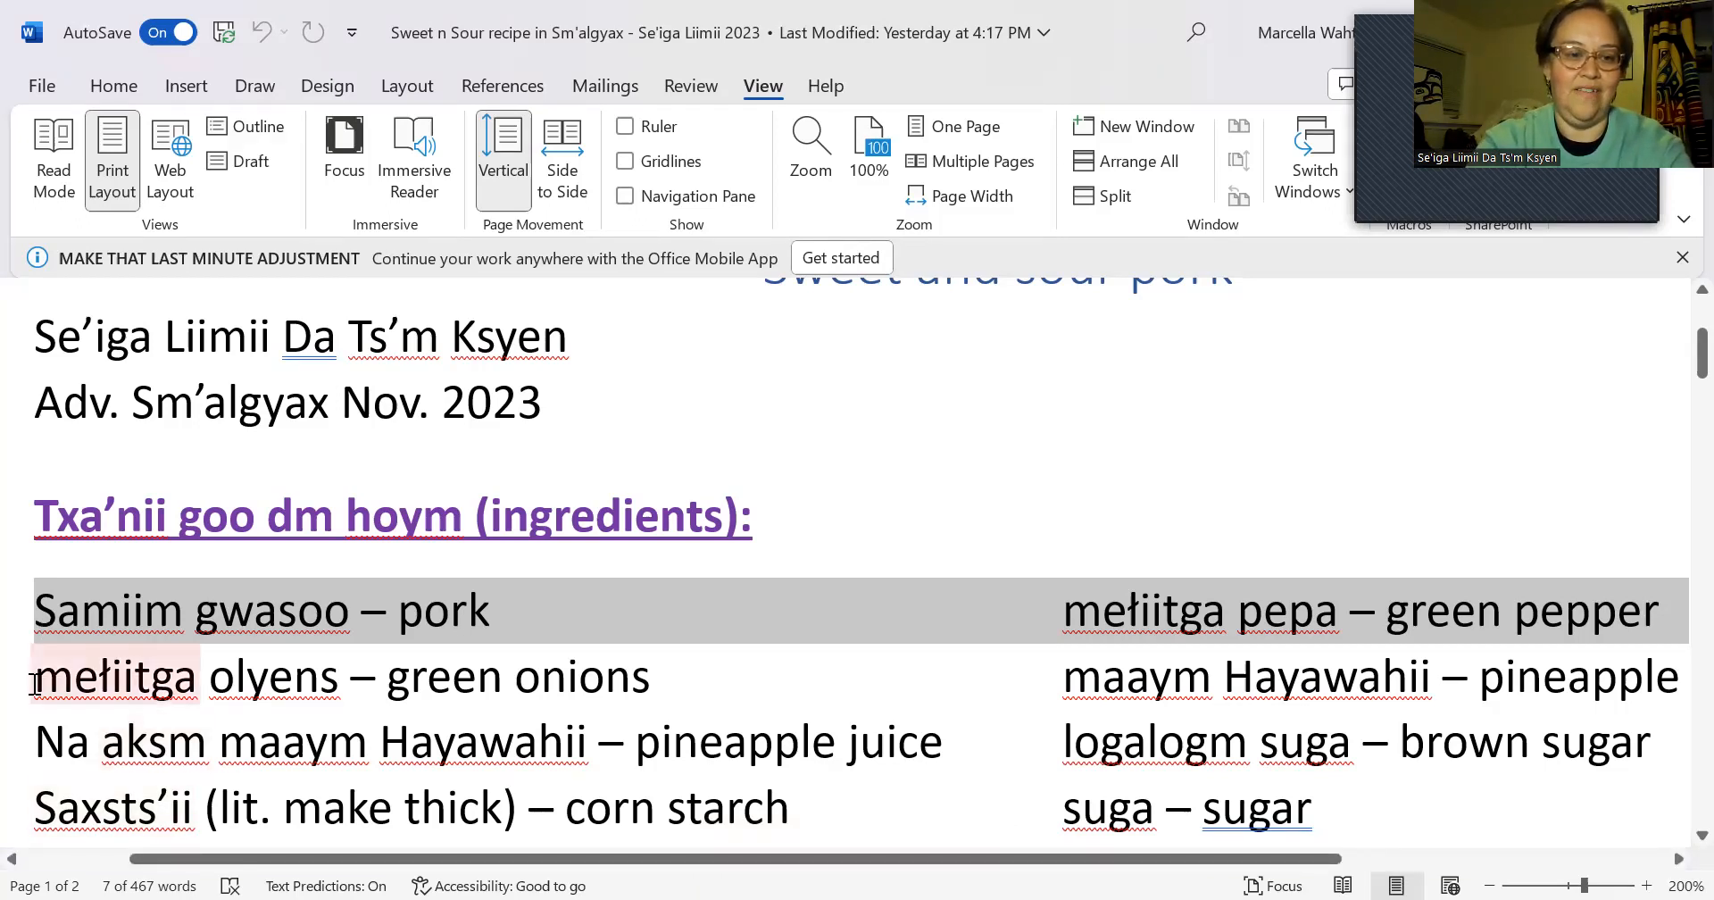
{"action": "left_click_drag", "start_coordinate": [34, 683], "coordinate": [1624, 695]}
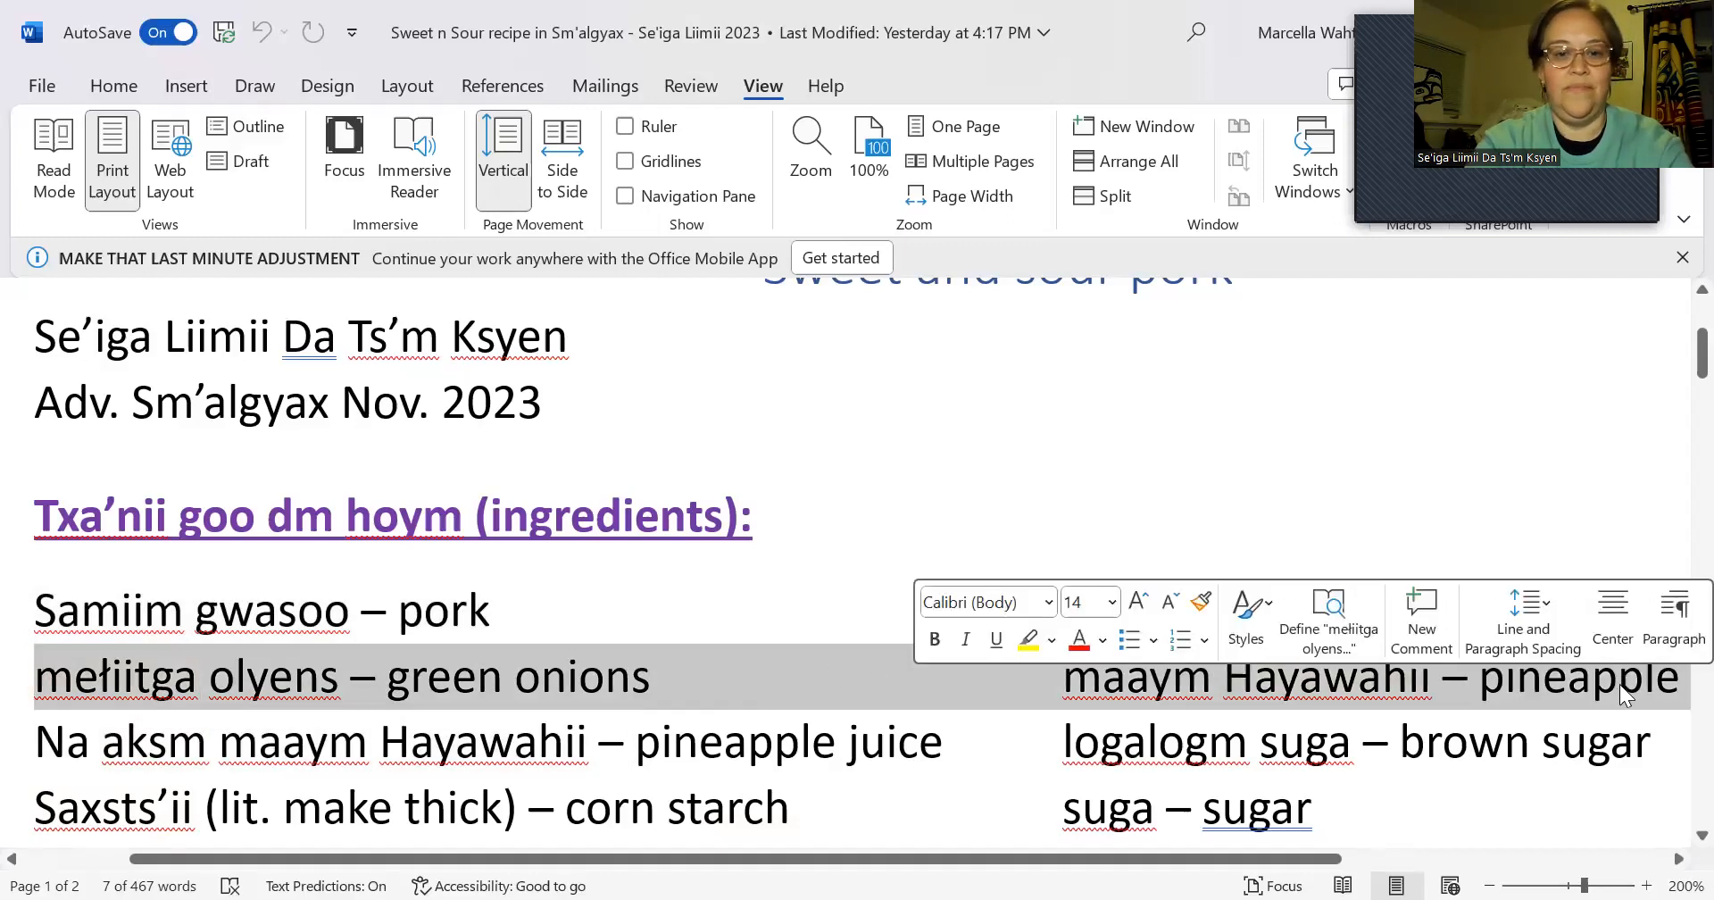
{"action": "left_click", "coordinate": [1481, 457]}
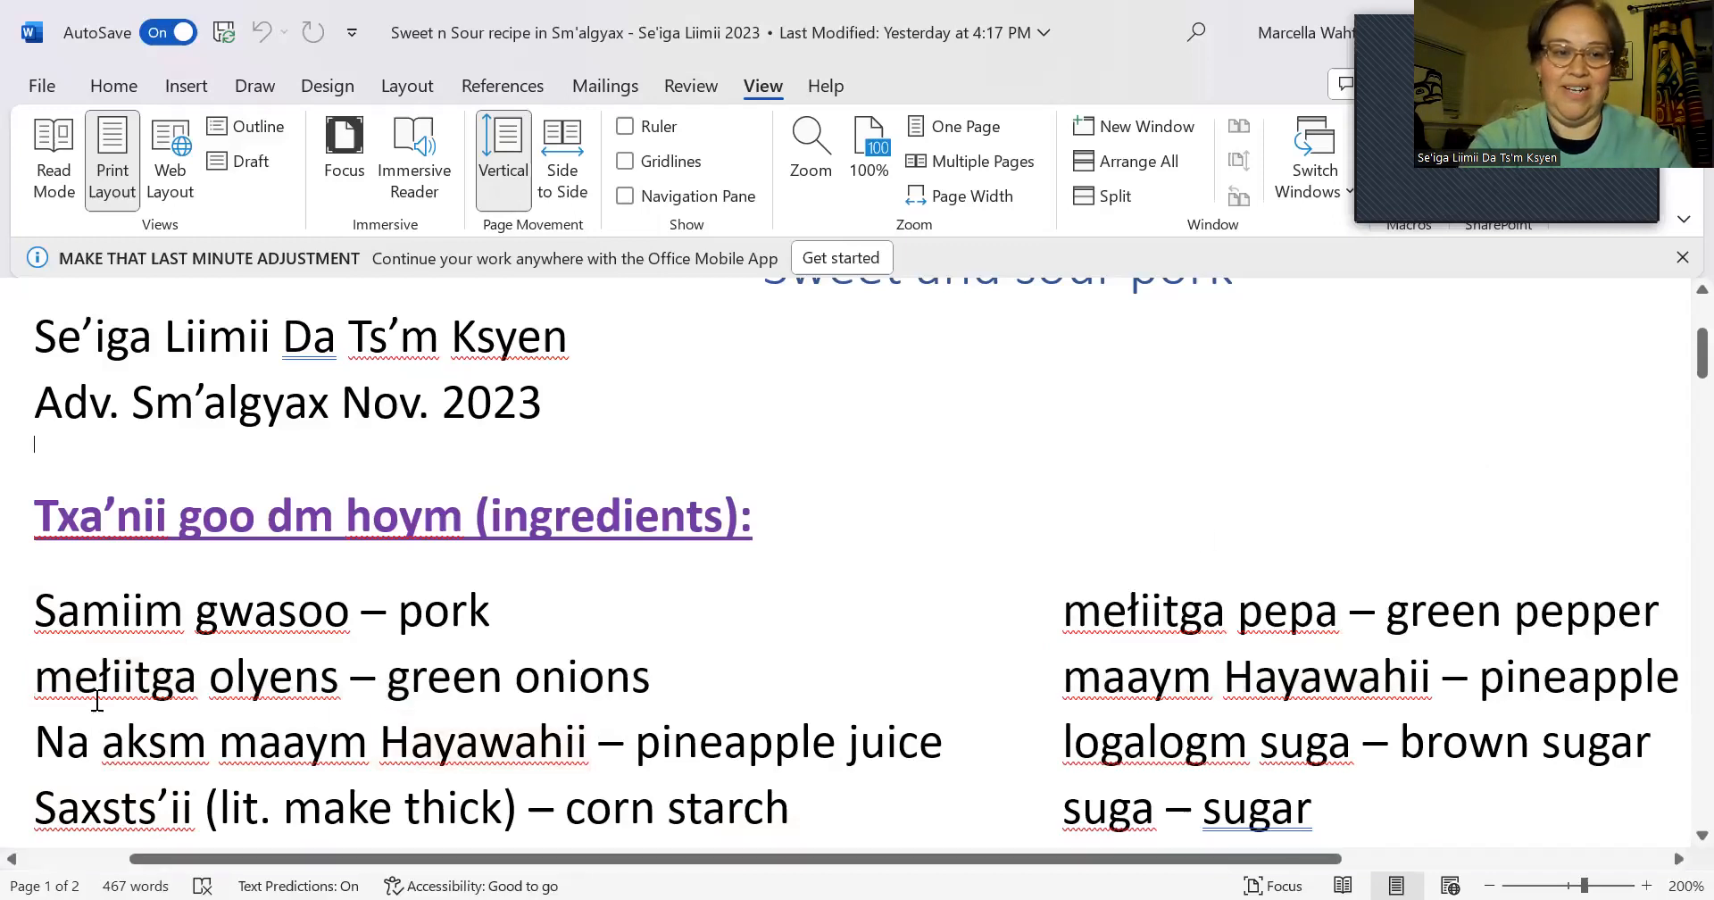
{"action": "left_click_drag", "start_coordinate": [28, 678], "coordinate": [1561, 693]}
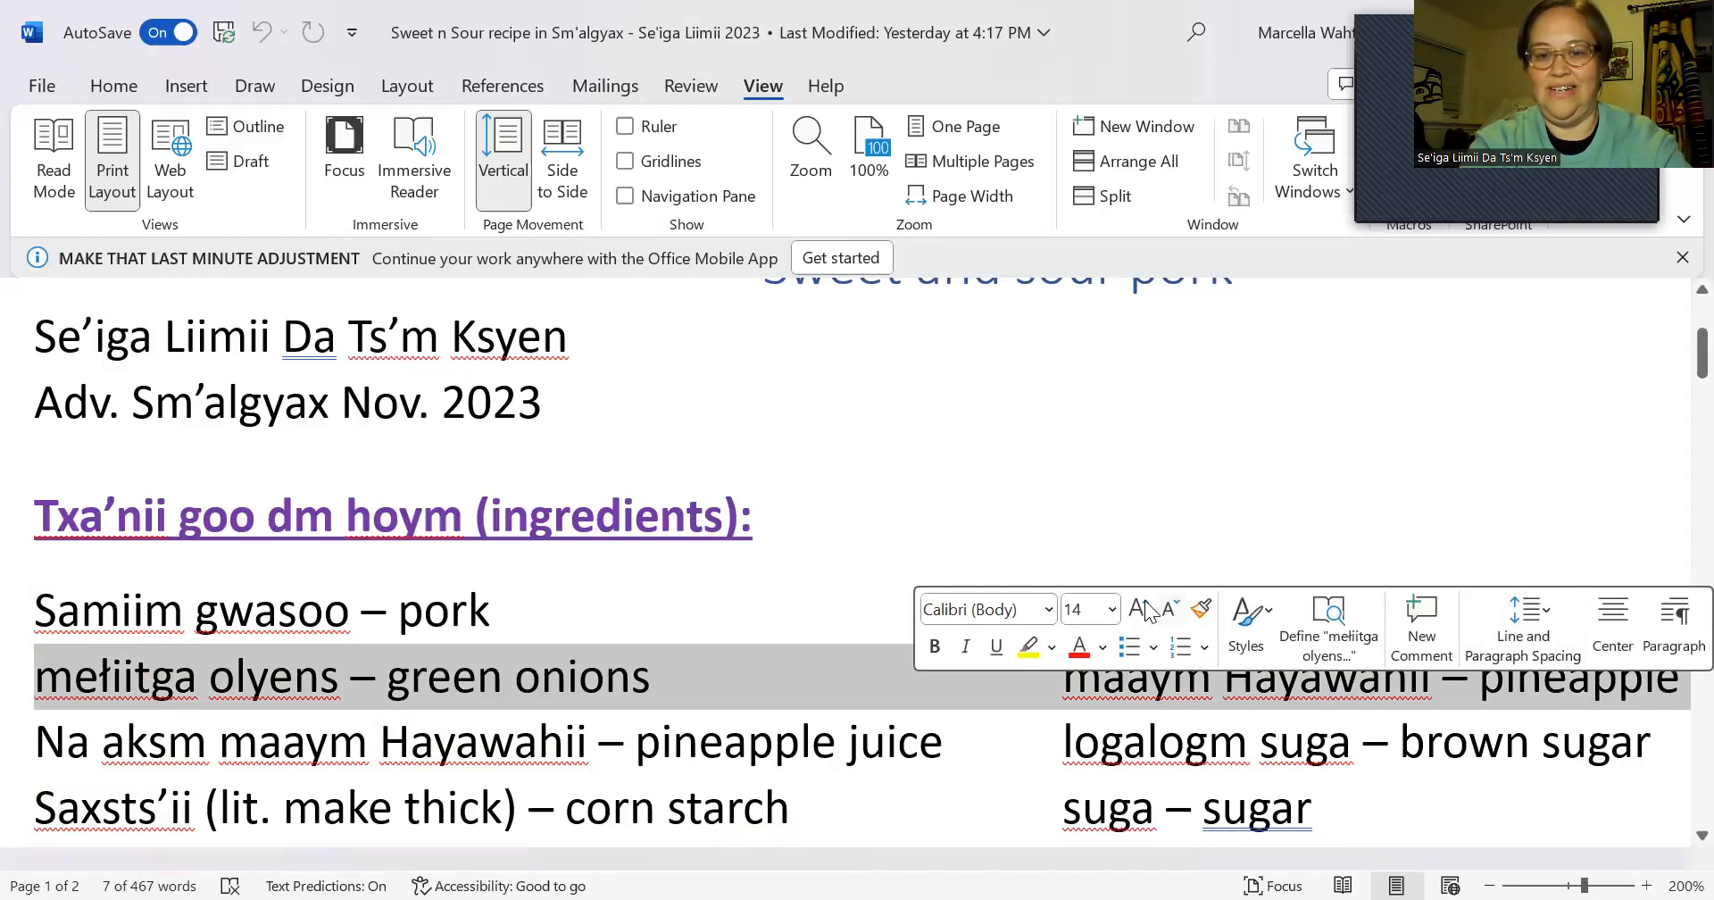
{"action": "left_click", "coordinate": [1115, 464]}
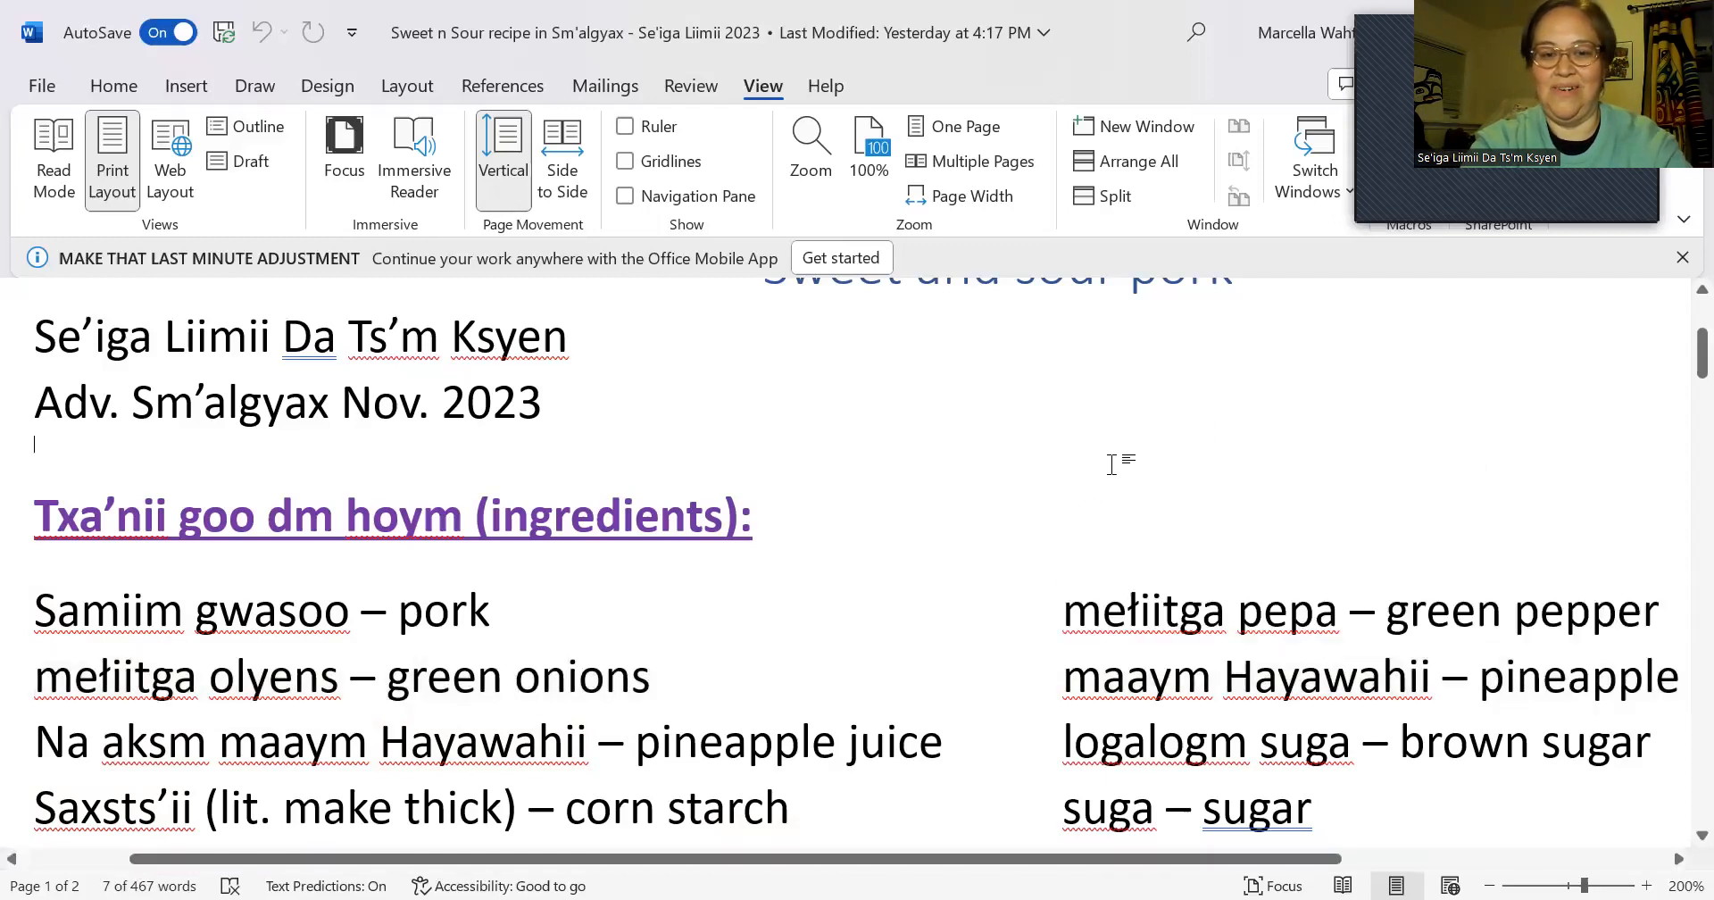
Step: Highlight the ingredient row with green onions and pineapple in yellow
{"action": "double_click", "coordinate": [33, 692]}
{"action": "left_click_drag", "start_coordinate": [33, 693], "coordinate": [1551, 695]}
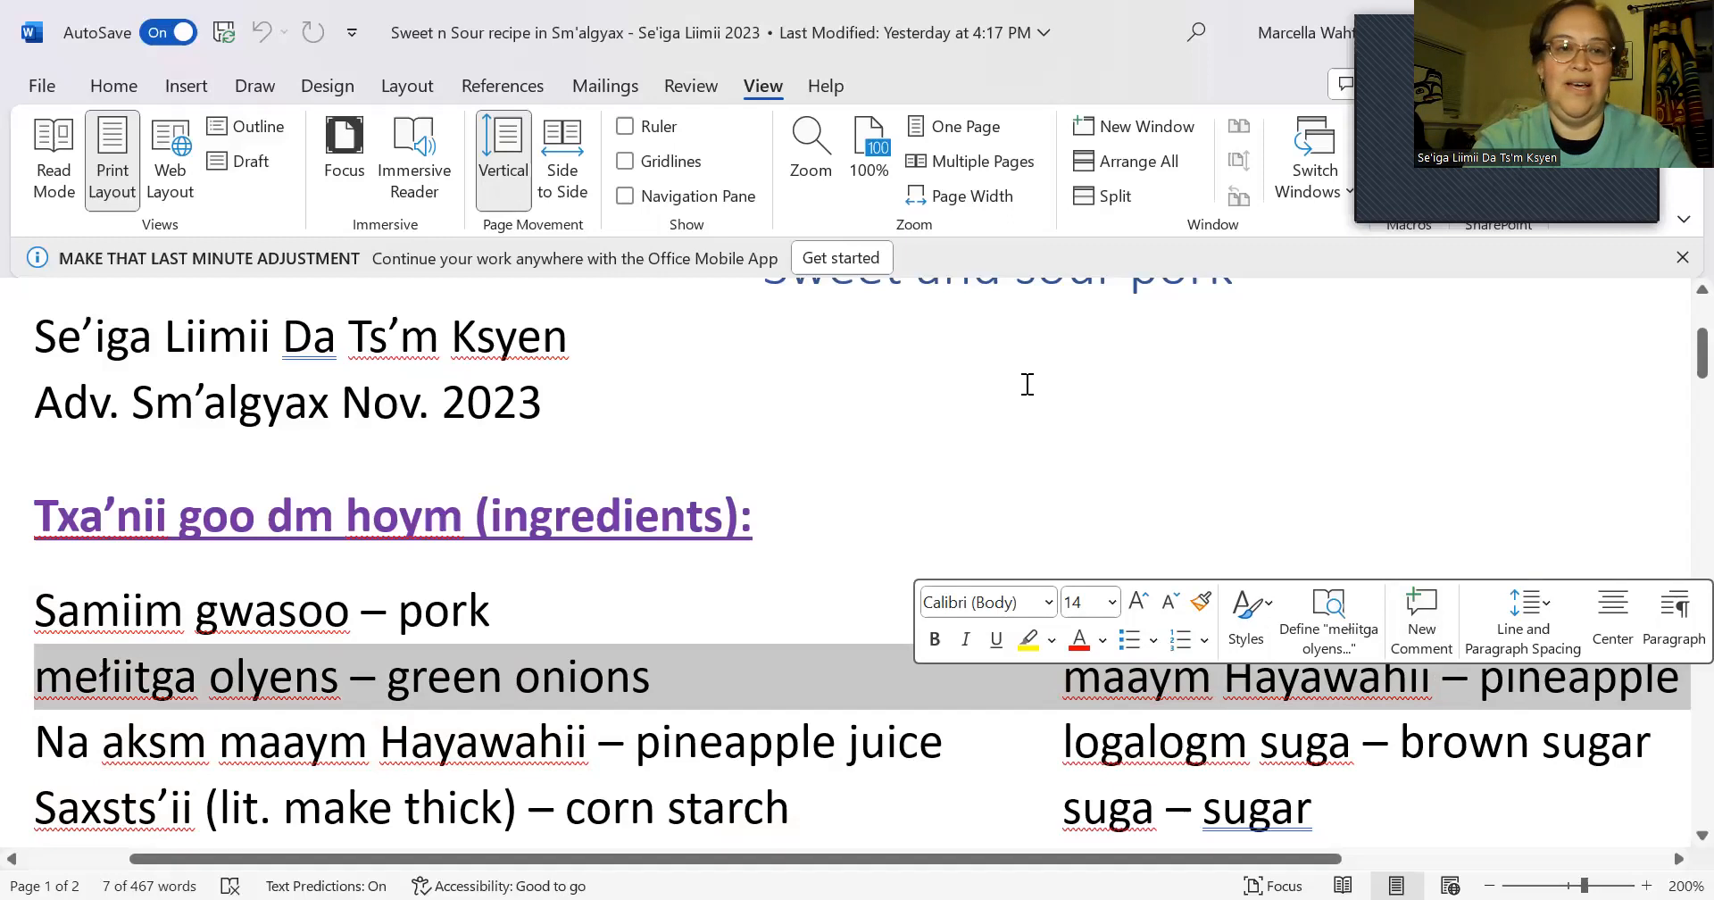
{"action": "left_click", "coordinate": [114, 85]}
{"action": "left_click", "coordinate": [443, 178]}
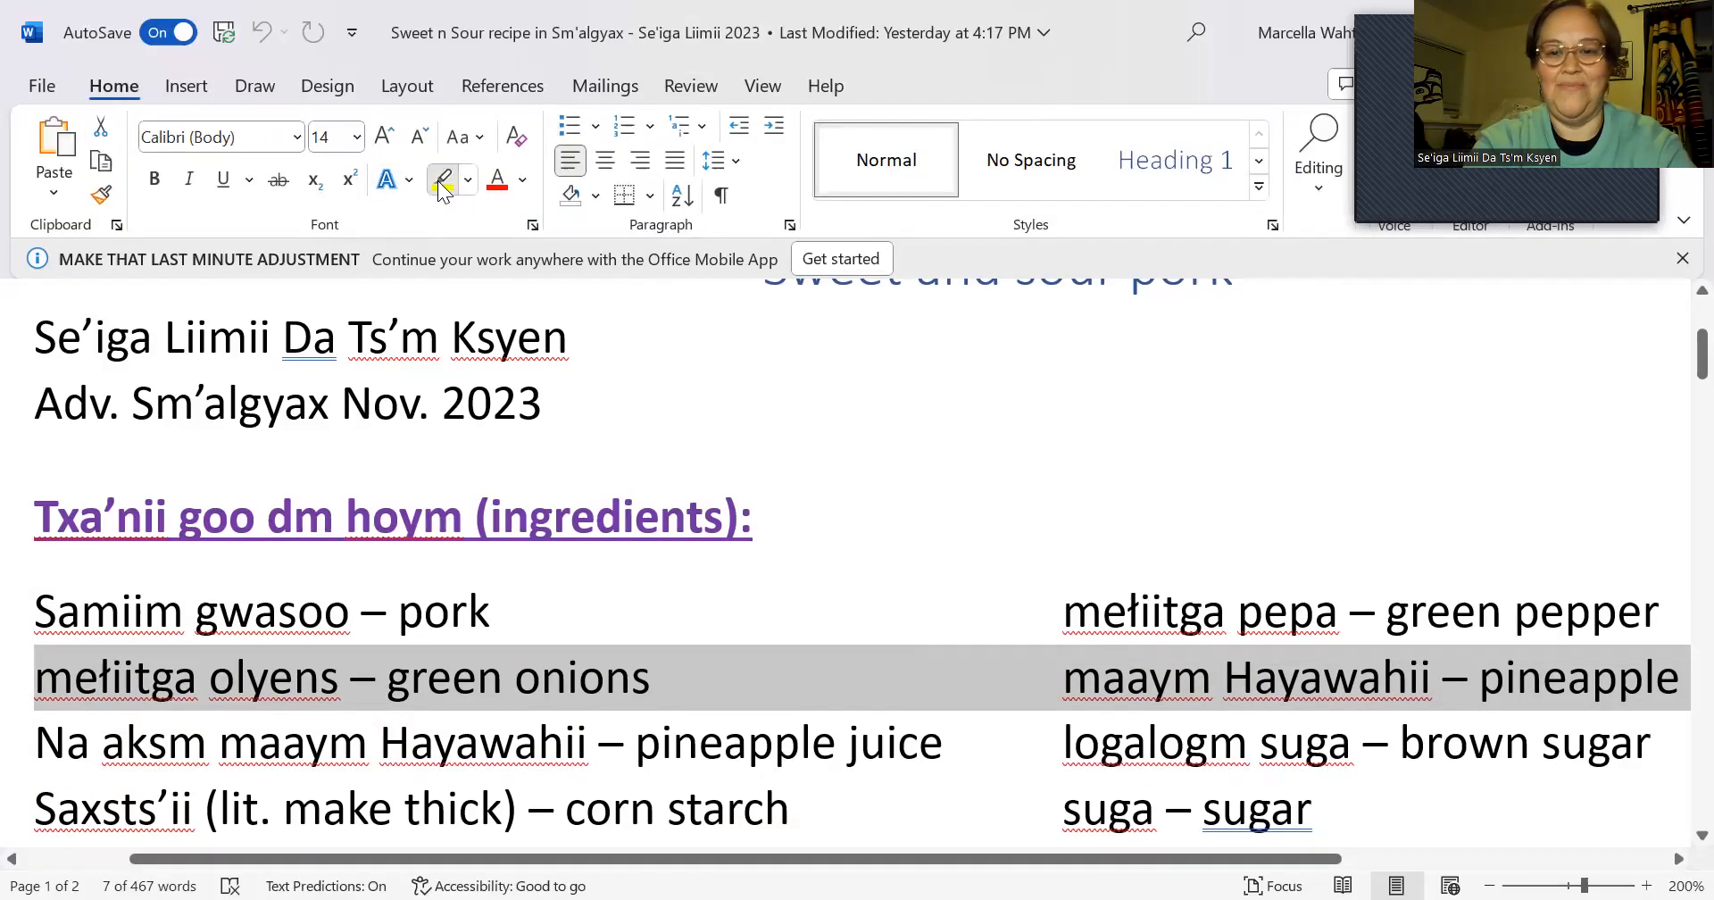
{"action": "left_click", "coordinate": [1053, 391]}
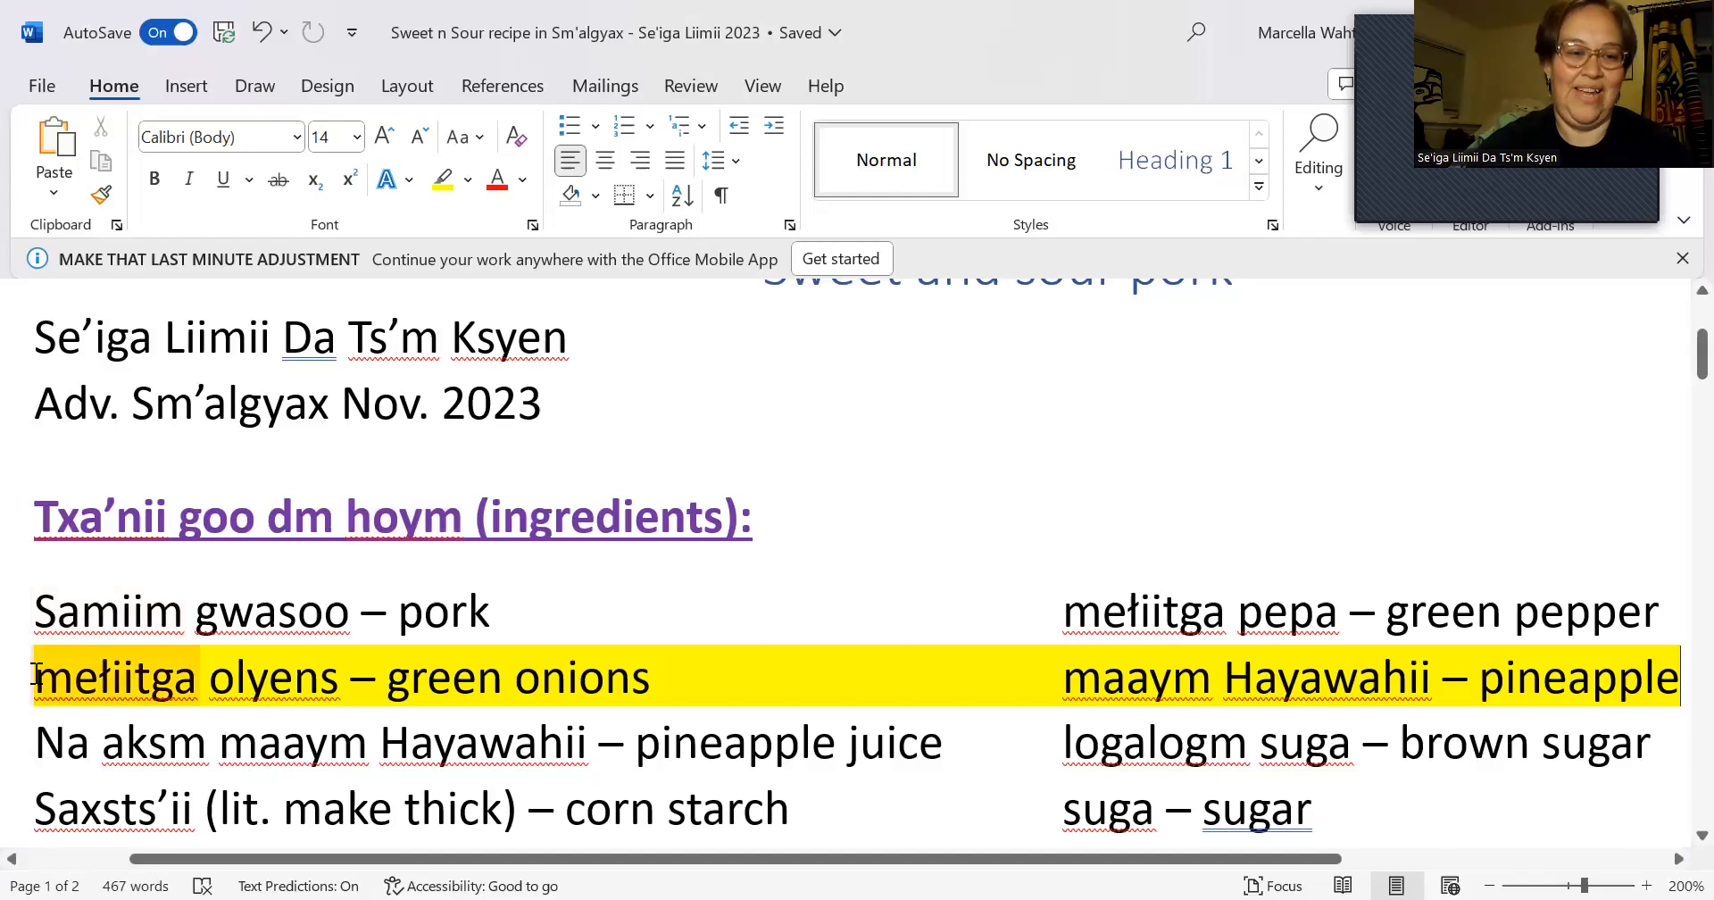
Step: Remove the yellow highlight from the green onions and pineapple row
{"action": "left_click_drag", "start_coordinate": [34, 675], "coordinate": [1587, 687]}
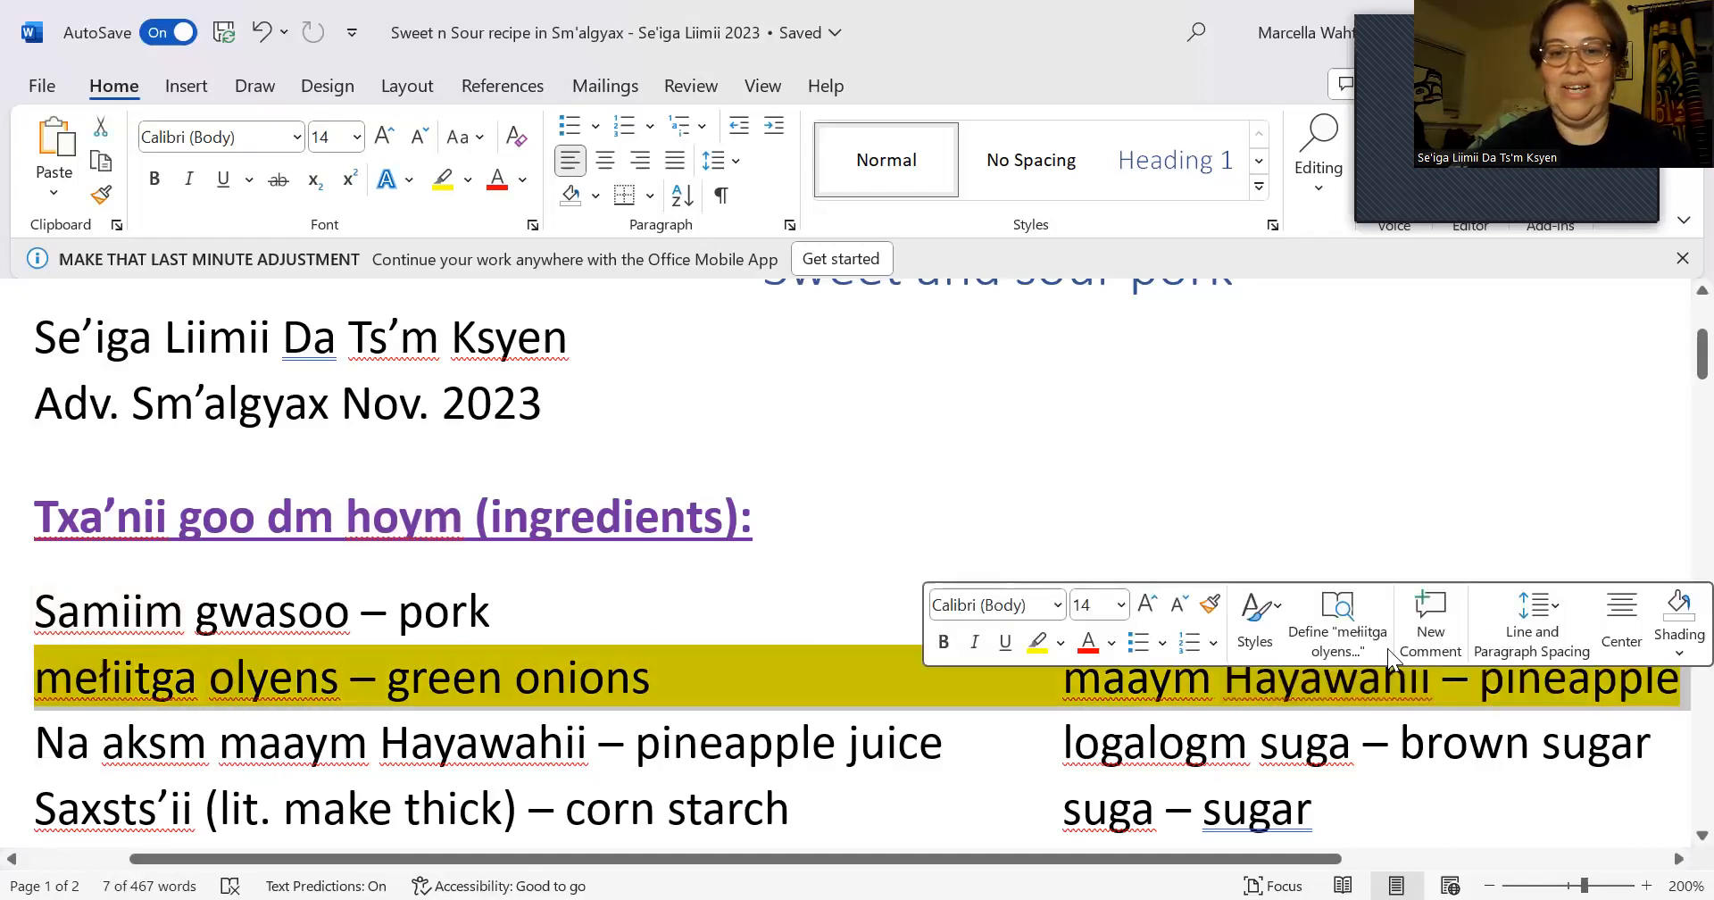
{"action": "left_click", "coordinate": [1059, 642]}
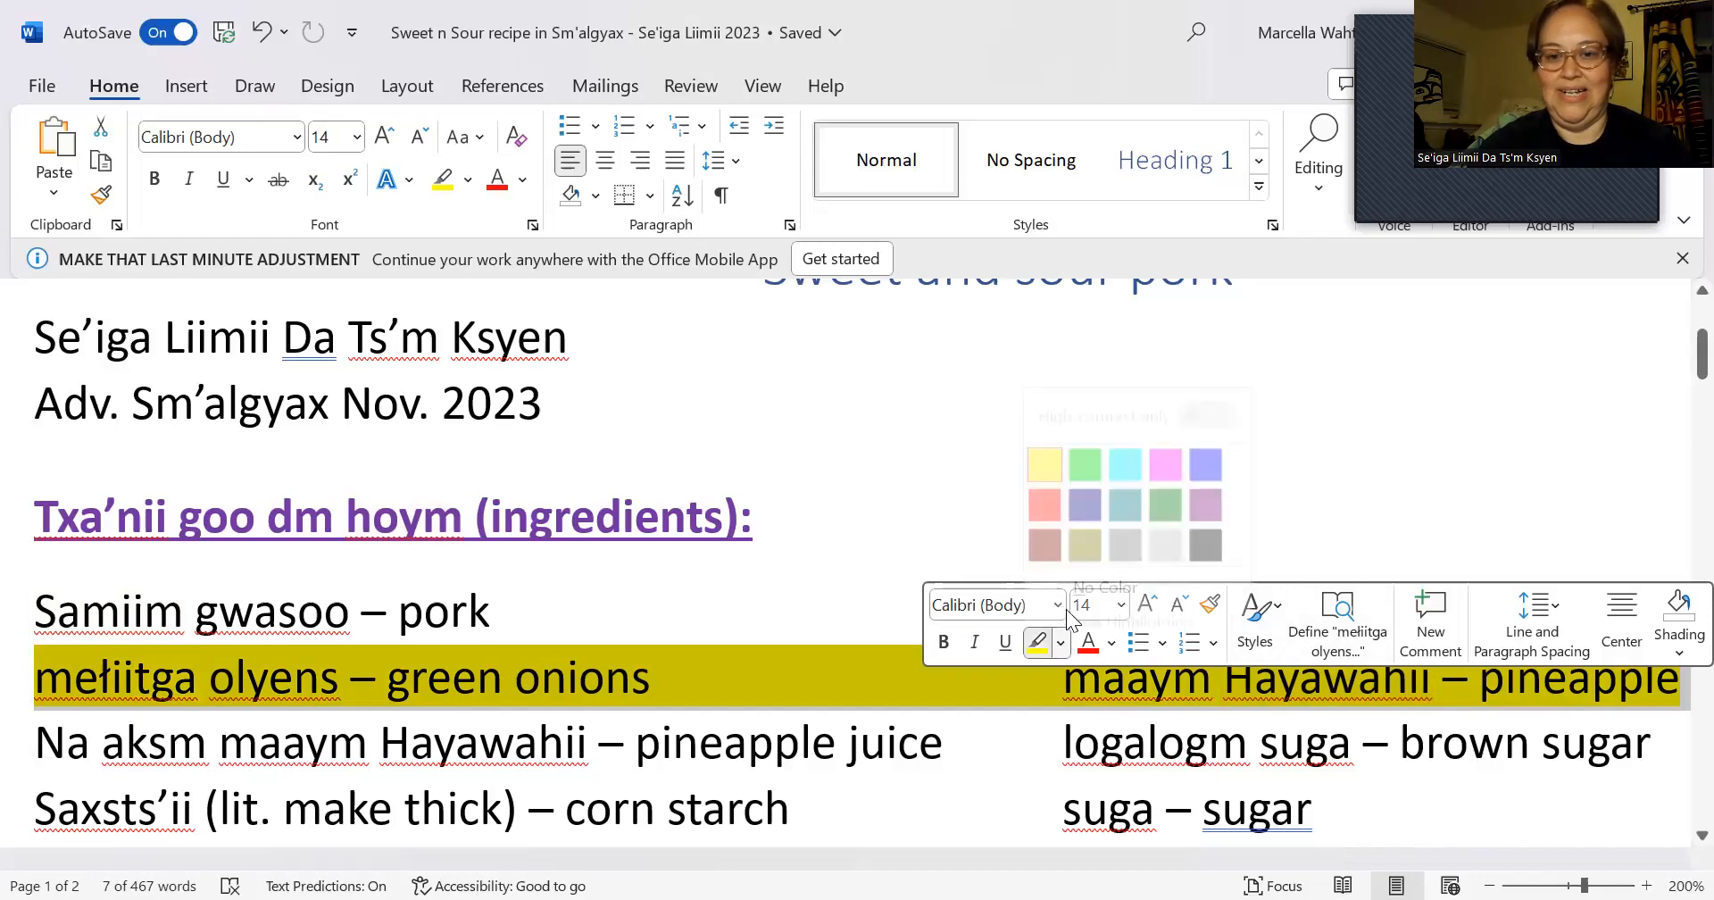
{"action": "left_click", "coordinate": [1092, 569]}
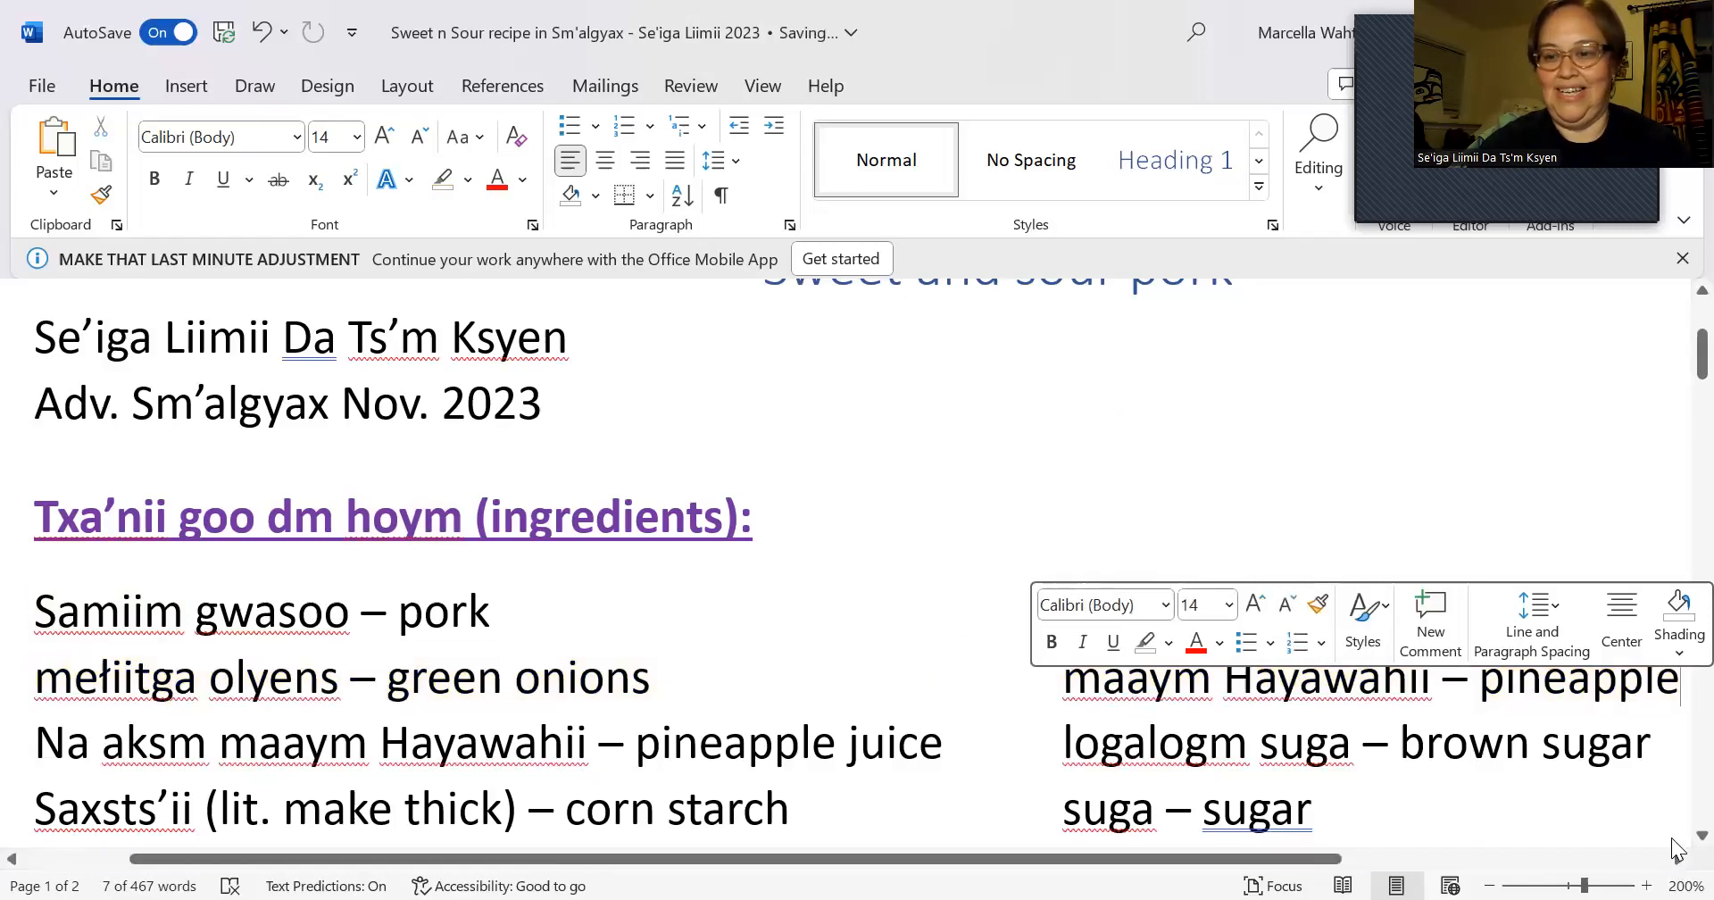
Step: Highlight the ingredient row with pineapple juice and brown sugar in yellow
{"action": "scroll", "coordinate": [1673, 843], "scroll_direction": "down", "scroll_amount": 3}
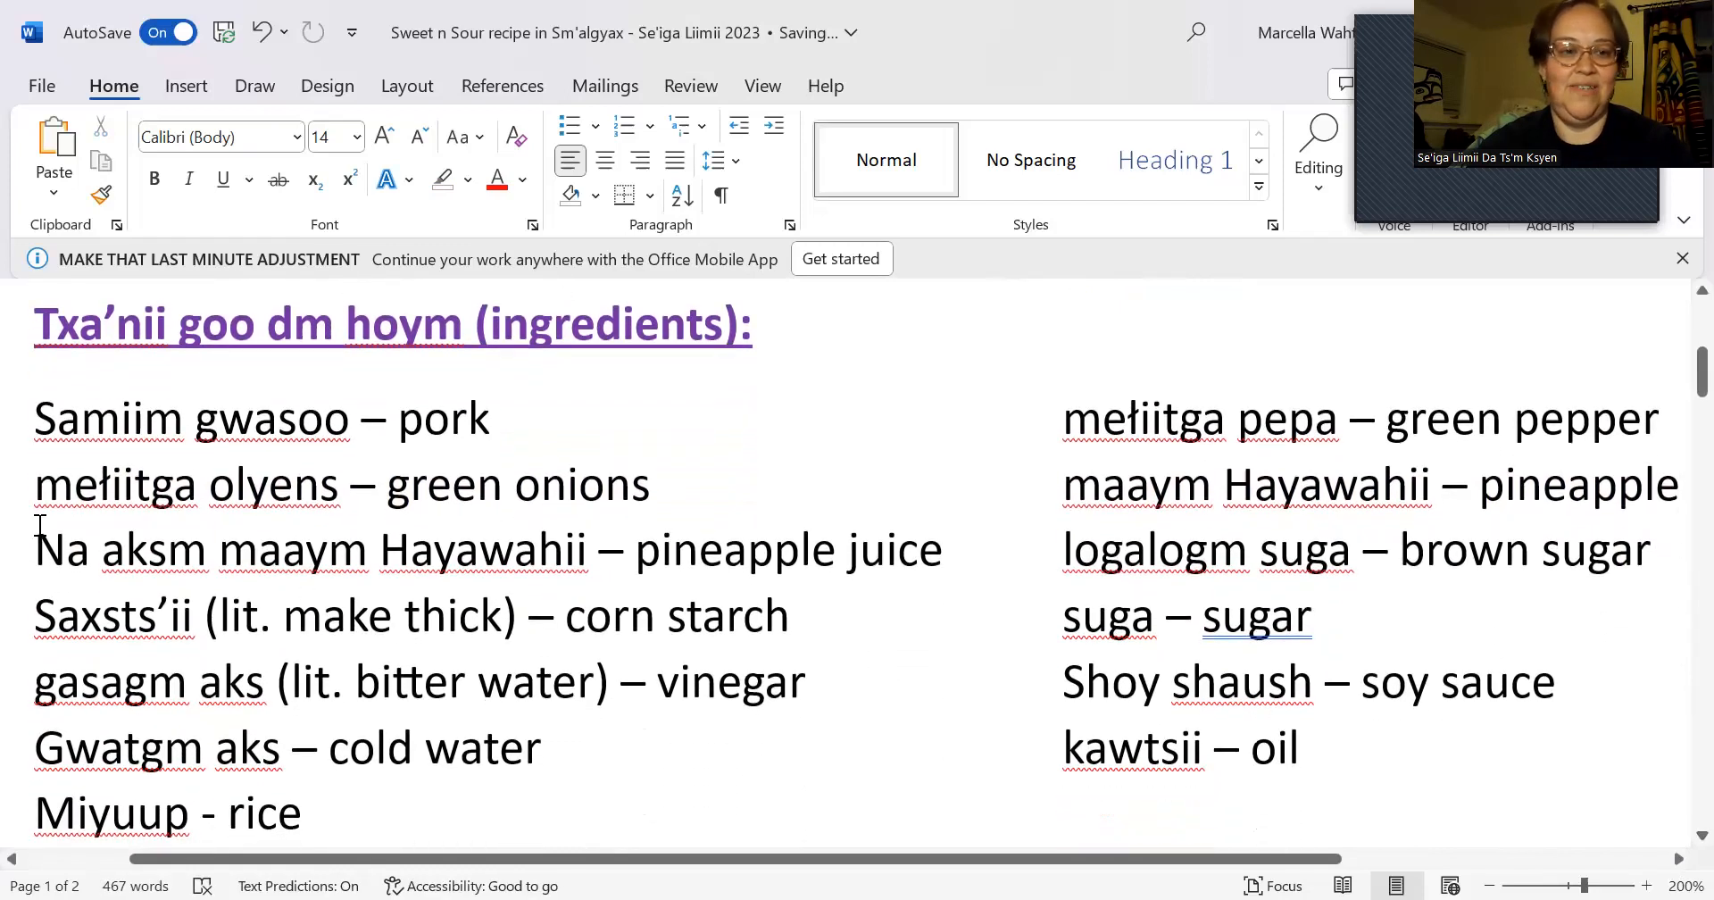
{"action": "left_click_drag", "start_coordinate": [34, 545], "coordinate": [1602, 536]}
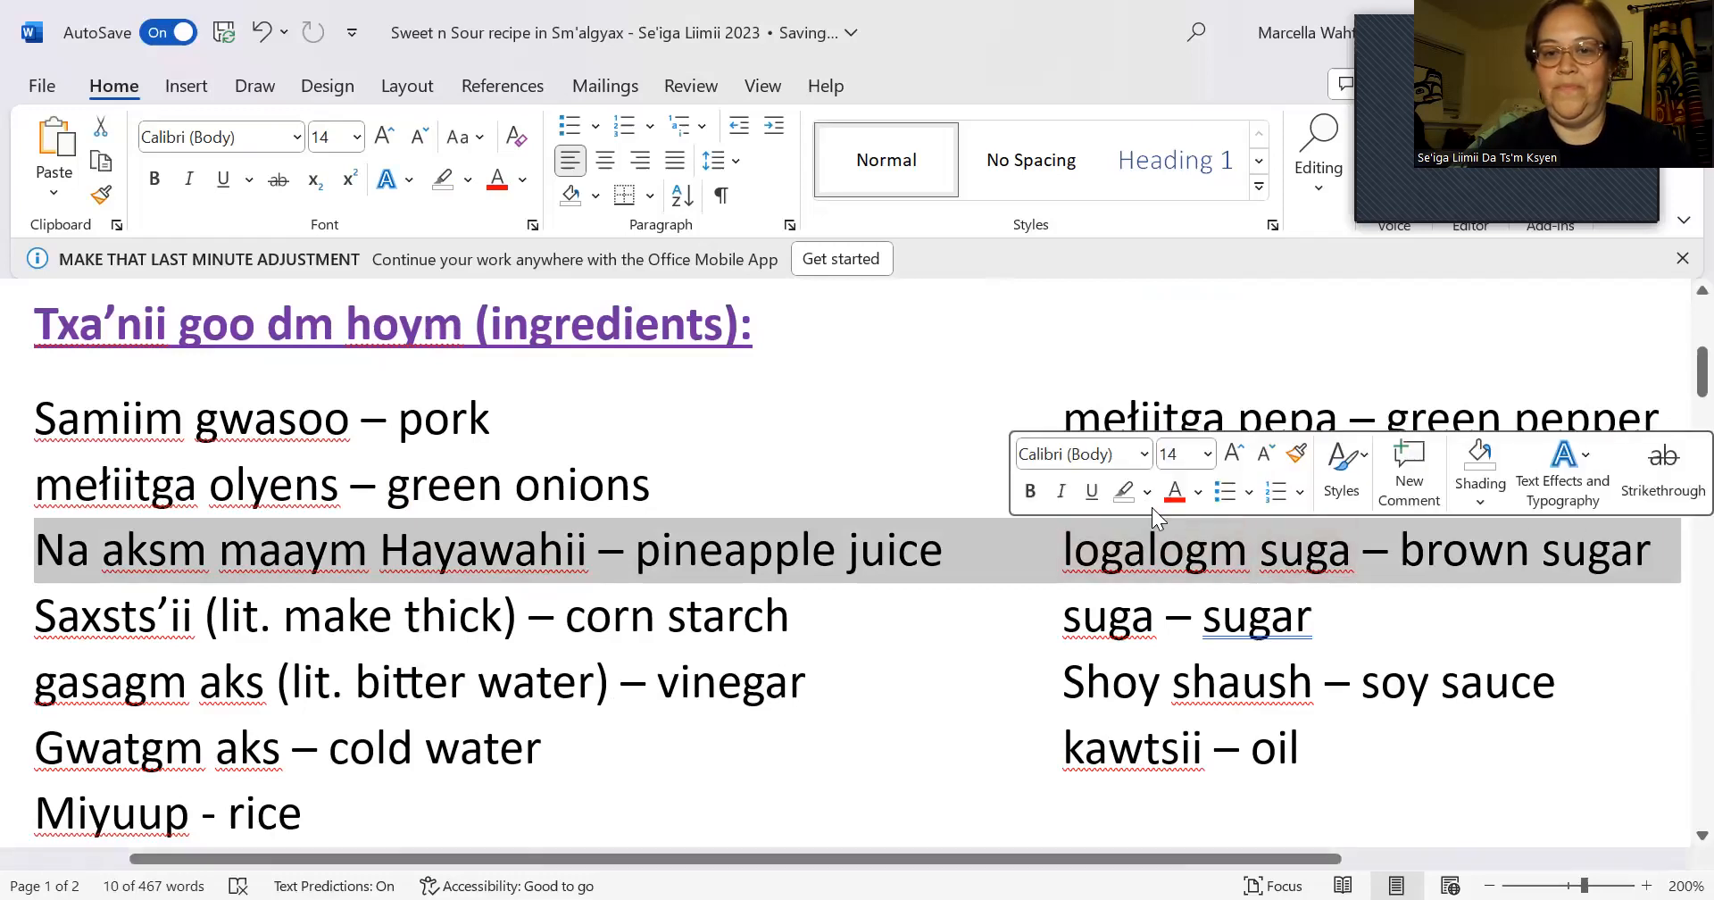
{"action": "left_click", "coordinate": [1151, 493]}
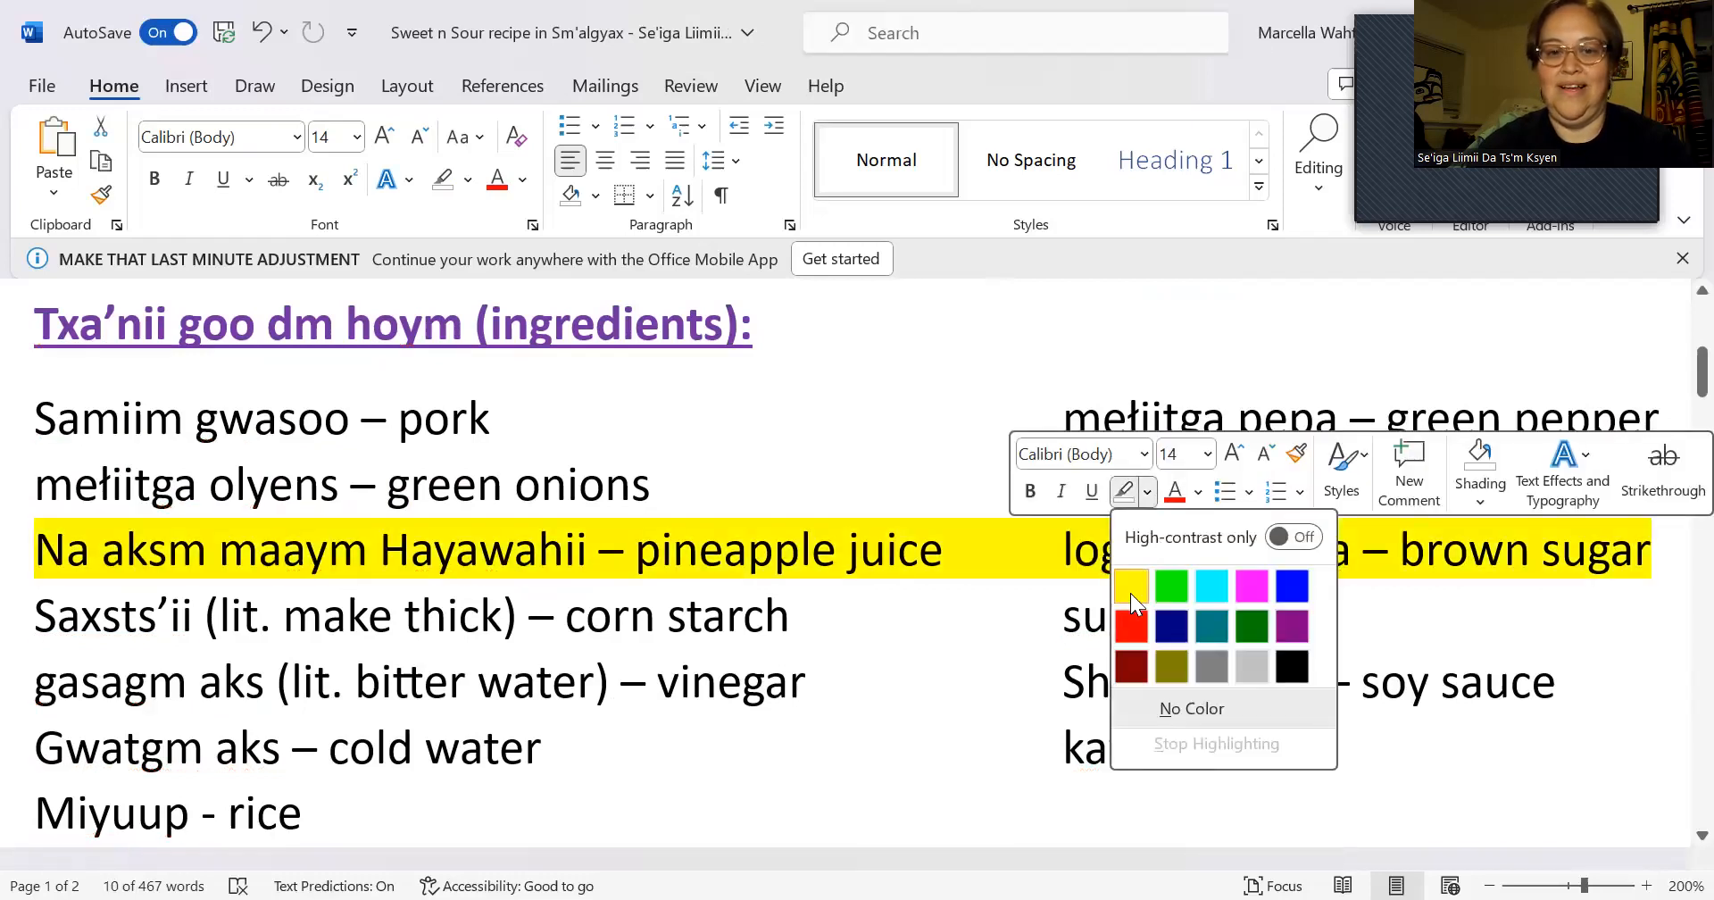
{"action": "left_click", "coordinate": [1130, 593]}
{"action": "left_click", "coordinate": [880, 424]}
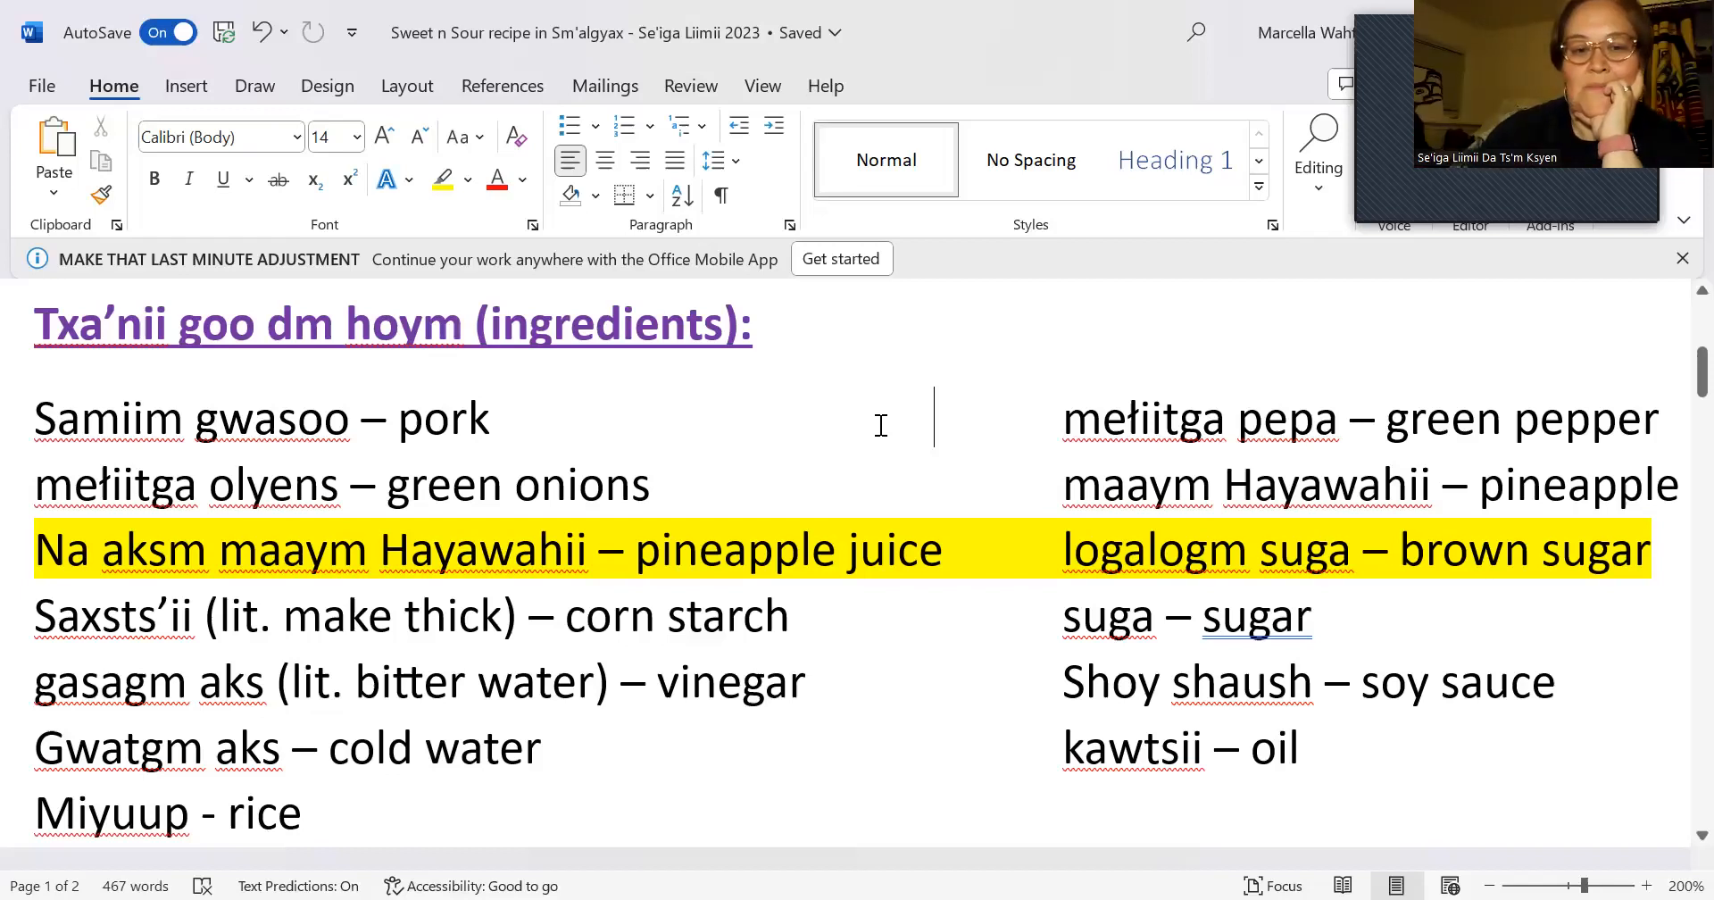
Step: Remove the yellow highlight from the pineapple juice and brown sugar row
{"action": "double_click", "coordinate": [571, 539]}
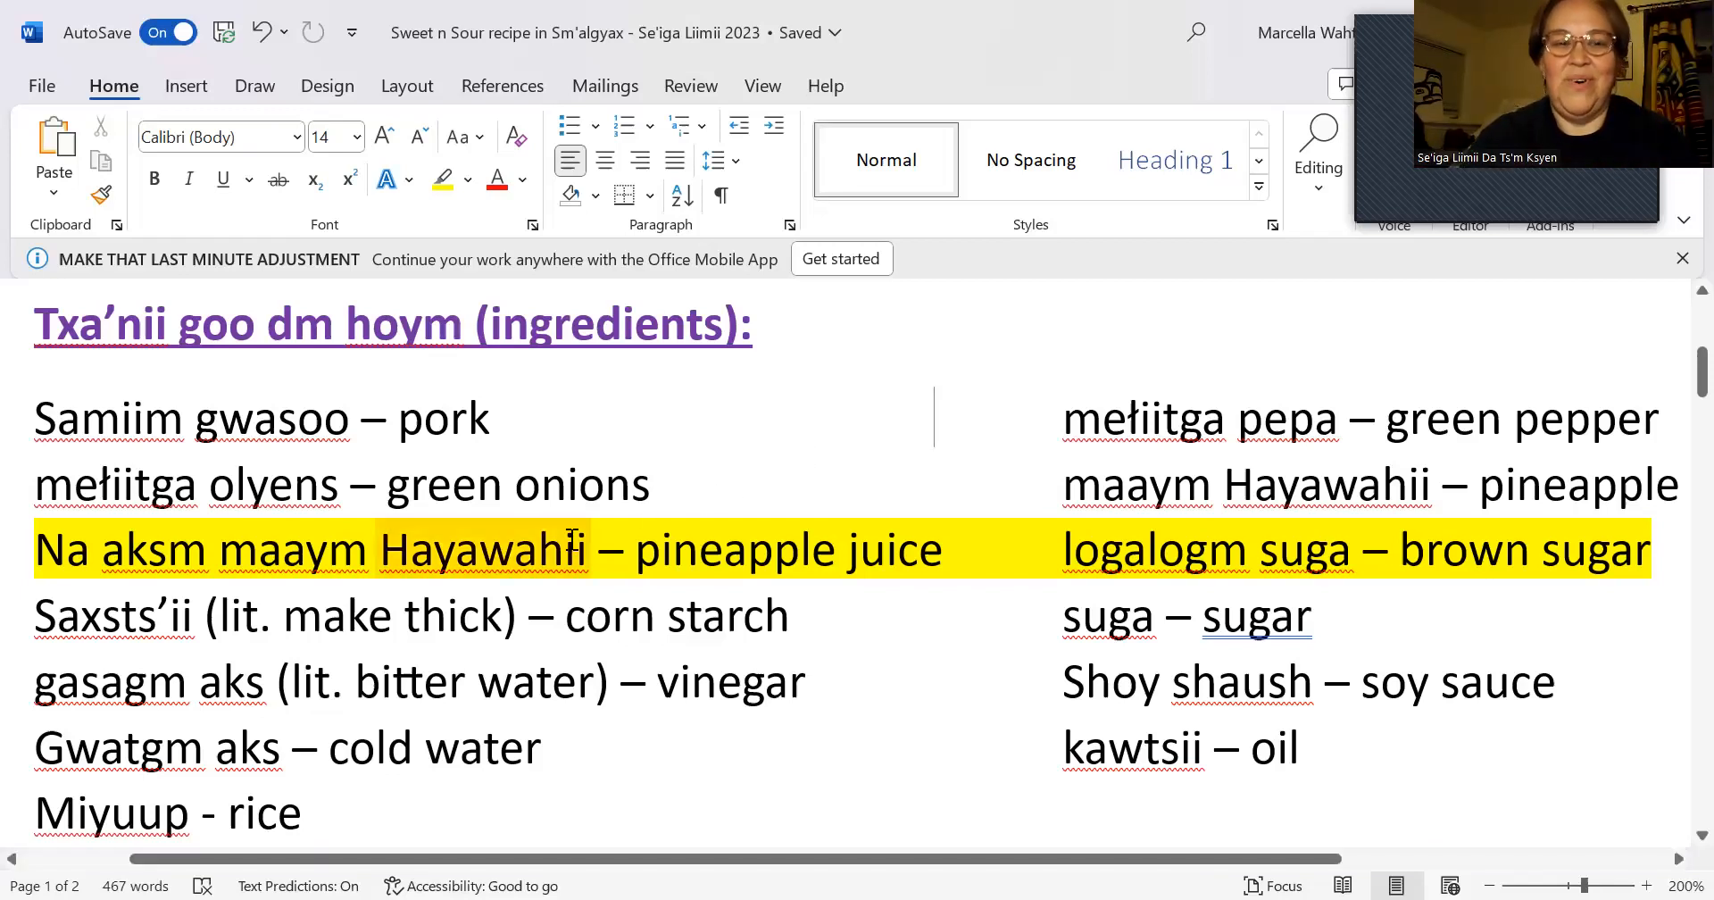
{"action": "left_click_drag", "start_coordinate": [36, 549], "coordinate": [1621, 555]}
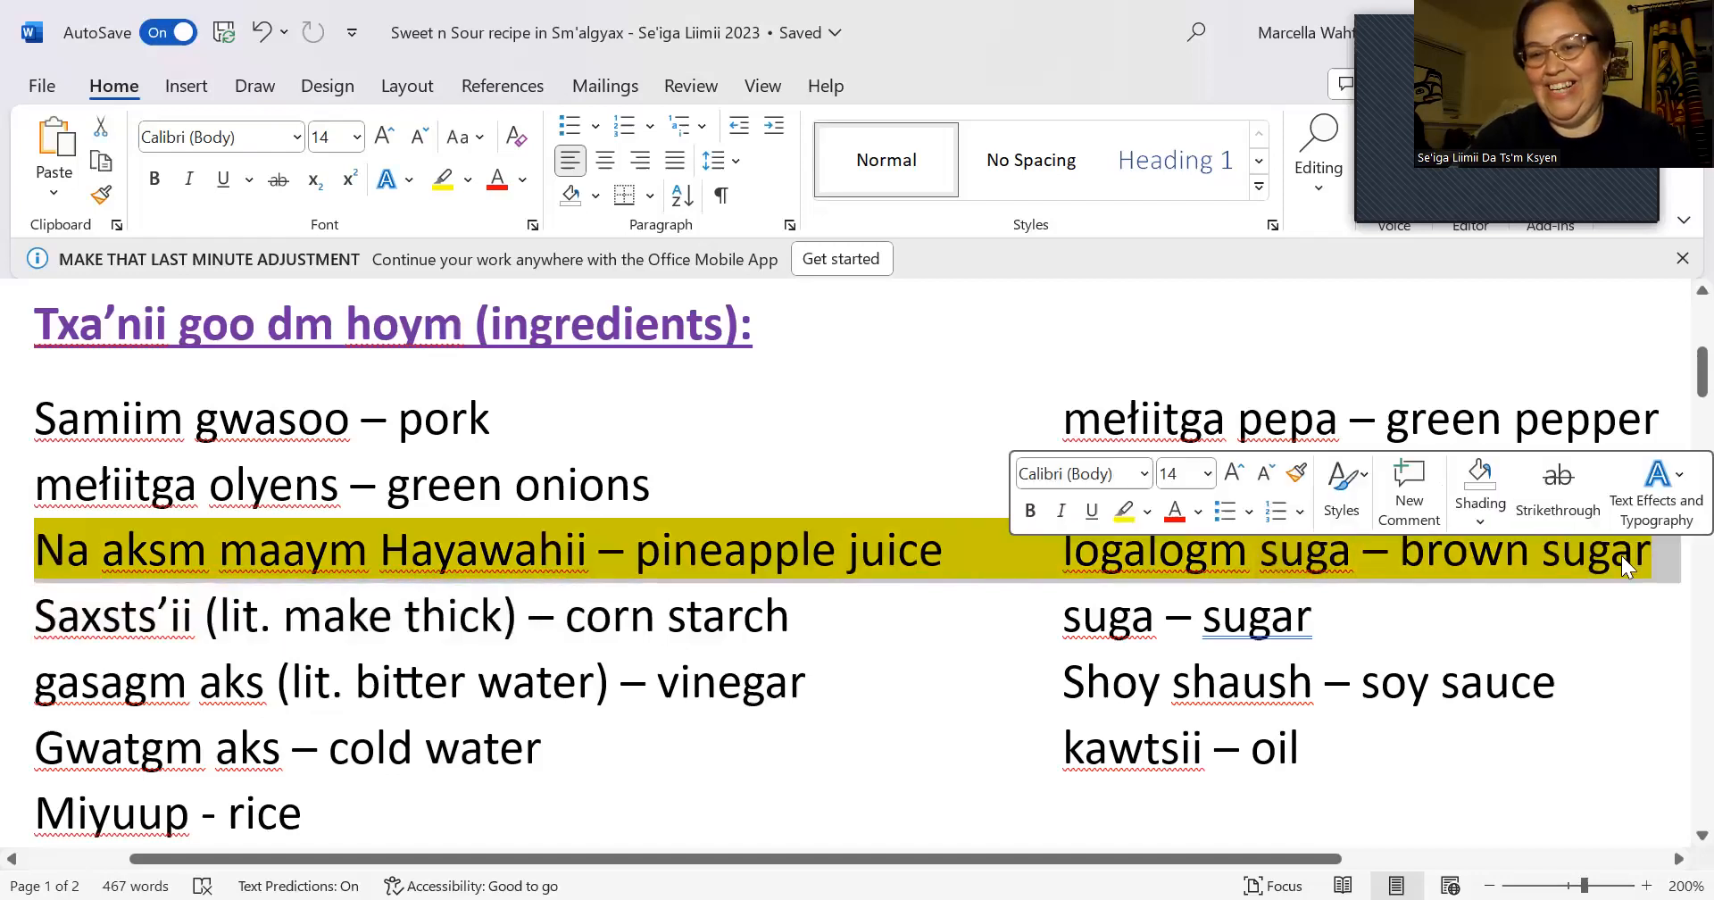
{"action": "left_click", "coordinate": [1148, 510]}
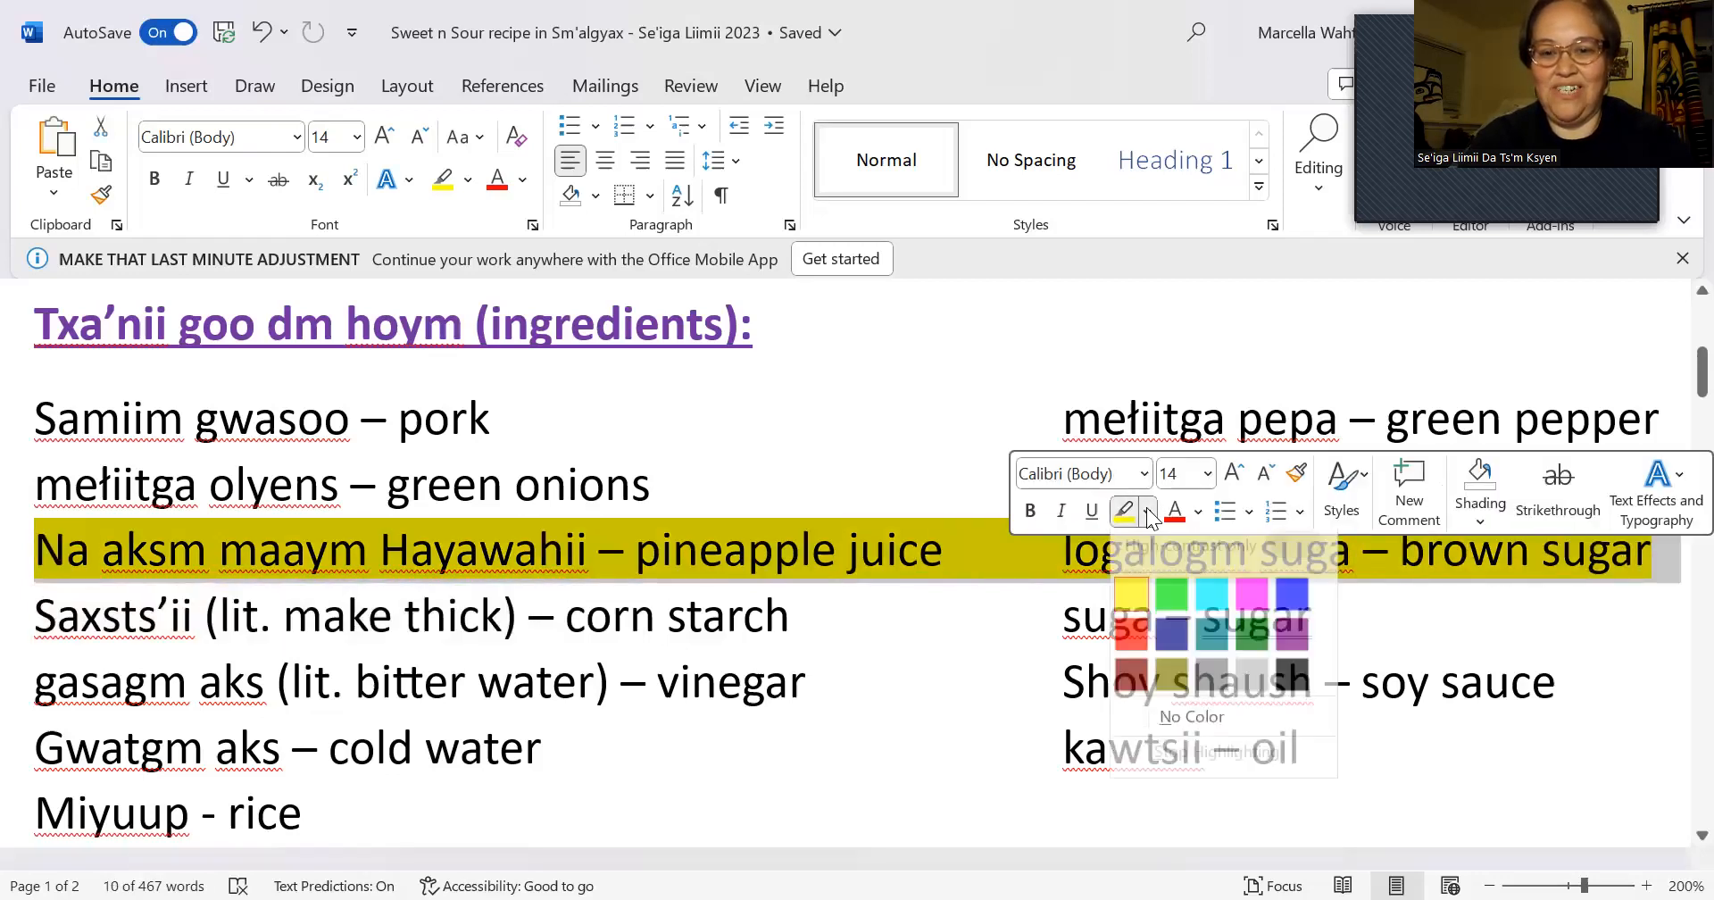
{"action": "left_click", "coordinate": [1165, 727]}
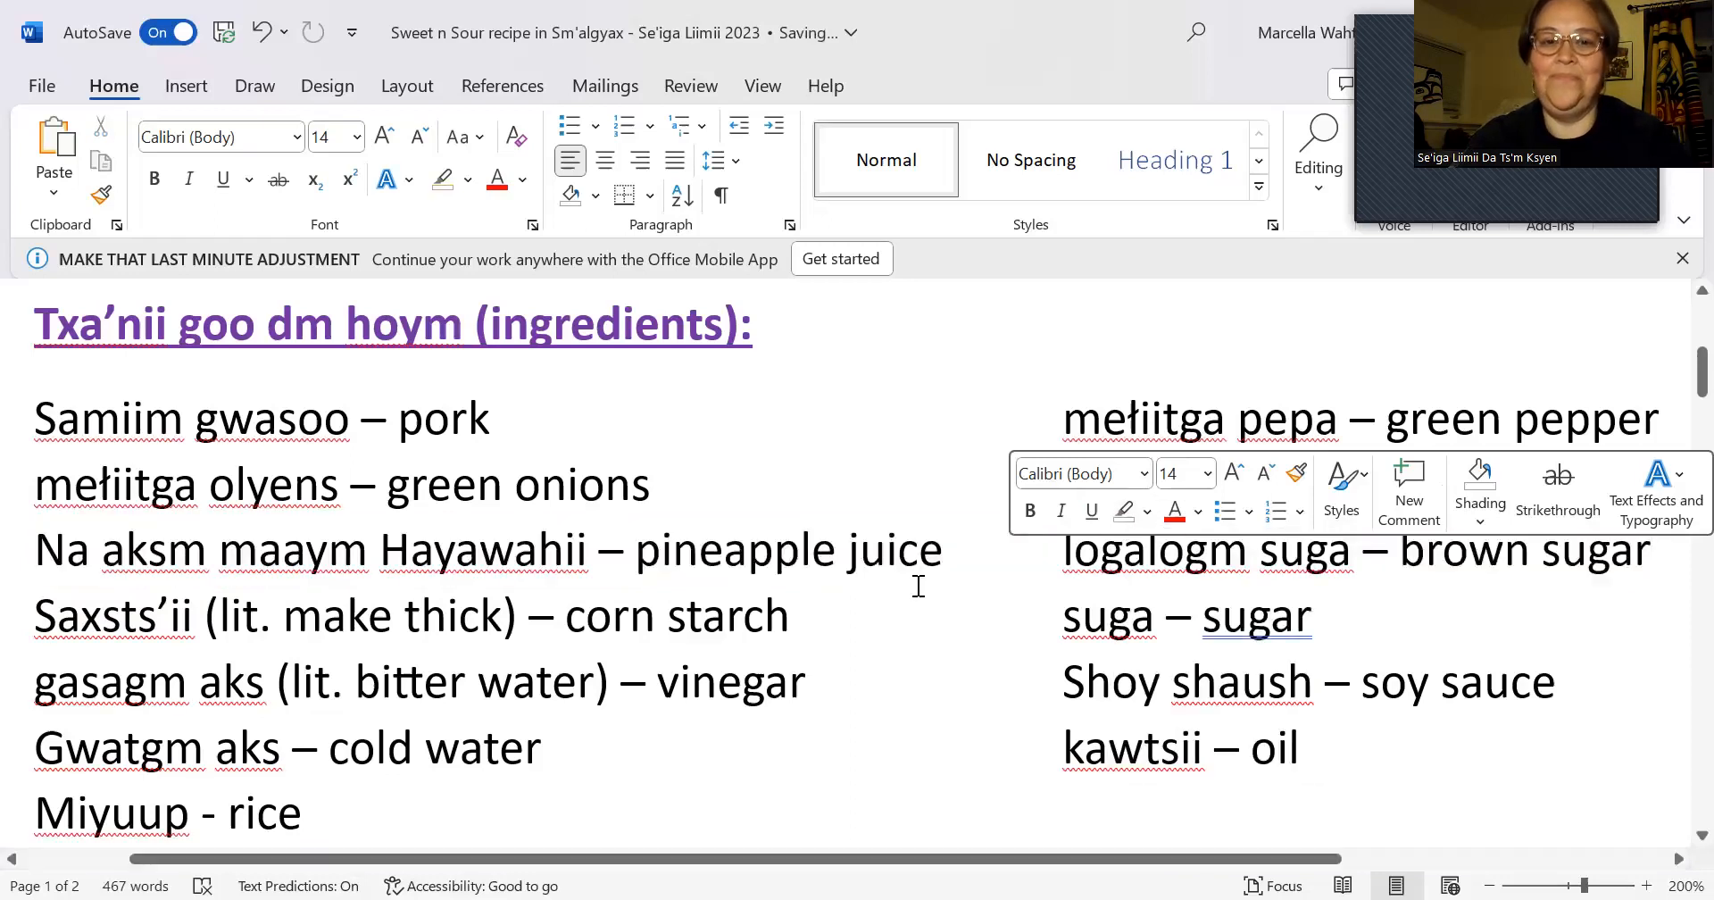
{"action": "left_click", "coordinate": [920, 586]}
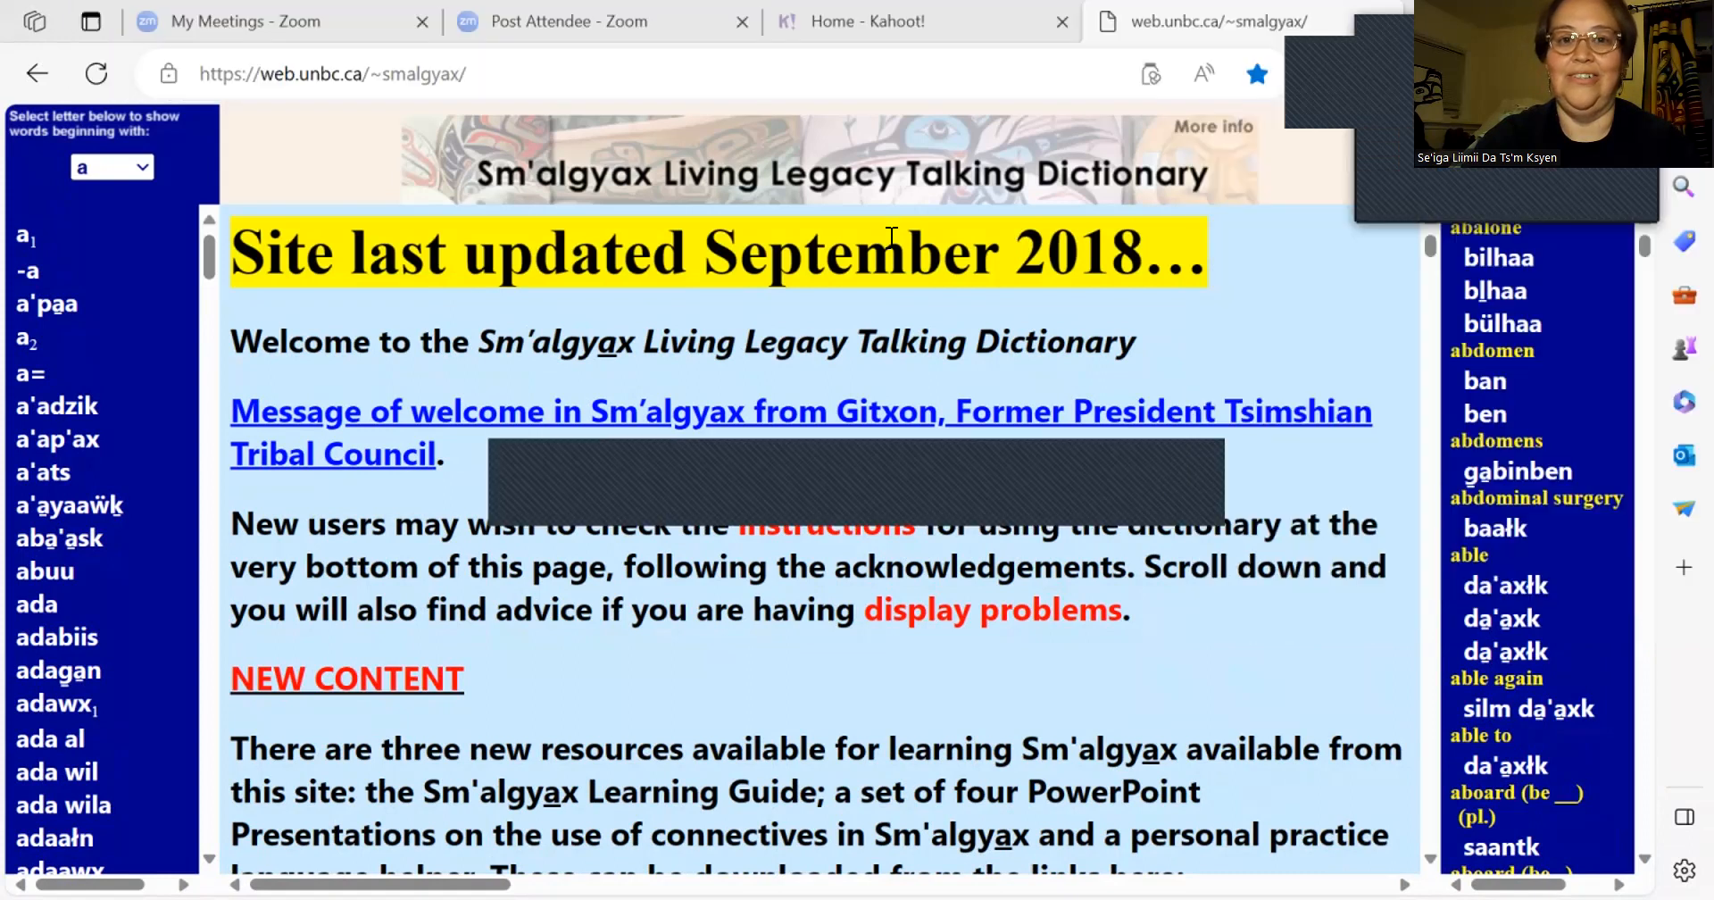
Step: Switch to the Kahoot! site and start a new kahoot from a blank canvas
{"action": "left_click", "coordinate": [843, 28]}
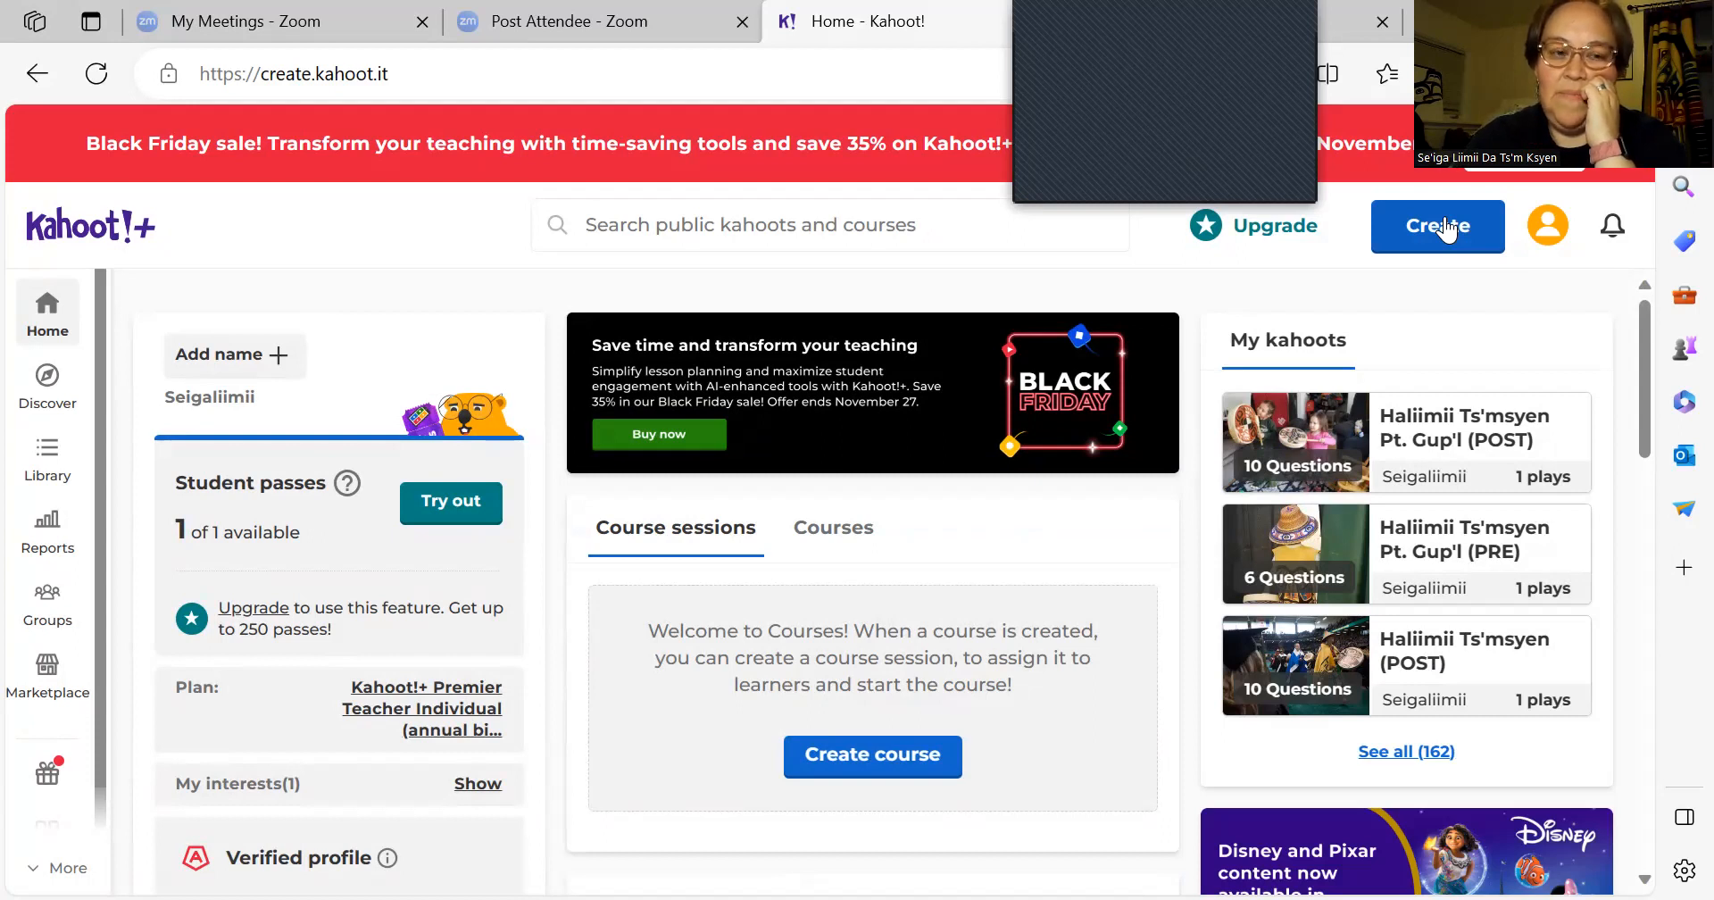
{"action": "left_click", "coordinate": [1446, 229]}
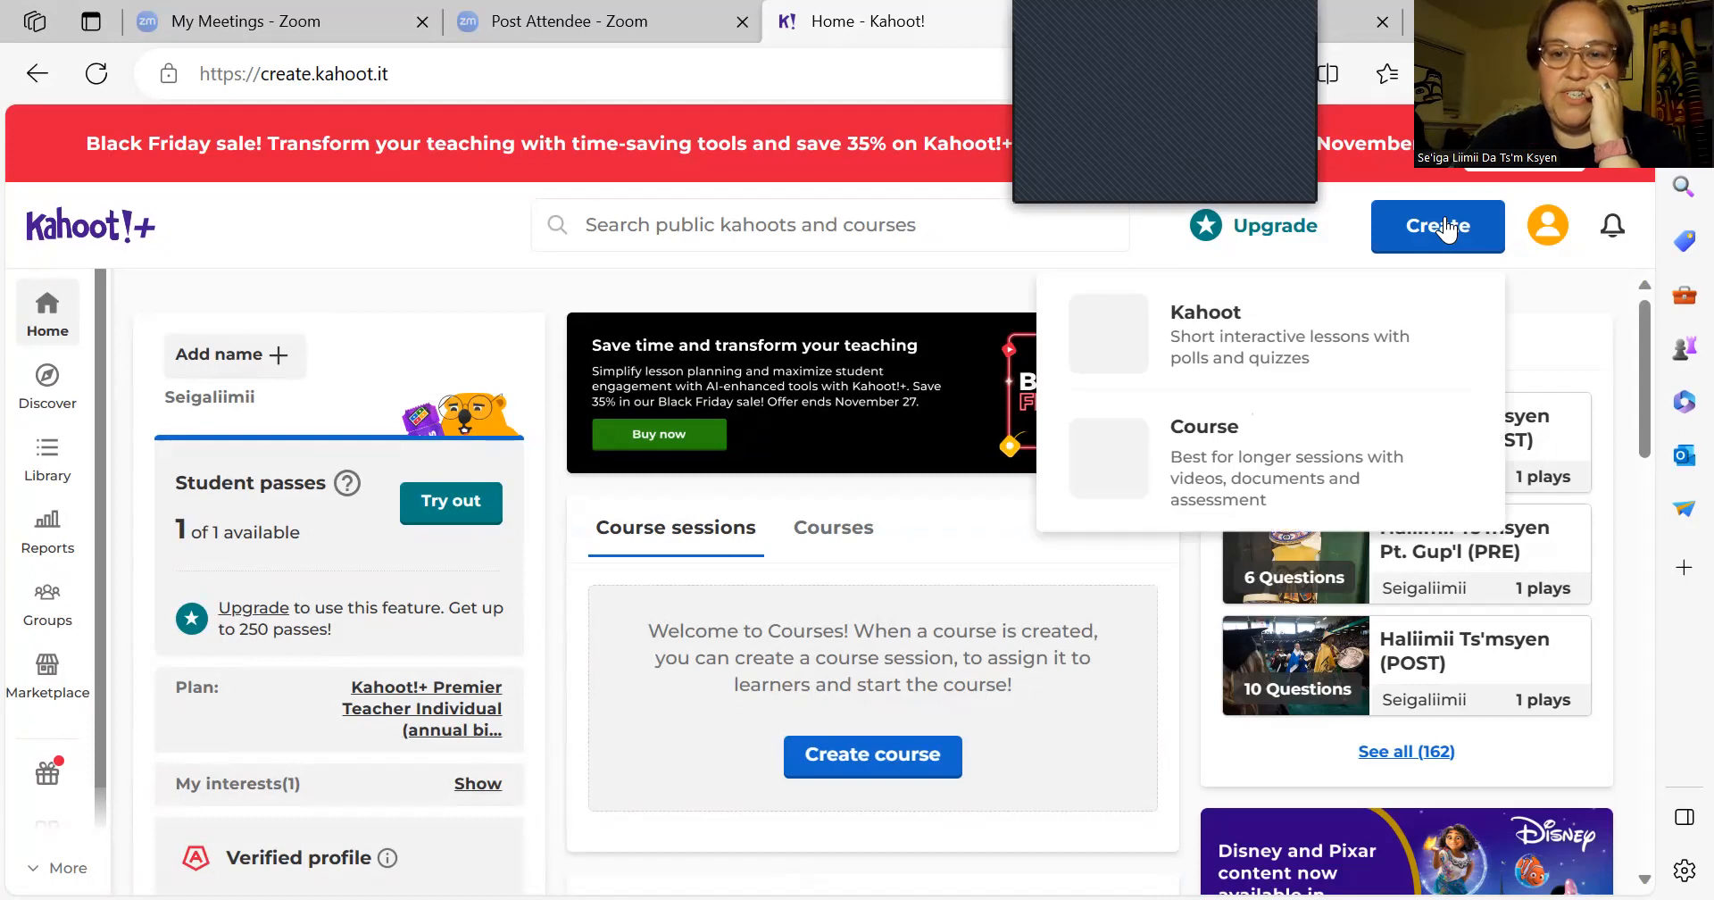
{"action": "left_click", "coordinate": [1201, 323]}
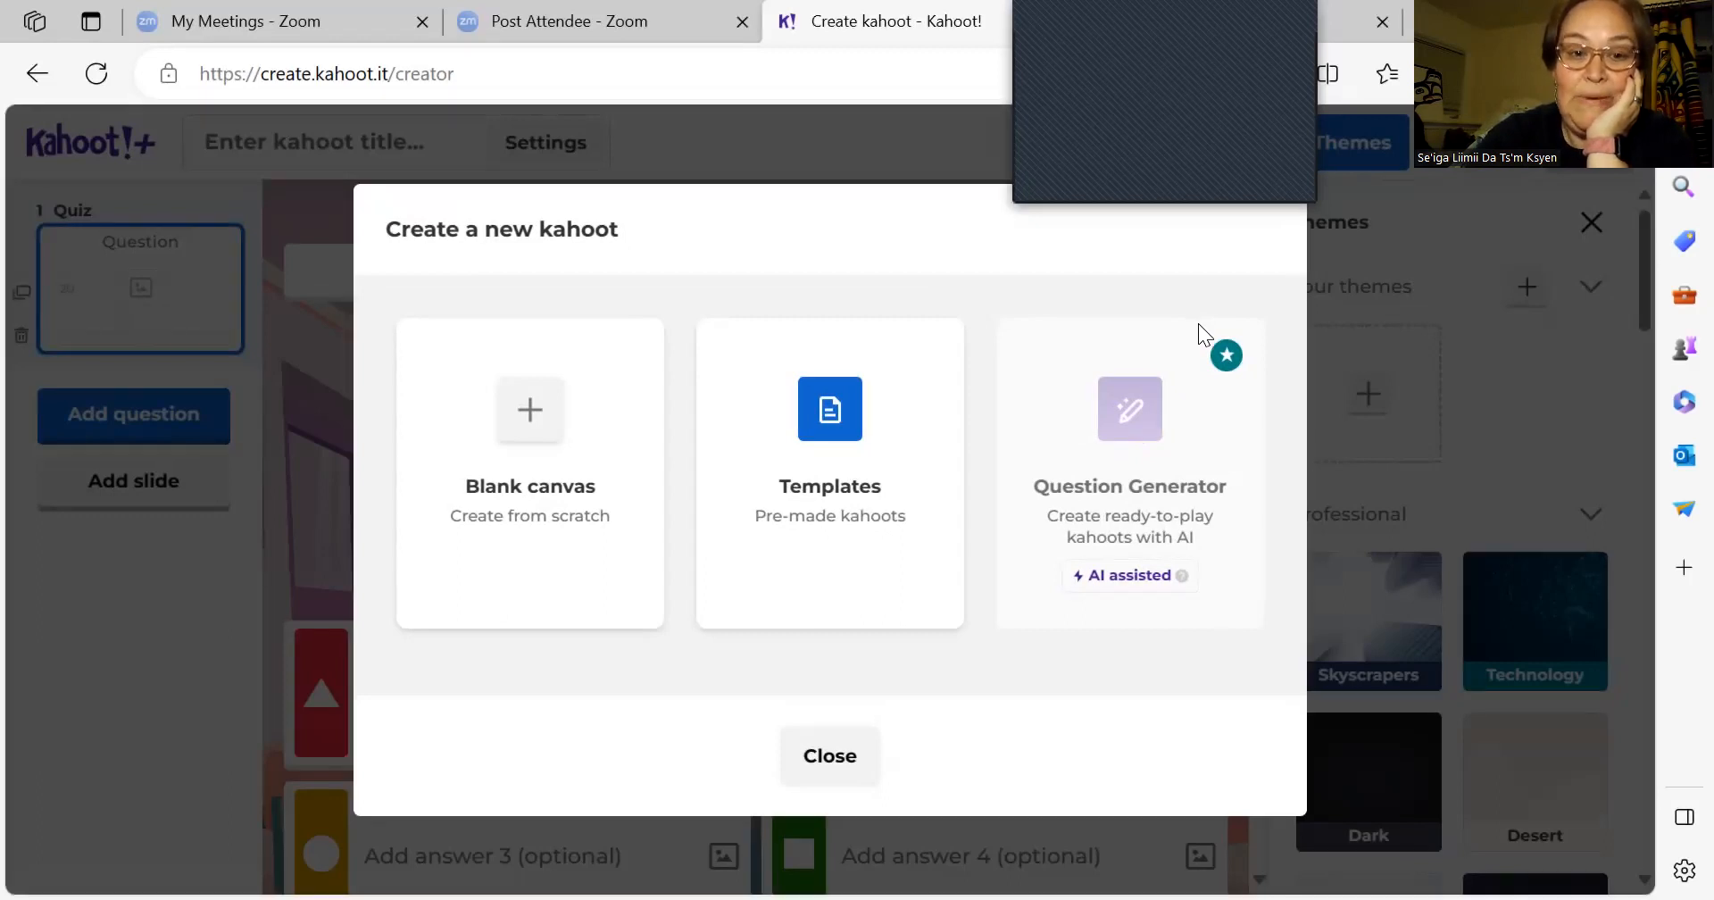
{"action": "left_click", "coordinate": [538, 404]}
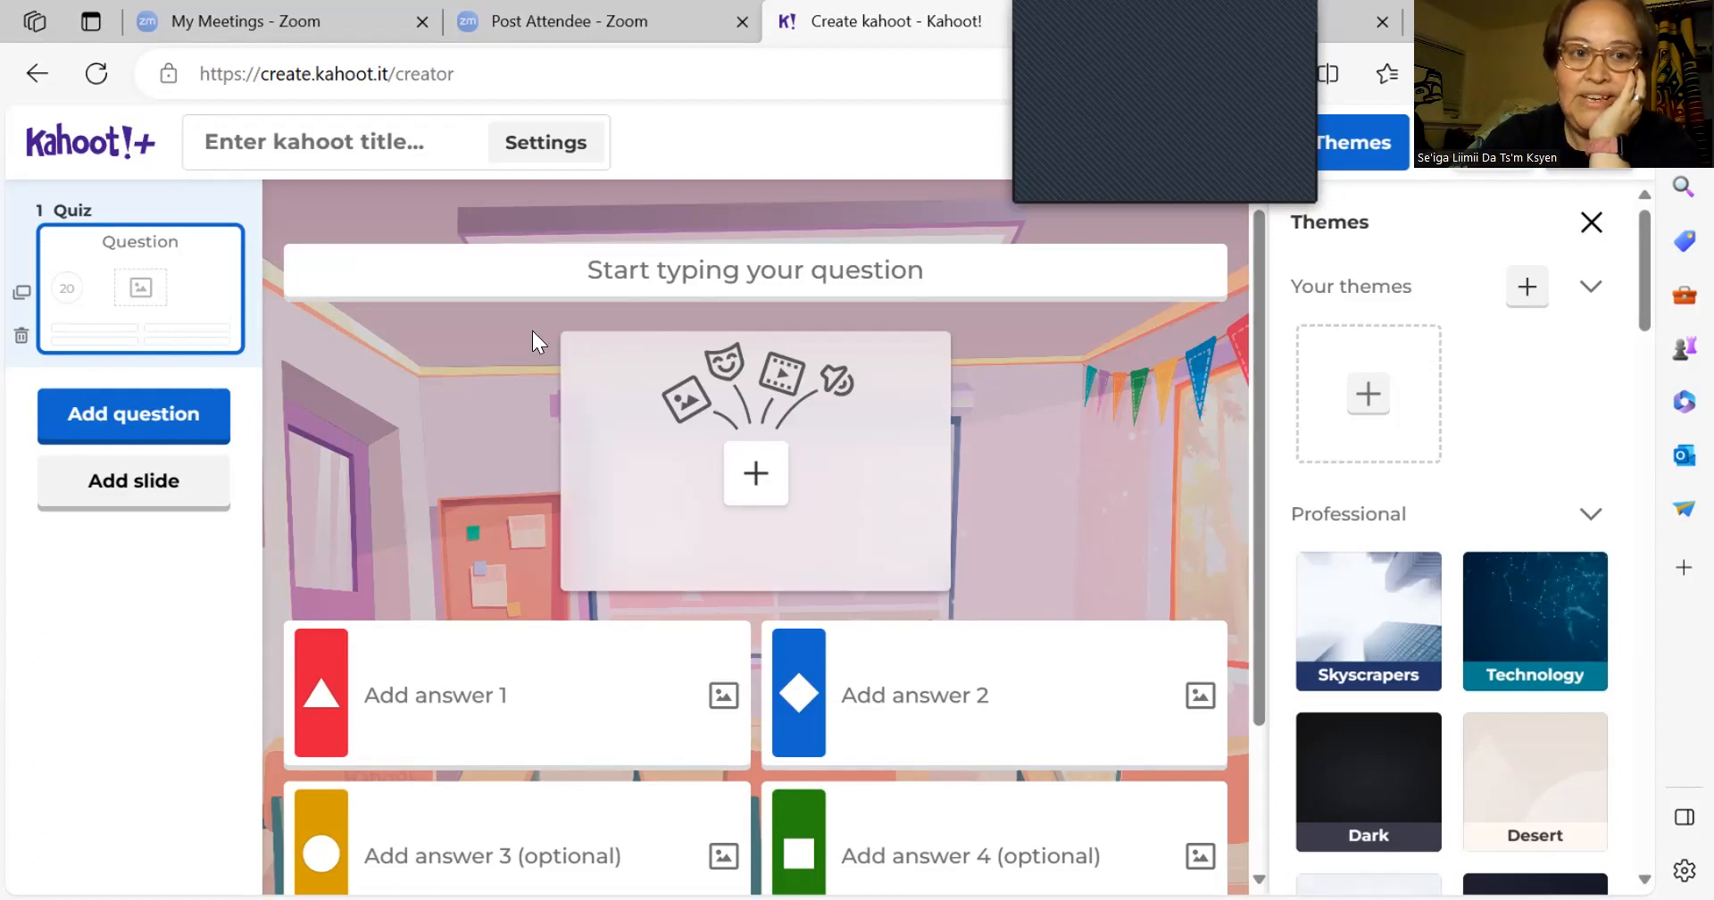
Step: Enter "Ts'maatga dihl Moolksaga Samiim Gwasoo (PRE)" as the title in the kahoot's summary
{"action": "left_click", "coordinate": [322, 145]}
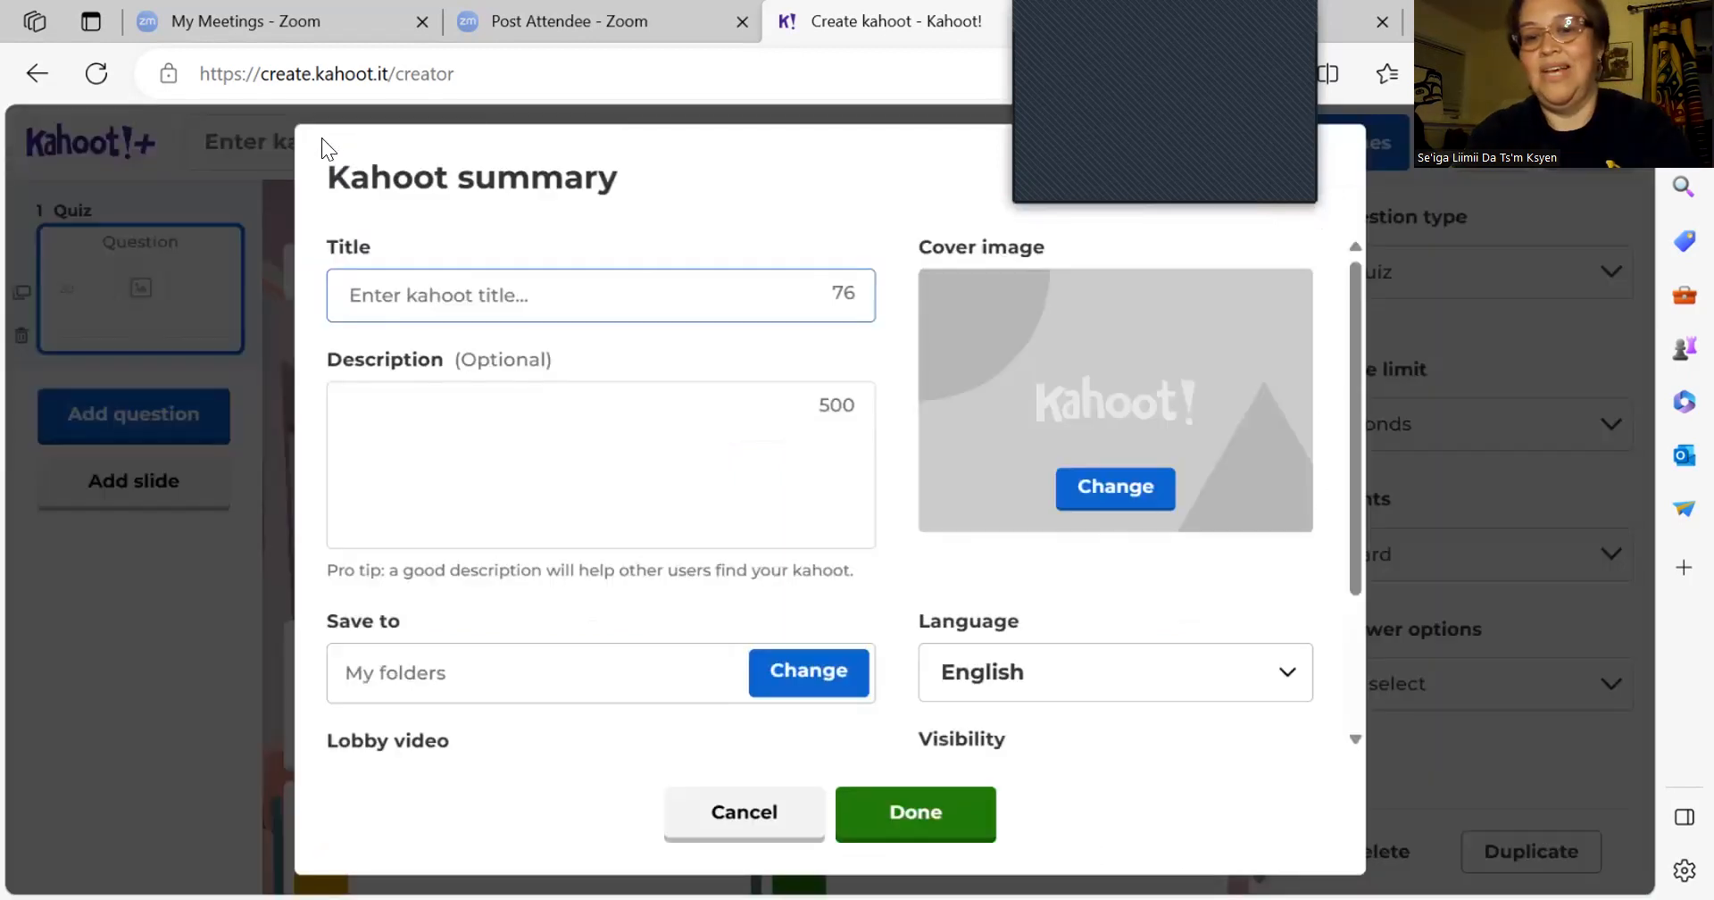
{"action": "type", "text": "Ts'"}
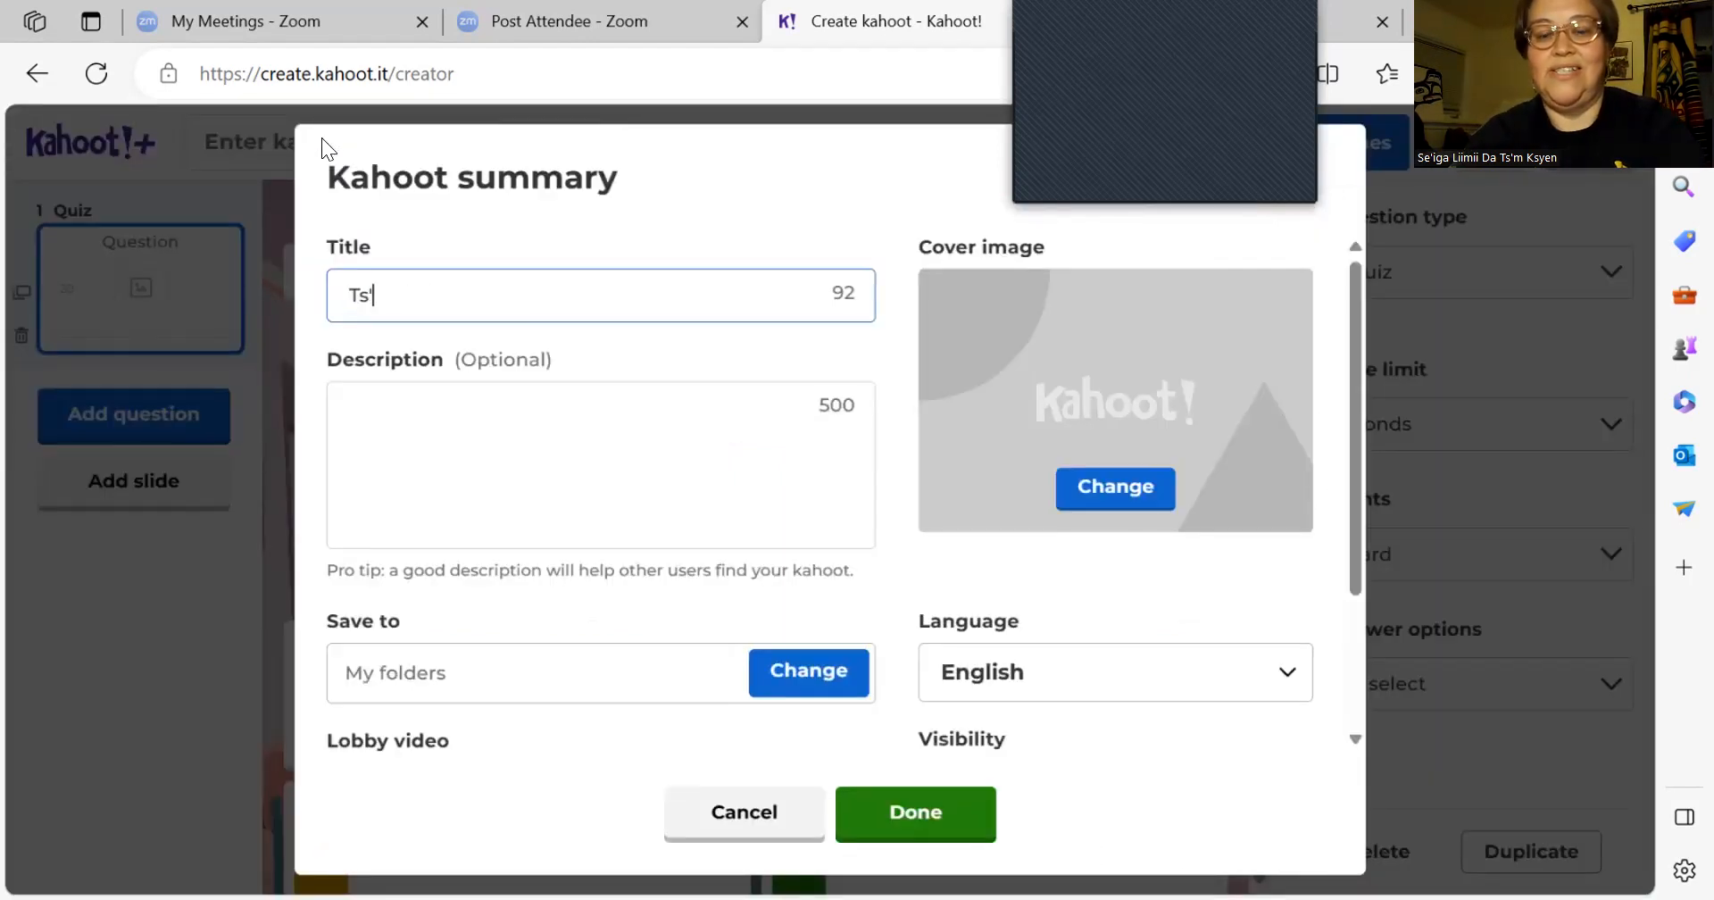
{"action": "type", "text": "maat"}
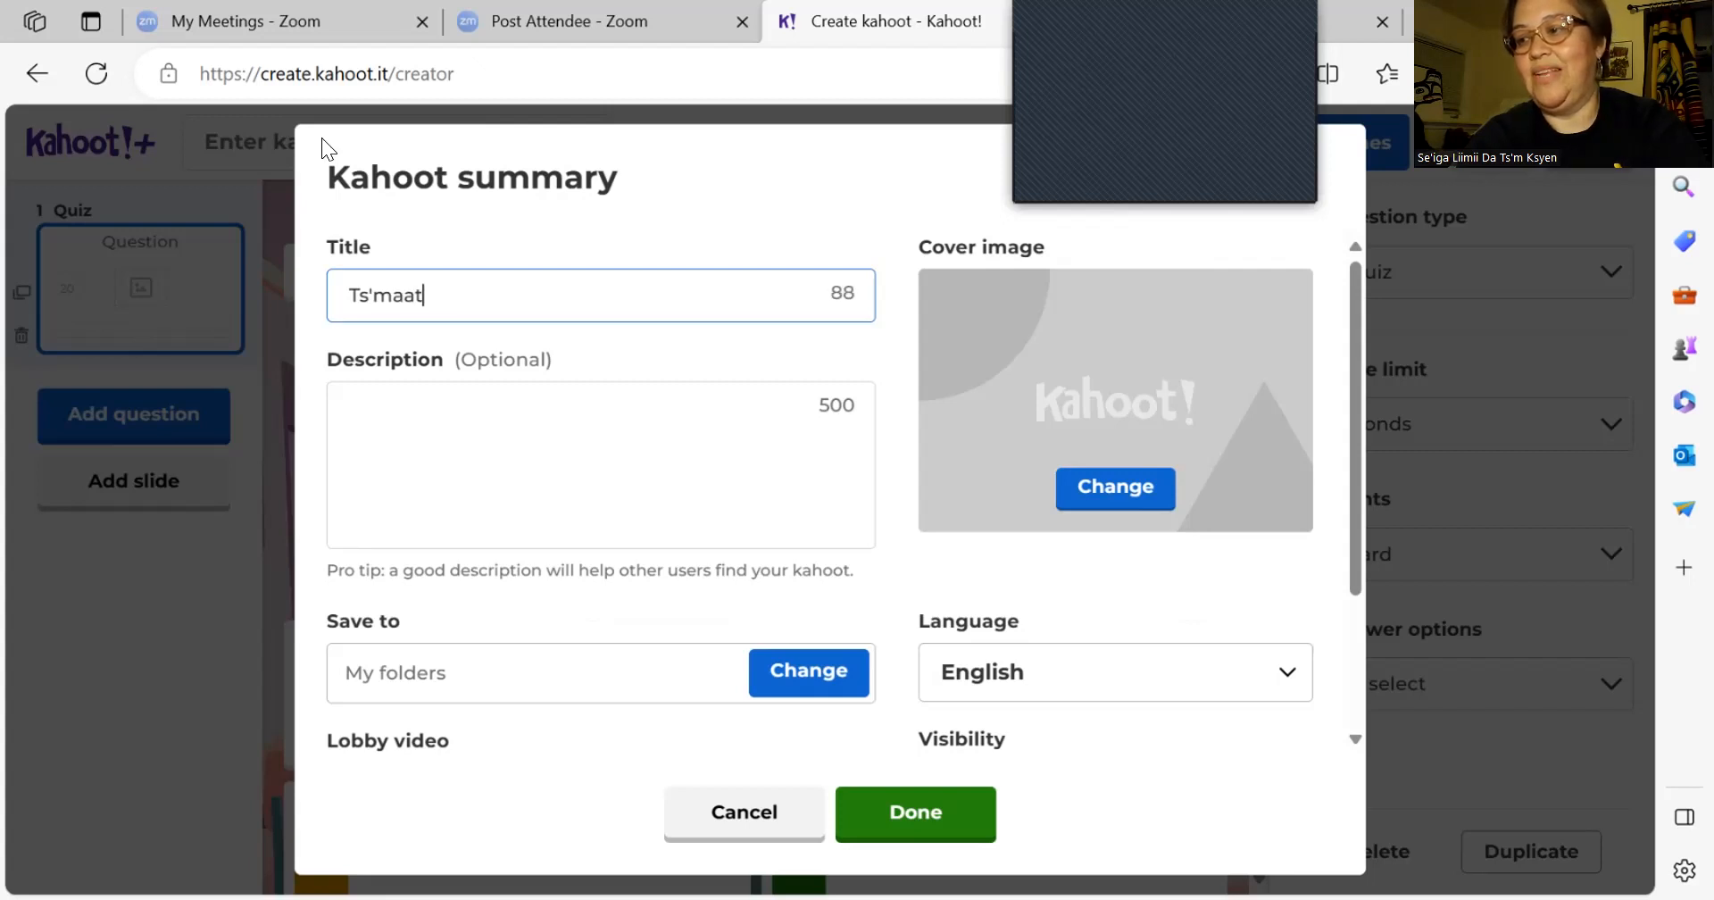
{"action": "type", "text": "ga di"}
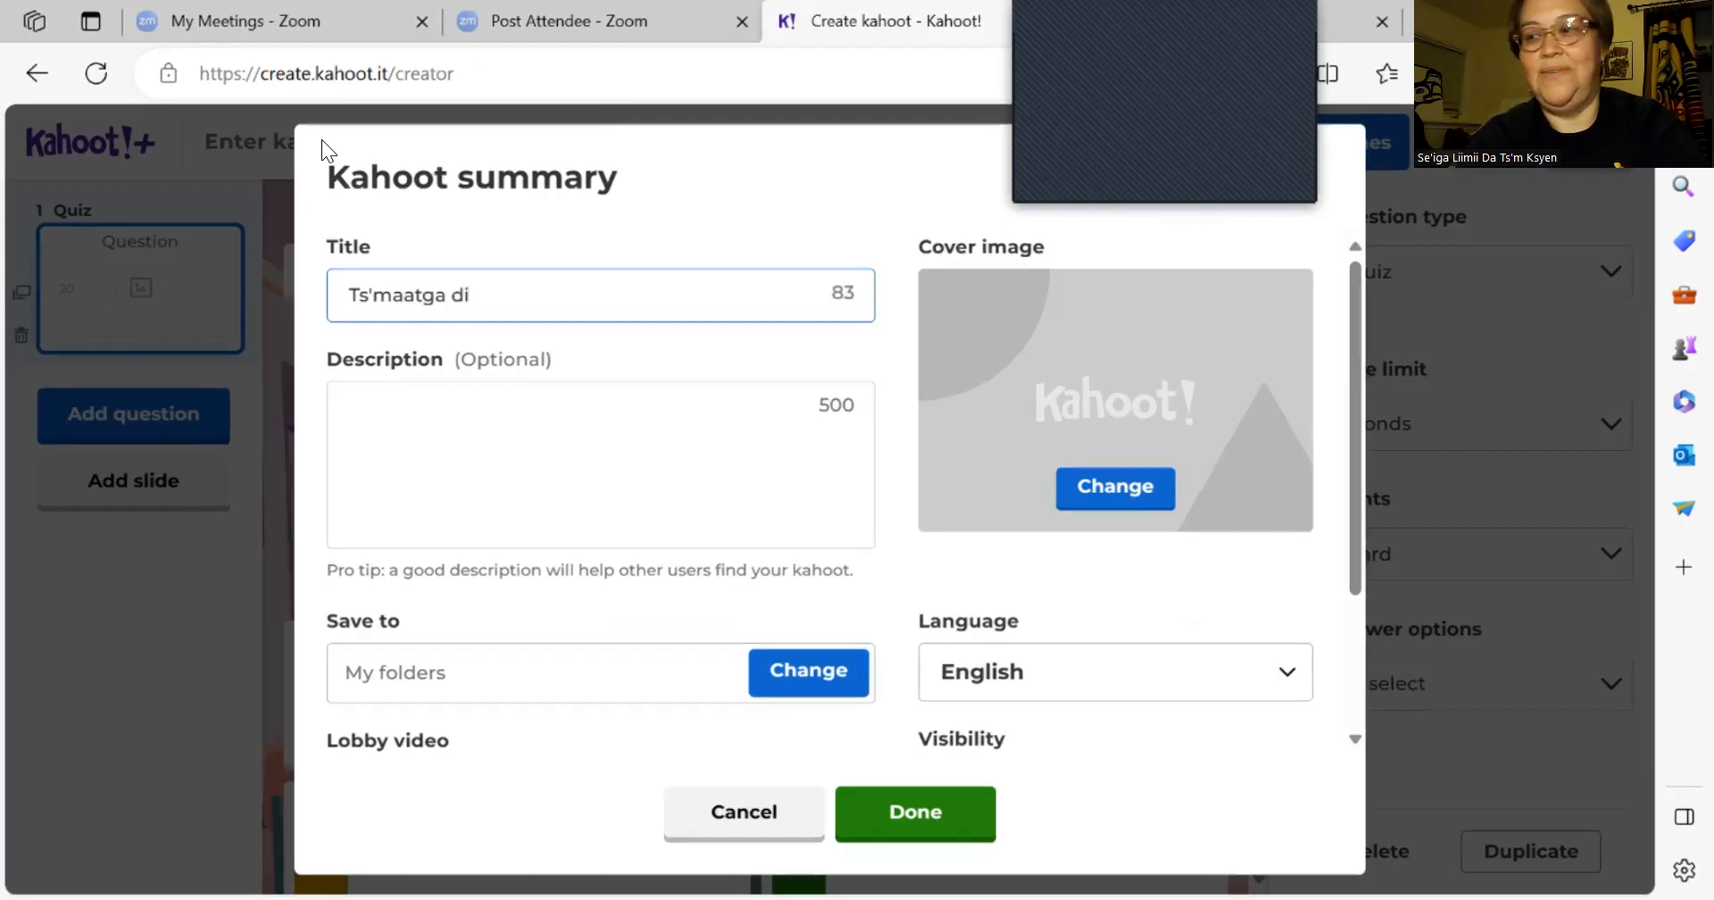
{"action": "type", "text": "hl Moolk"}
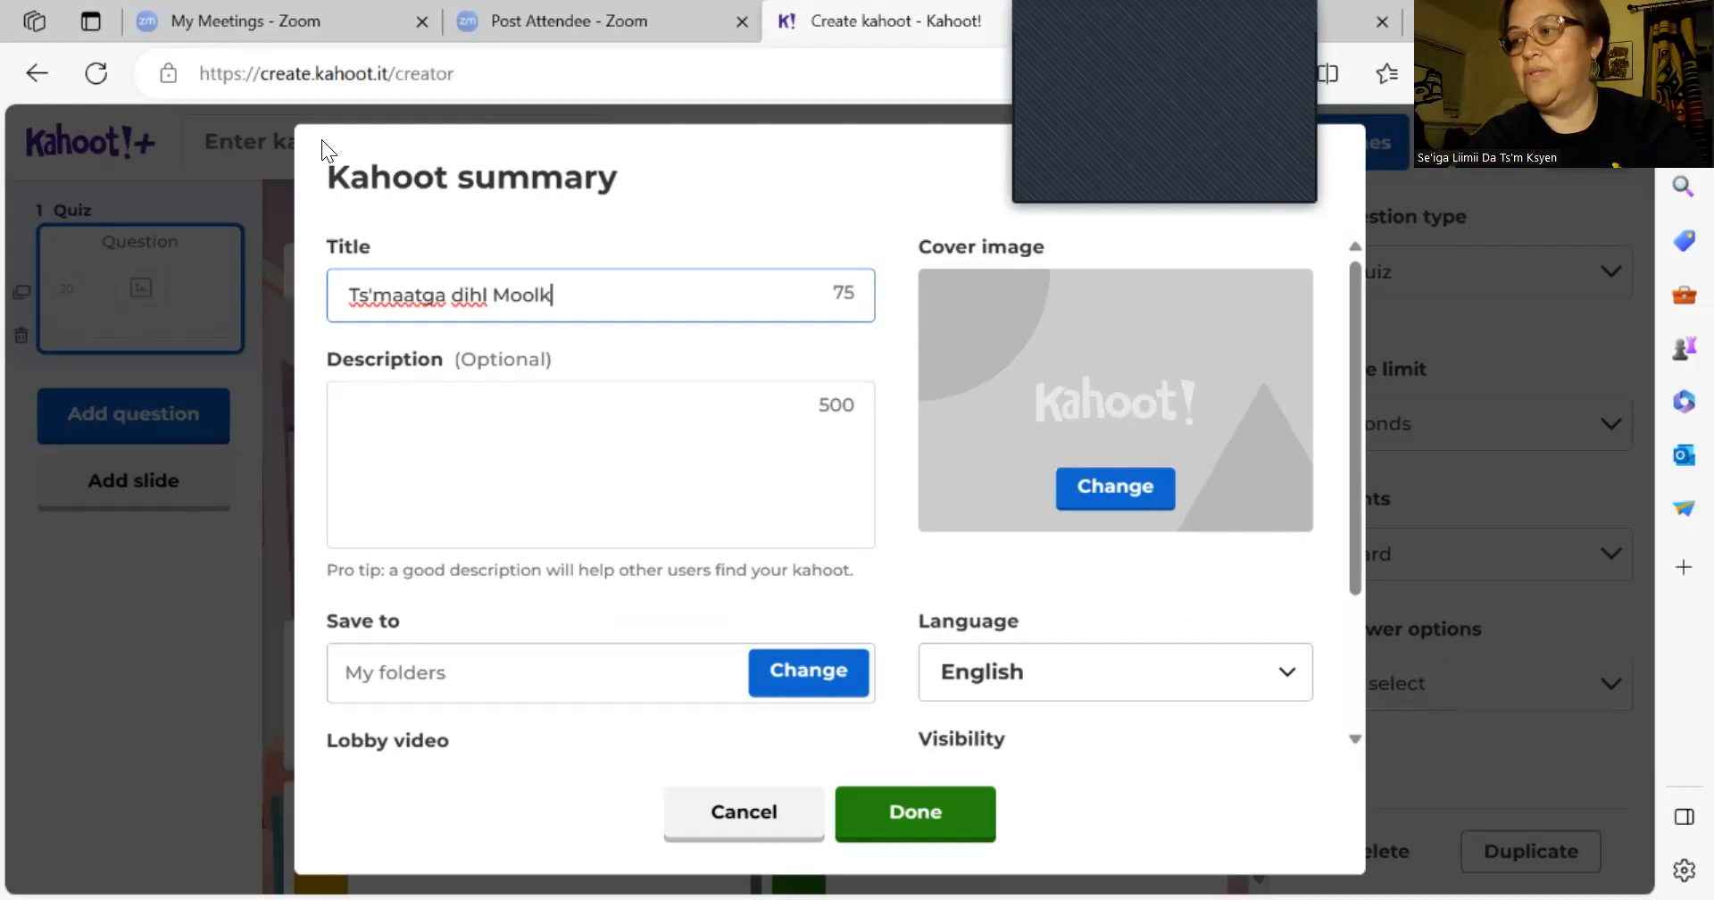
{"action": "type", "text": "saga "}
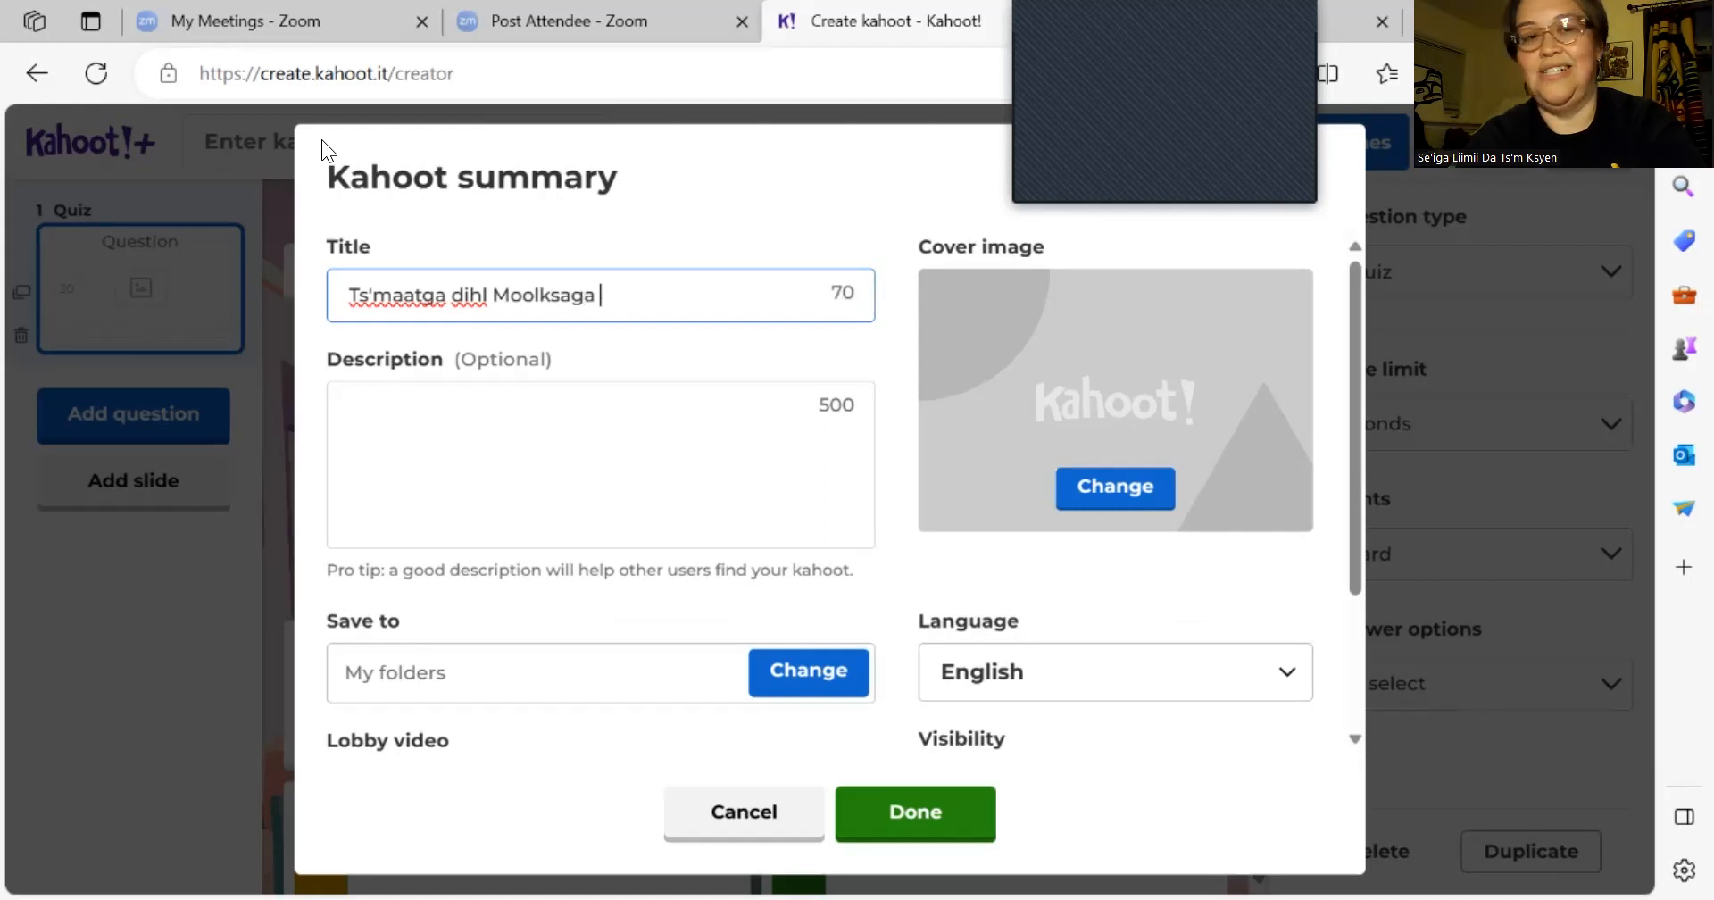
{"action": "type", "text": "Sami"}
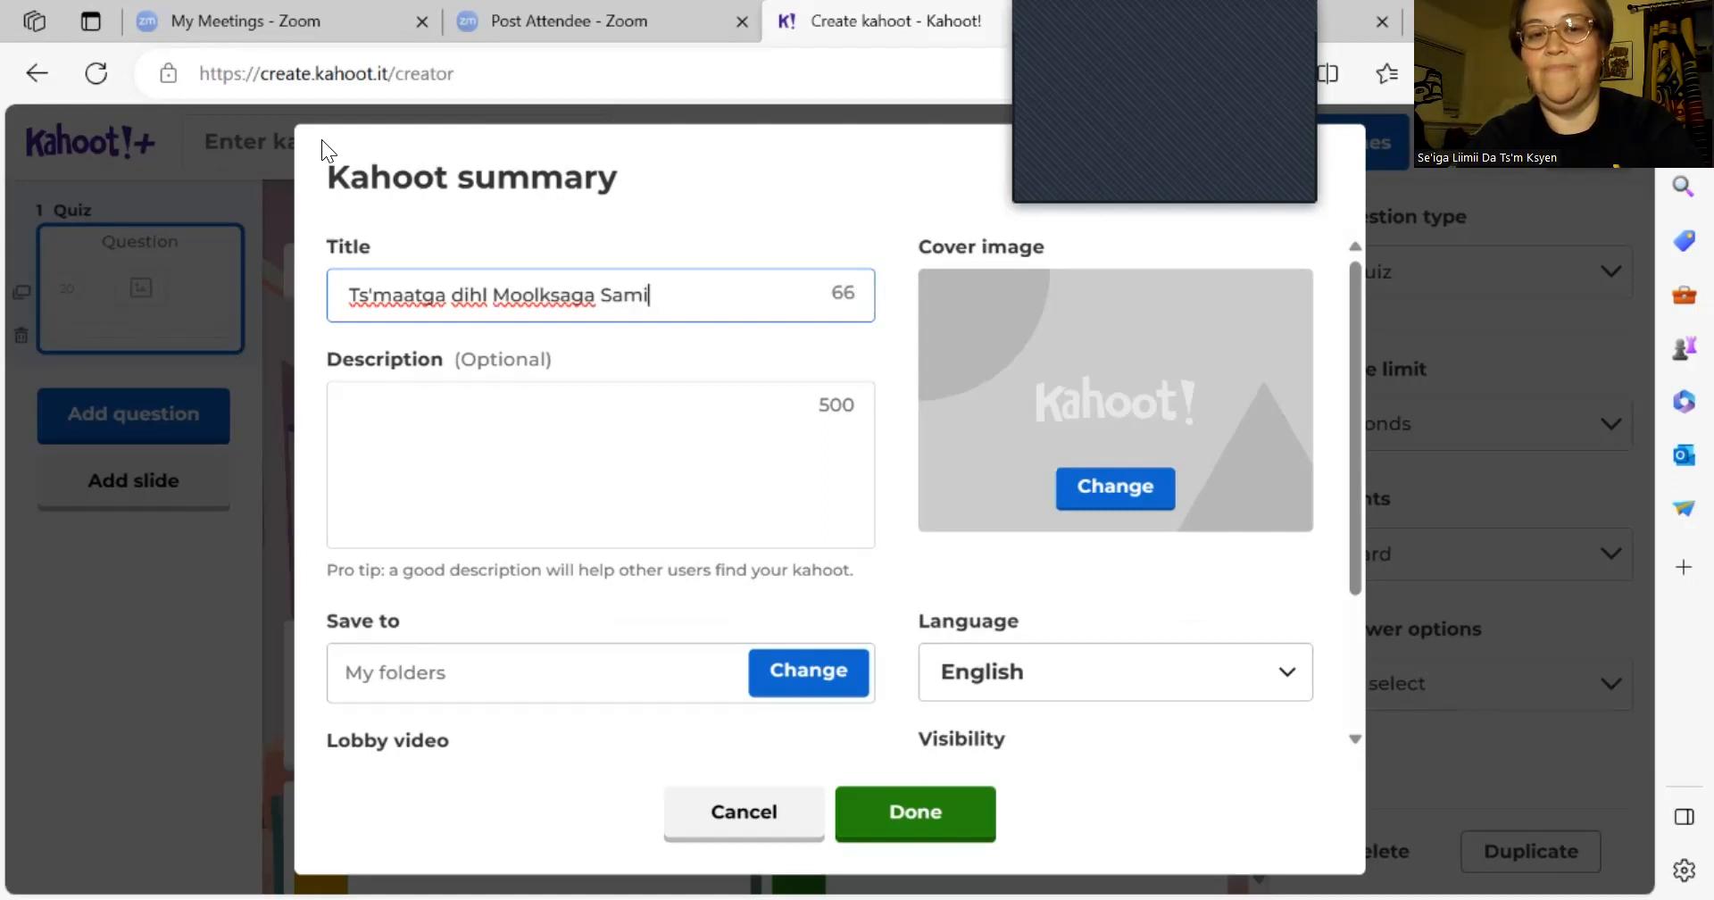
{"action": "type", "text": "im Gwaso"}
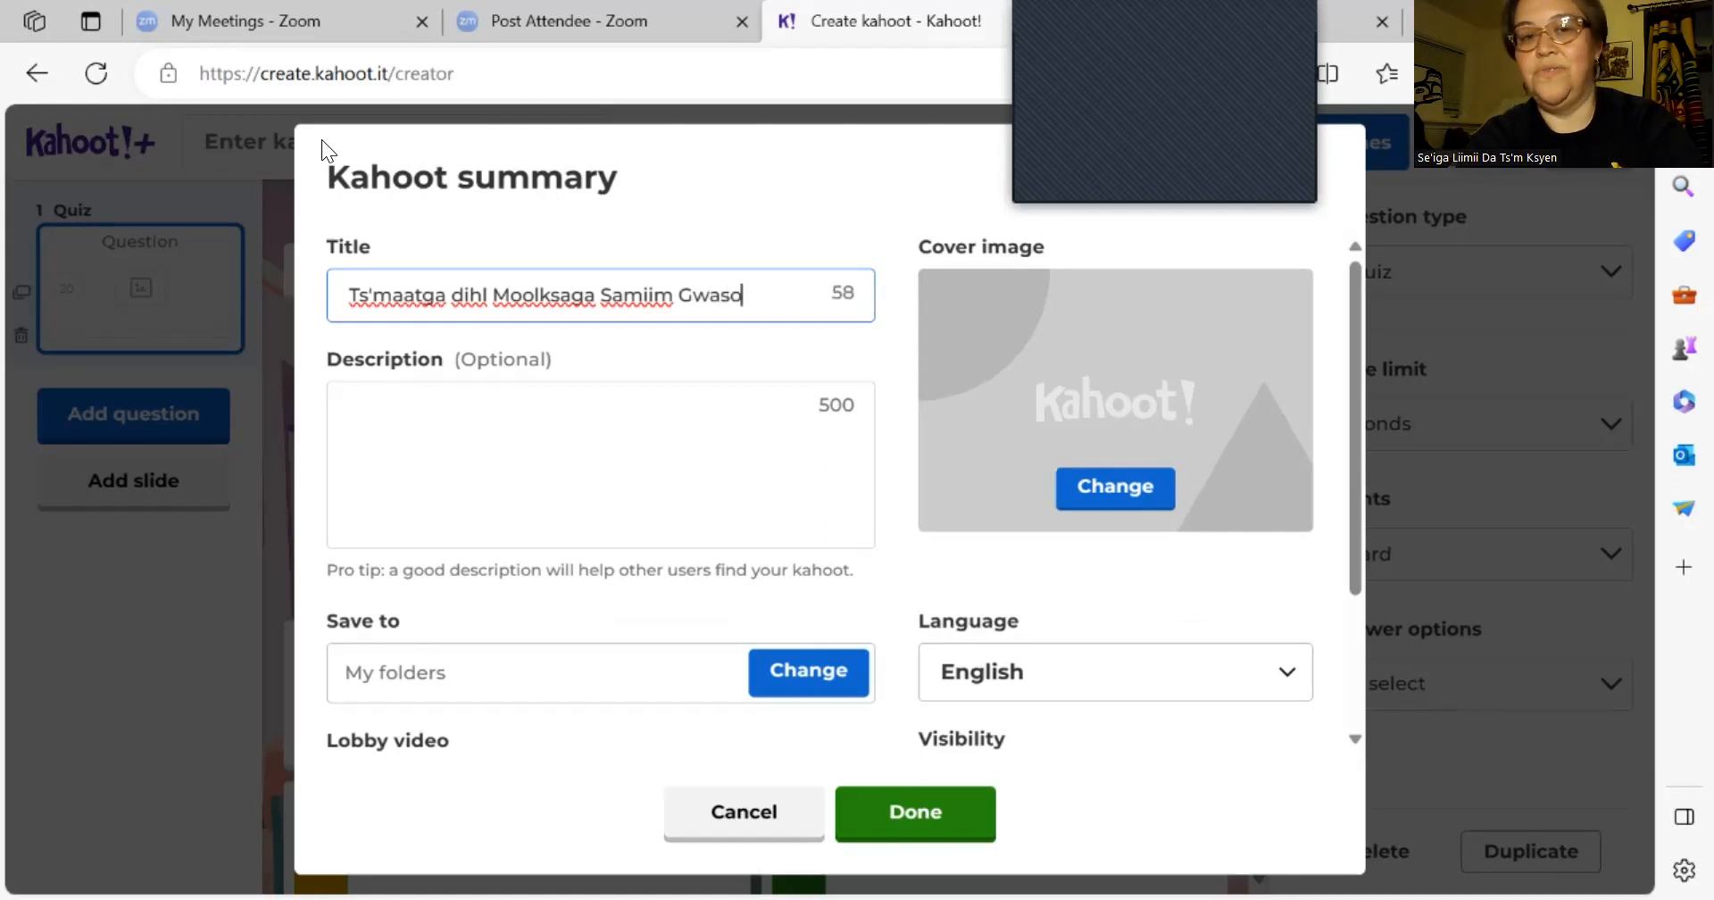
{"action": "type", "text": "o ("}
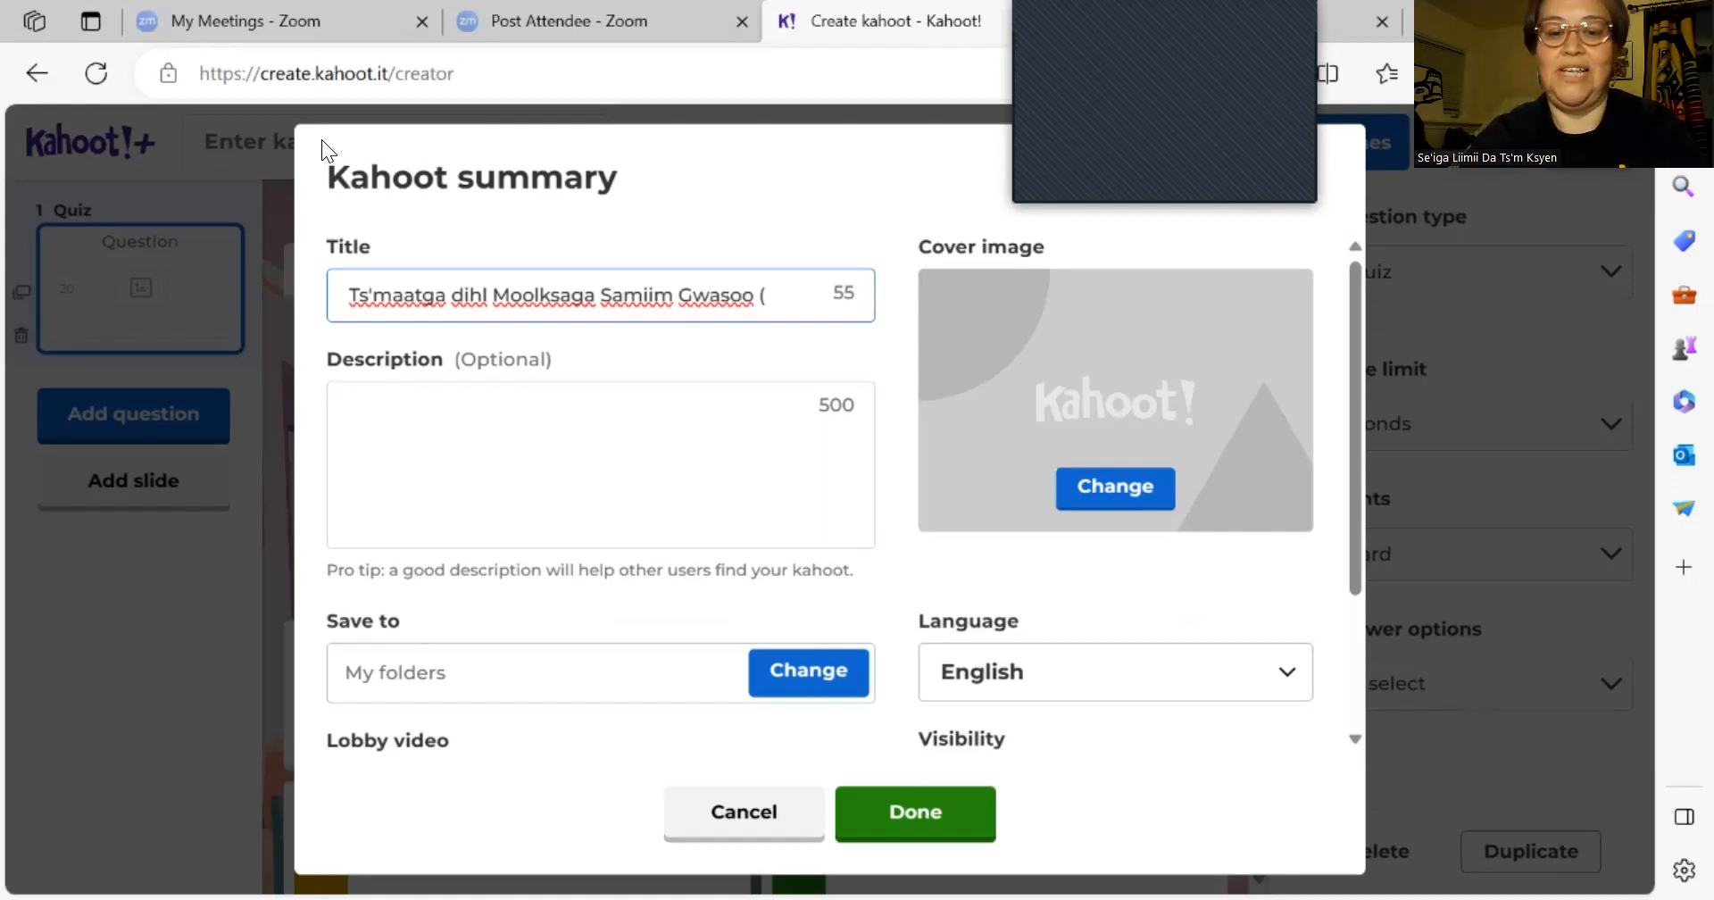
{"action": "type", "text": "PRE"}
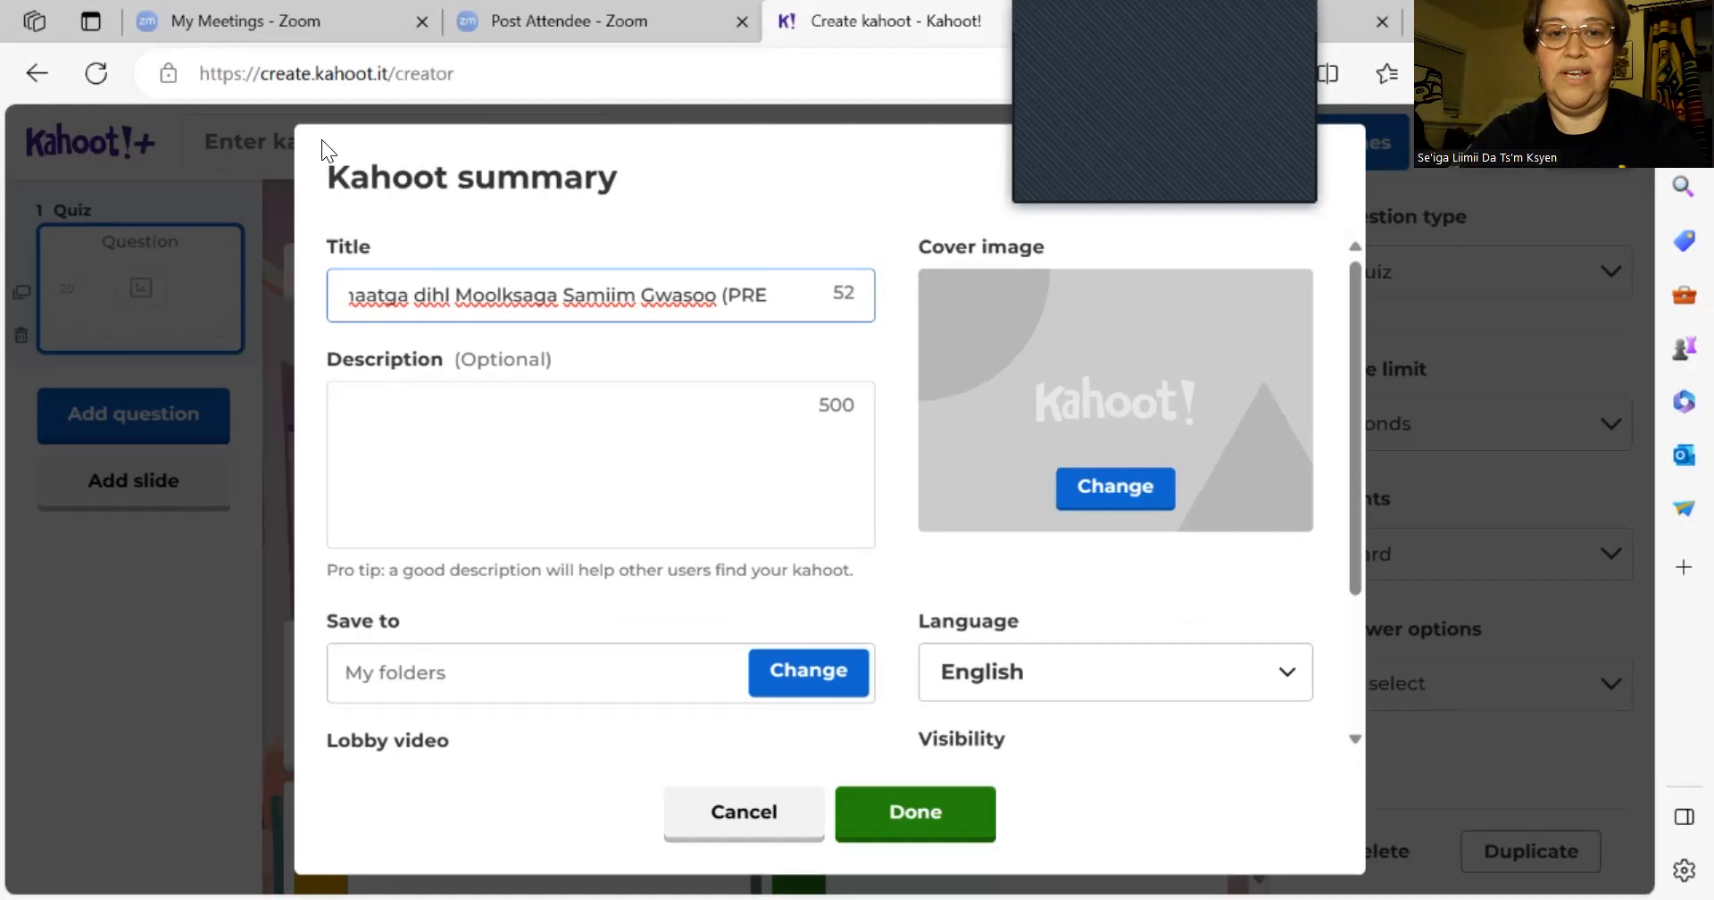
{"action": "type", "text": ")"}
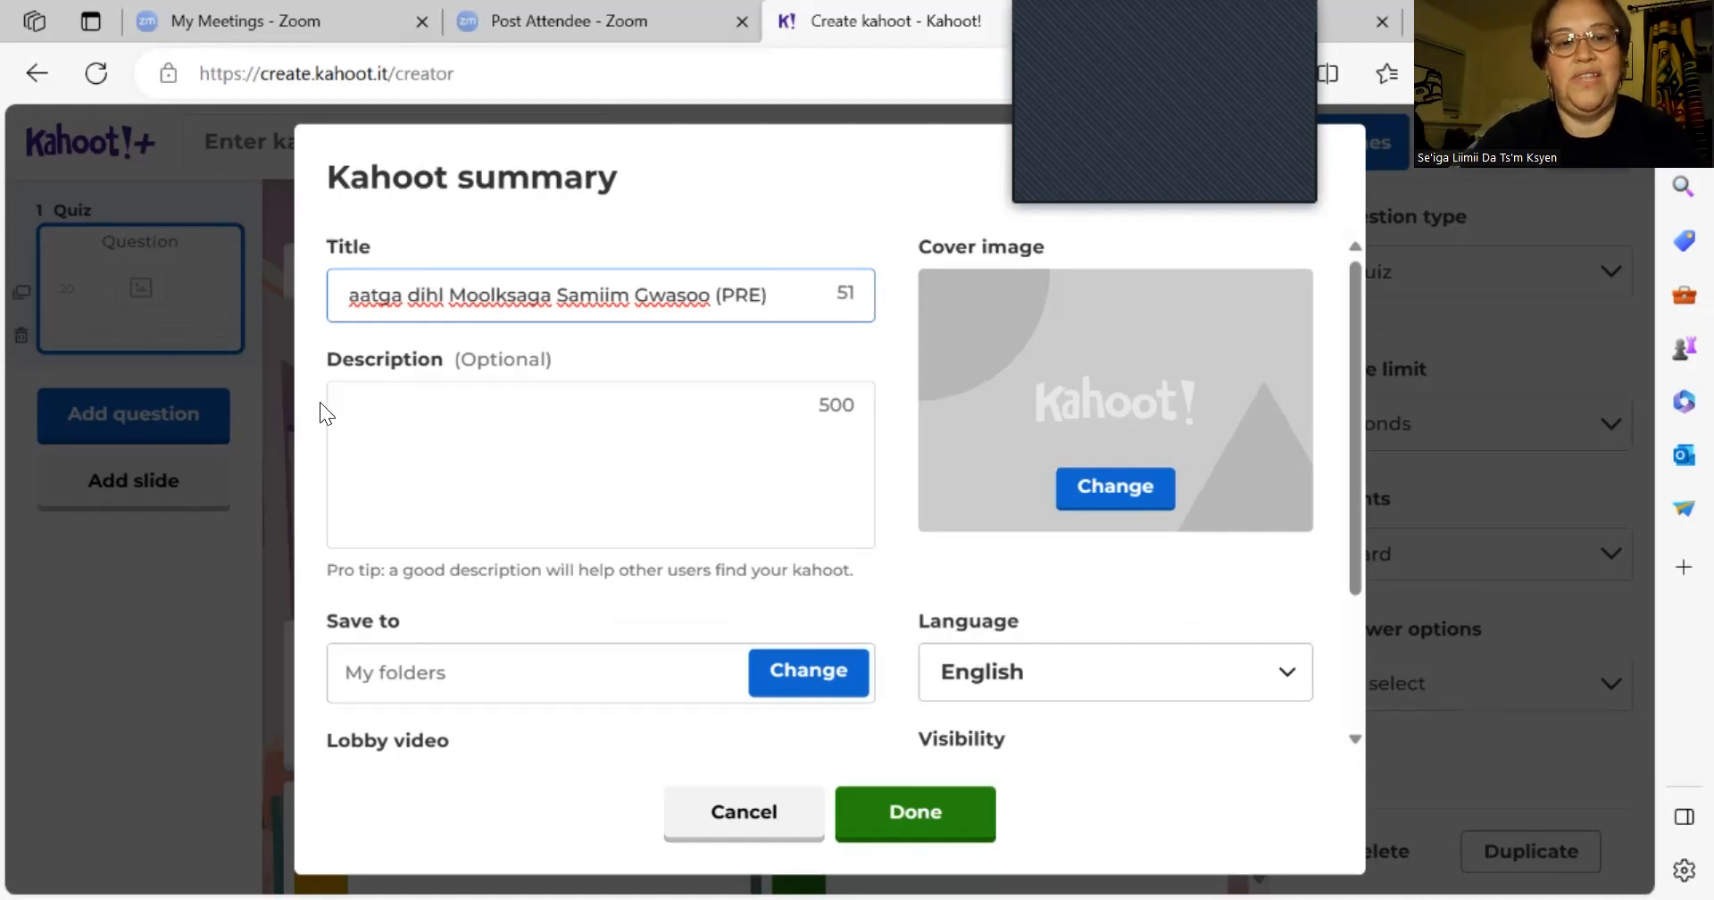
Step: Enter "#smalgyax" as the description in the kahoot's summary
{"action": "left_click", "coordinate": [406, 409]}
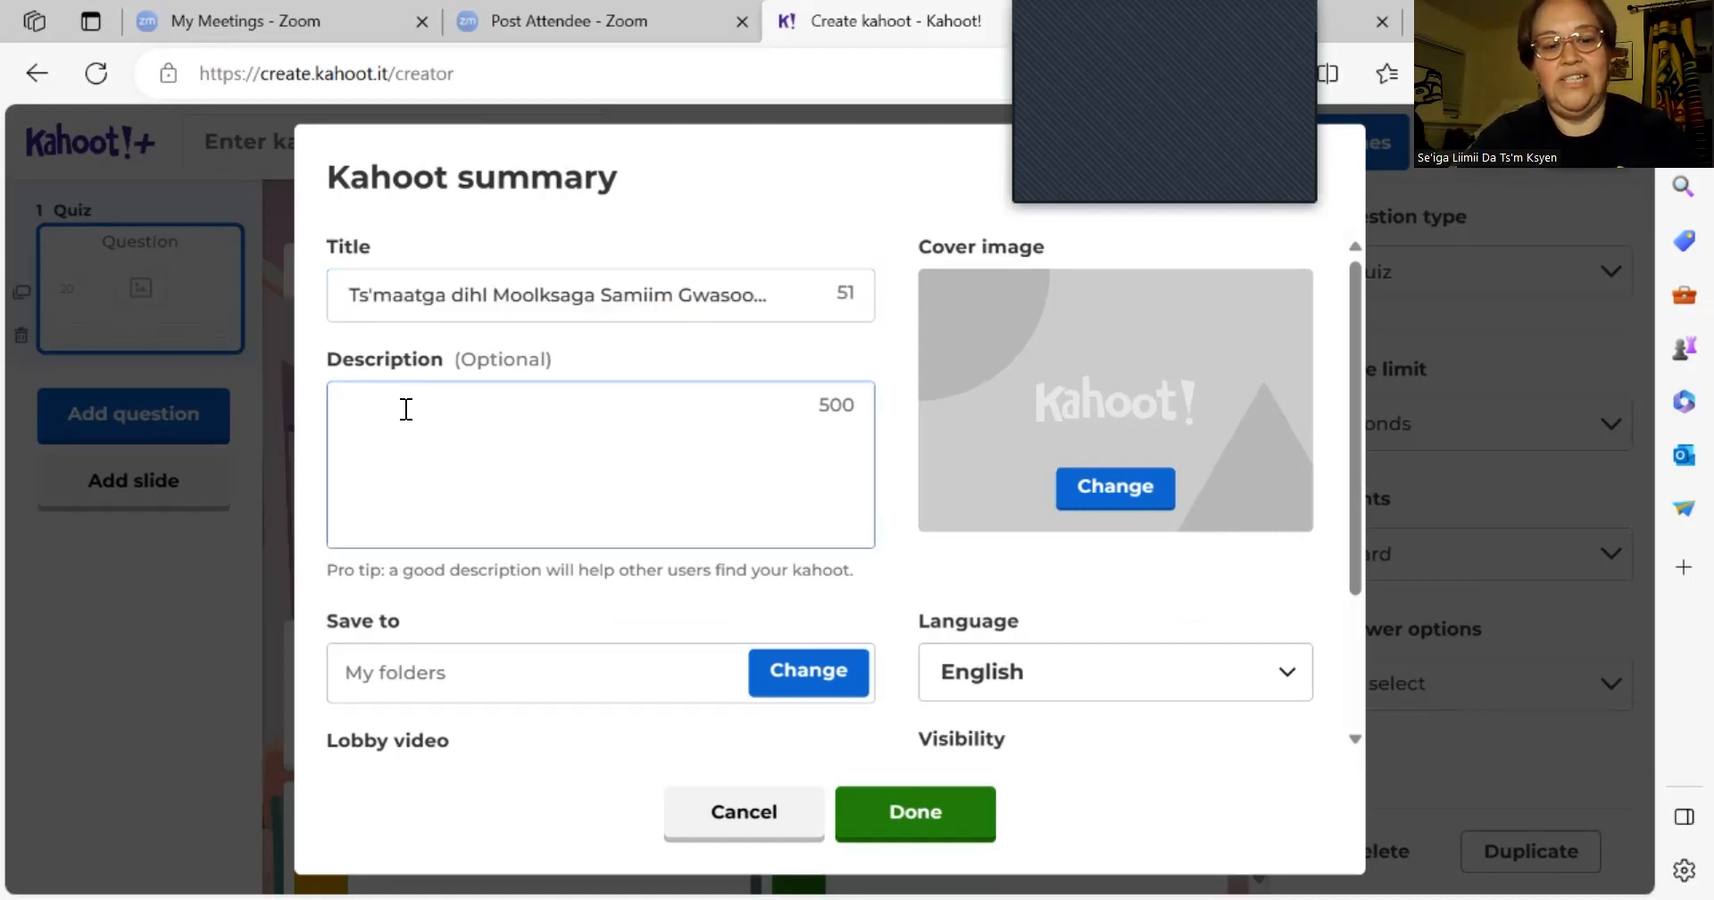
{"action": "type", "text": "#"}
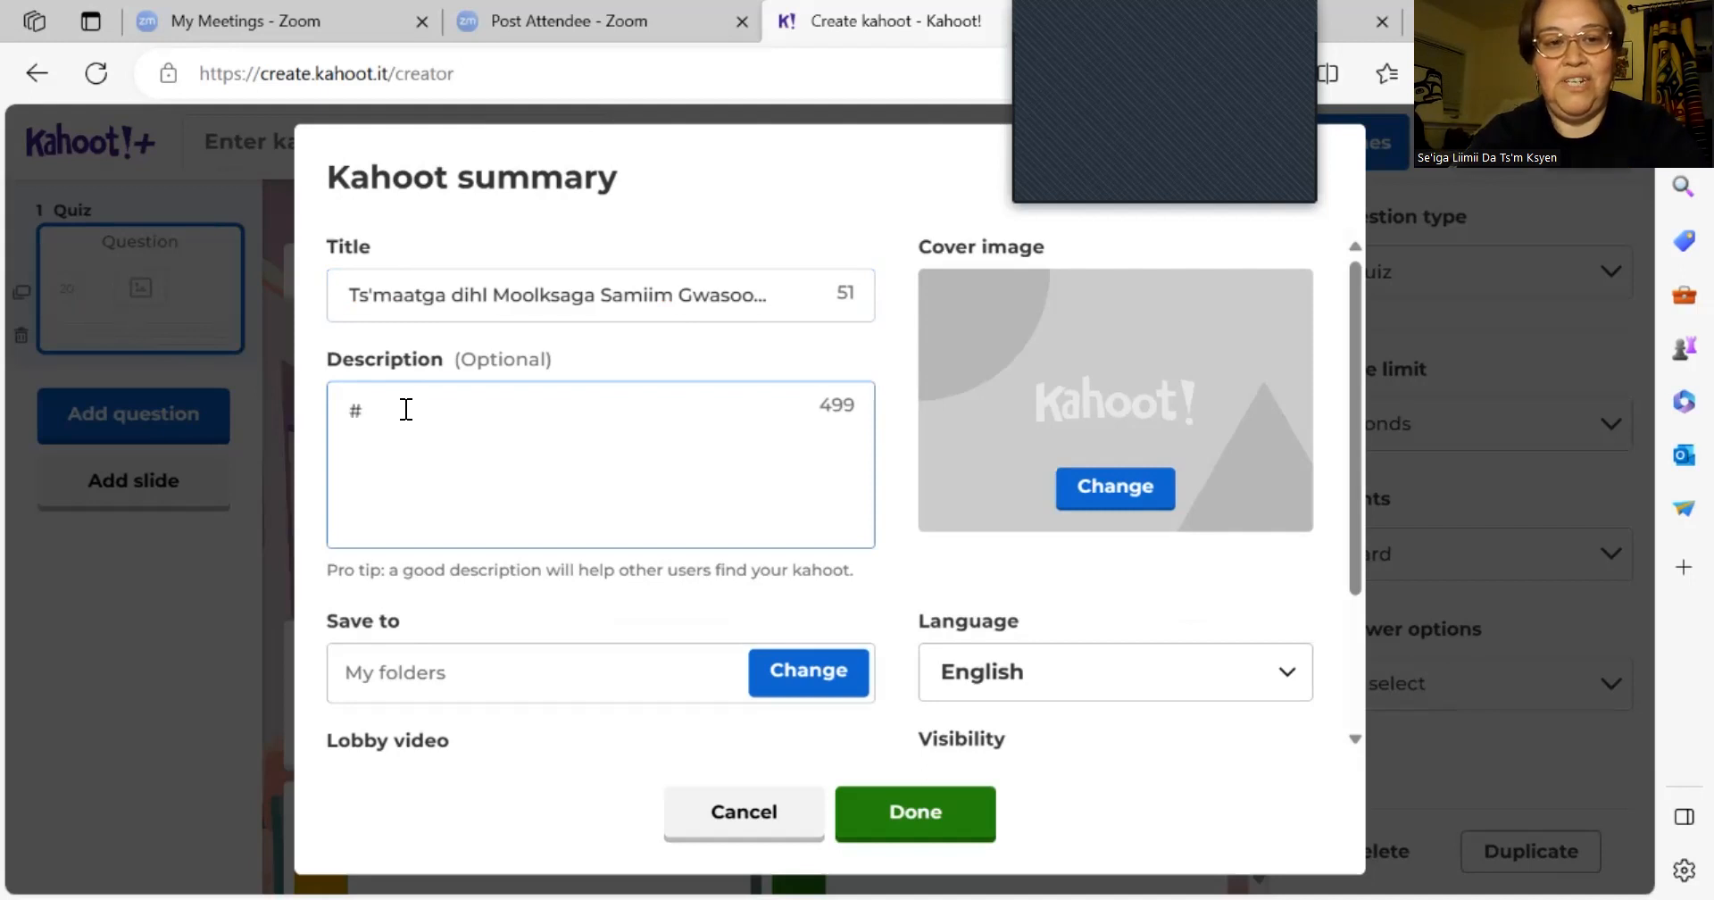
{"action": "type", "text": "smalgyax"}
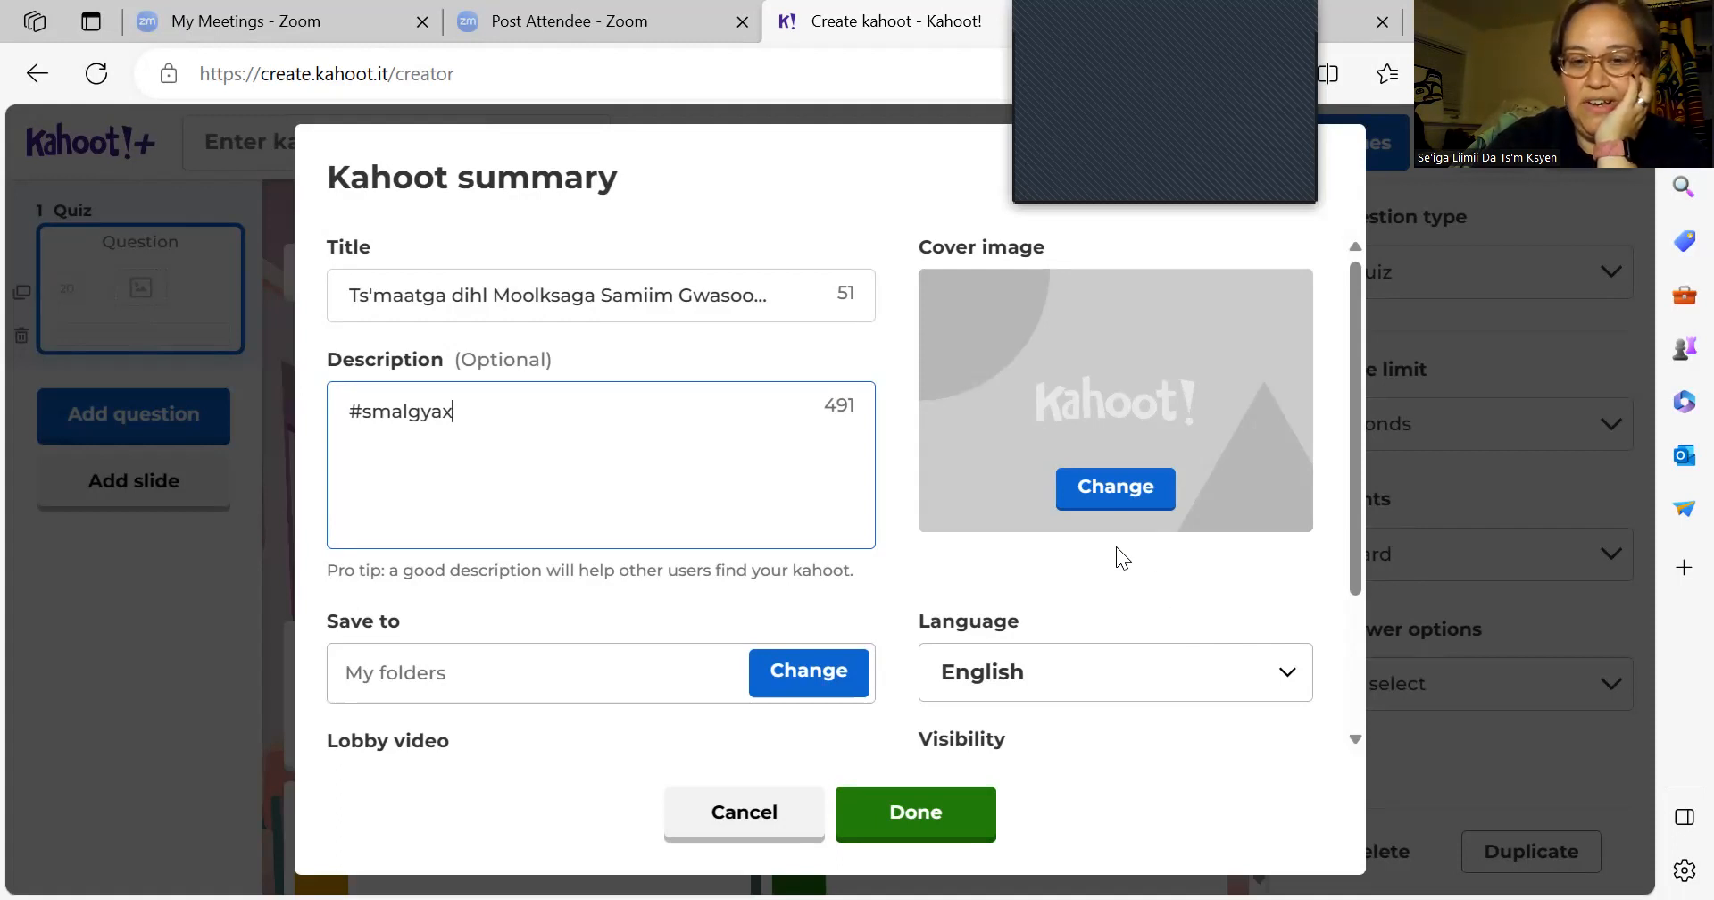
Step: Search Getty Images for "sweet and sour pork", set the plated pork with green peppers as cover image, and save the summary
{"action": "left_click", "coordinate": [1127, 492]}
{"action": "left_click", "coordinate": [1126, 492]}
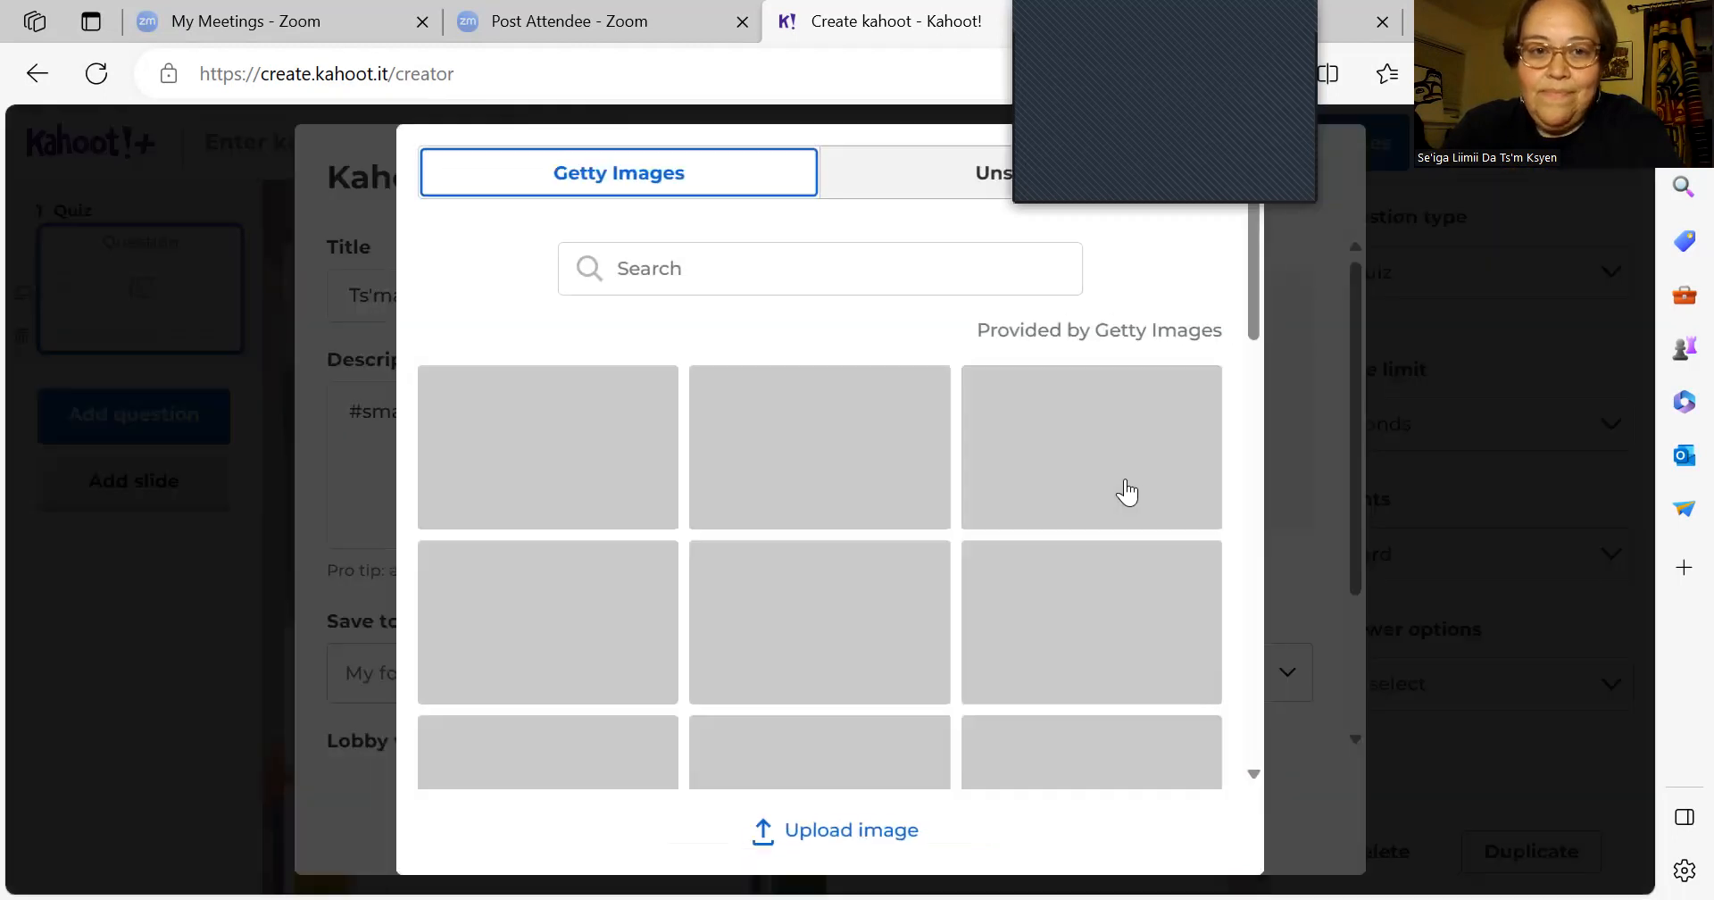
{"action": "left_click", "coordinate": [1010, 275]}
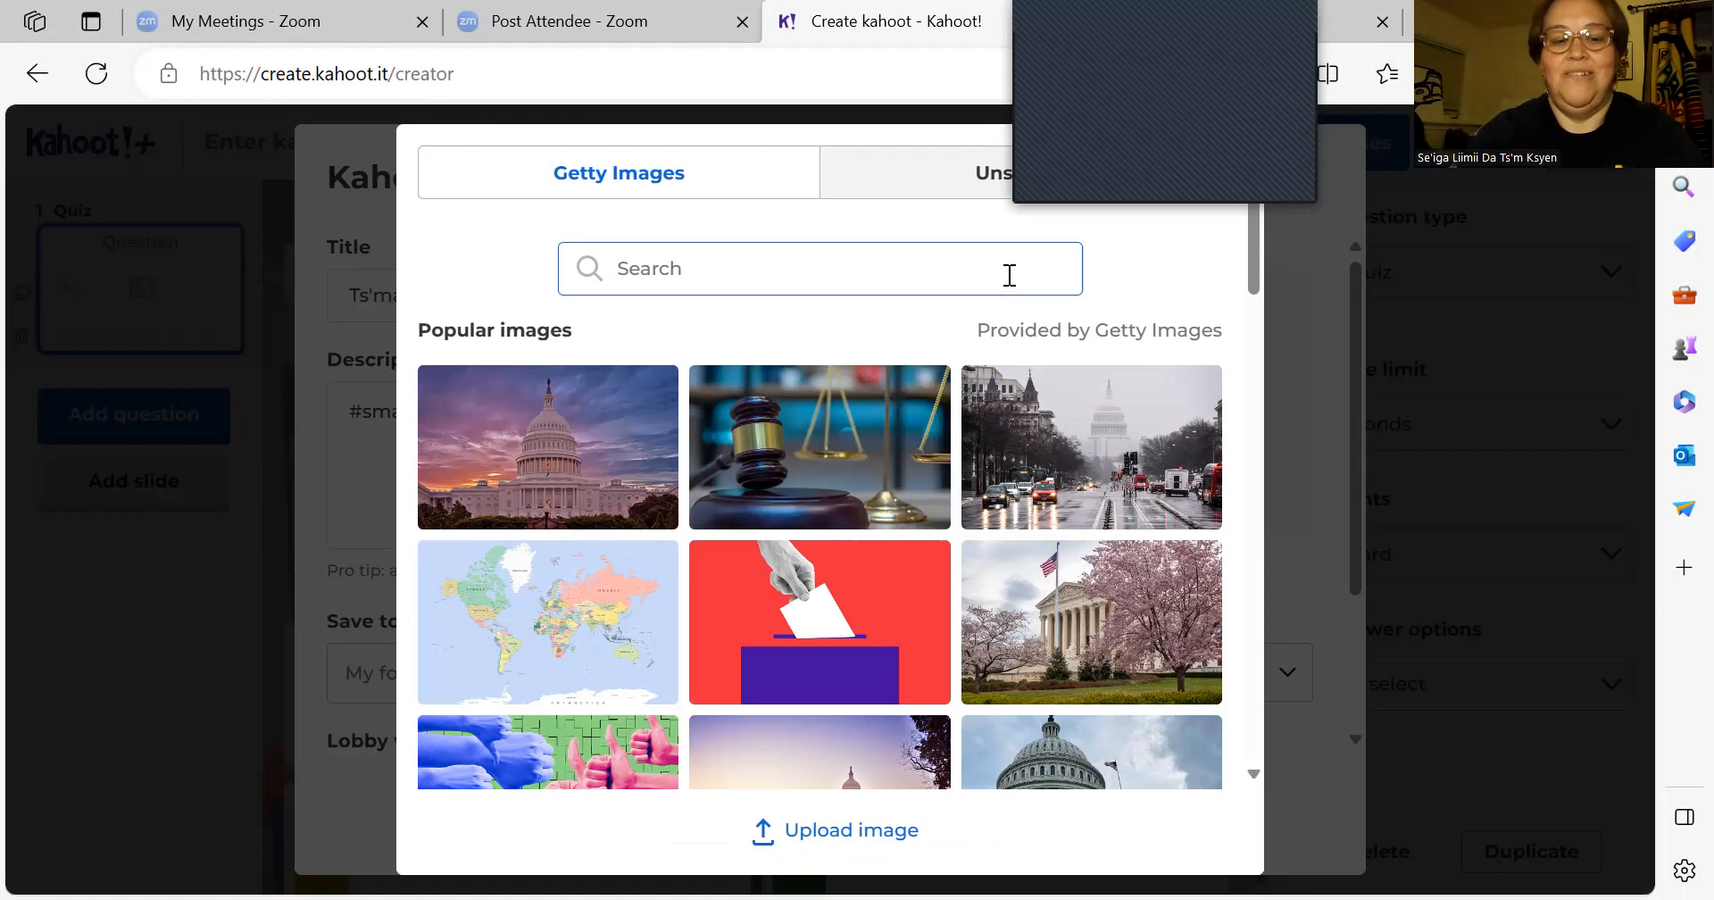
{"action": "type", "text": "sweet"}
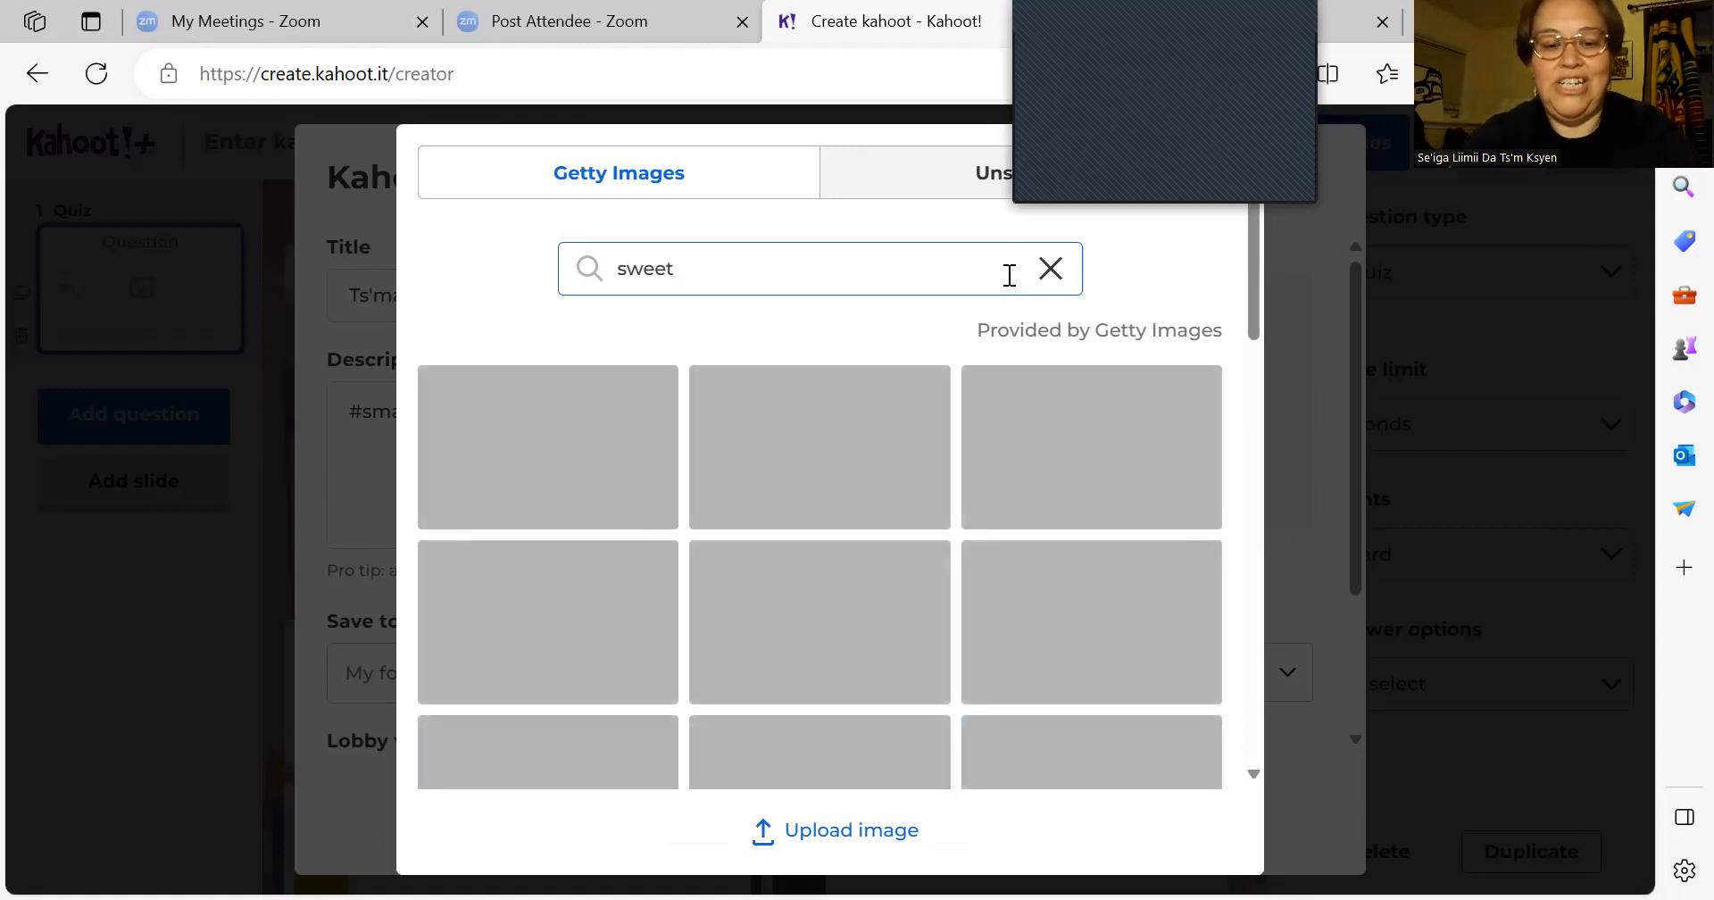
{"action": "type", "text": " and sour pork"}
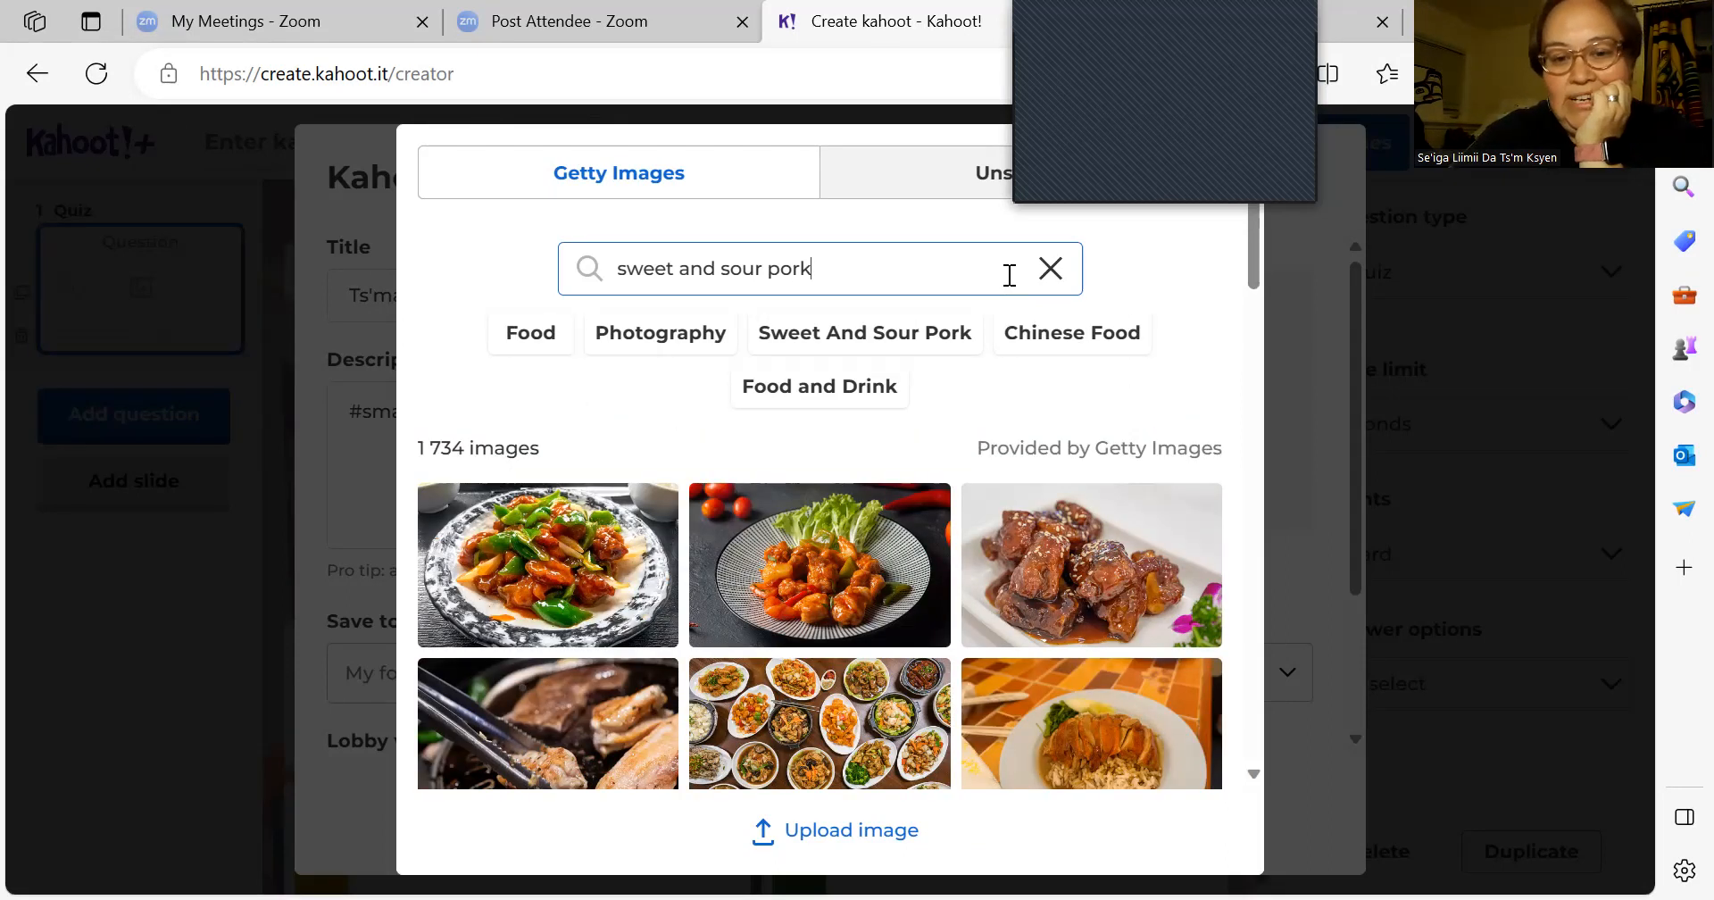
{"action": "left_click", "coordinate": [596, 565]}
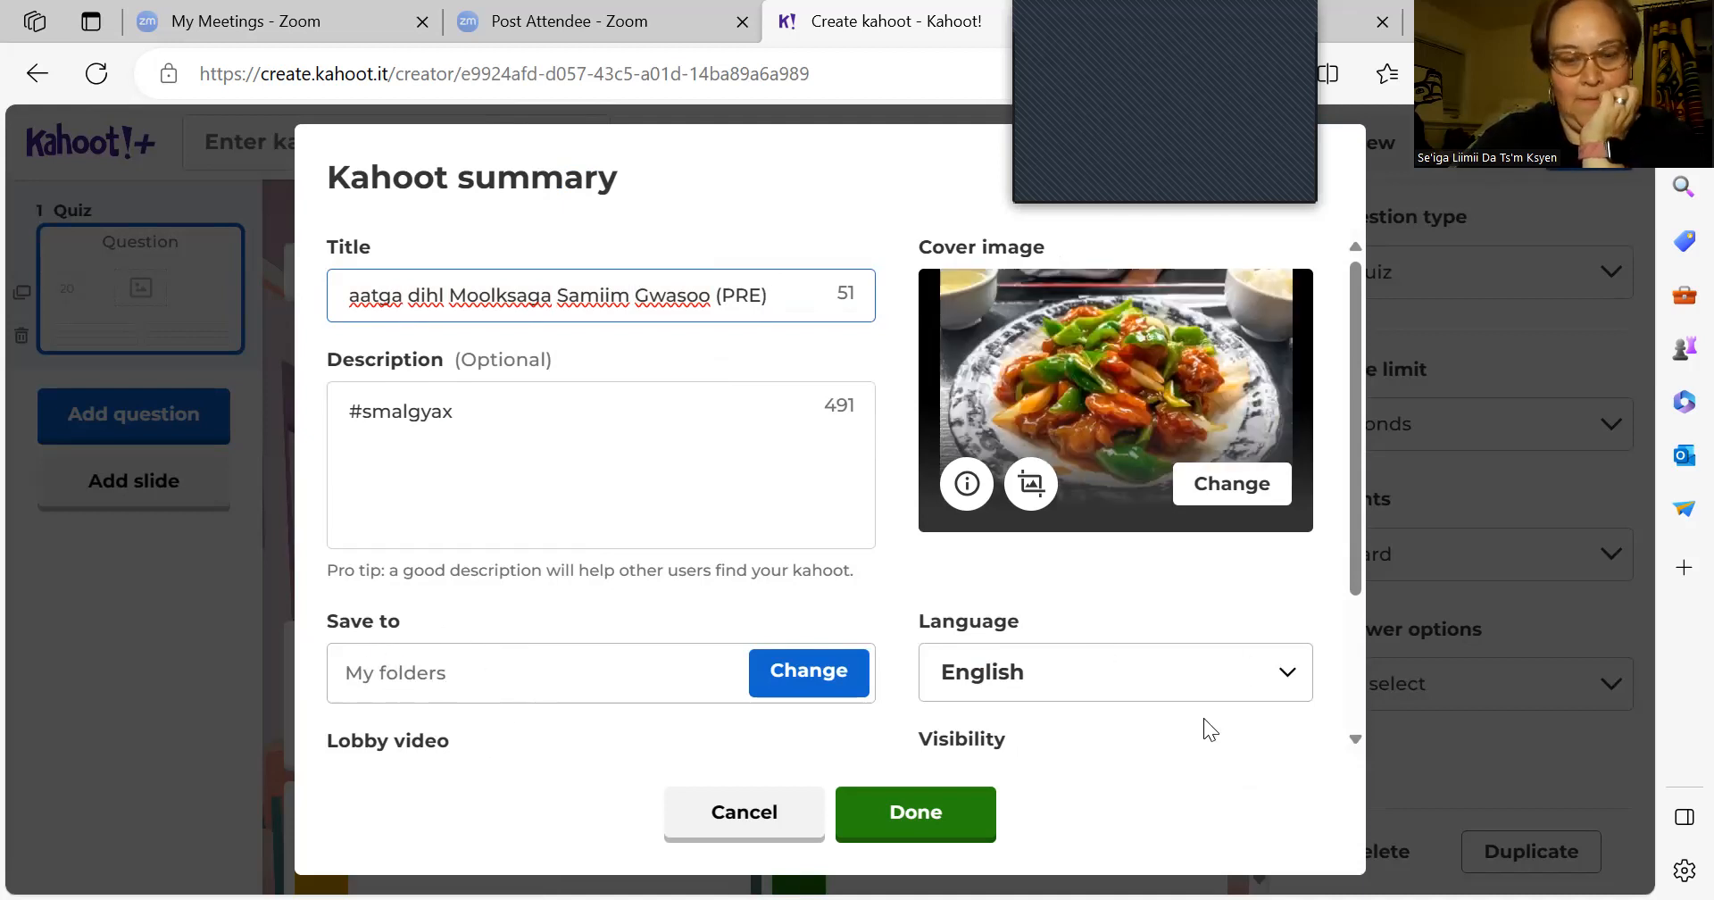
{"action": "left_click", "coordinate": [977, 810]}
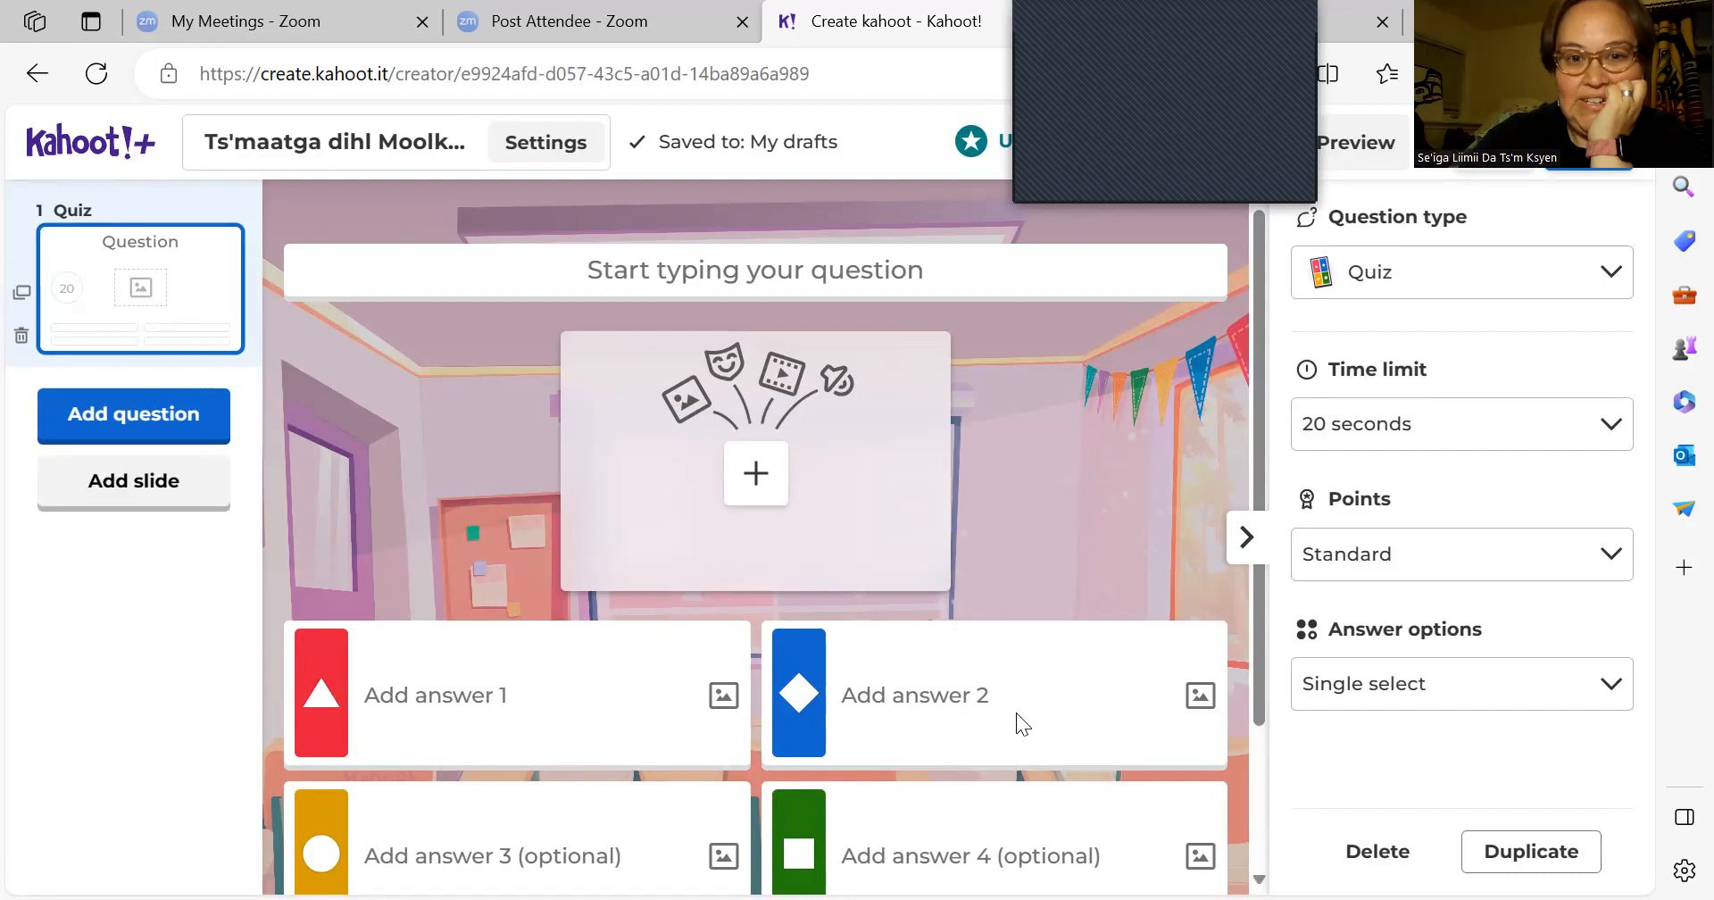
Step: Set the first question's time limit to 30 seconds and enter "Gooyu gwa'a?" as its question text
{"action": "left_click", "coordinate": [1473, 443]}
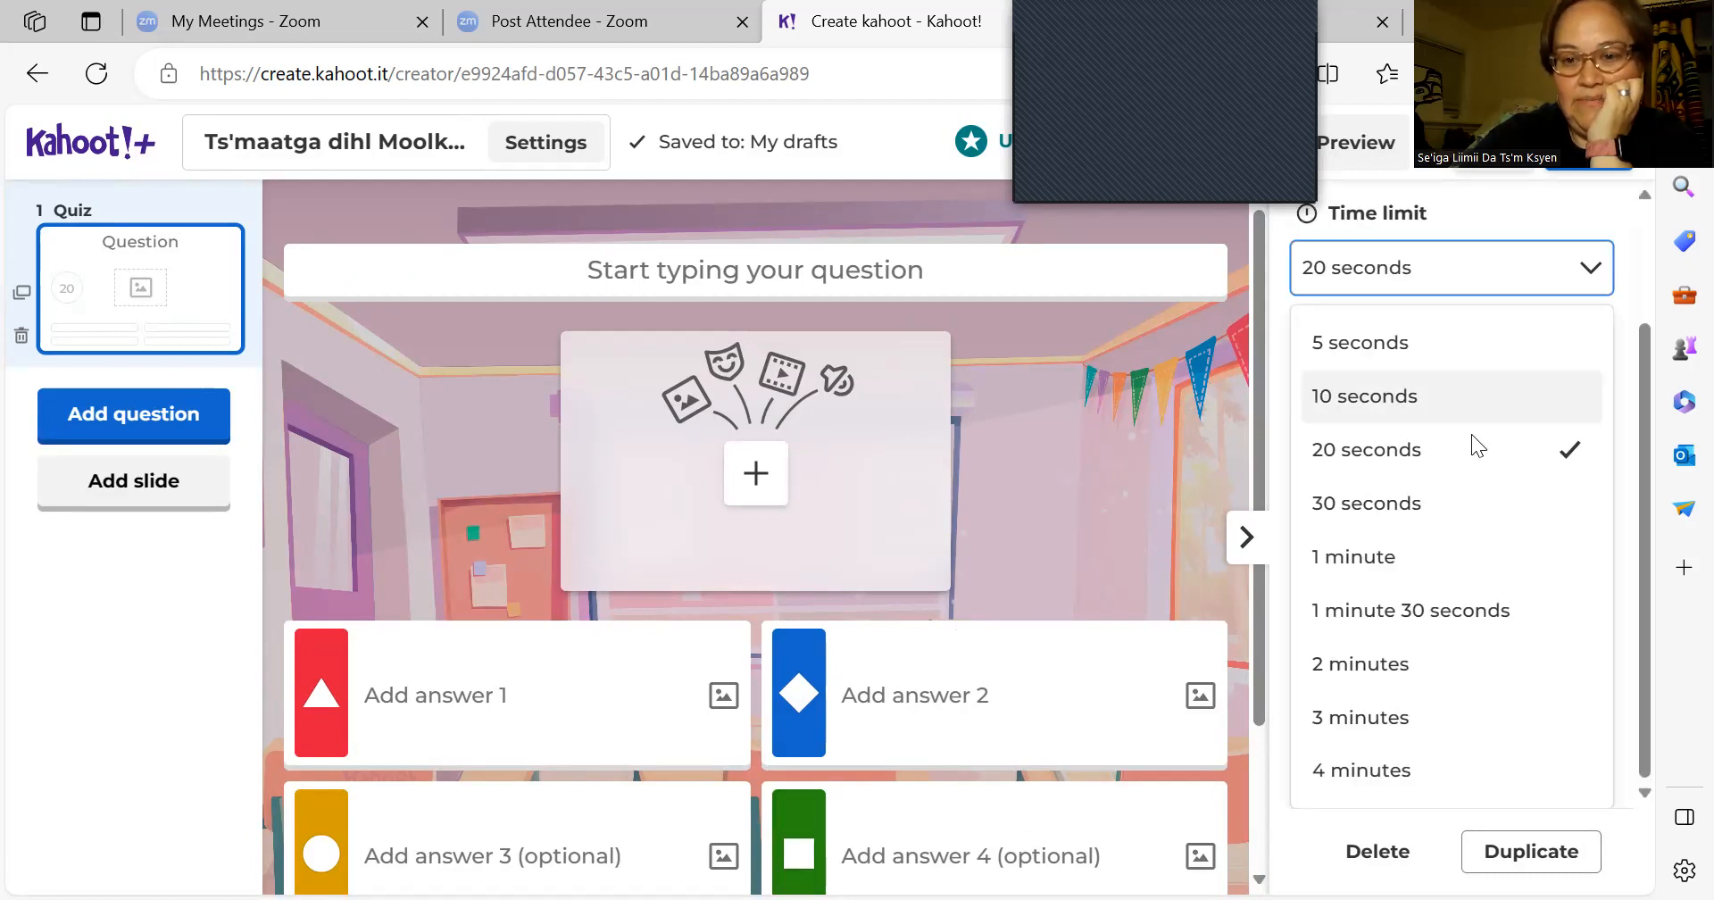
{"action": "left_click", "coordinate": [1447, 507]}
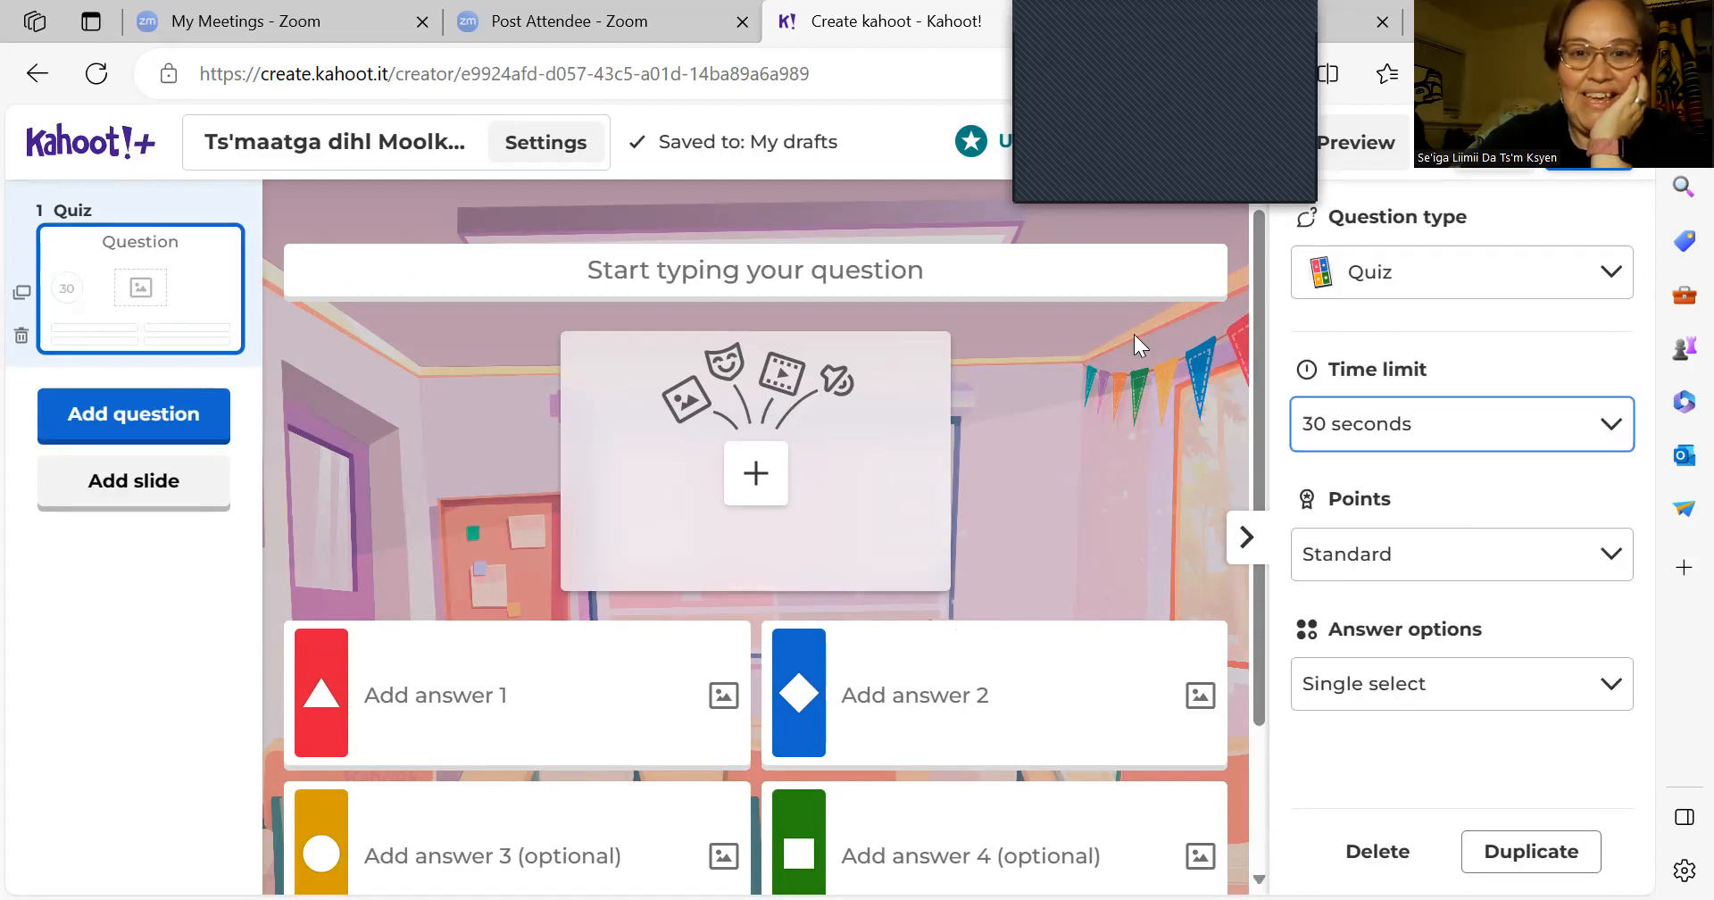
{"action": "left_click", "coordinate": [1041, 273]}
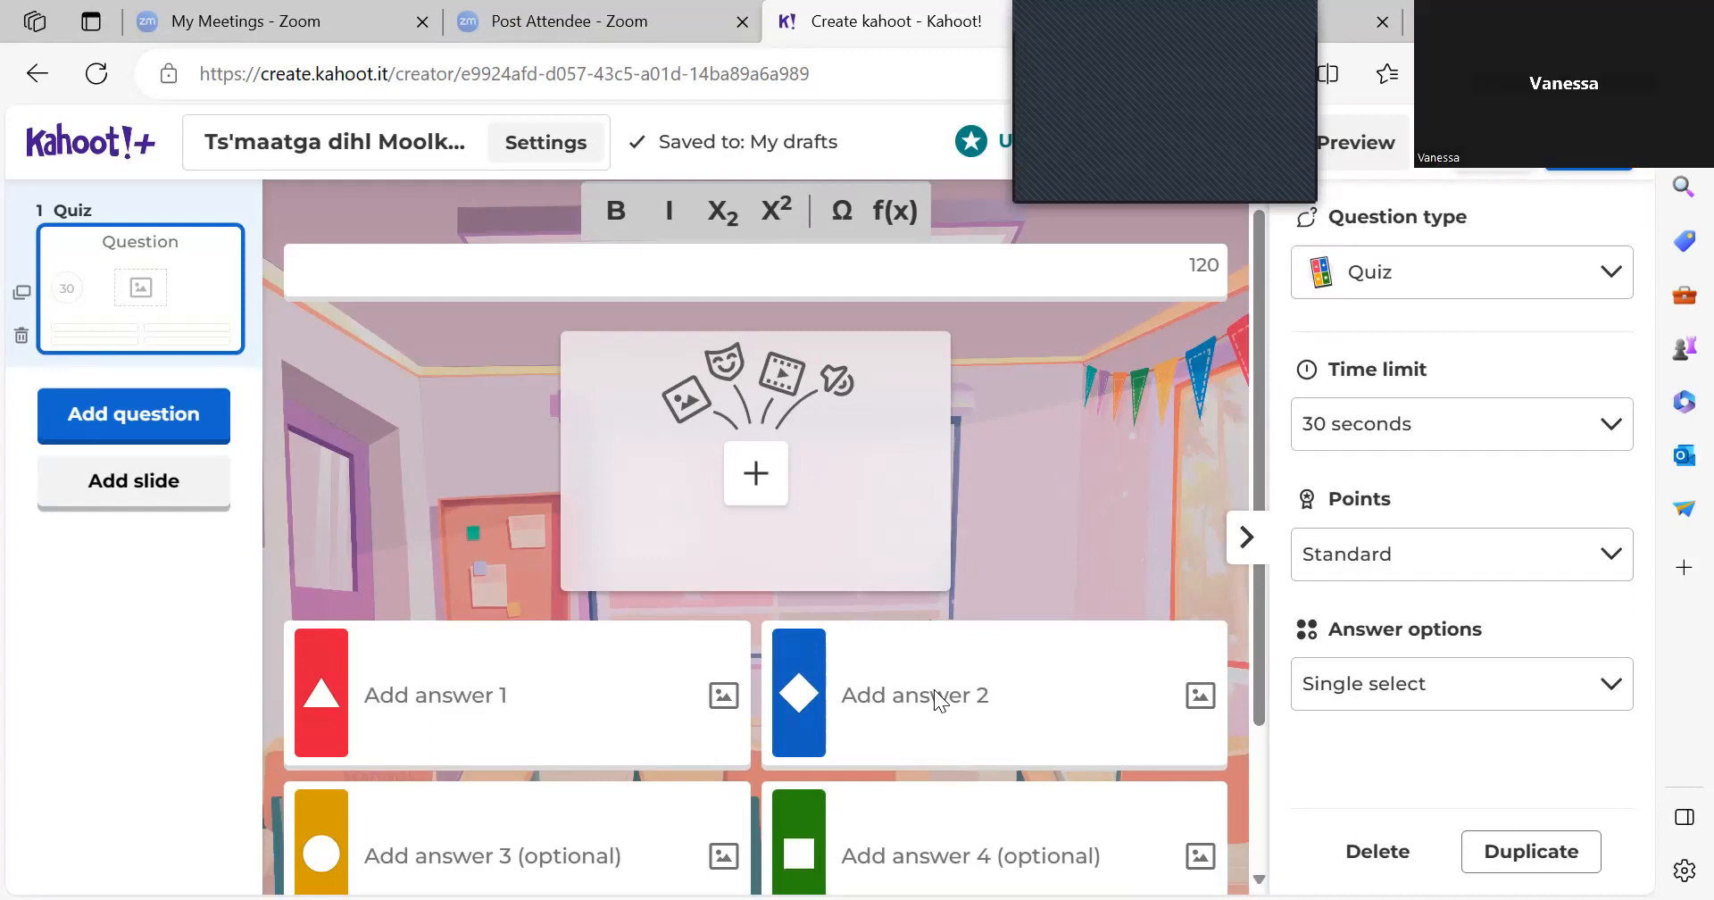
{"action": "type", "text": "Gooyu gwa'a?"}
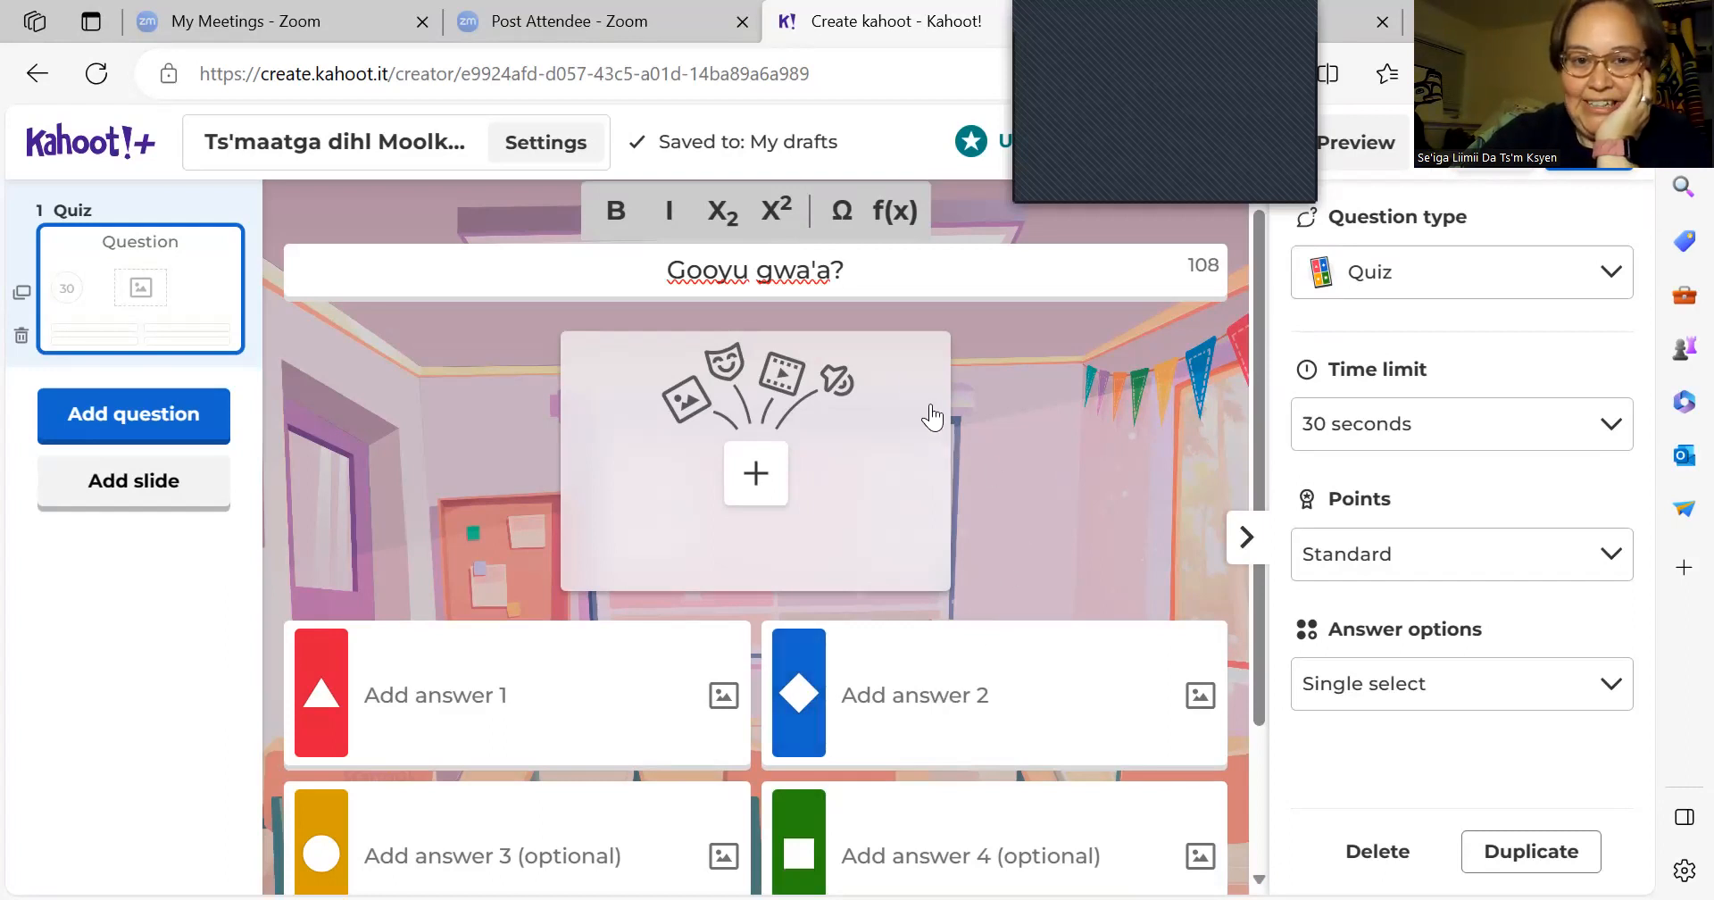
{"action": "left_click", "coordinate": [844, 211]}
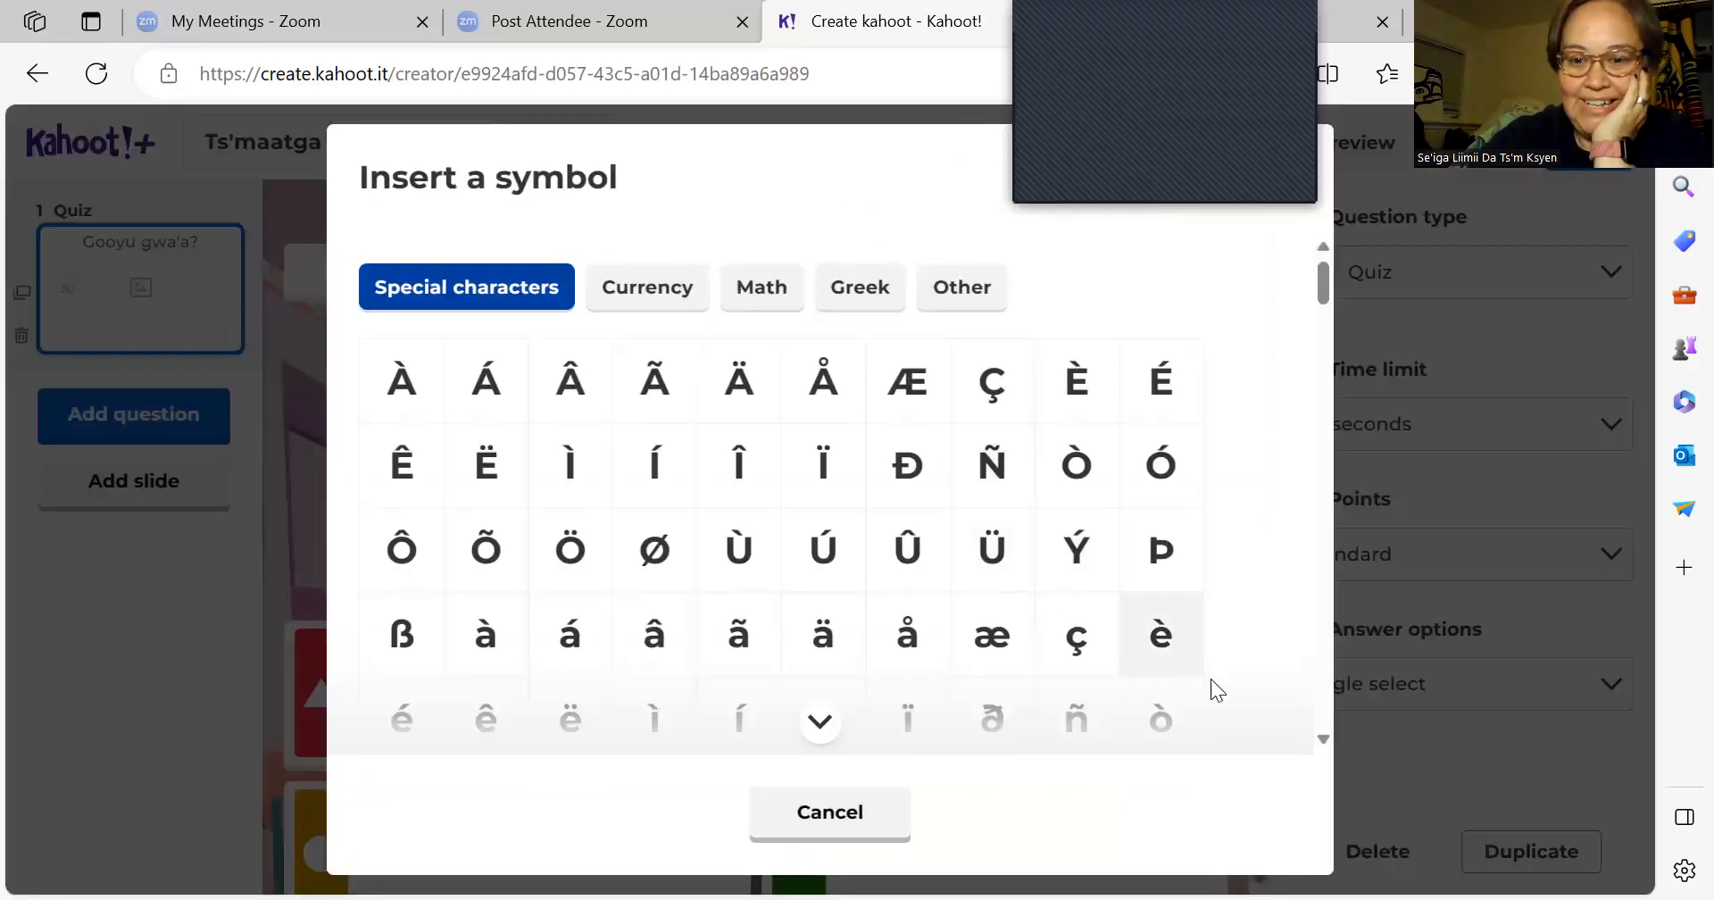
{"action": "scroll", "coordinate": [1324, 743], "scroll_direction": "down", "scroll_amount": 2}
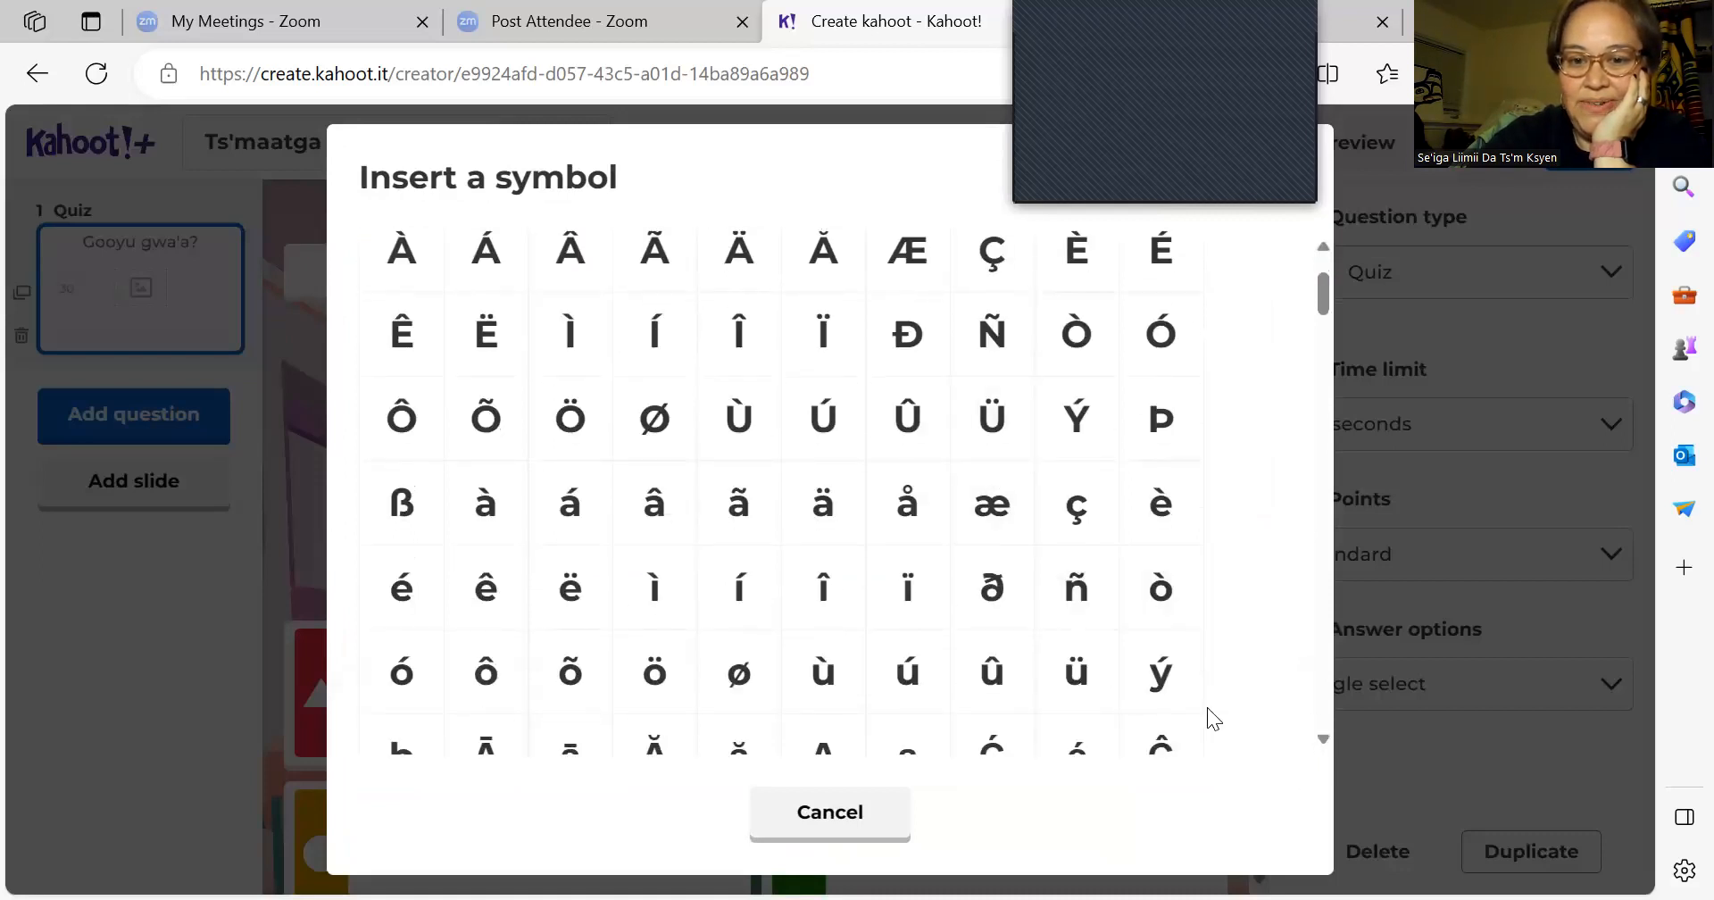
{"action": "scroll", "coordinate": [1323, 748], "scroll_direction": "down", "scroll_amount": 5}
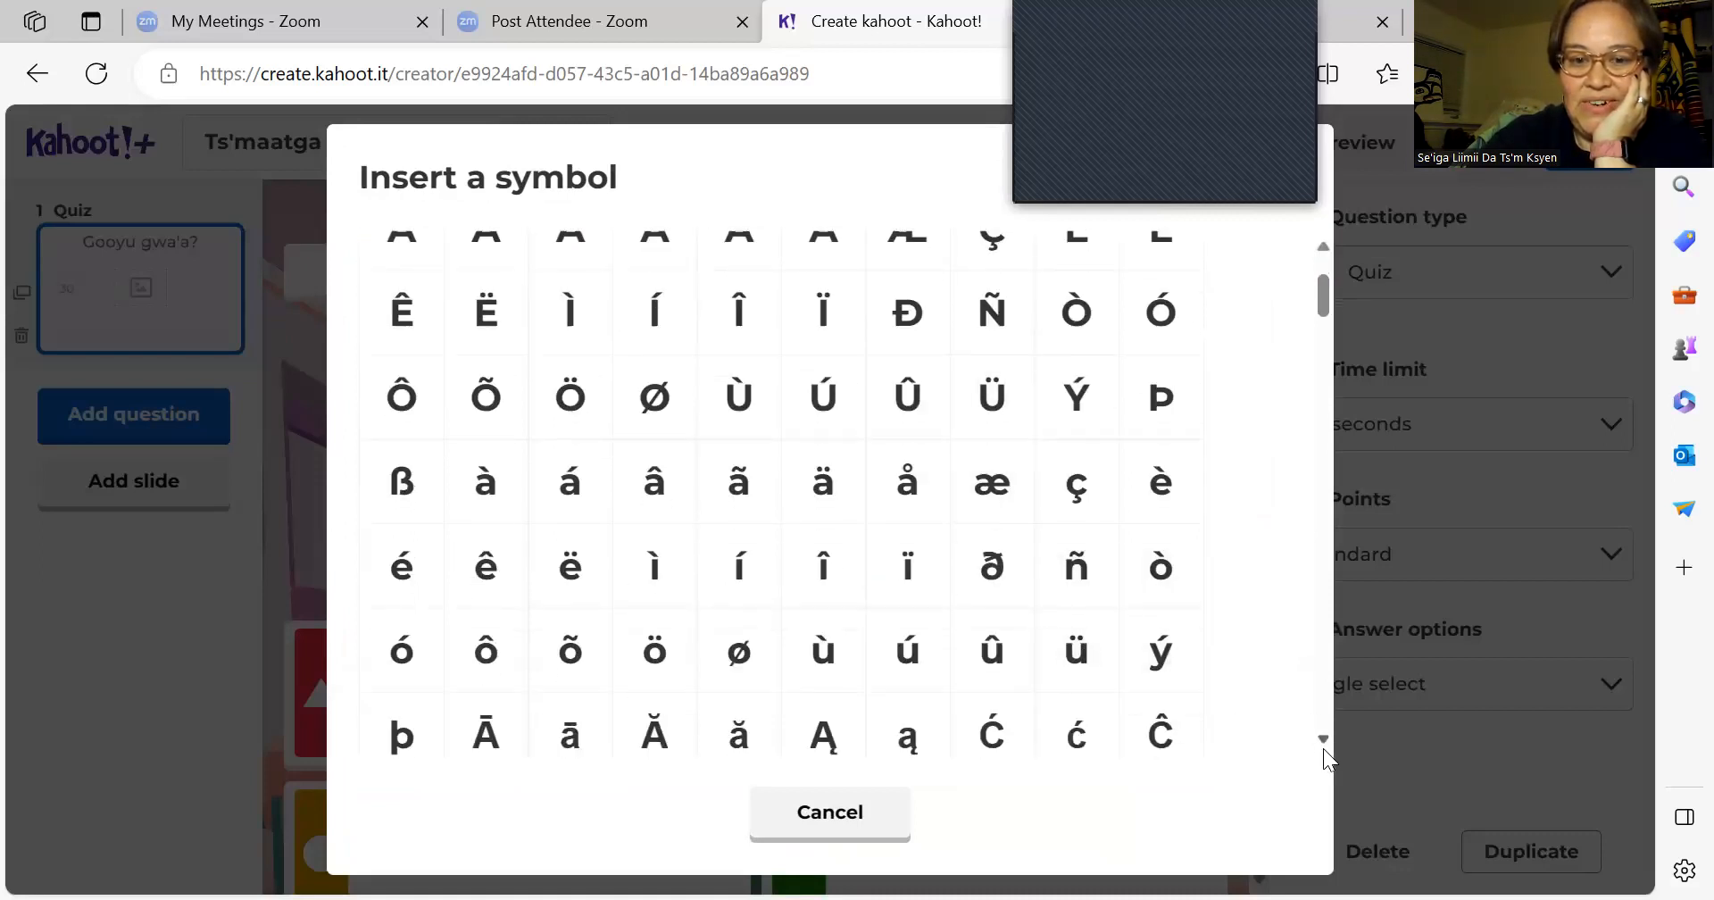
{"action": "scroll", "coordinate": [1323, 748], "scroll_direction": "down", "scroll_amount": 2}
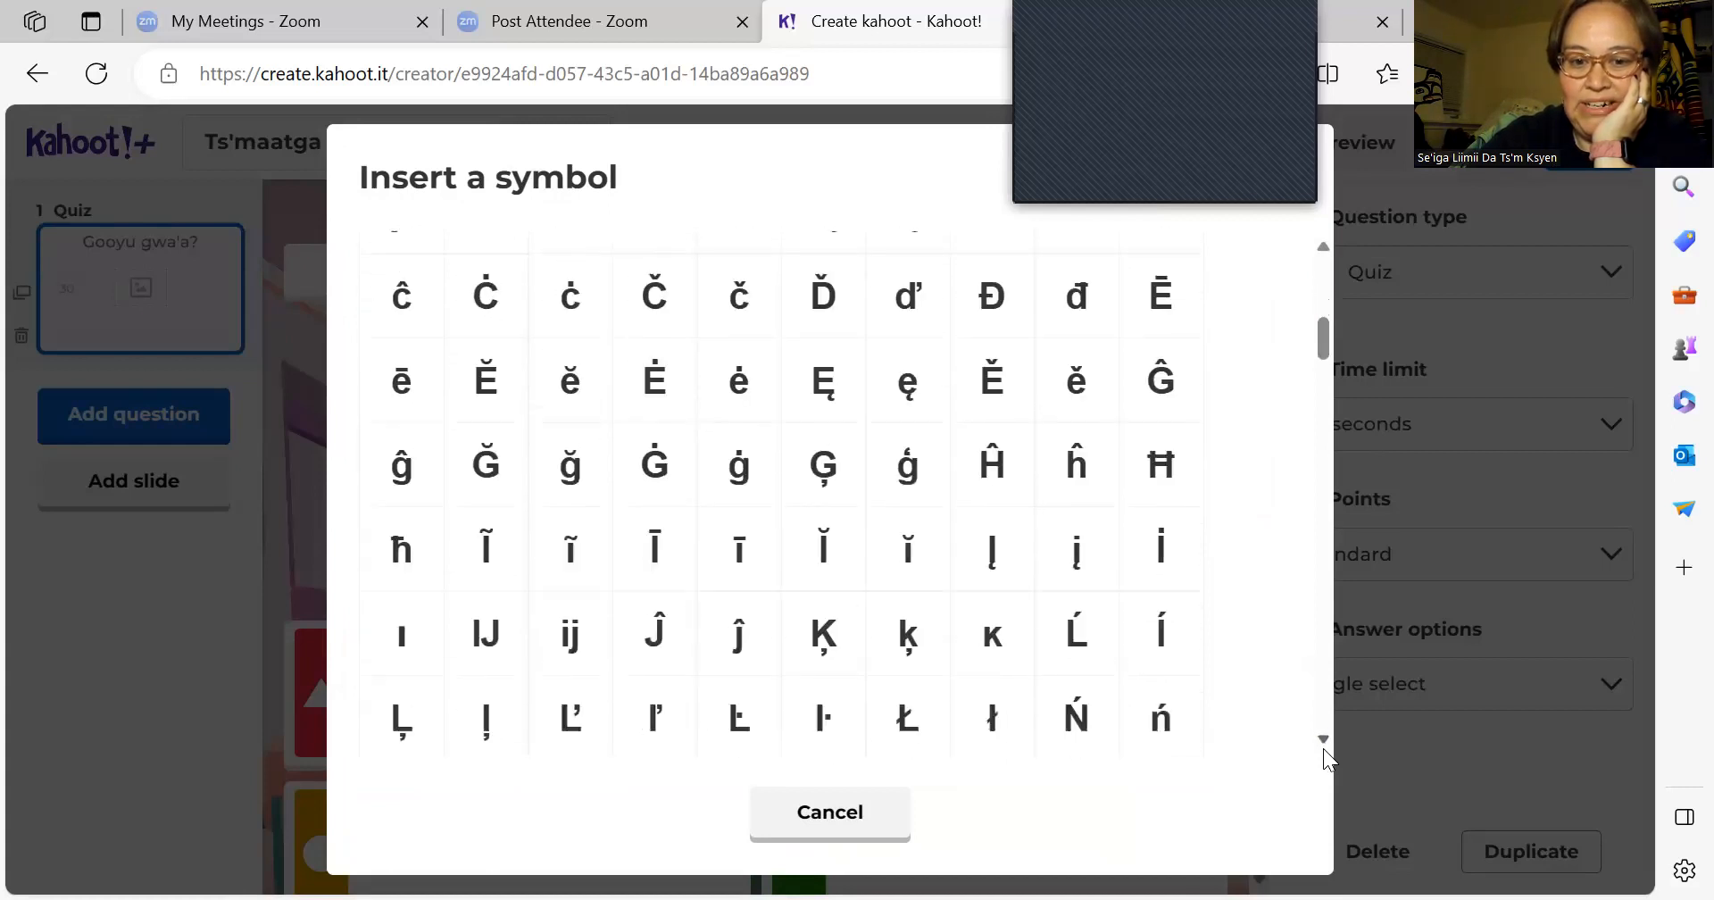
{"action": "scroll", "coordinate": [1014, 658], "scroll_direction": "down", "scroll_amount": 1}
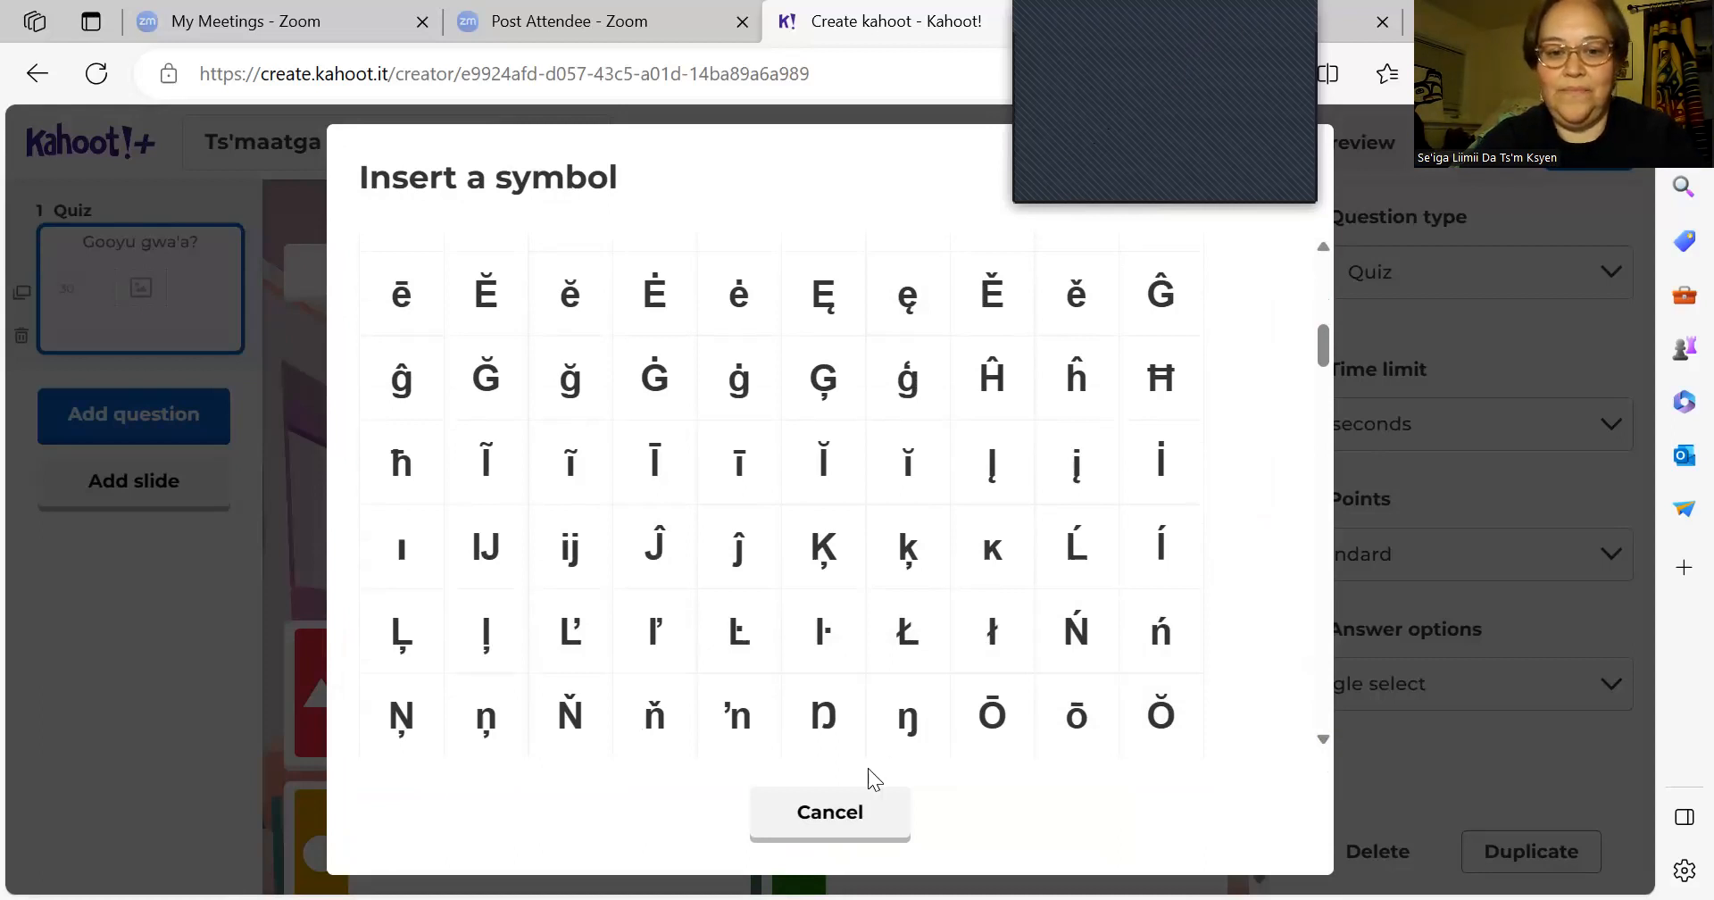
{"action": "left_click", "coordinate": [850, 819]}
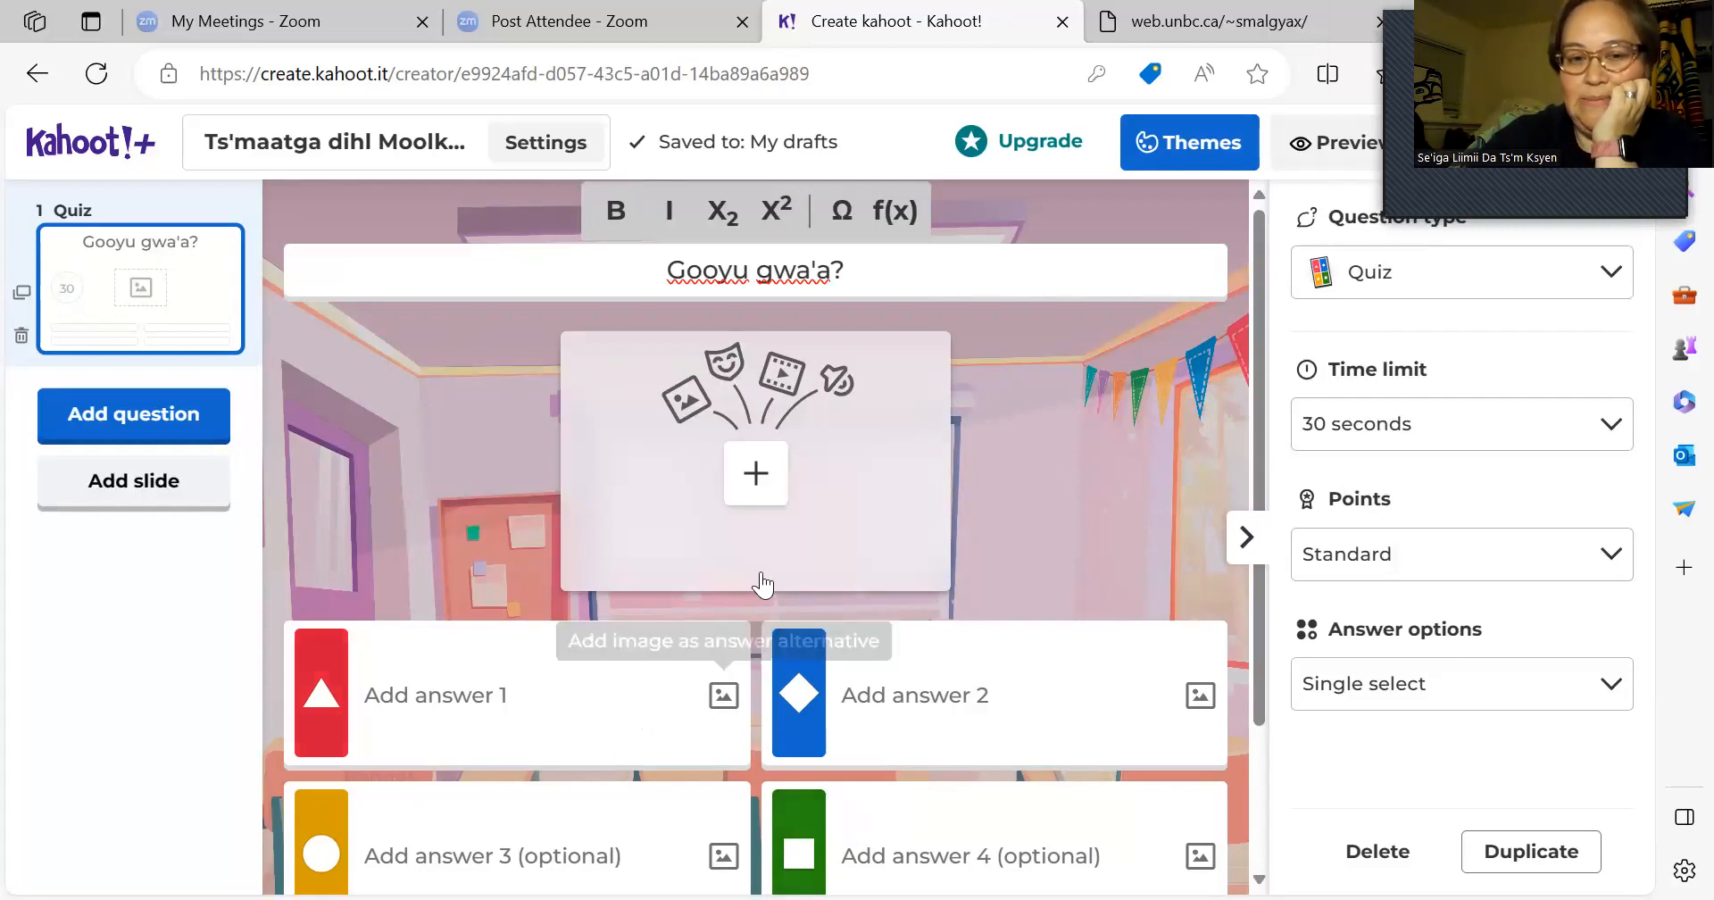
Step: Open the media library for the first question and search Getty Images for "pork meat"
{"action": "left_click", "coordinate": [769, 483]}
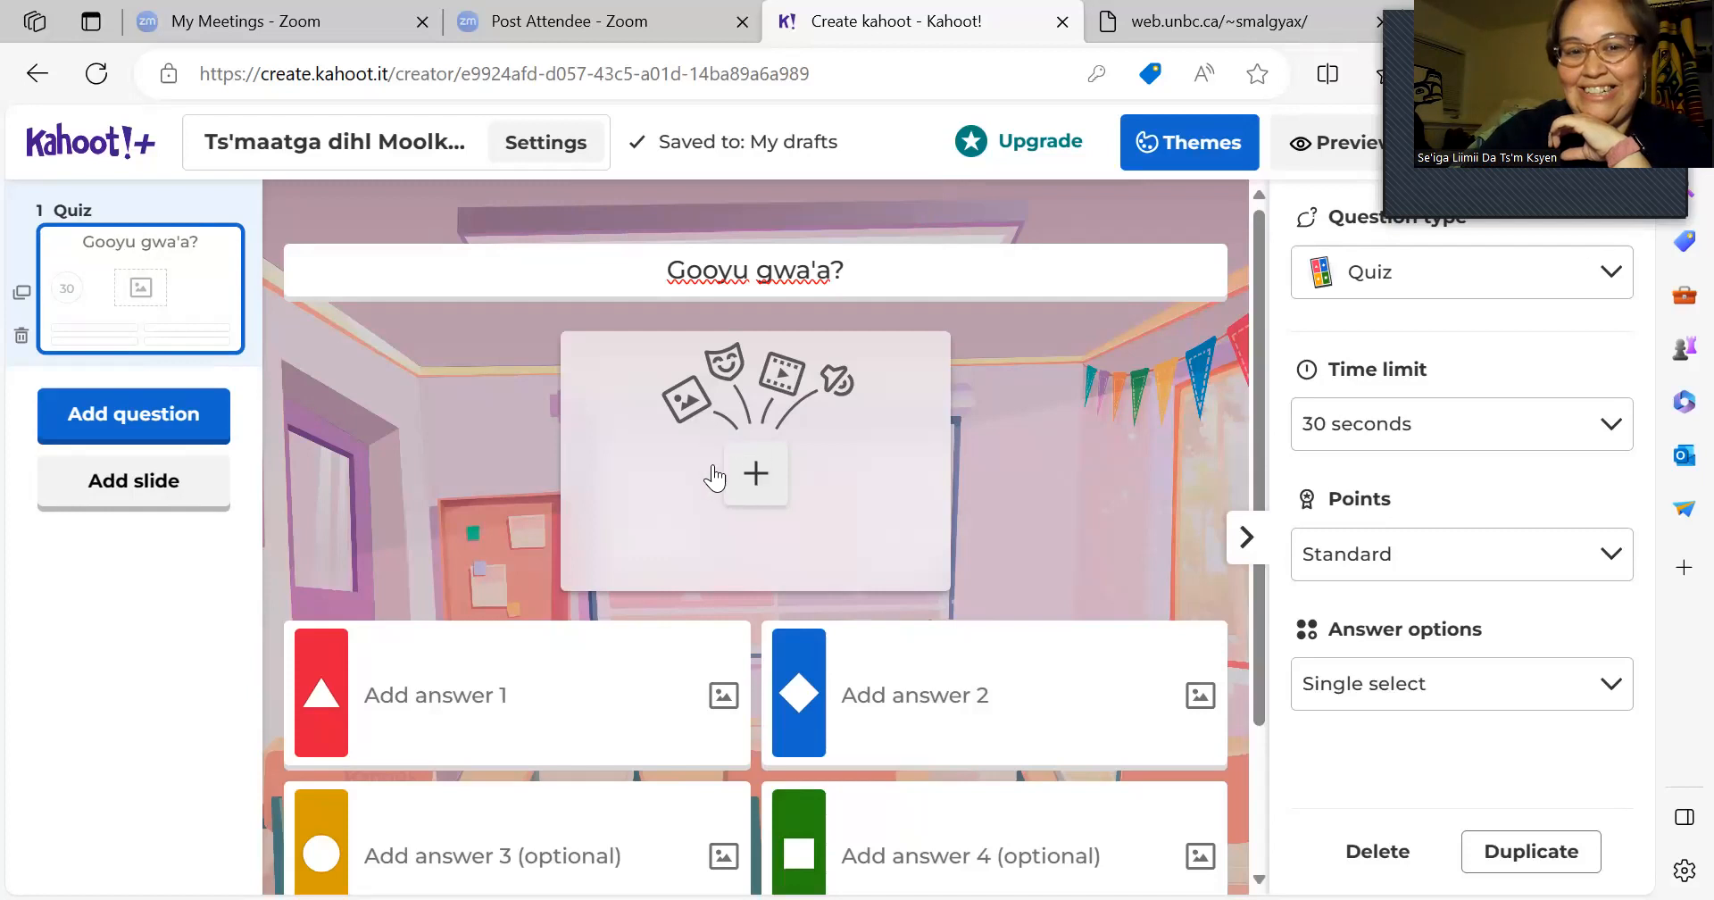
{"action": "left_click", "coordinate": [757, 480]}
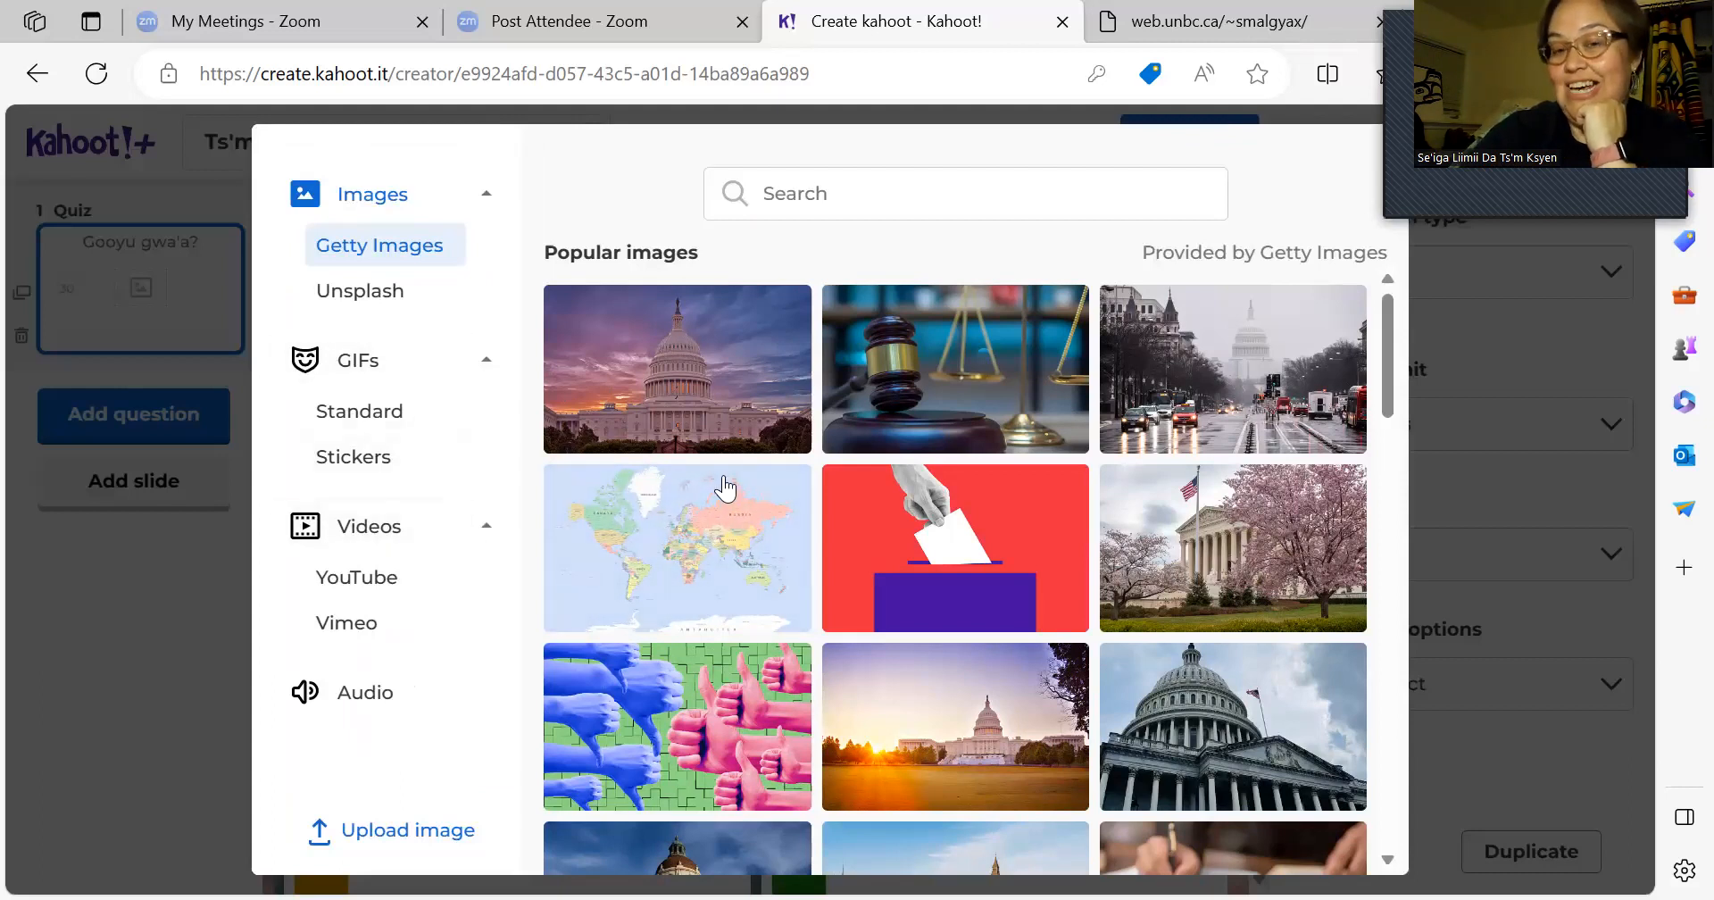
{"action": "left_click", "coordinate": [937, 199]}
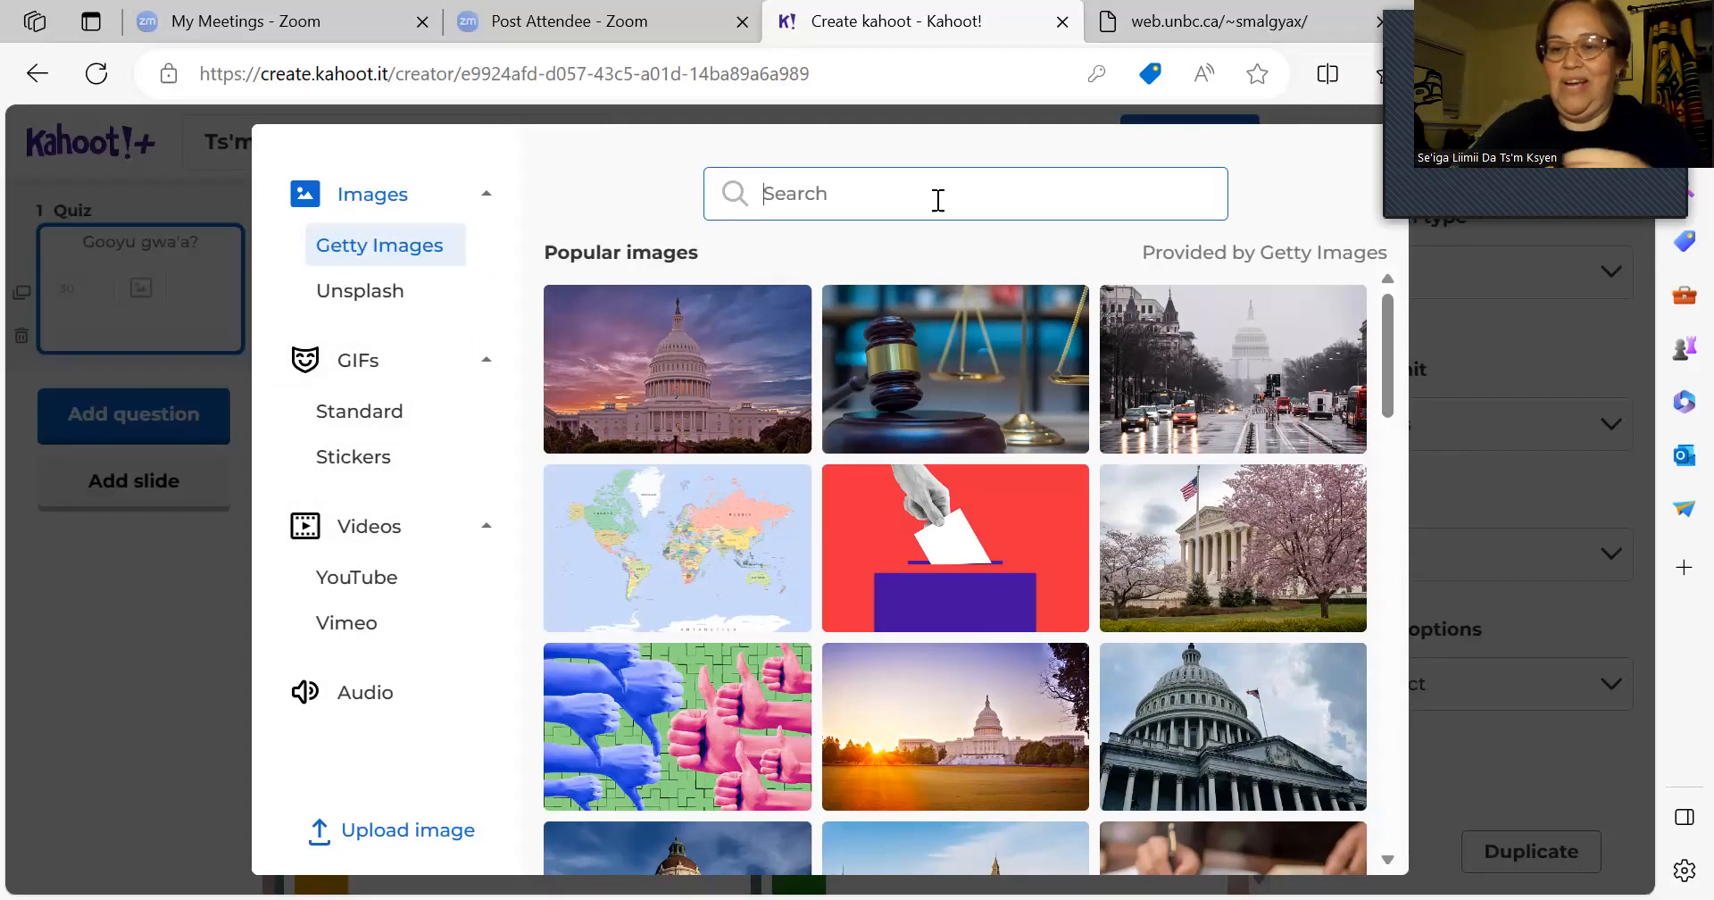
{"action": "type", "text": "p"}
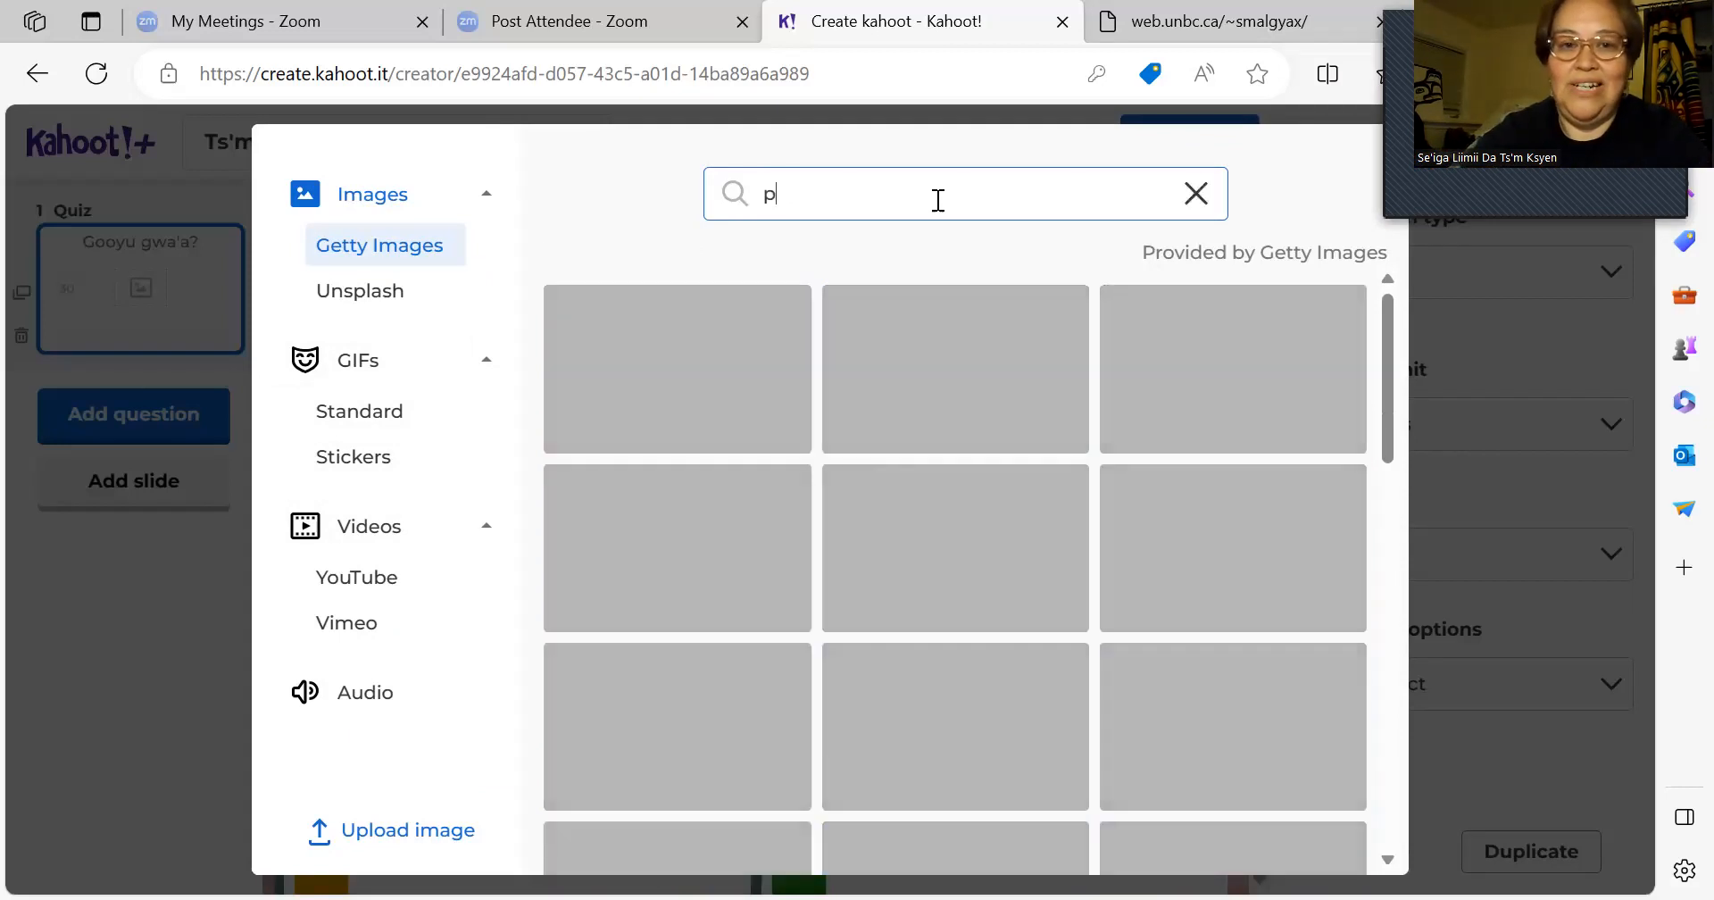
{"action": "type", "text": "ork meat"}
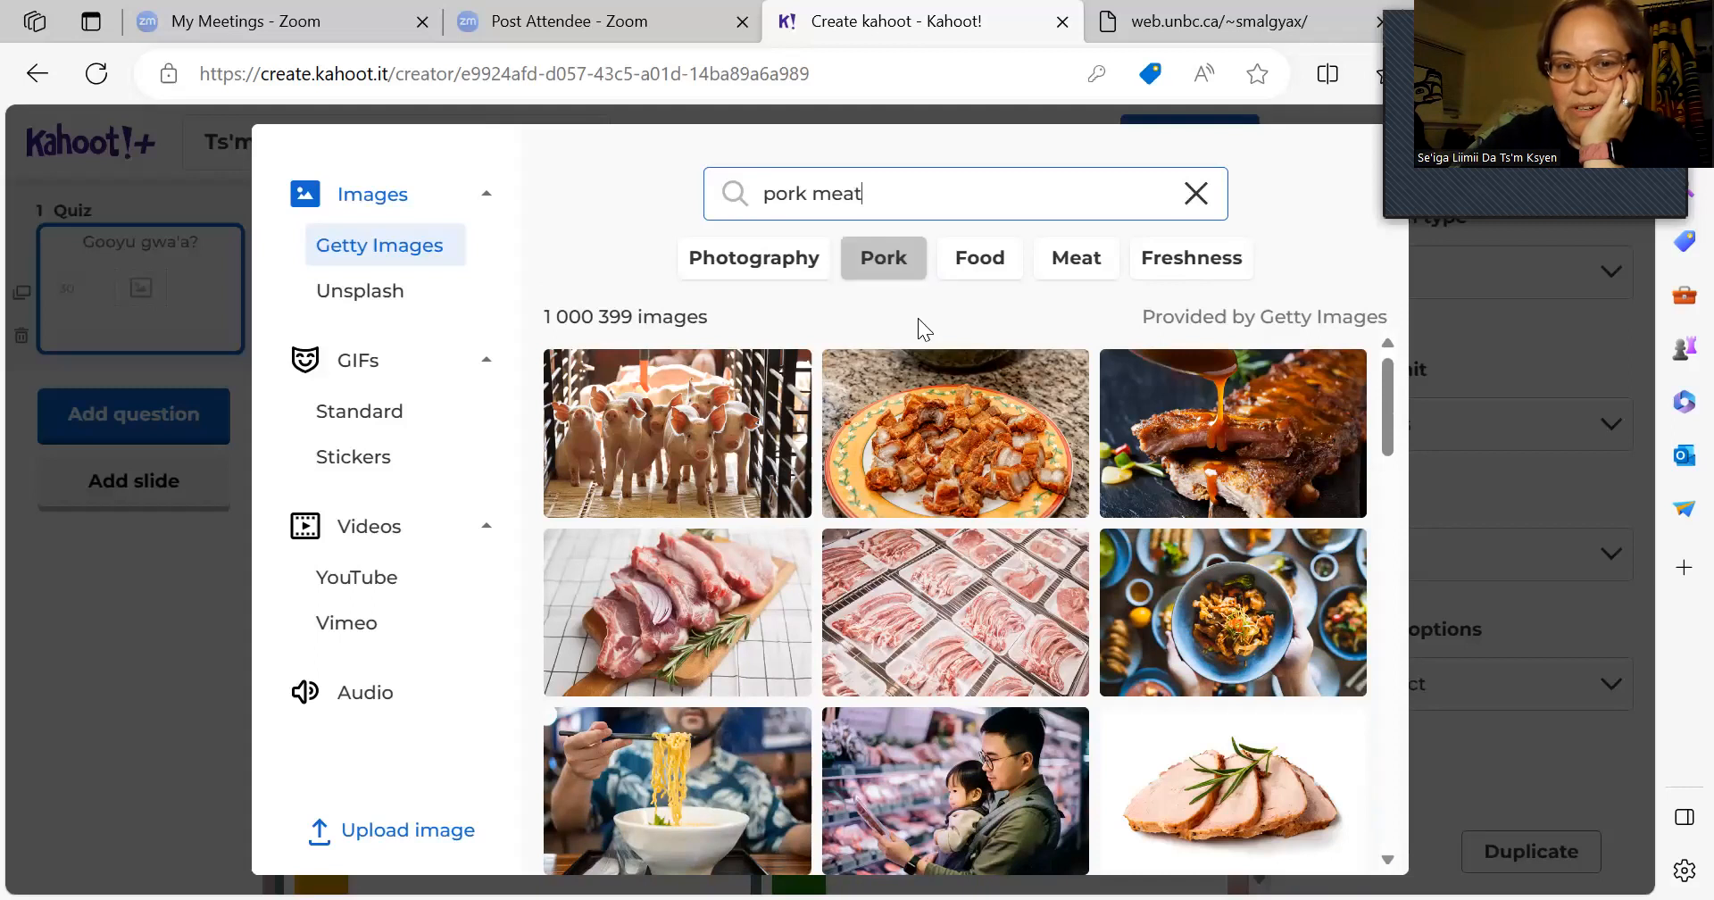
Step: Look through the pork meat image results for a picture suited to the first question
{"action": "left_click", "coordinate": [1389, 859]}
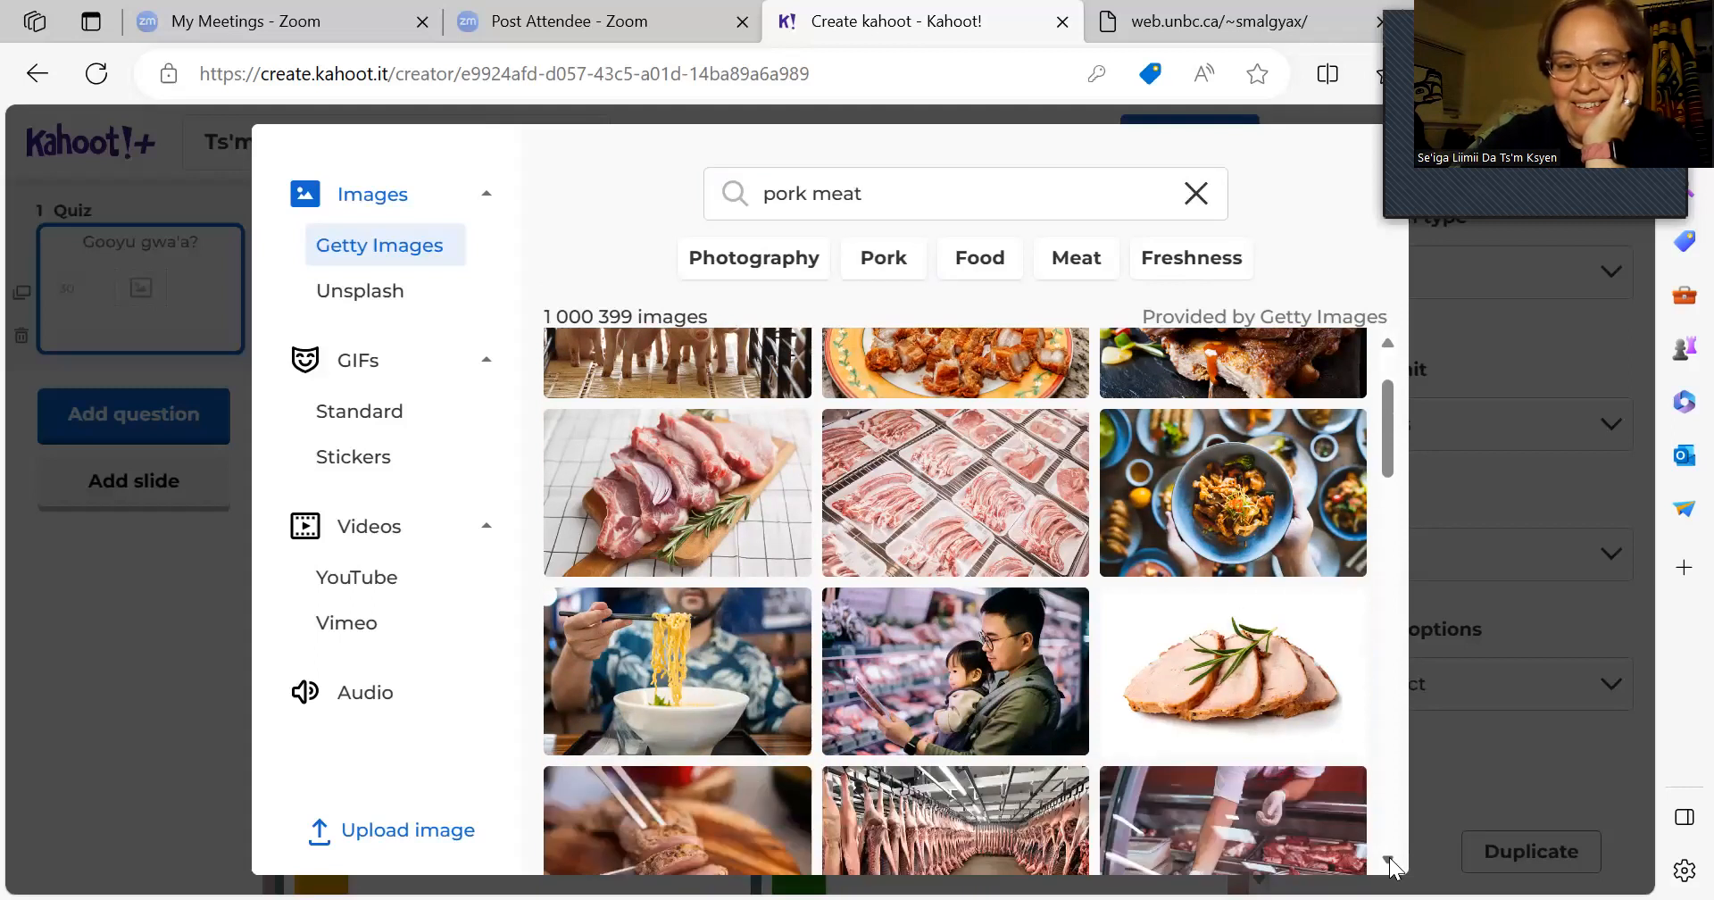
{"action": "left_click", "coordinate": [1389, 859]}
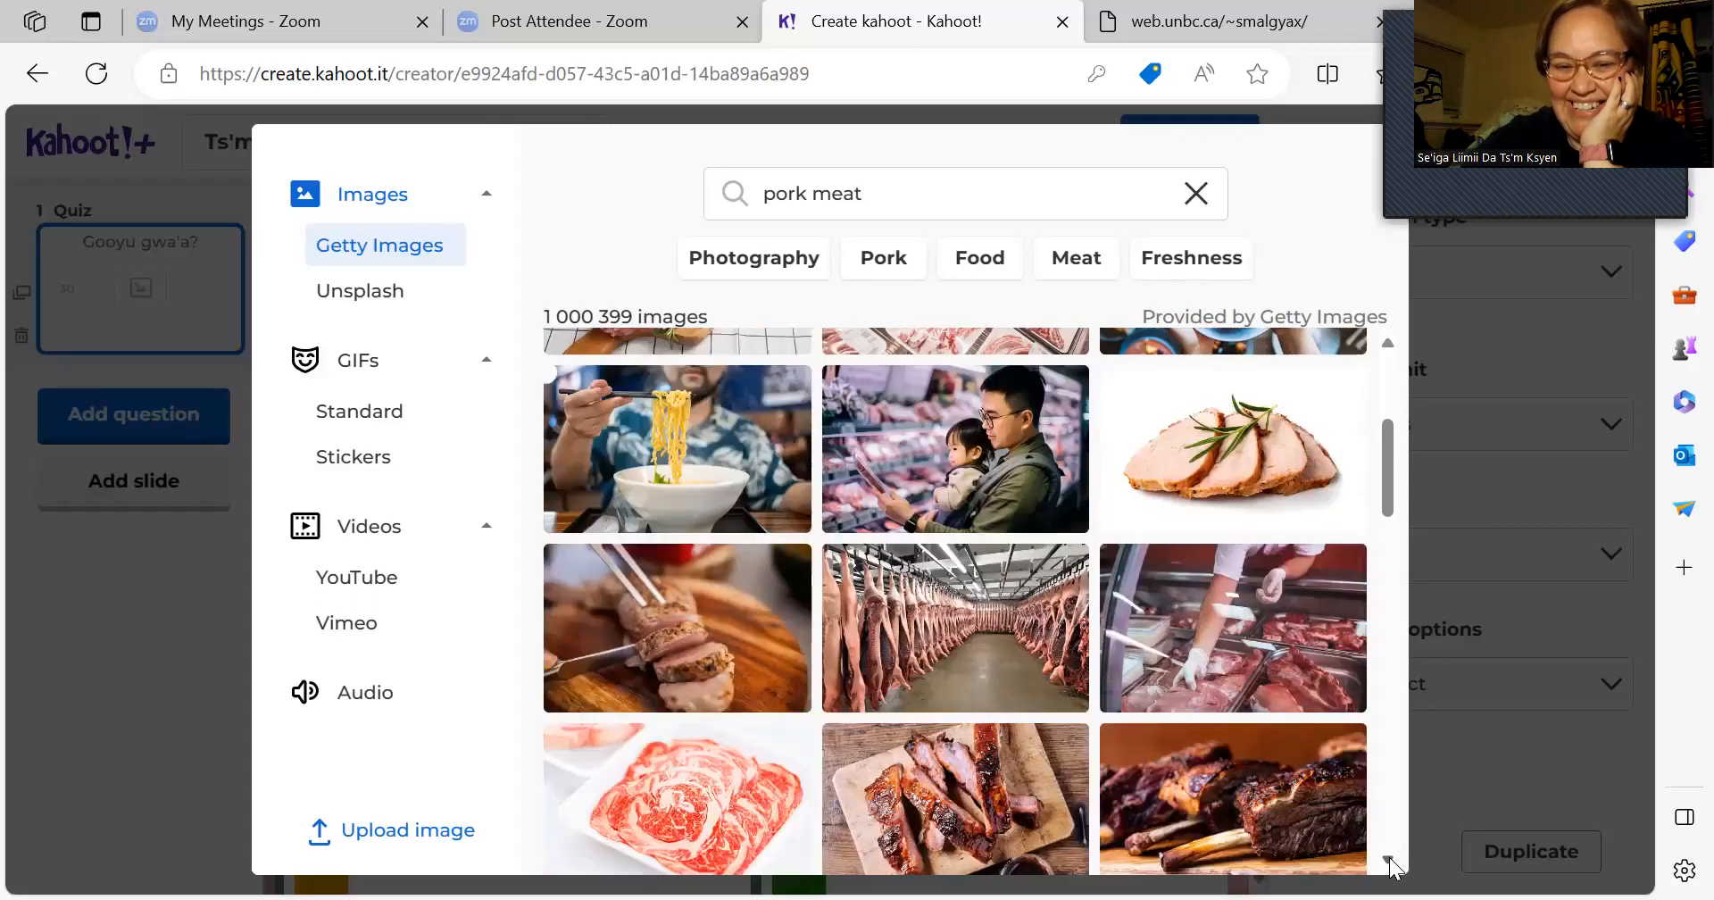
{"action": "left_click", "coordinate": [1389, 859]}
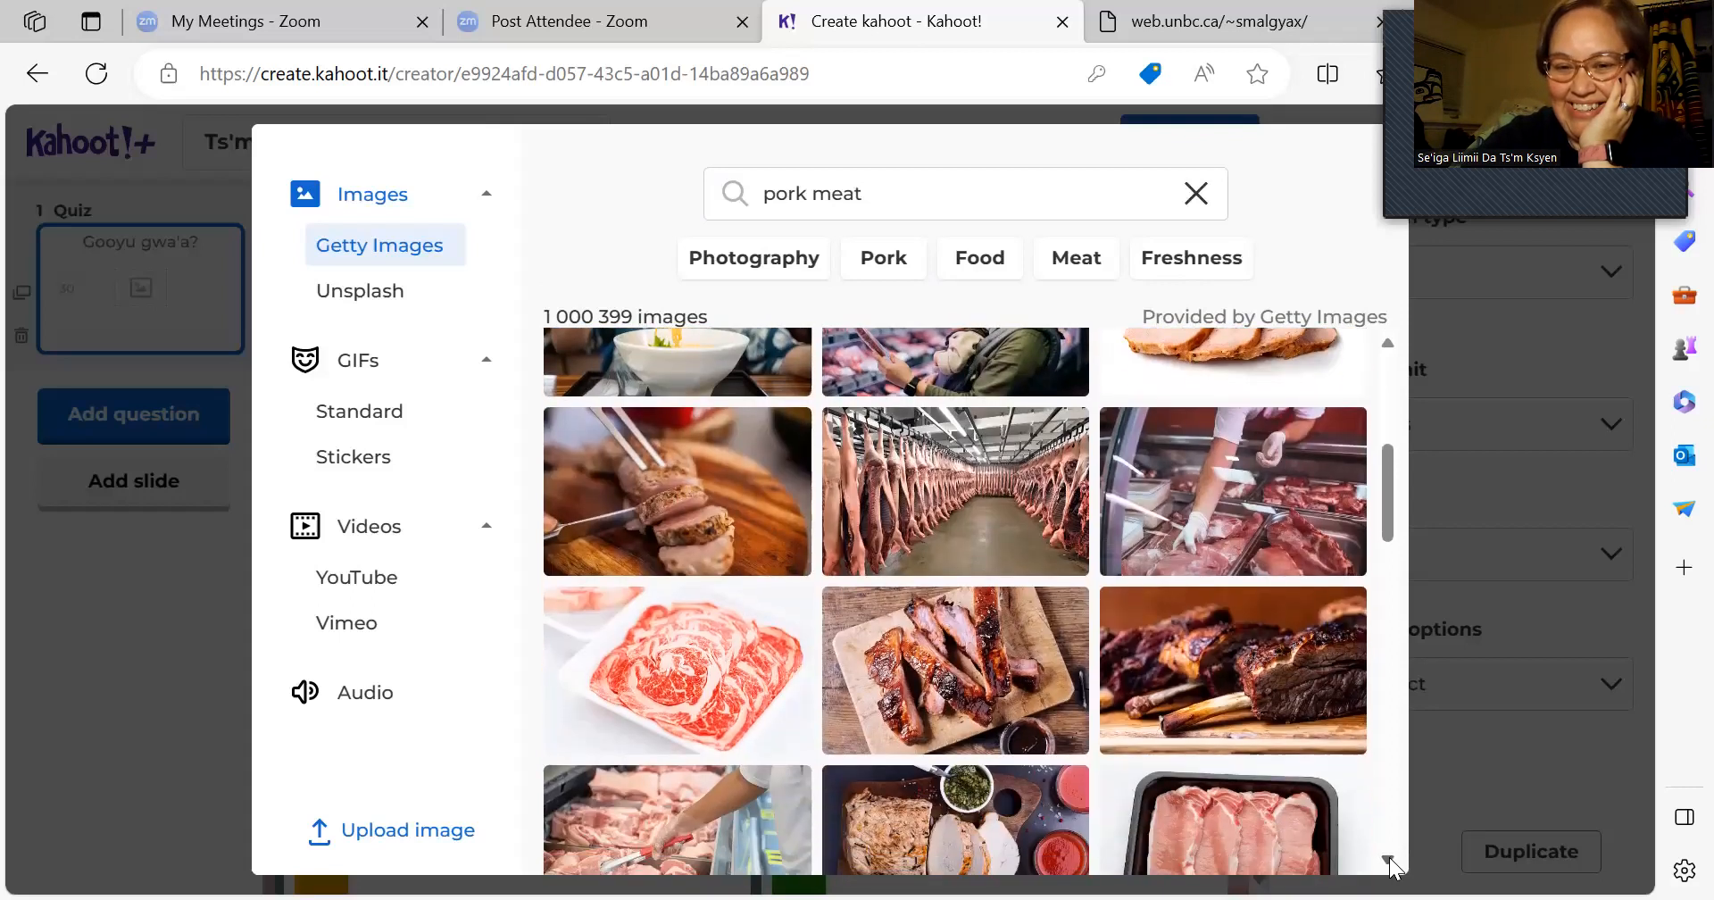
{"action": "left_click", "coordinate": [1389, 860]}
{"action": "left_click", "coordinate": [1389, 860]}
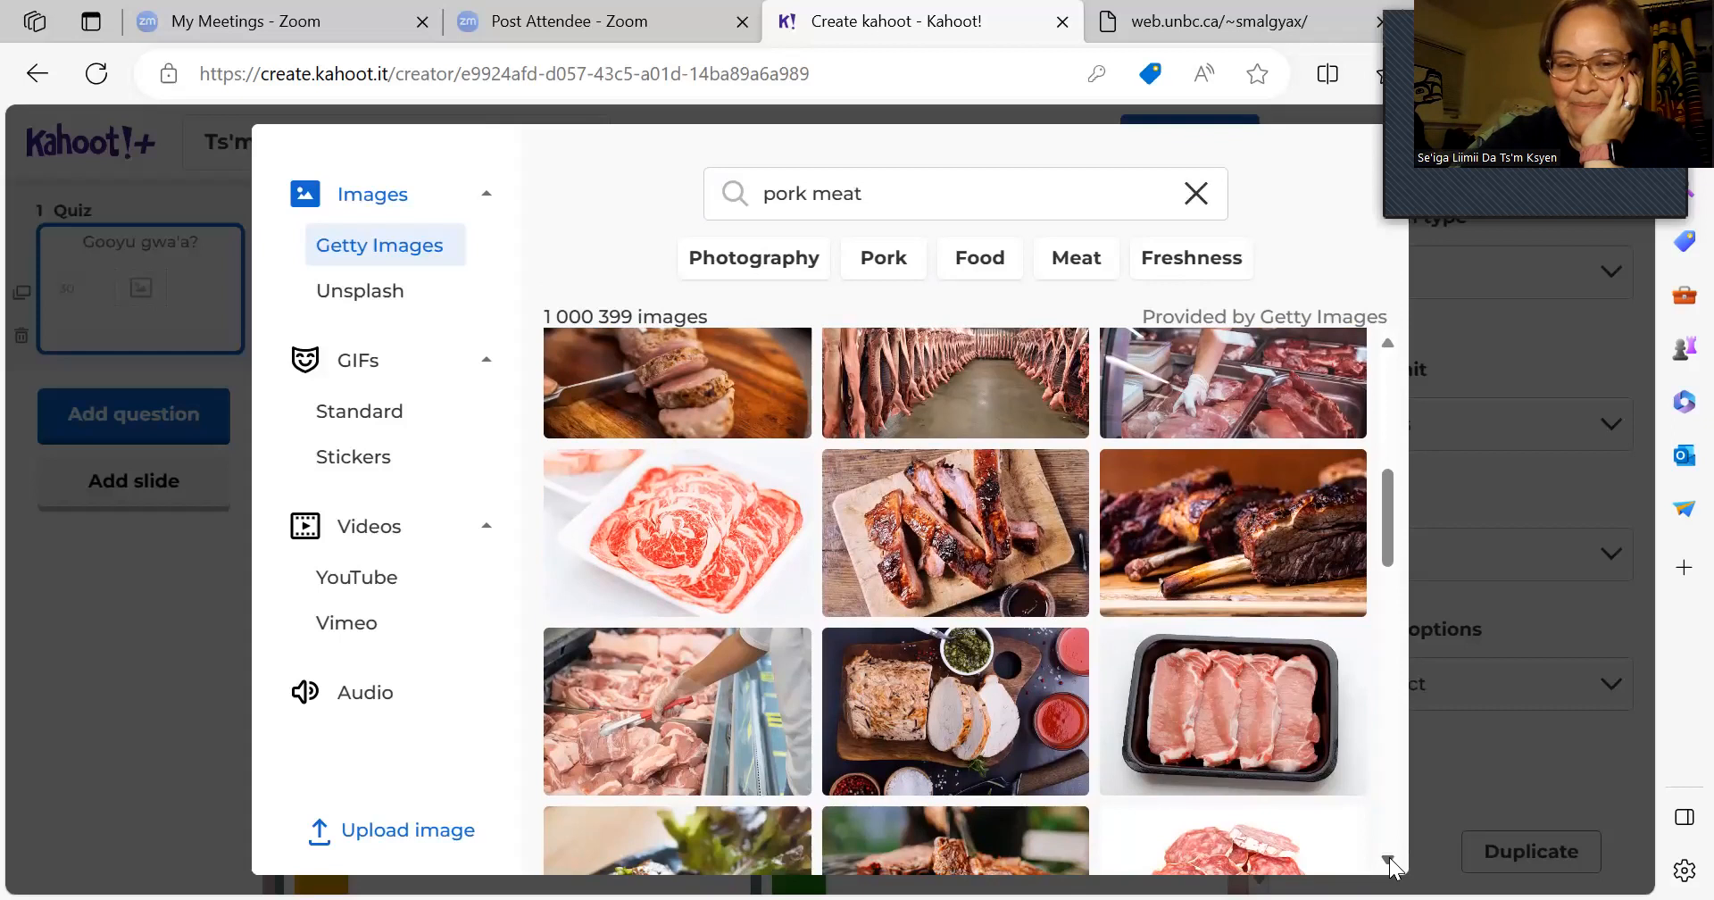
{"action": "left_click", "coordinate": [1389, 859]}
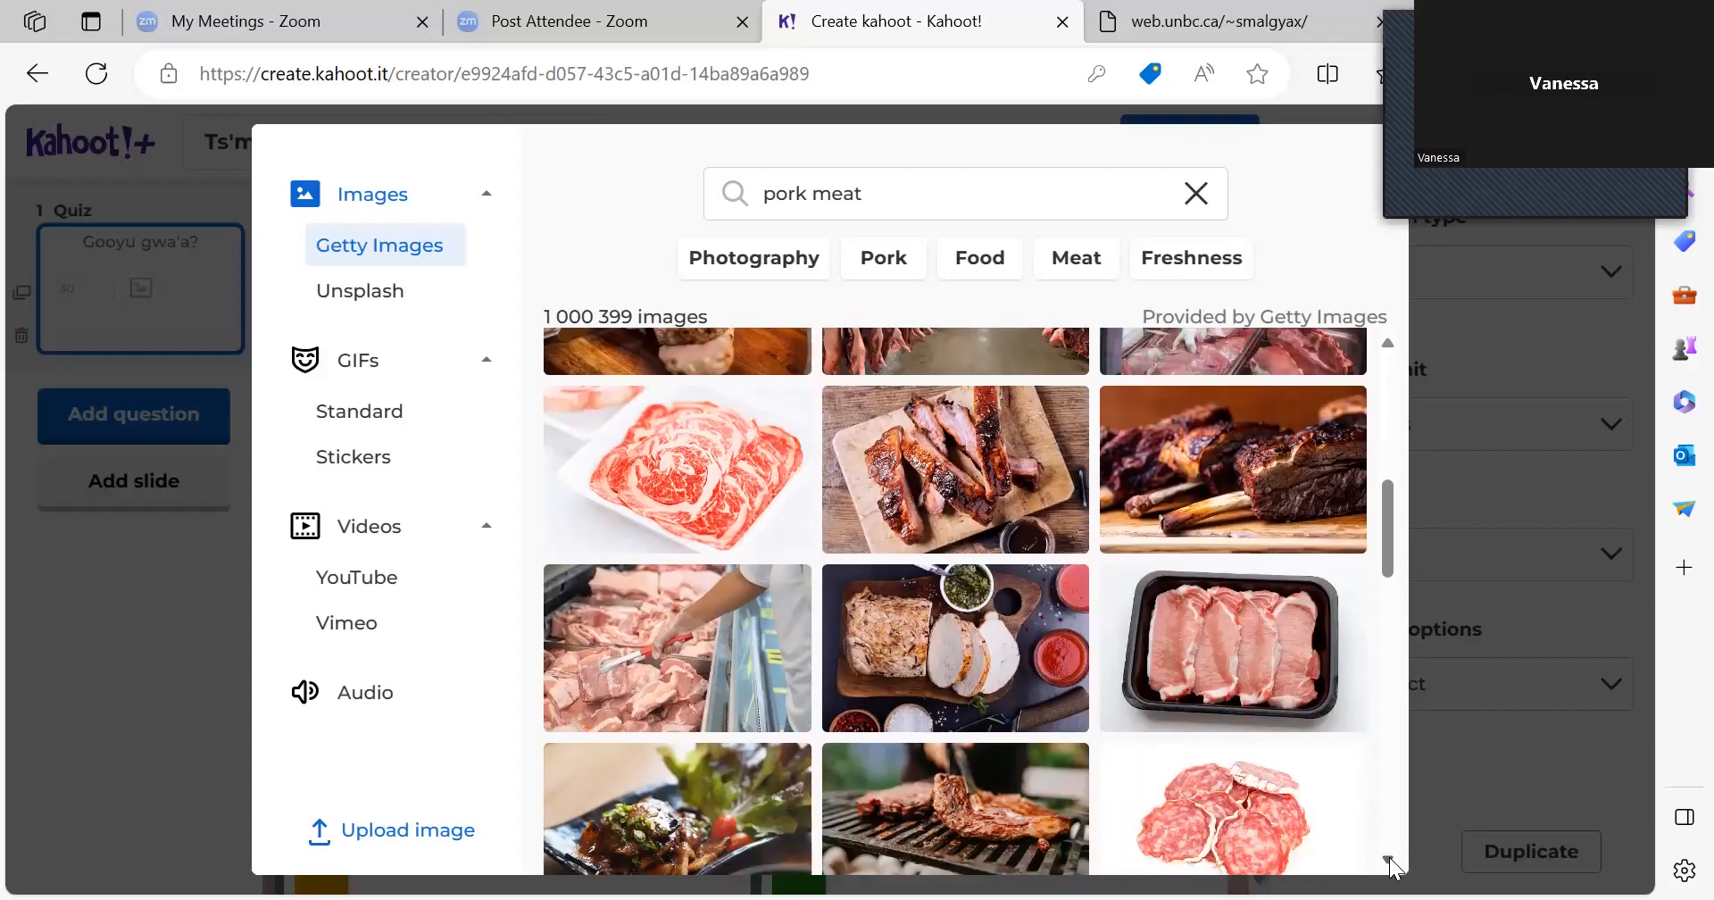
{"action": "left_click", "coordinate": [1389, 860]}
{"action": "left_click", "coordinate": [1390, 860]}
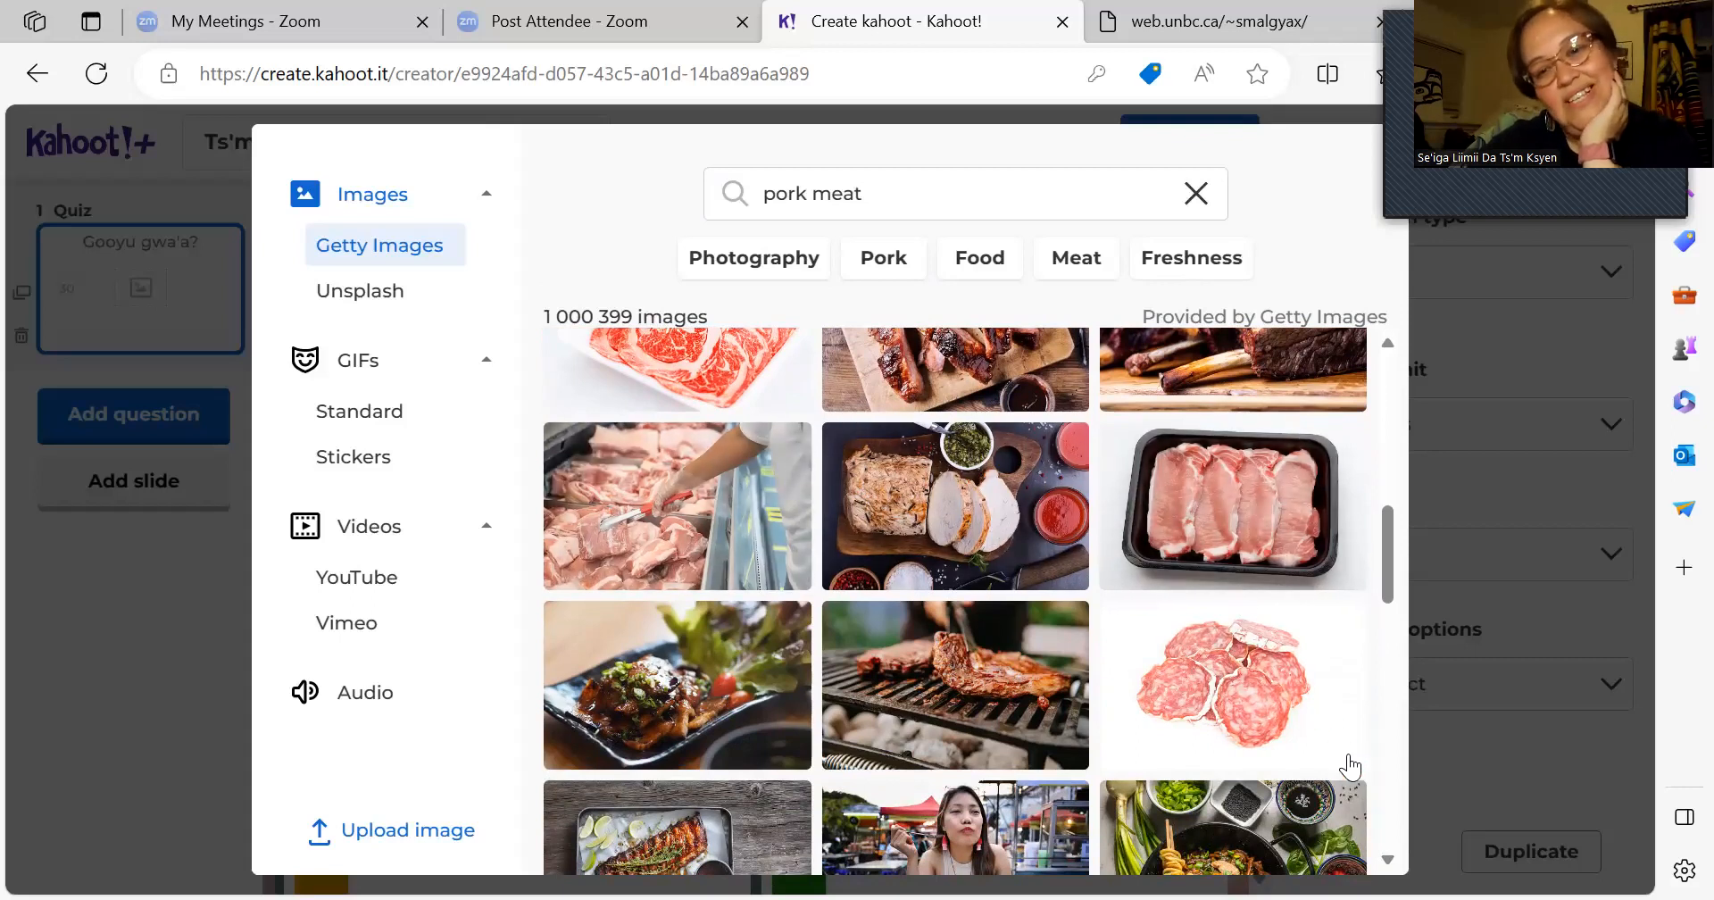
{"action": "triple_click", "coordinate": [1402, 863]}
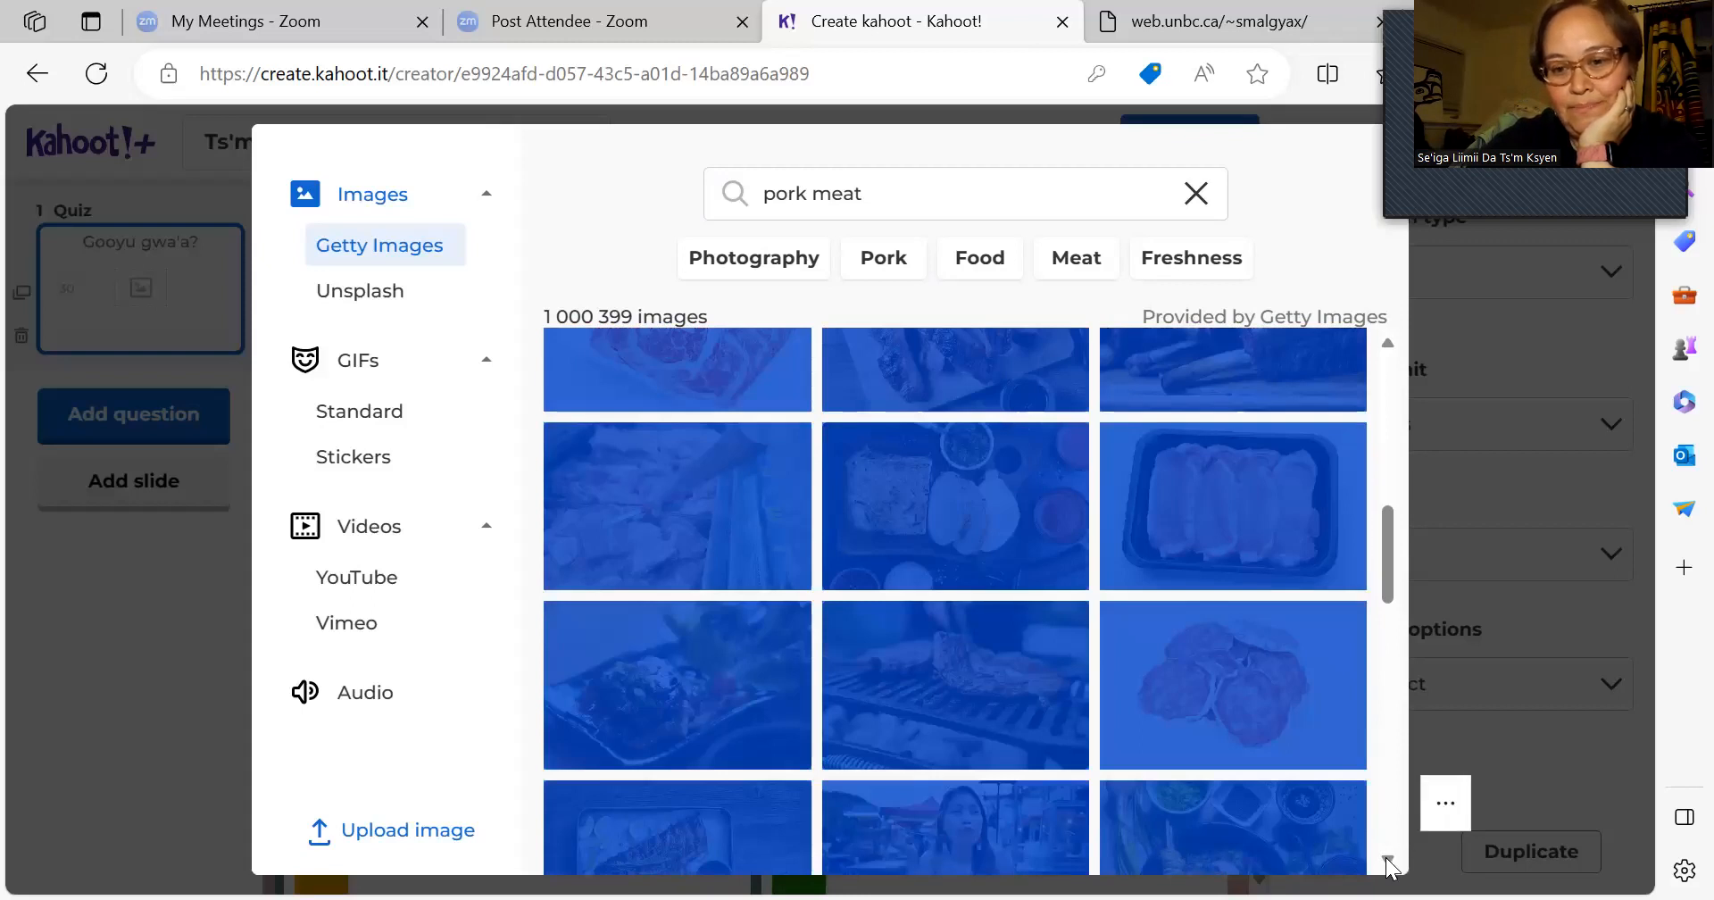
{"action": "scroll", "coordinate": [1402, 863], "scroll_direction": "down", "scroll_amount": 2}
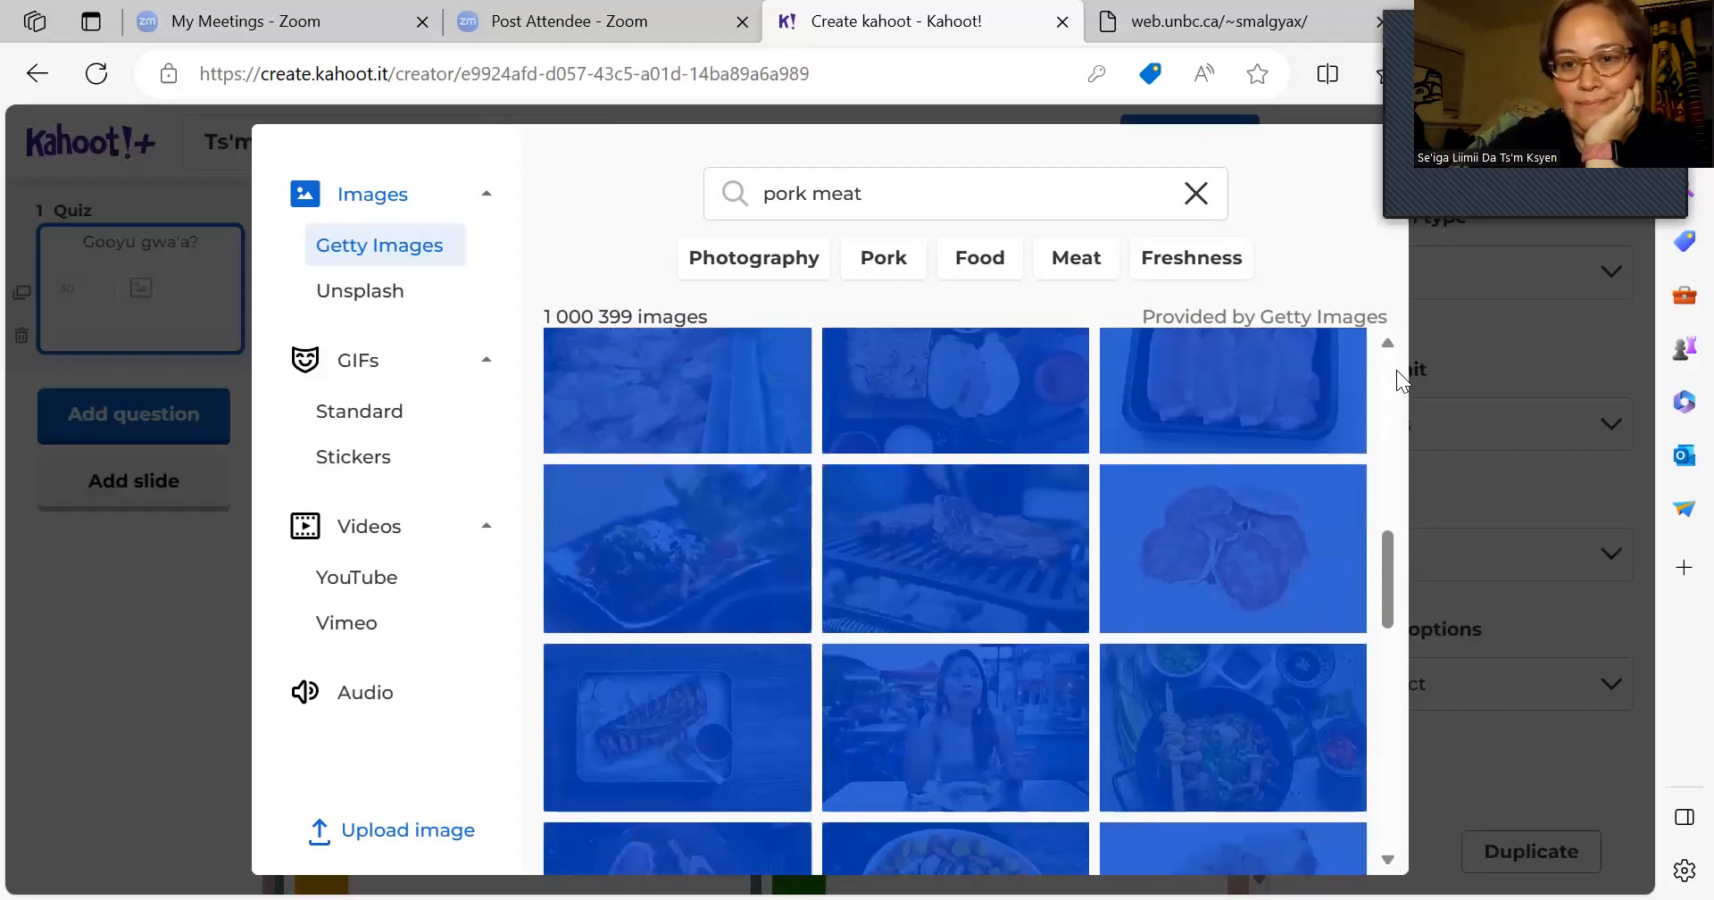
{"action": "scroll", "coordinate": [1396, 369], "scroll_direction": "up", "scroll_amount": 5}
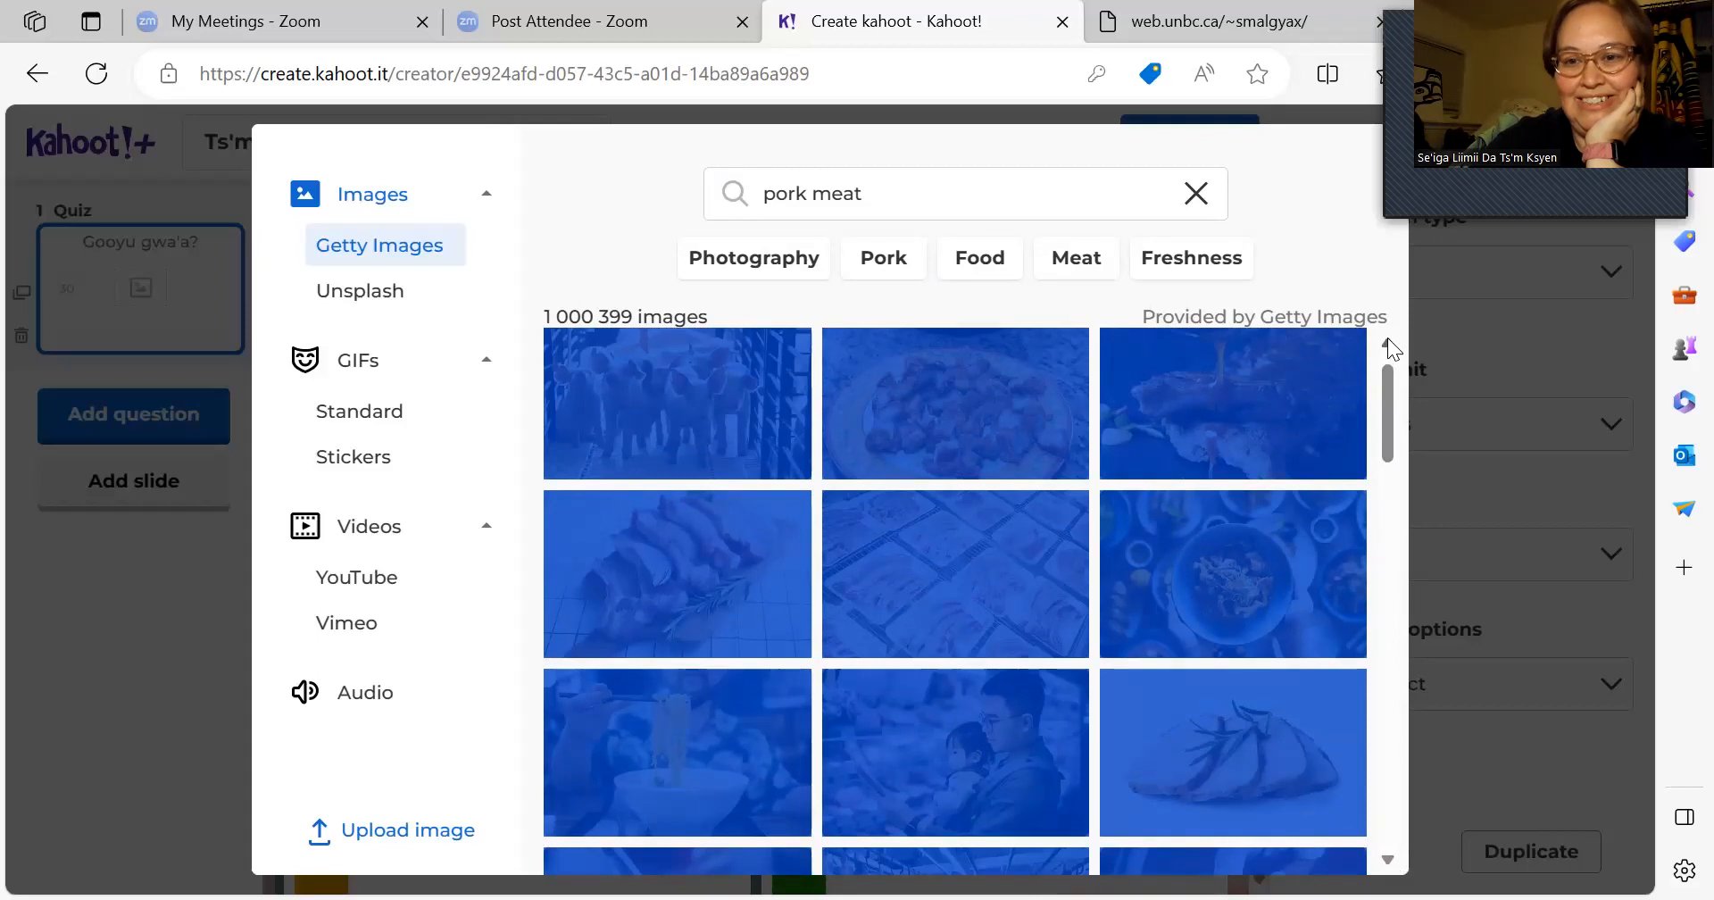
{"action": "left_click", "coordinate": [1387, 340]}
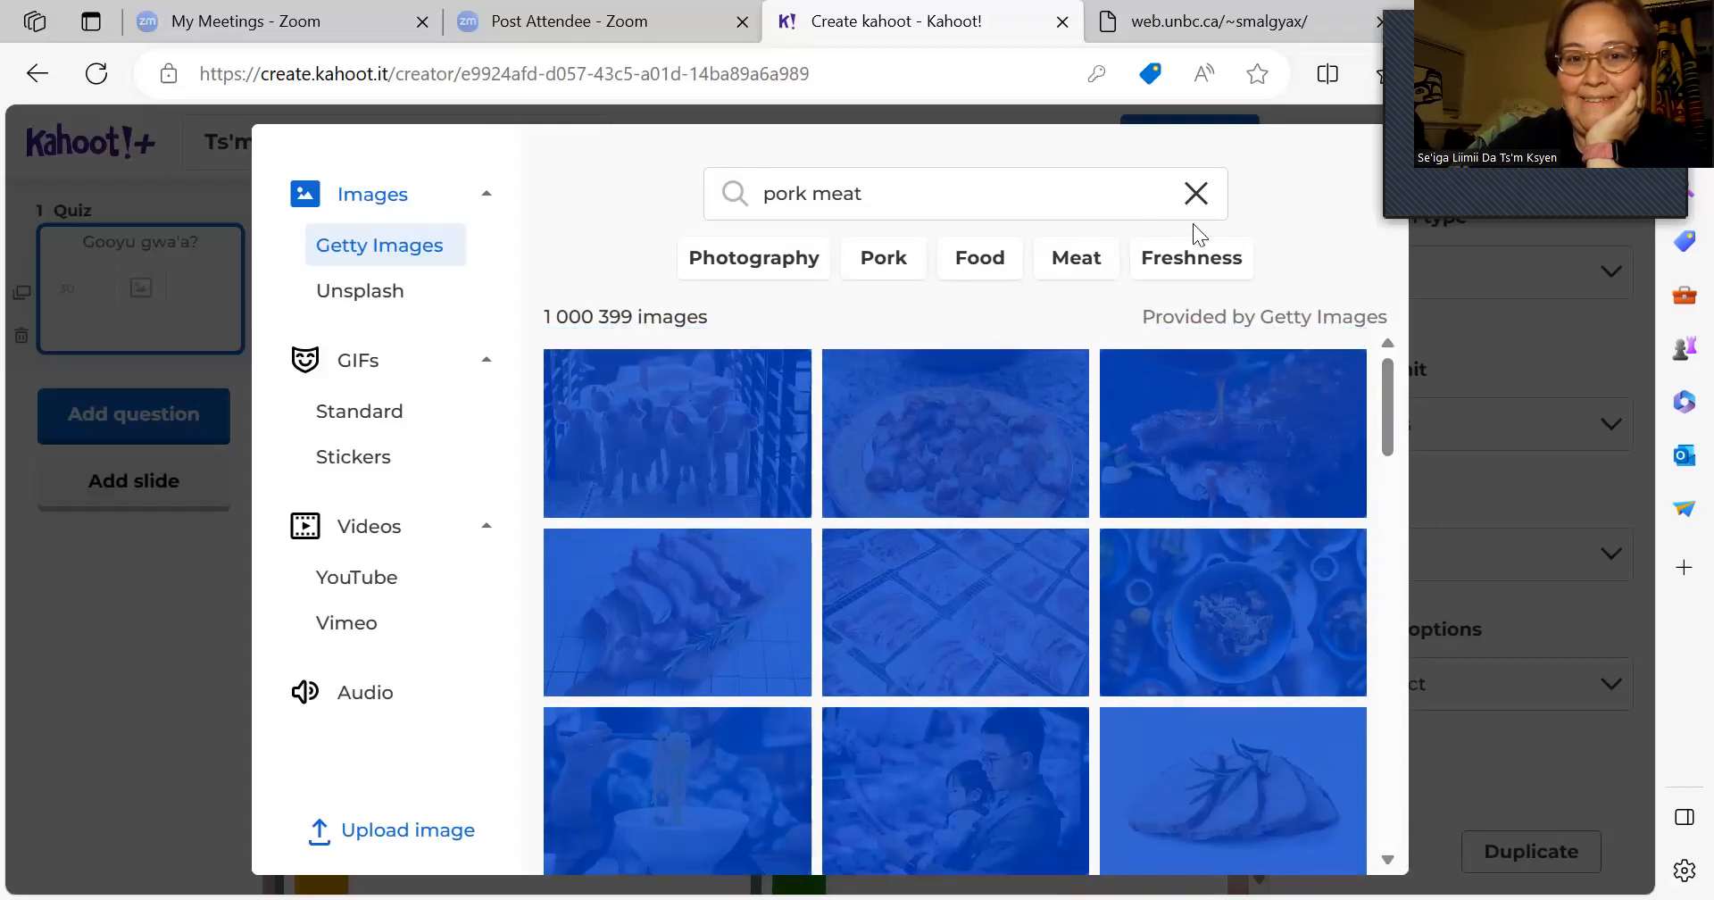
{"action": "left_click", "coordinate": [1033, 190]}
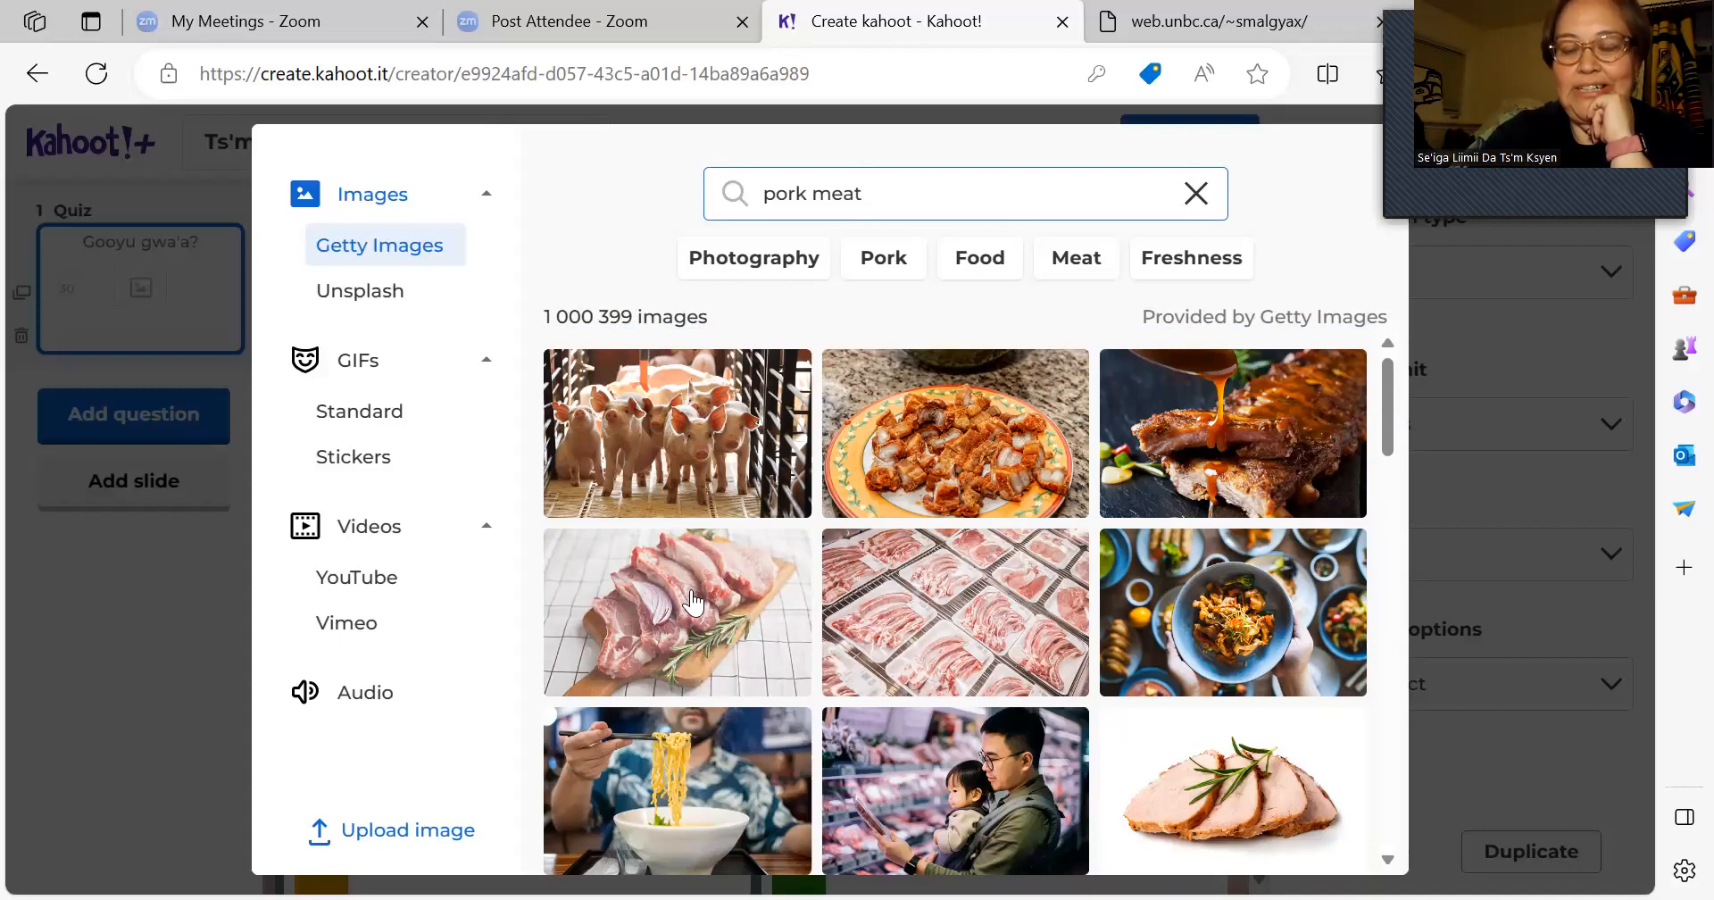
Step: Browse further through the pork meat results to compare the raw and cooked meat pictures
{"action": "left_click", "coordinate": [1388, 860]}
{"action": "left_click", "coordinate": [1387, 860]}
{"action": "left_click", "coordinate": [1388, 861]}
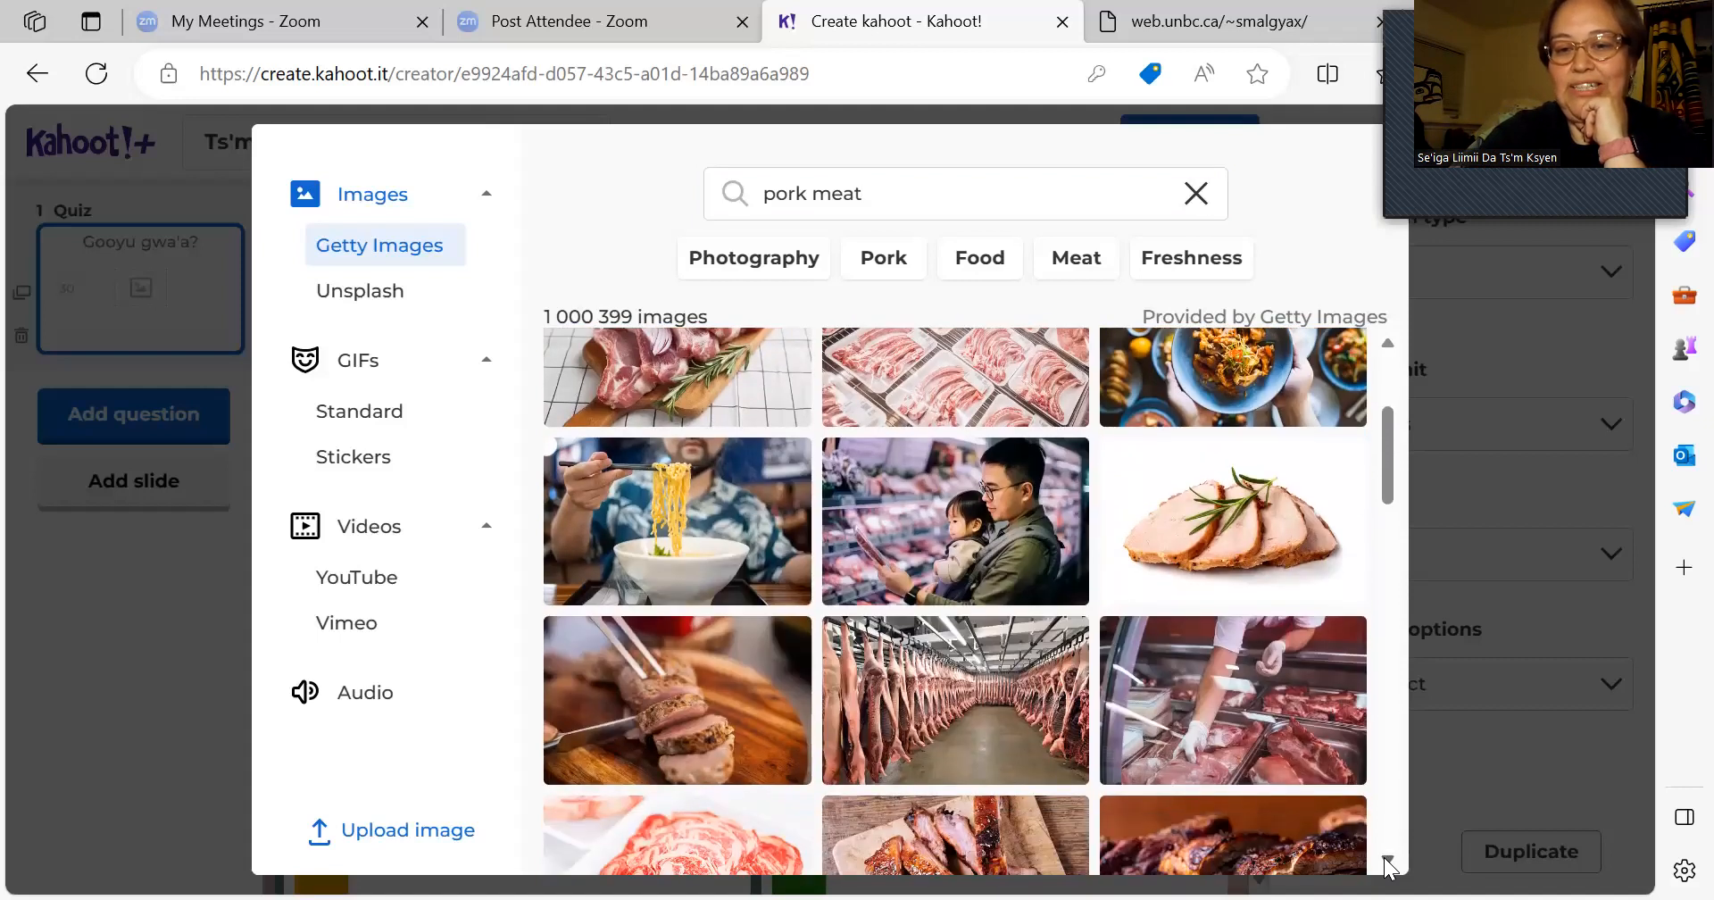
{"action": "left_click", "coordinate": [1387, 861]}
{"action": "left_click", "coordinate": [1387, 860]}
{"action": "left_click", "coordinate": [1387, 860]}
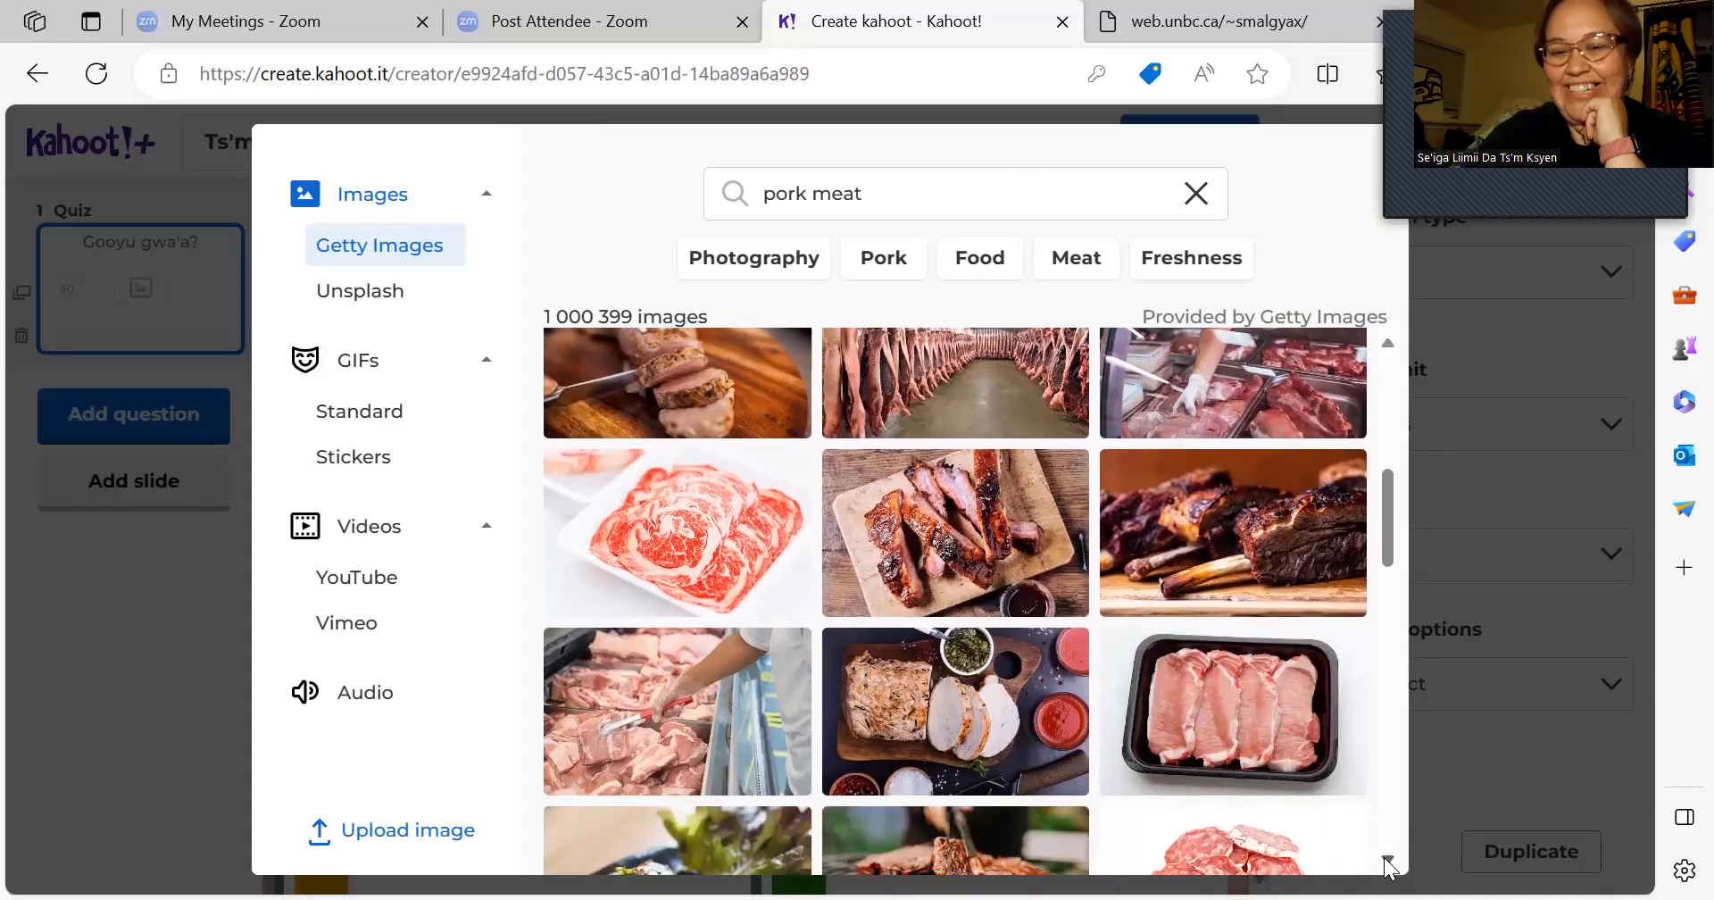
{"action": "left_click", "coordinate": [1387, 861]}
{"action": "left_click", "coordinate": [1387, 861]}
{"action": "left_click", "coordinate": [1388, 861]}
{"action": "left_click", "coordinate": [1388, 860]}
{"action": "left_click", "coordinate": [1387, 860]}
{"action": "left_click", "coordinate": [1387, 861]}
{"action": "left_click", "coordinate": [1388, 860]}
{"action": "left_click", "coordinate": [1387, 860]}
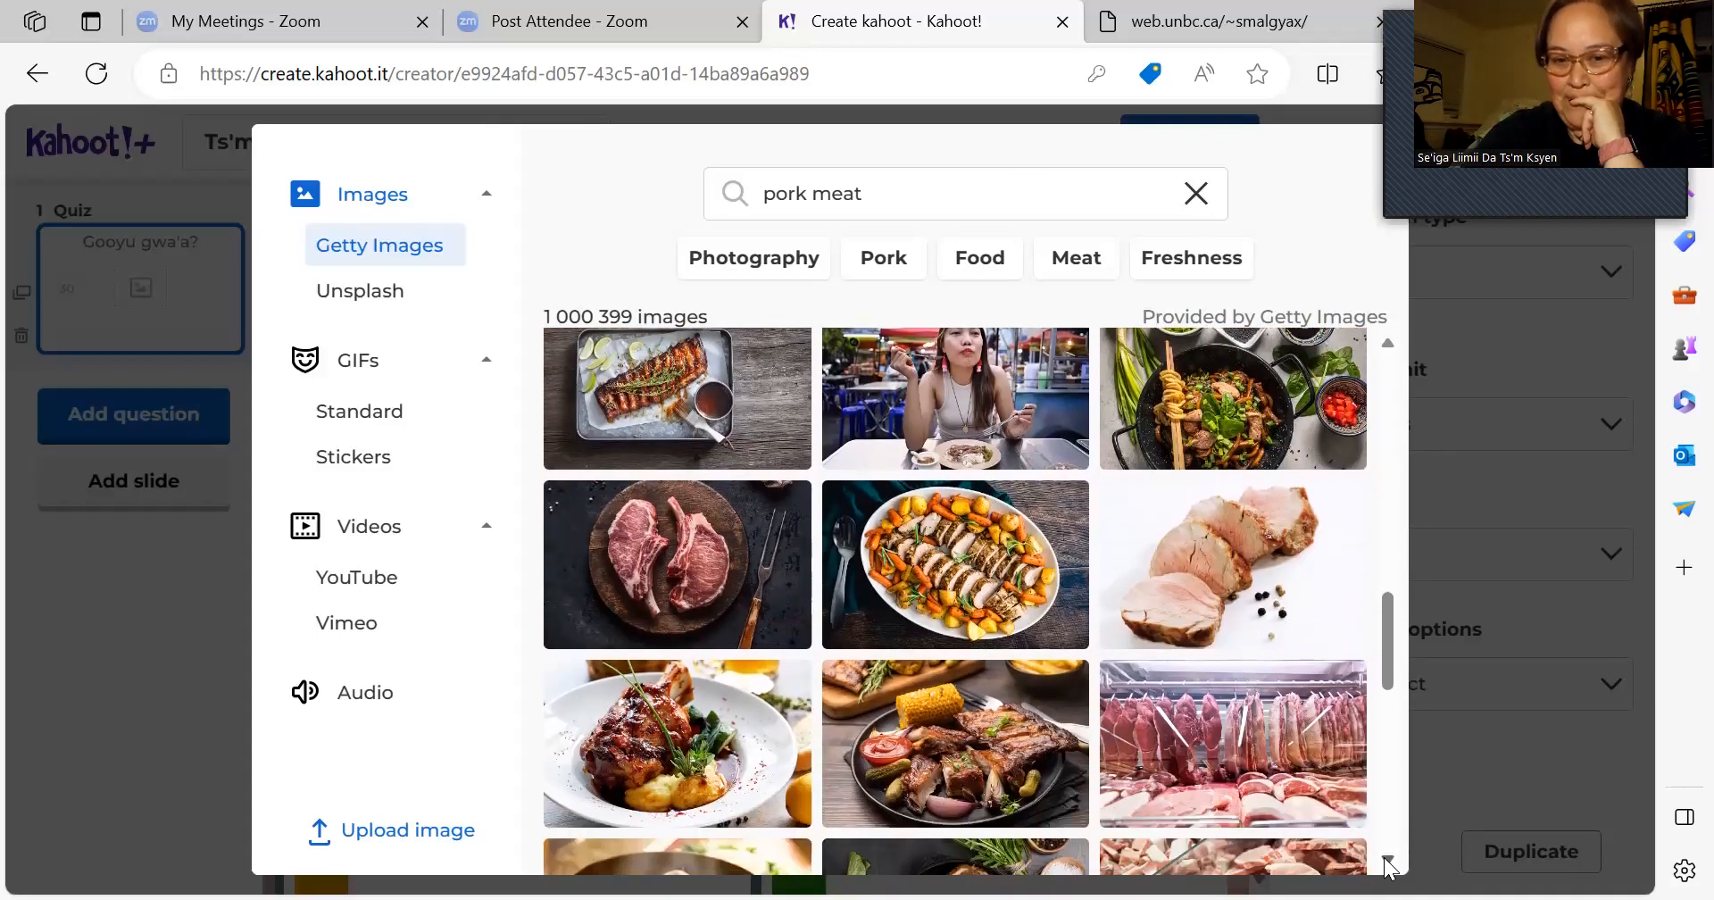
{"action": "left_click", "coordinate": [1388, 860]}
{"action": "left_click", "coordinate": [1387, 860]}
{"action": "left_click", "coordinate": [1387, 861]}
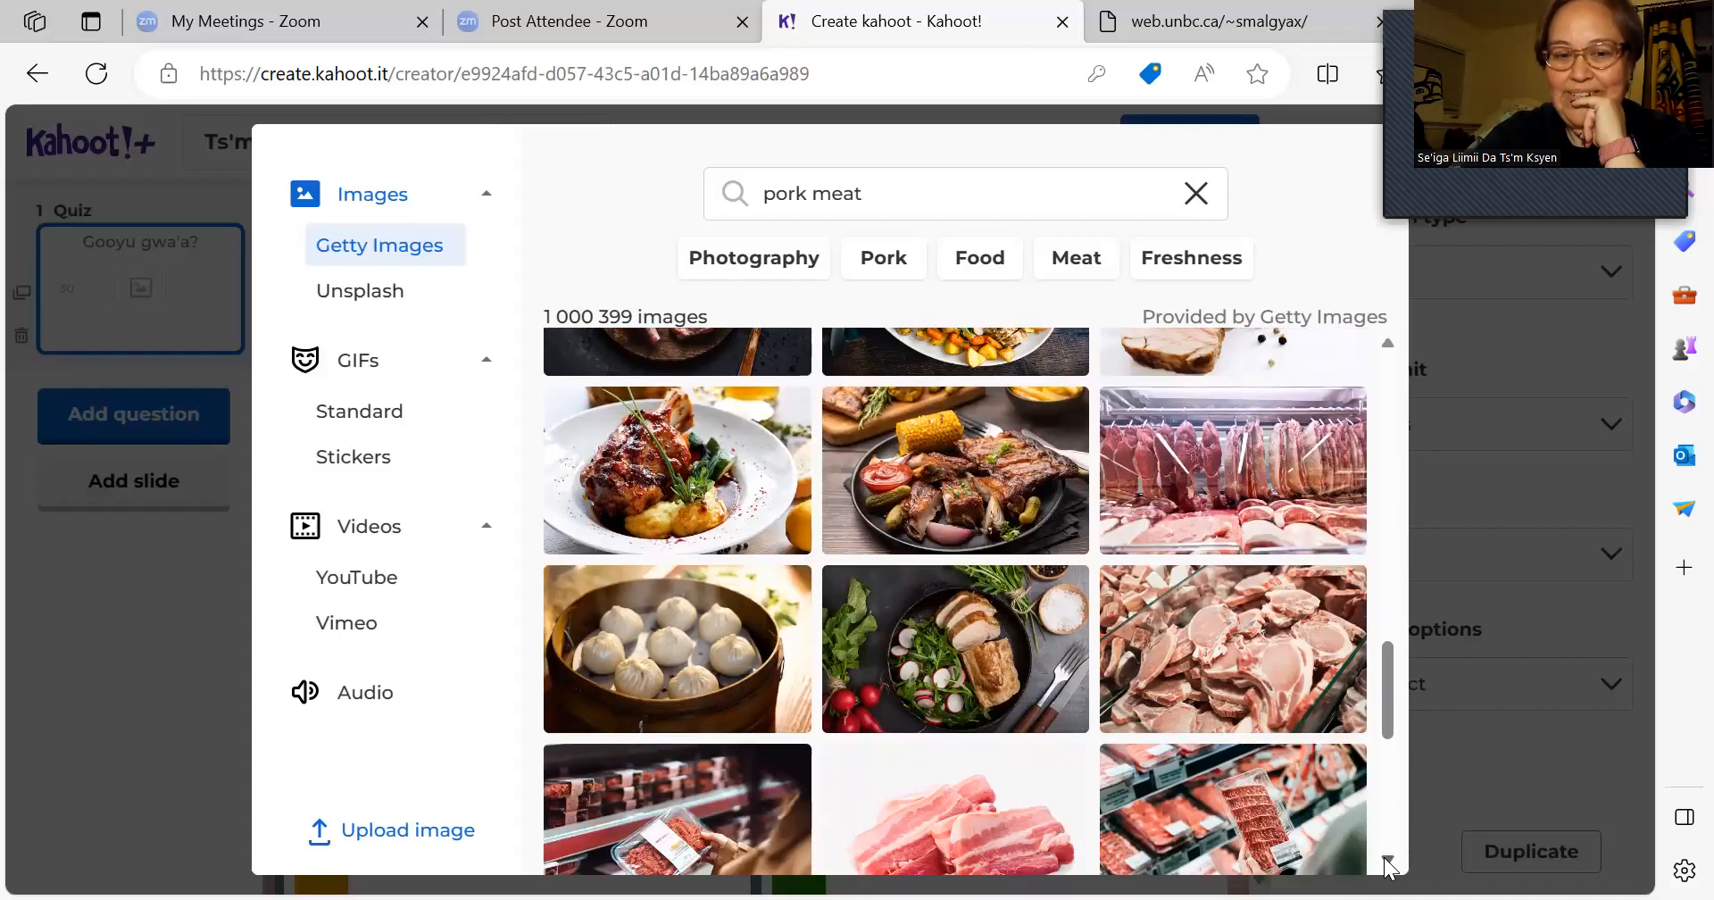
{"action": "left_click", "coordinate": [1387, 861]}
{"action": "left_click", "coordinate": [1387, 861]}
{"action": "left_click", "coordinate": [1387, 860]}
{"action": "left_click", "coordinate": [1387, 860]}
{"action": "left_click", "coordinate": [1387, 861]}
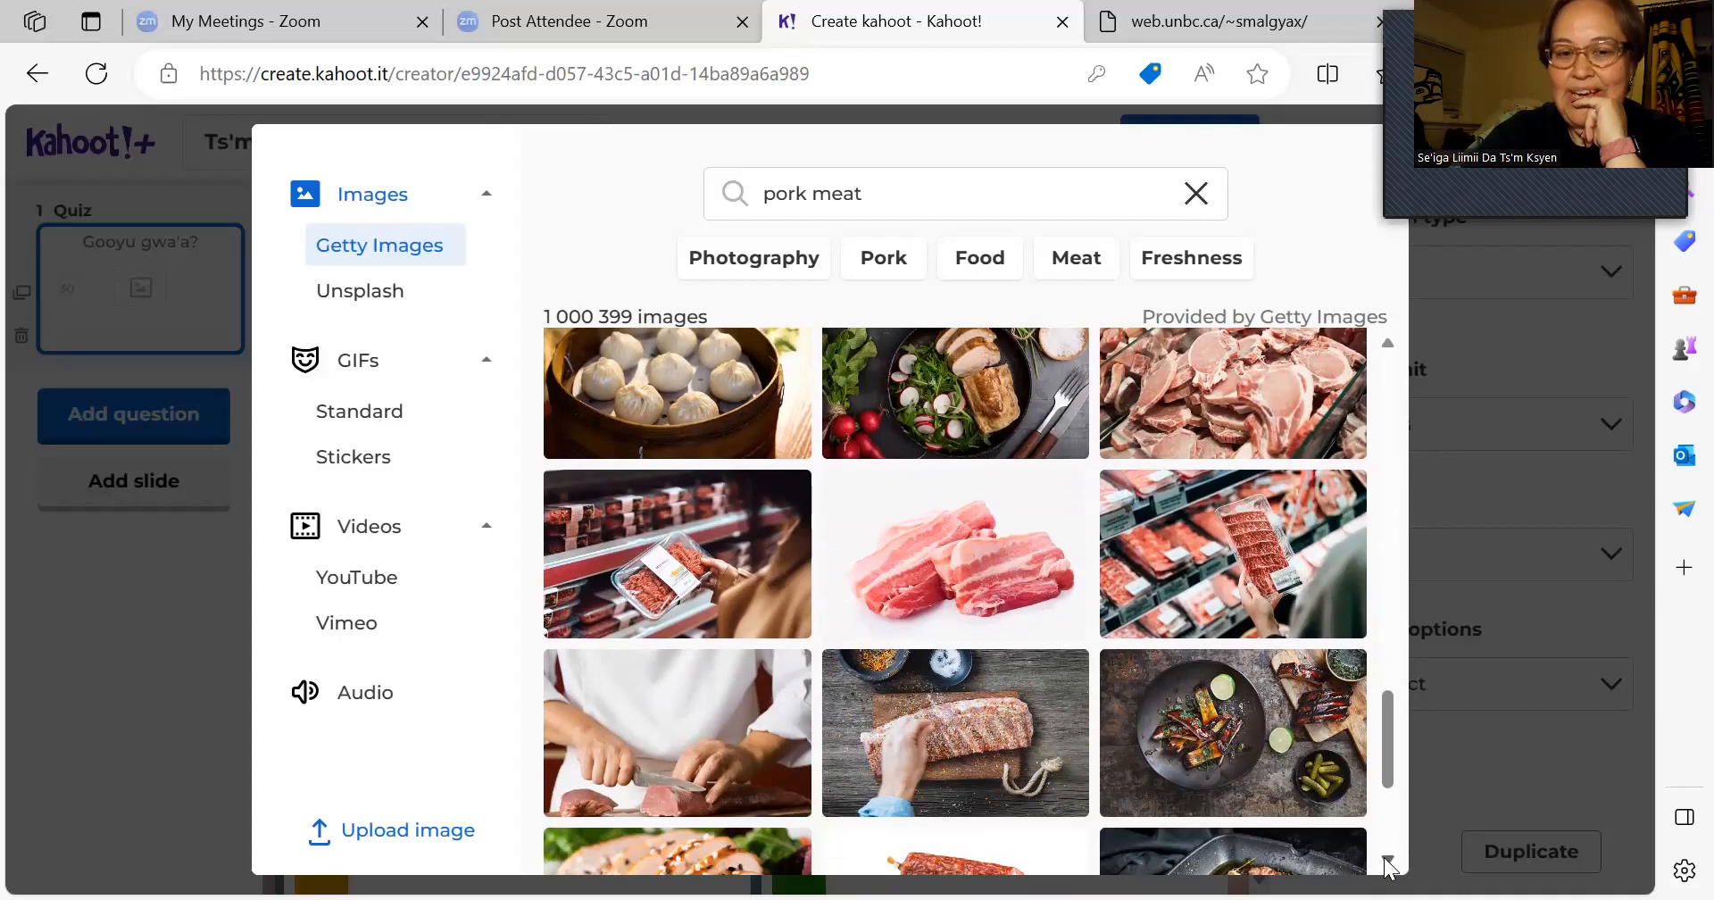
{"action": "left_click", "coordinate": [1387, 860]}
{"action": "left_click", "coordinate": [1387, 861]}
{"action": "left_click", "coordinate": [1387, 861]}
{"action": "left_click", "coordinate": [1387, 861]}
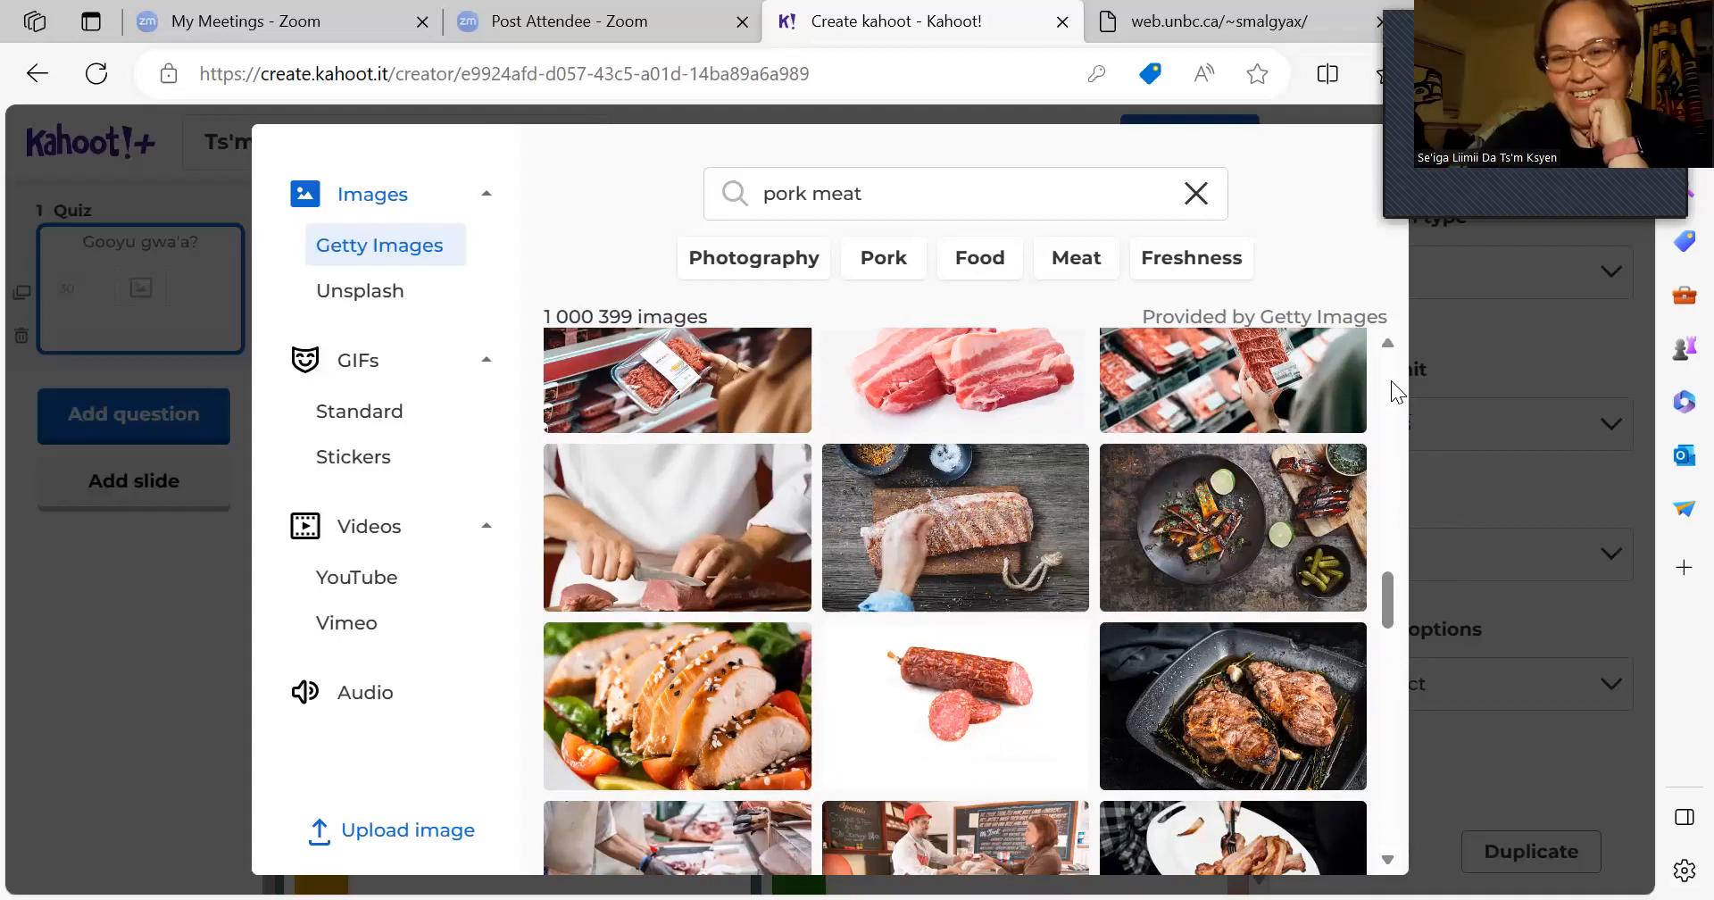
Step: Insert the picture of raw pork chops with onion and rosemary on a wooden board into the first question
{"action": "scroll", "coordinate": [1391, 381], "scroll_direction": "up", "scroll_amount": 8}
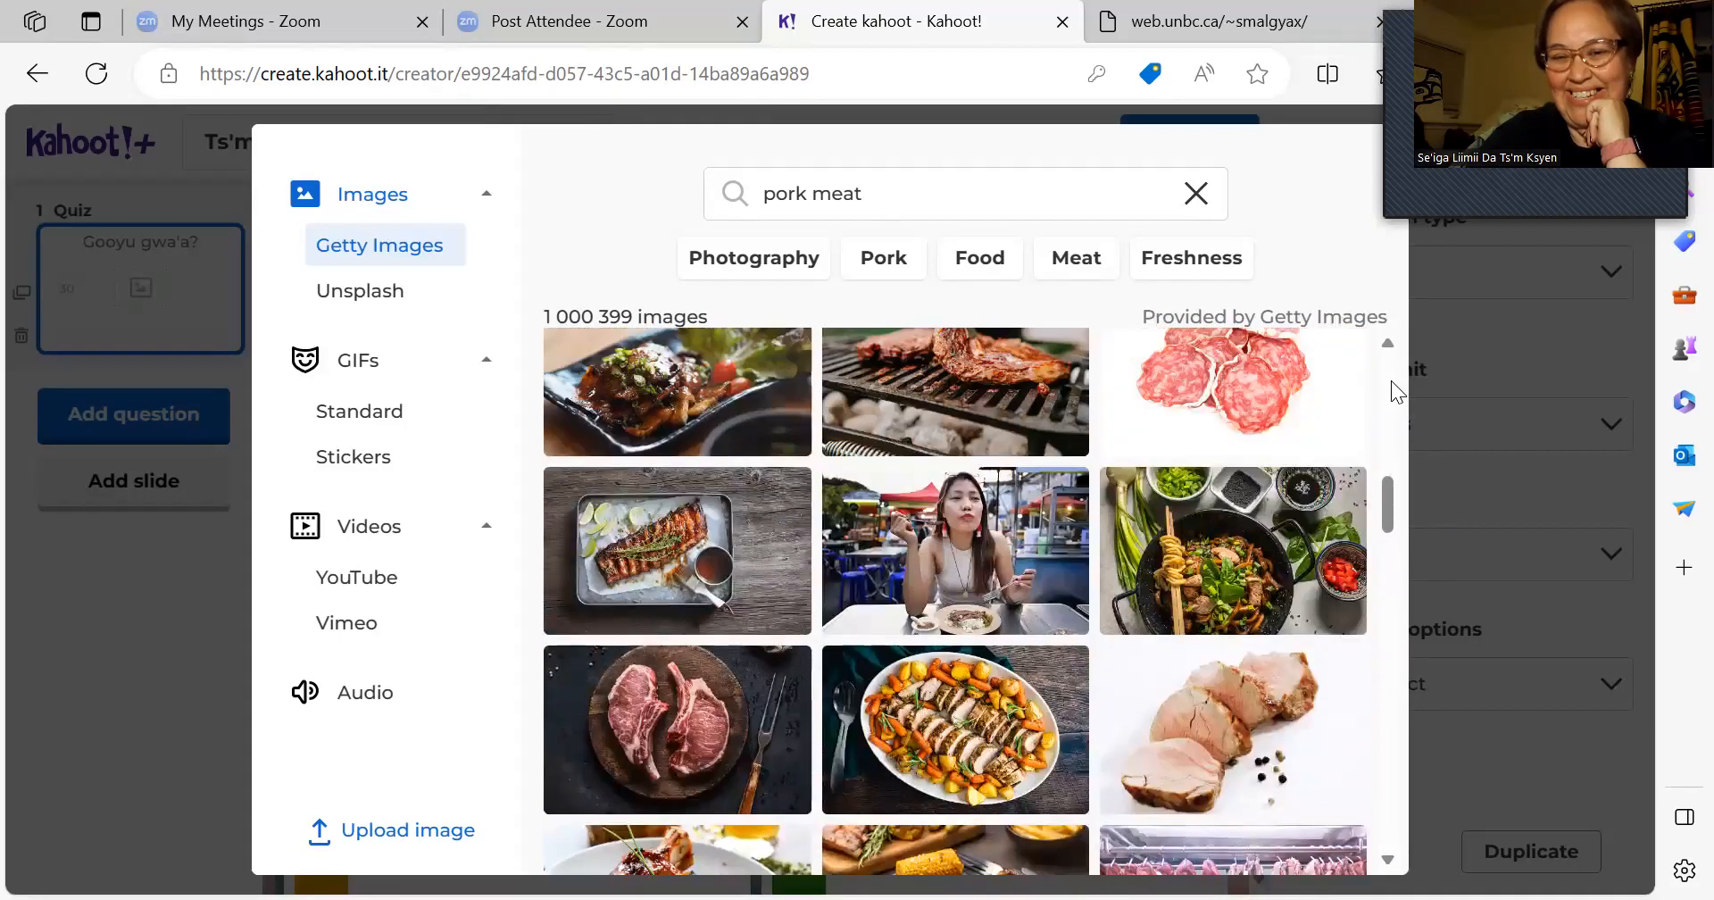
{"action": "scroll", "coordinate": [1391, 380], "scroll_direction": "up", "scroll_amount": 6}
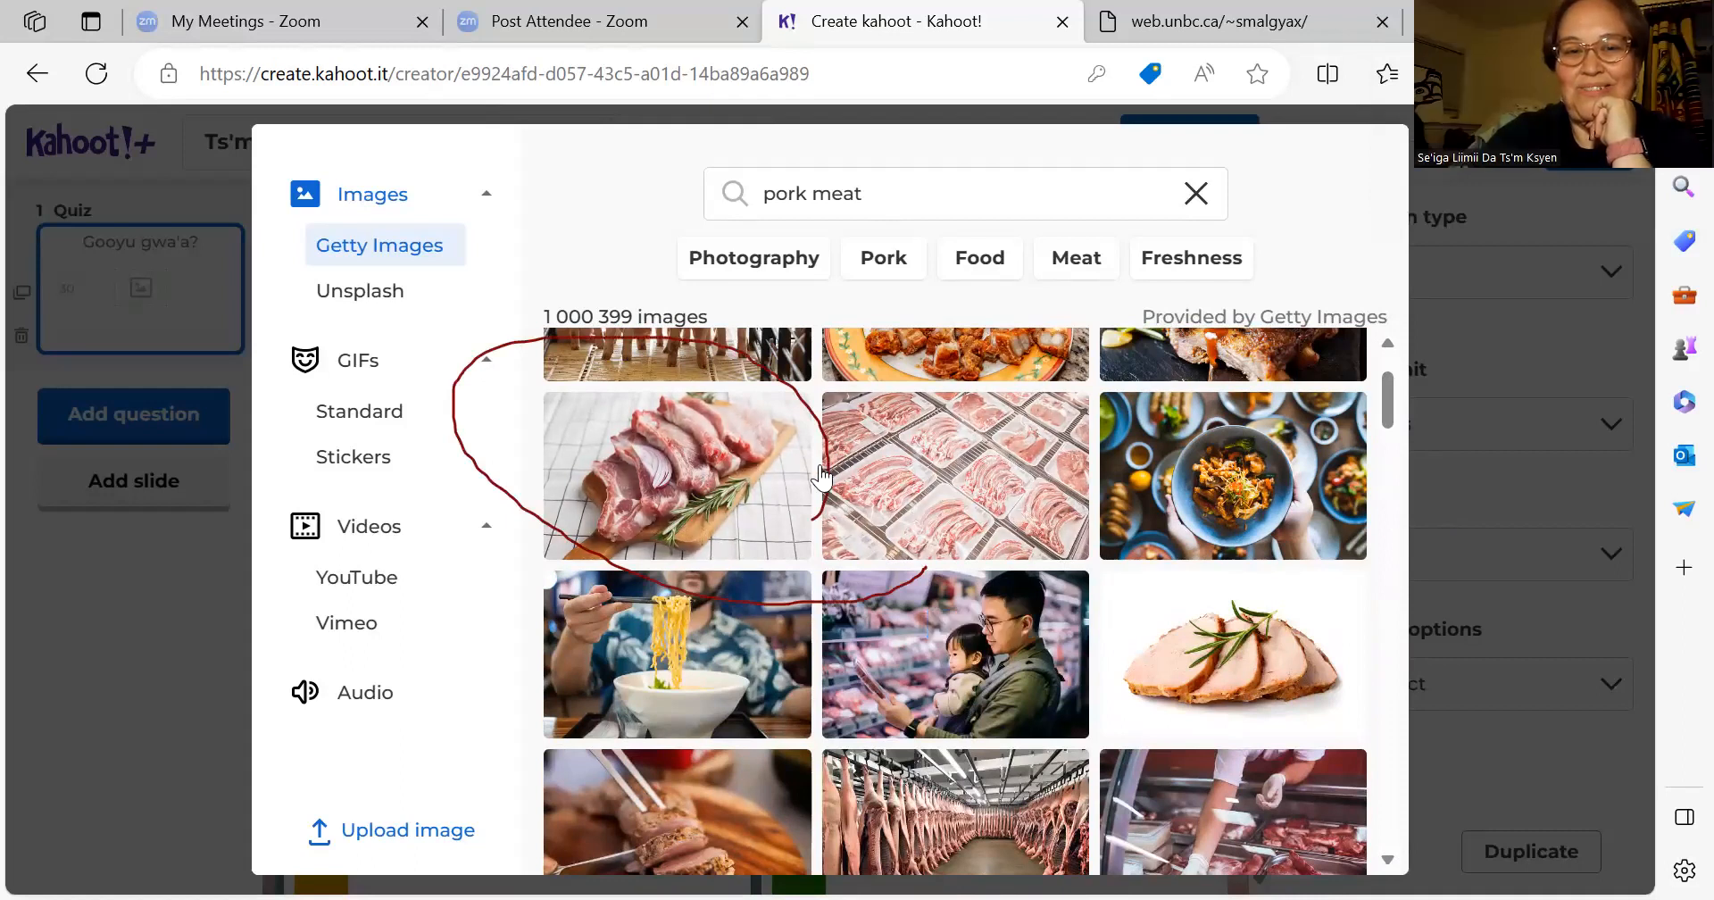
{"action": "left_click", "coordinate": [705, 477]}
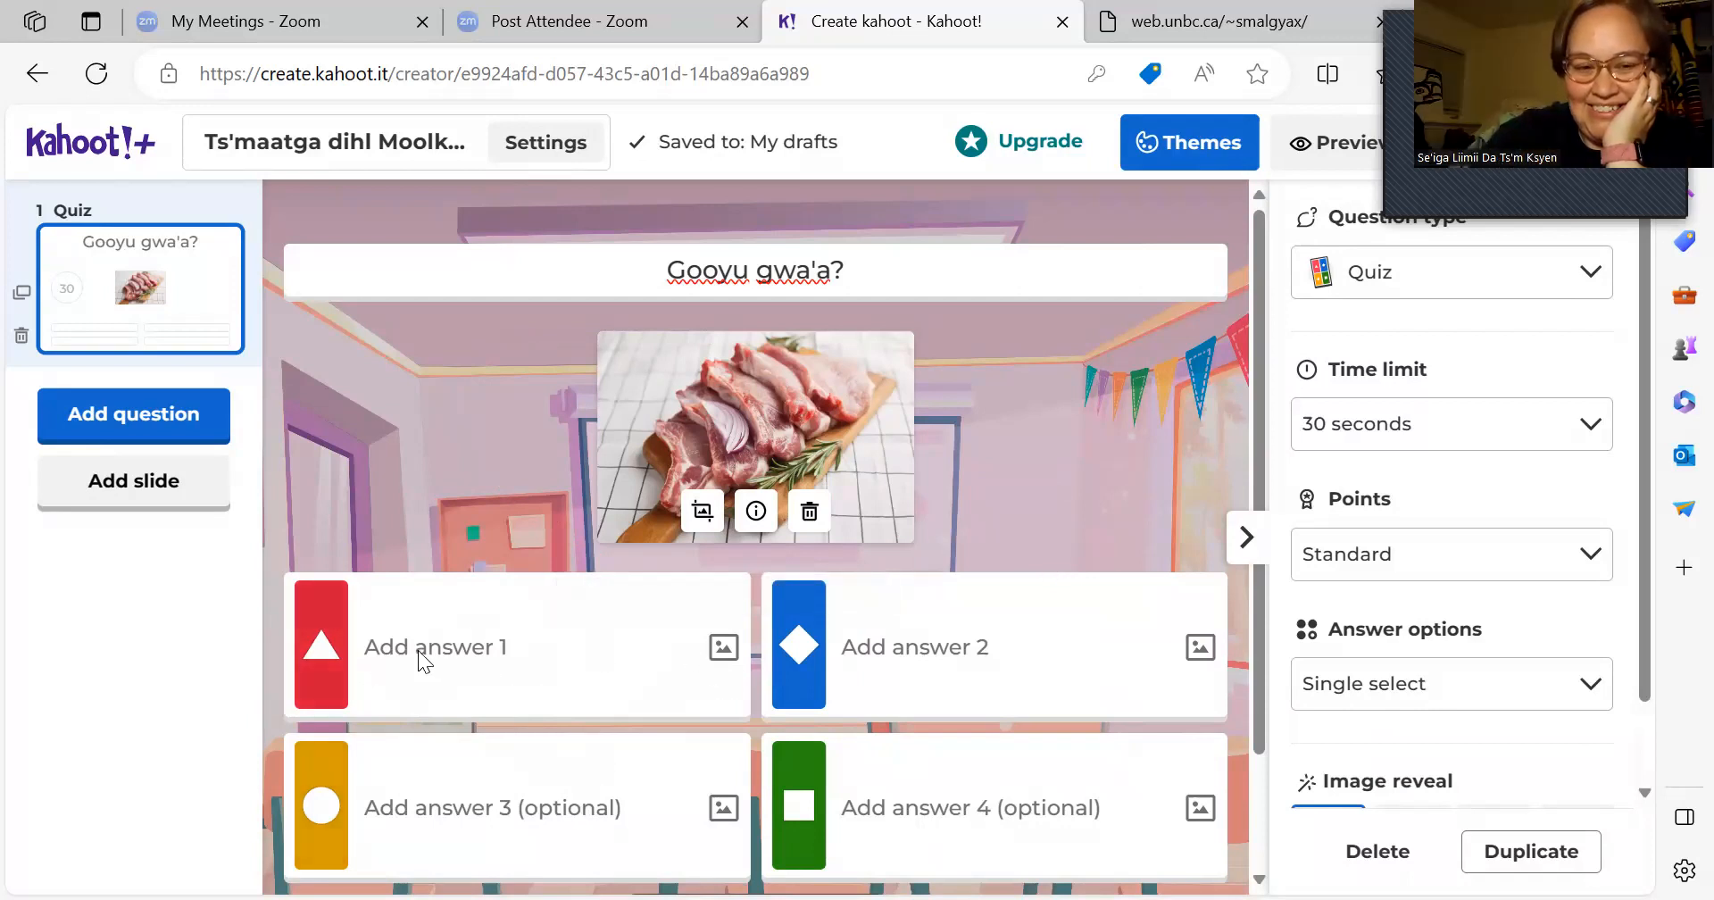
Step: Enter "samiim gwasoo" as answer 2 of the first question and mark it as the correct answer
{"action": "left_click", "coordinate": [948, 641]}
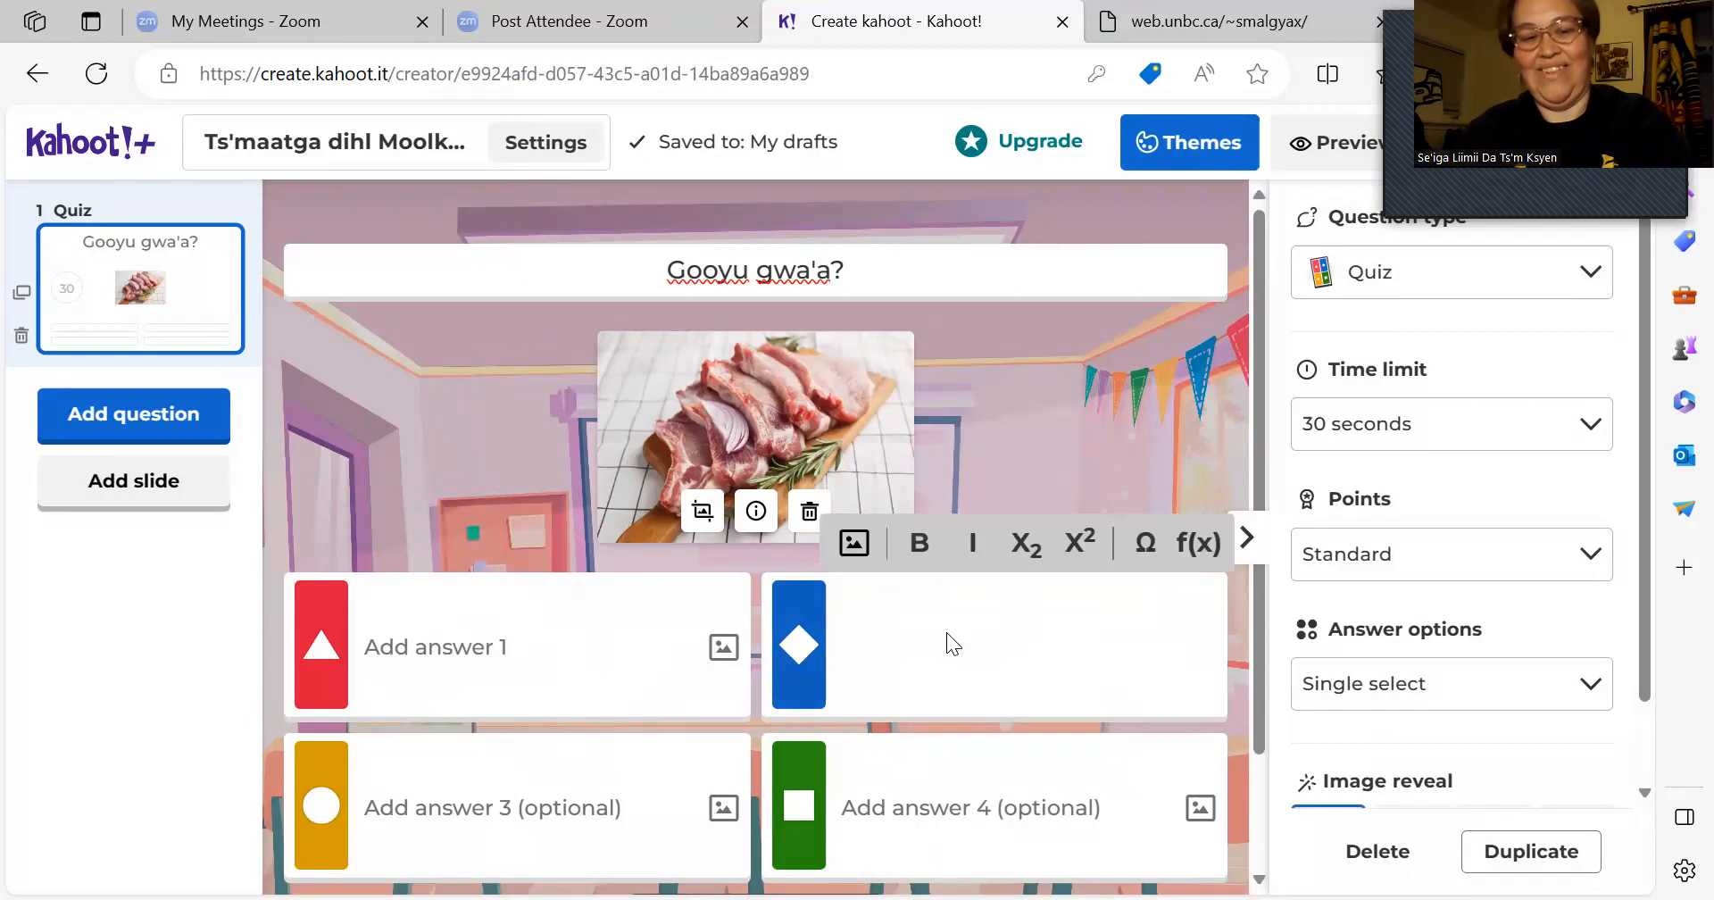
{"action": "type", "text": "samiim"}
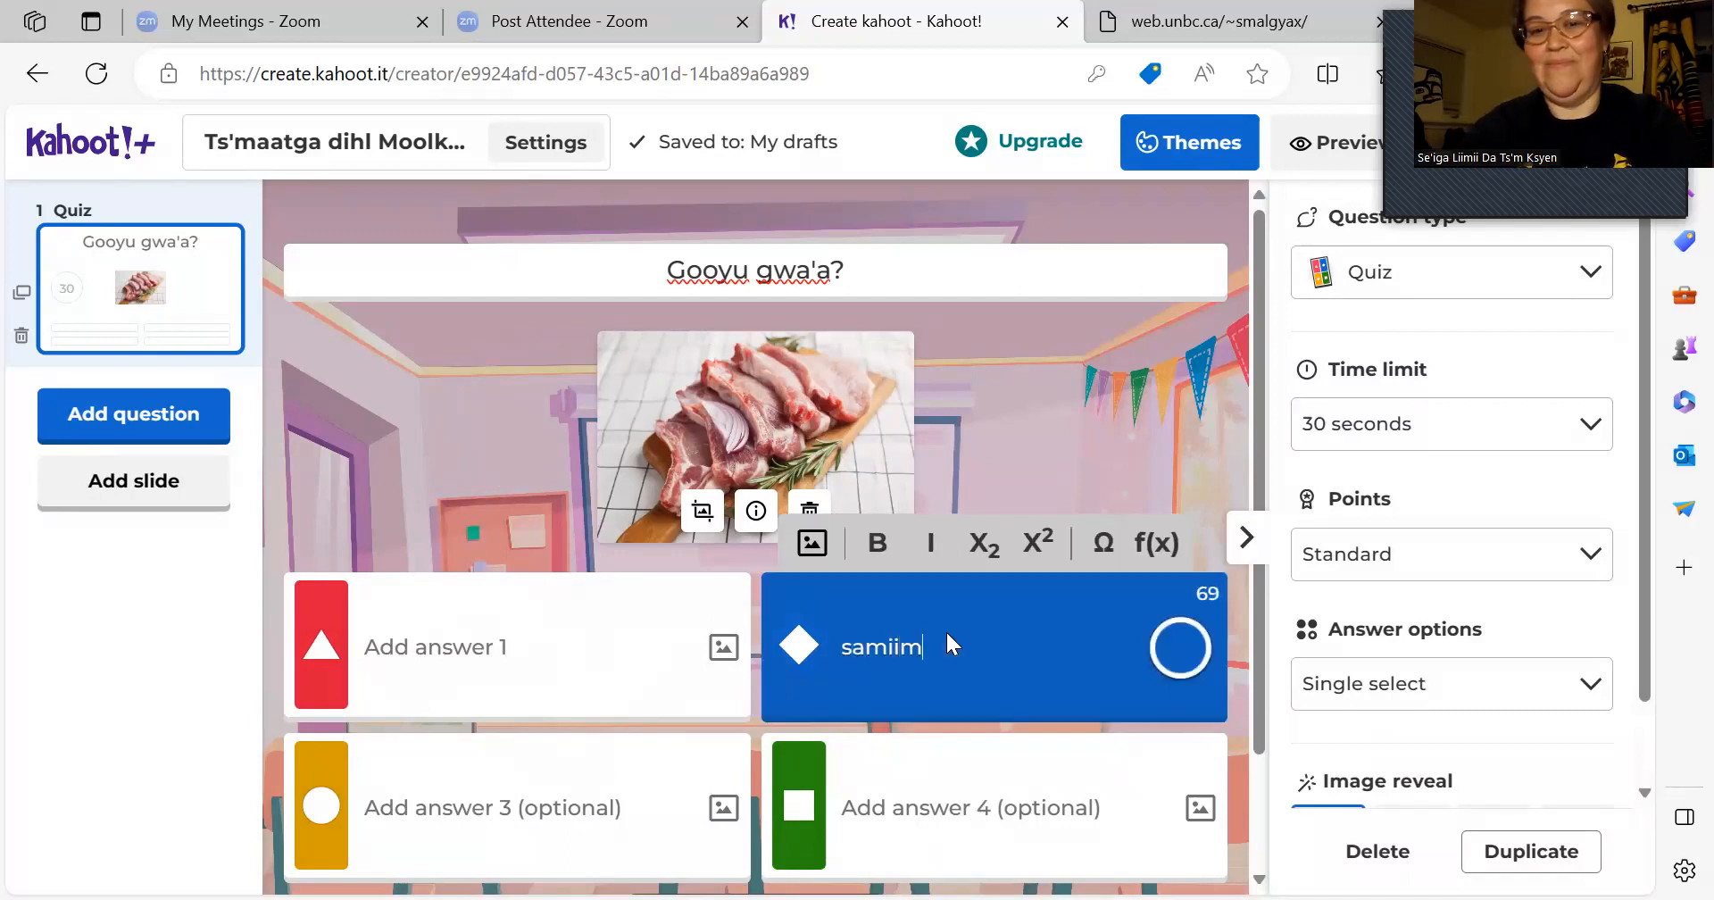
{"action": "type", "text": " gwasoo"}
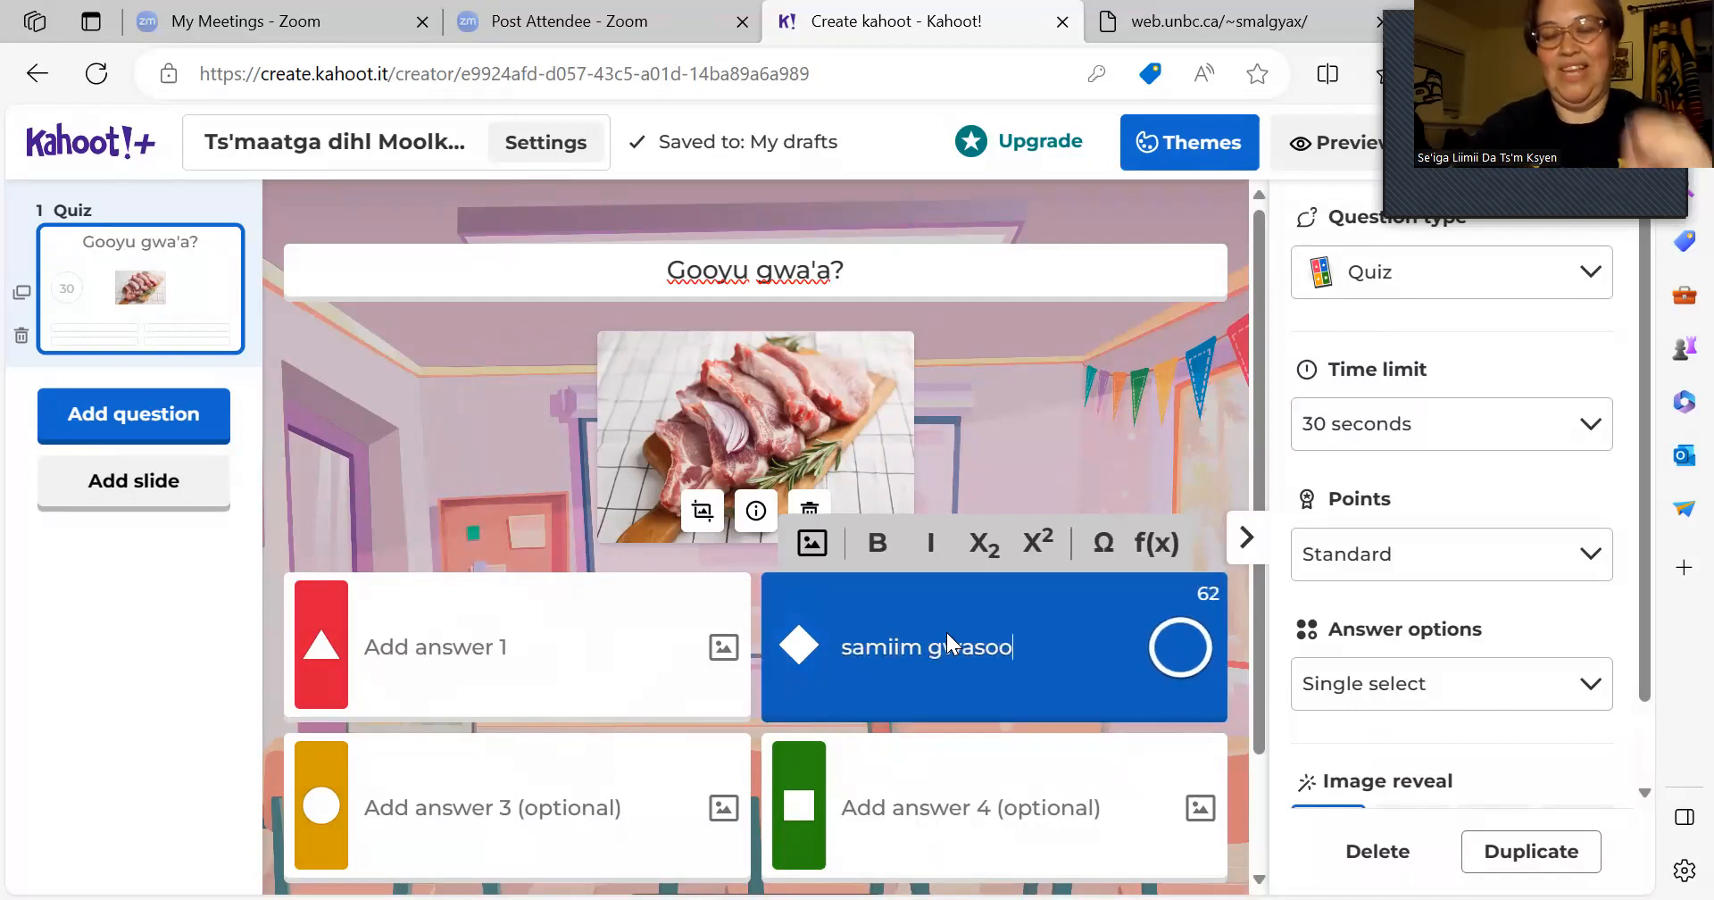
{"action": "left_click", "coordinate": [1180, 649]}
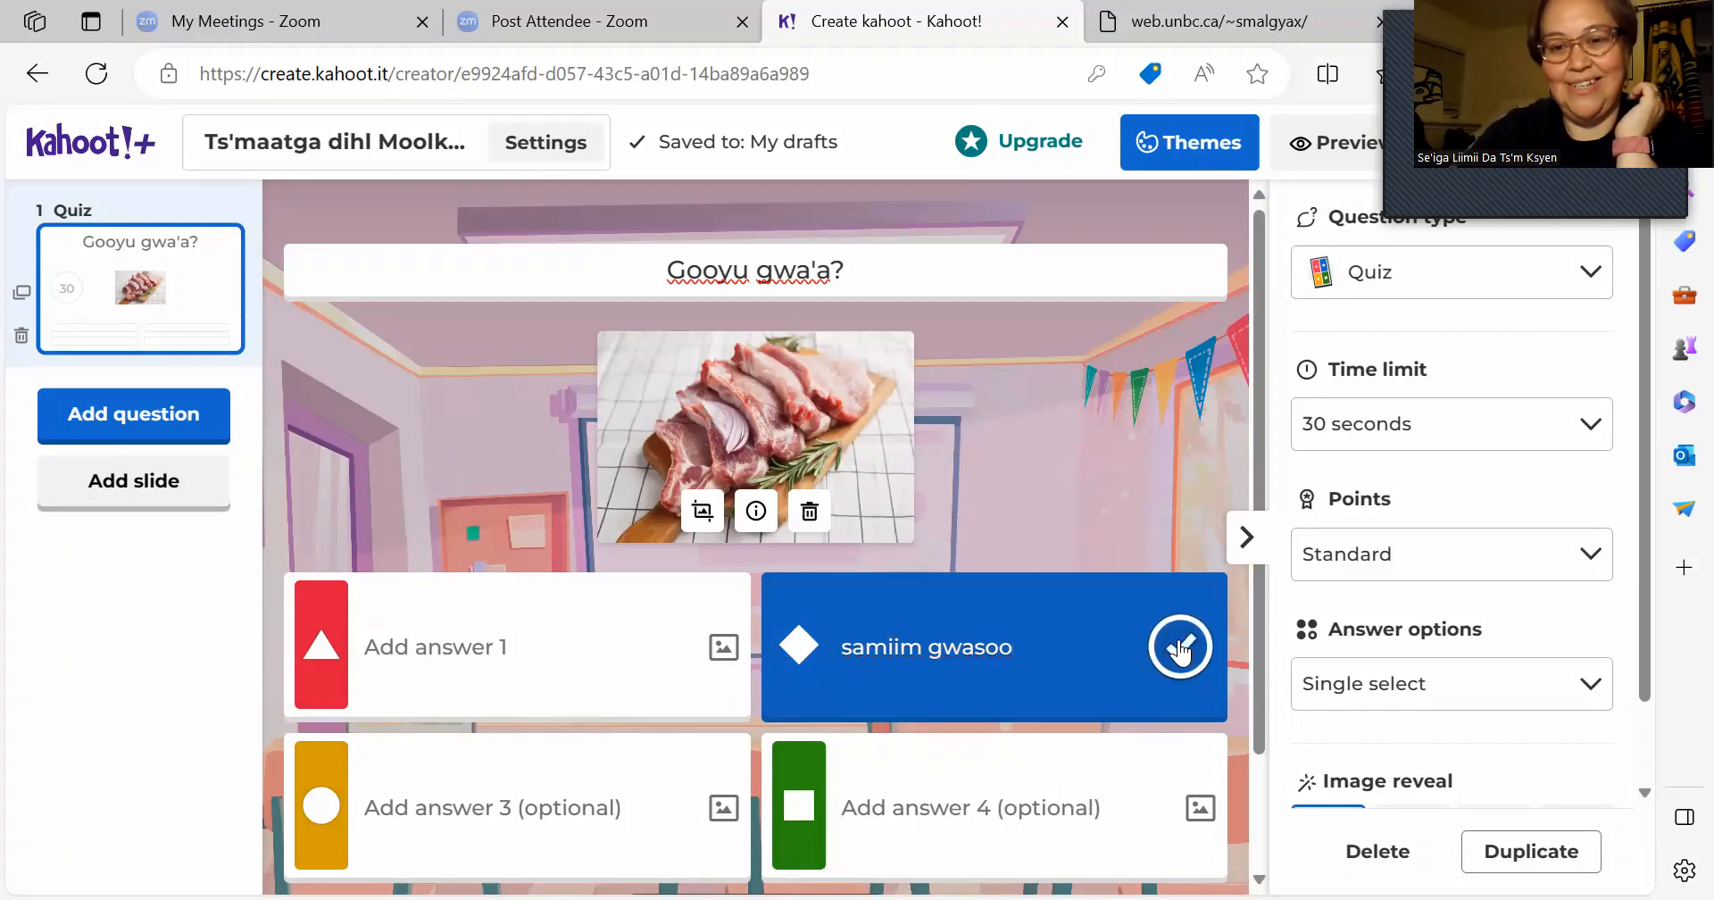
Step: Switch to the Sm'algyax Living Legacy Talking Dictionary, look up "pork" in the English list, and check the neighbouring entries for another answer word
{"action": "left_click", "coordinate": [496, 640]}
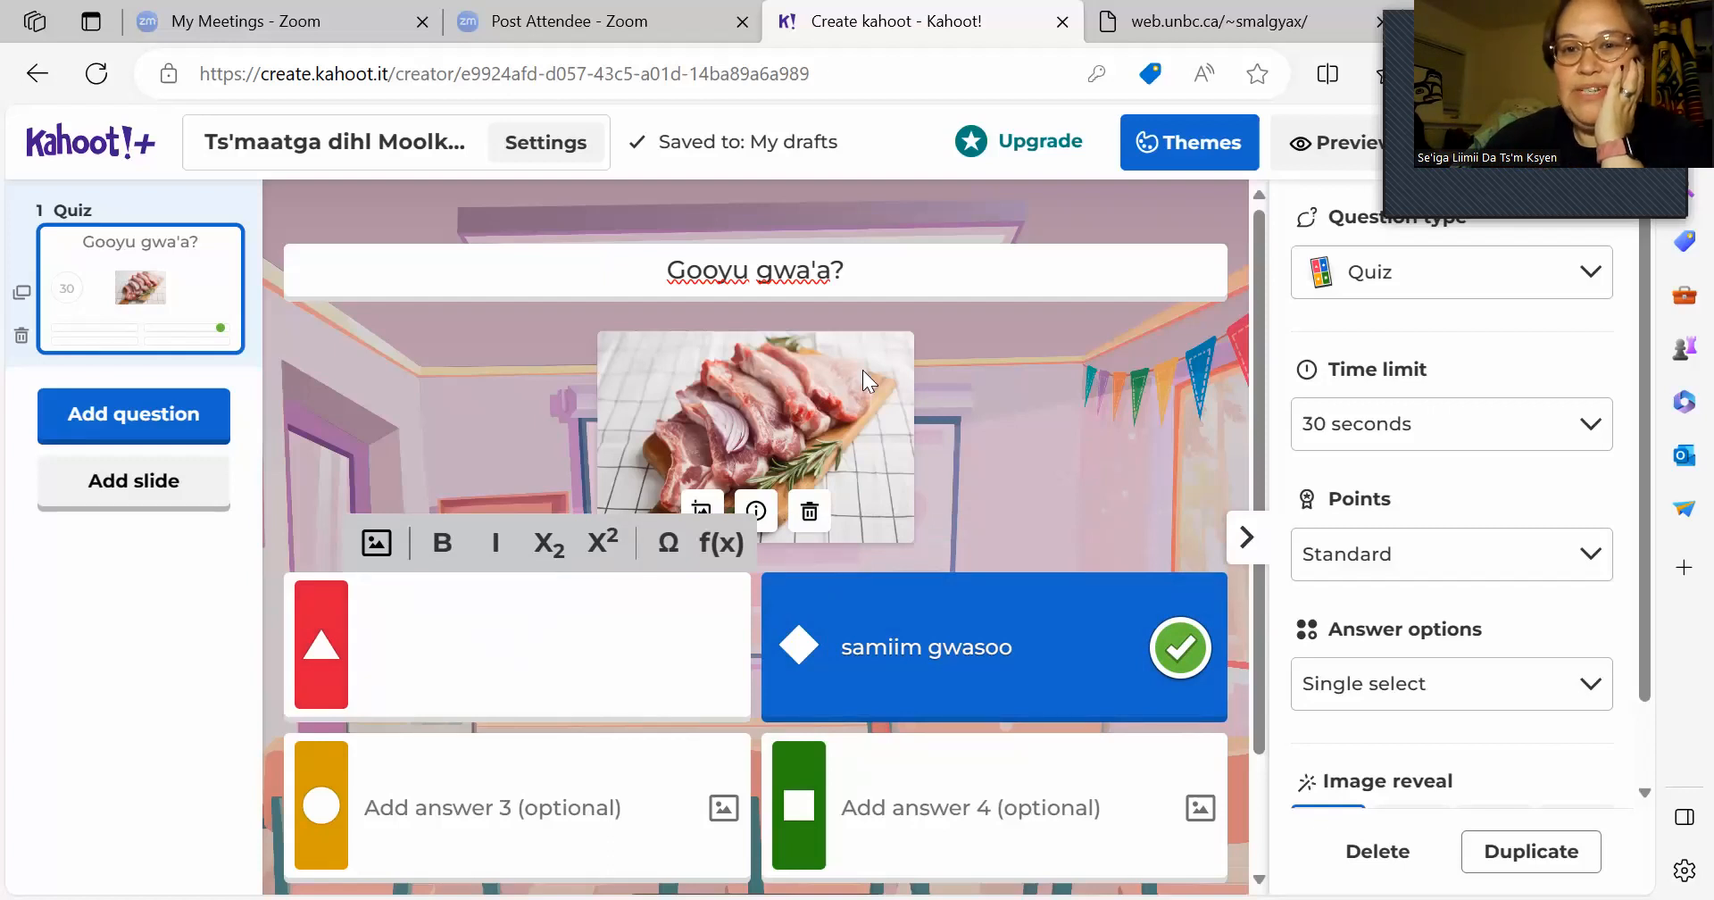
{"action": "left_click", "coordinate": [1258, 24]}
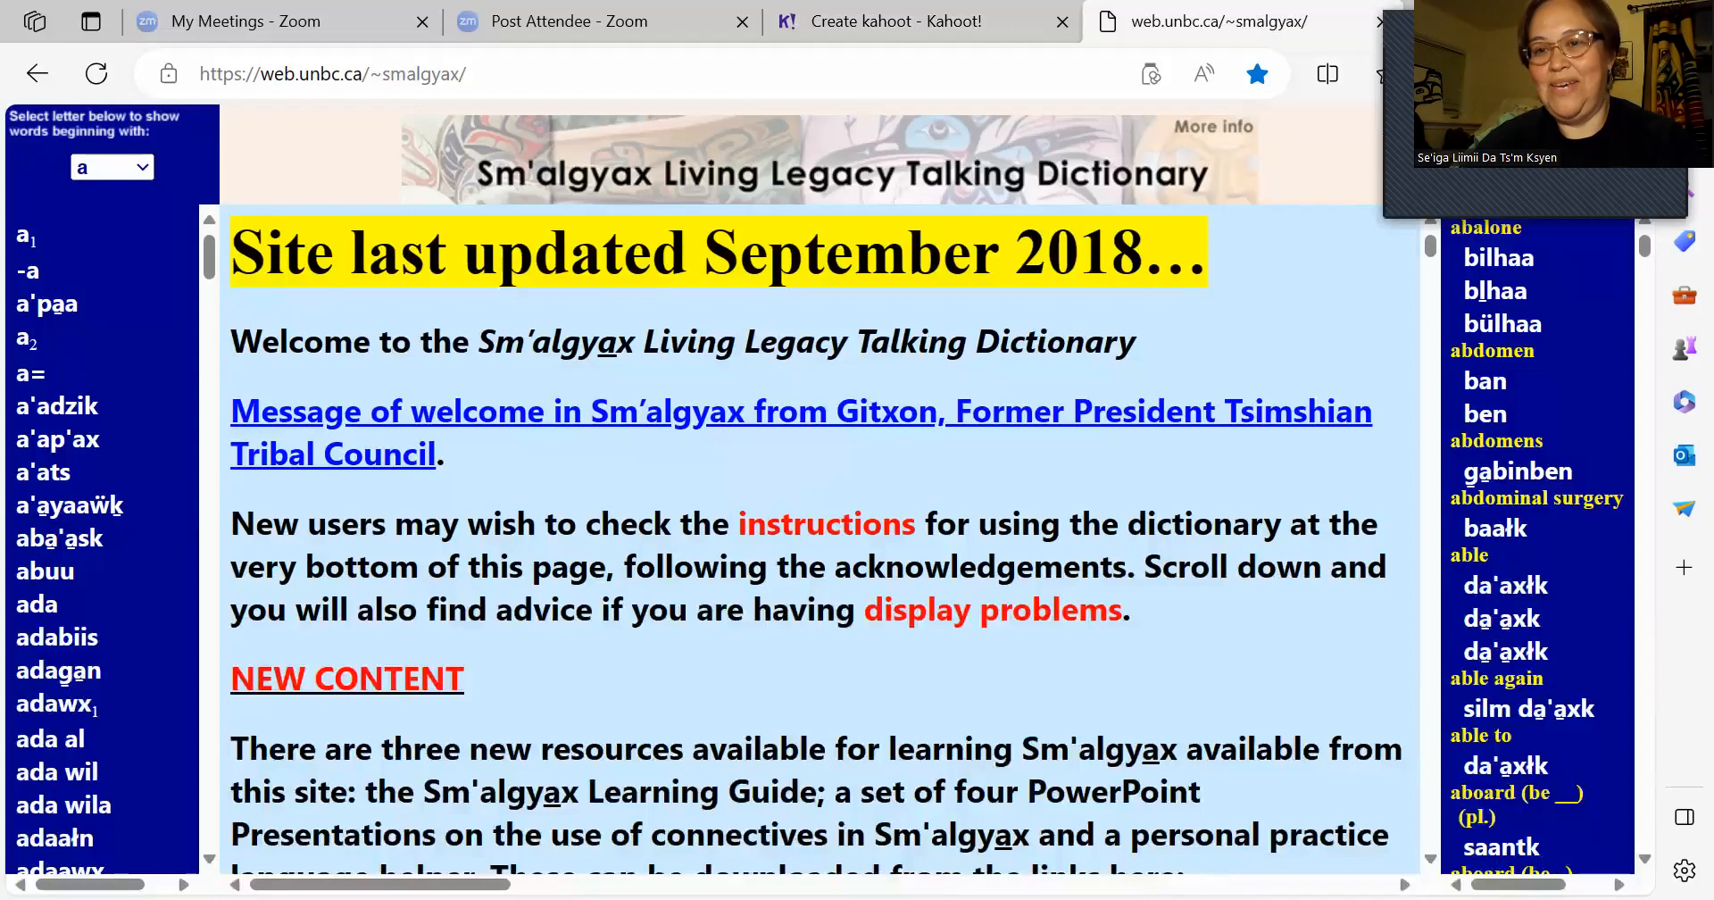
{"action": "left_click", "coordinate": [1515, 176]}
{"action": "type", "text": "work"}
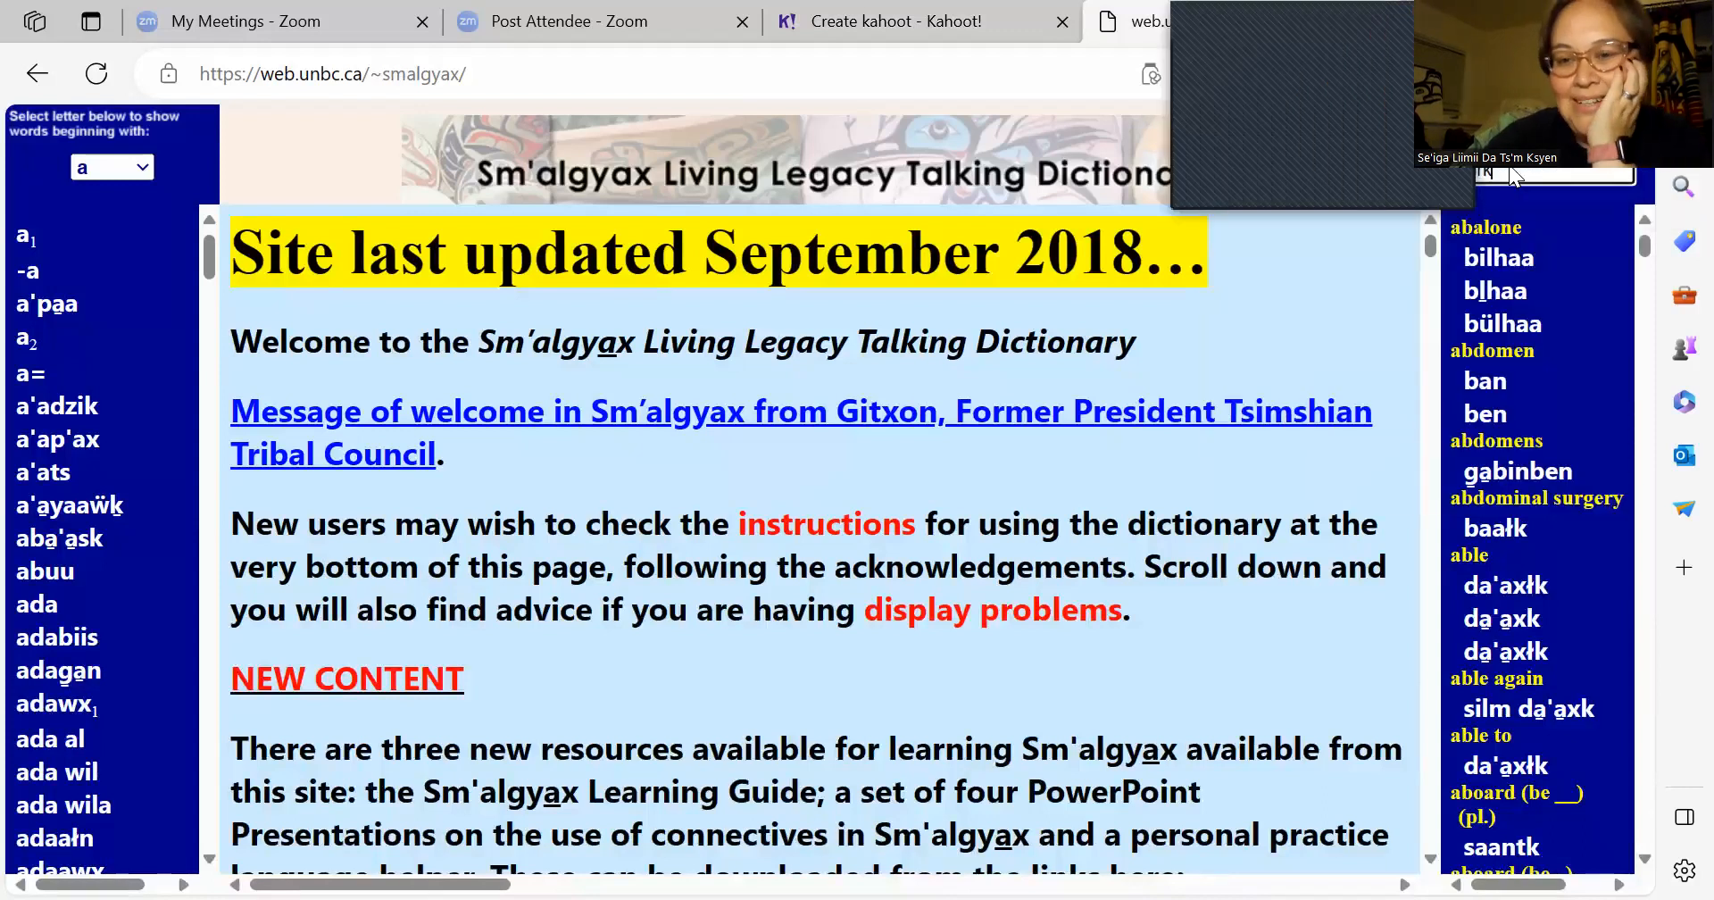
{"action": "key", "text": "Return"}
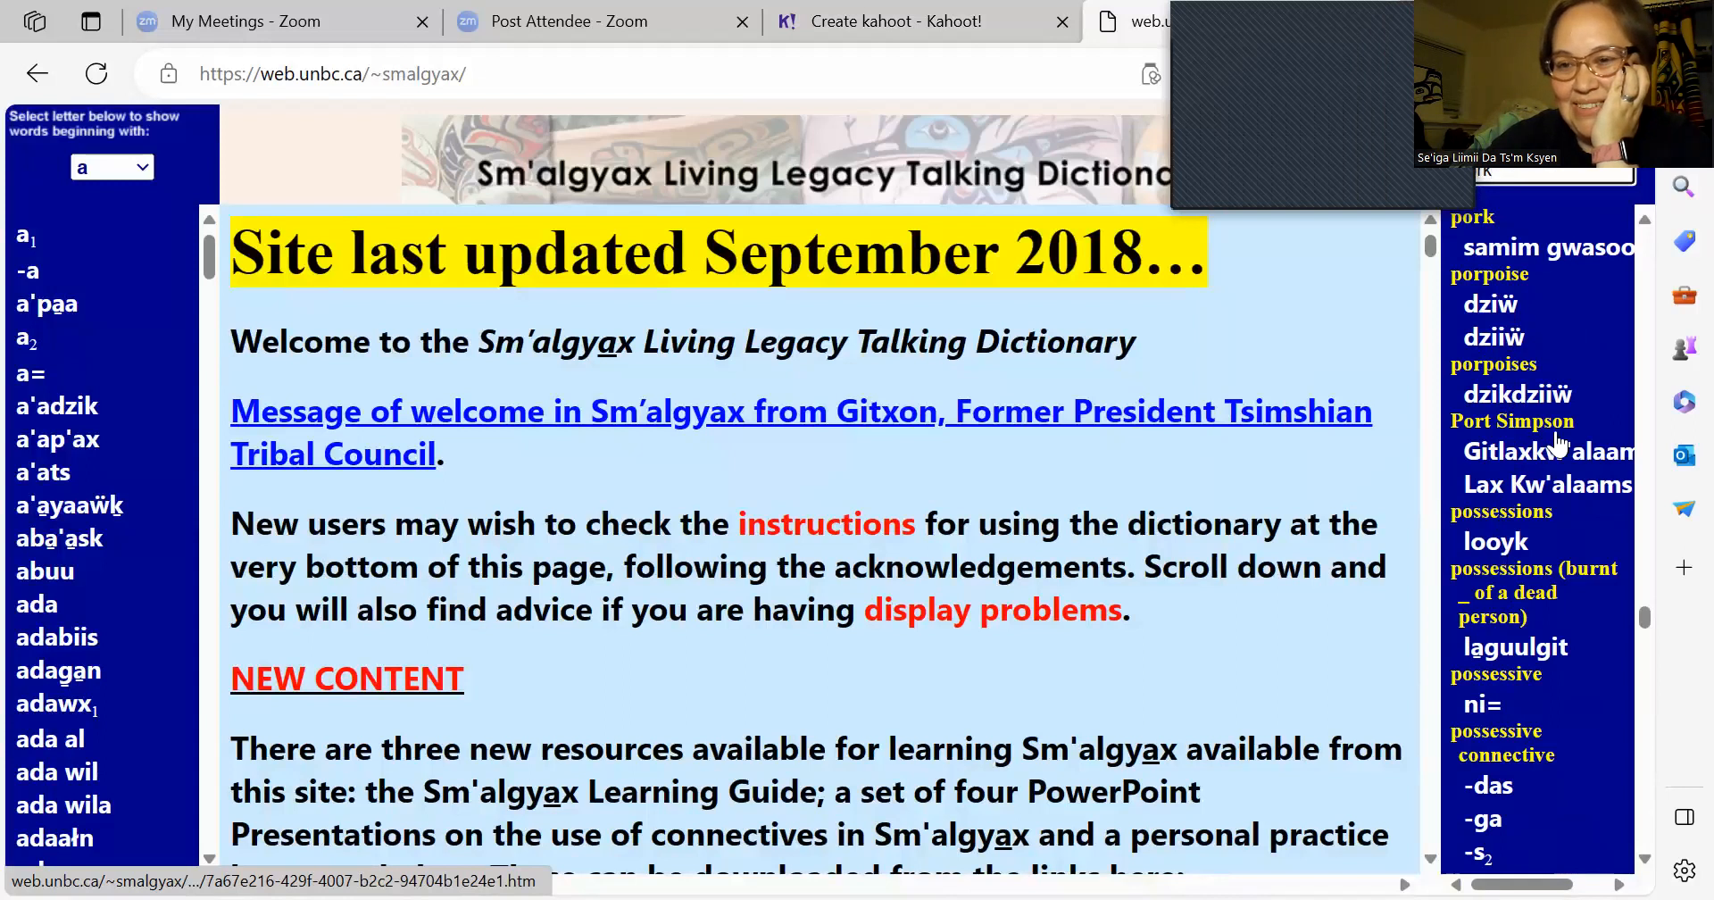
{"action": "left_click", "coordinate": [1644, 217]}
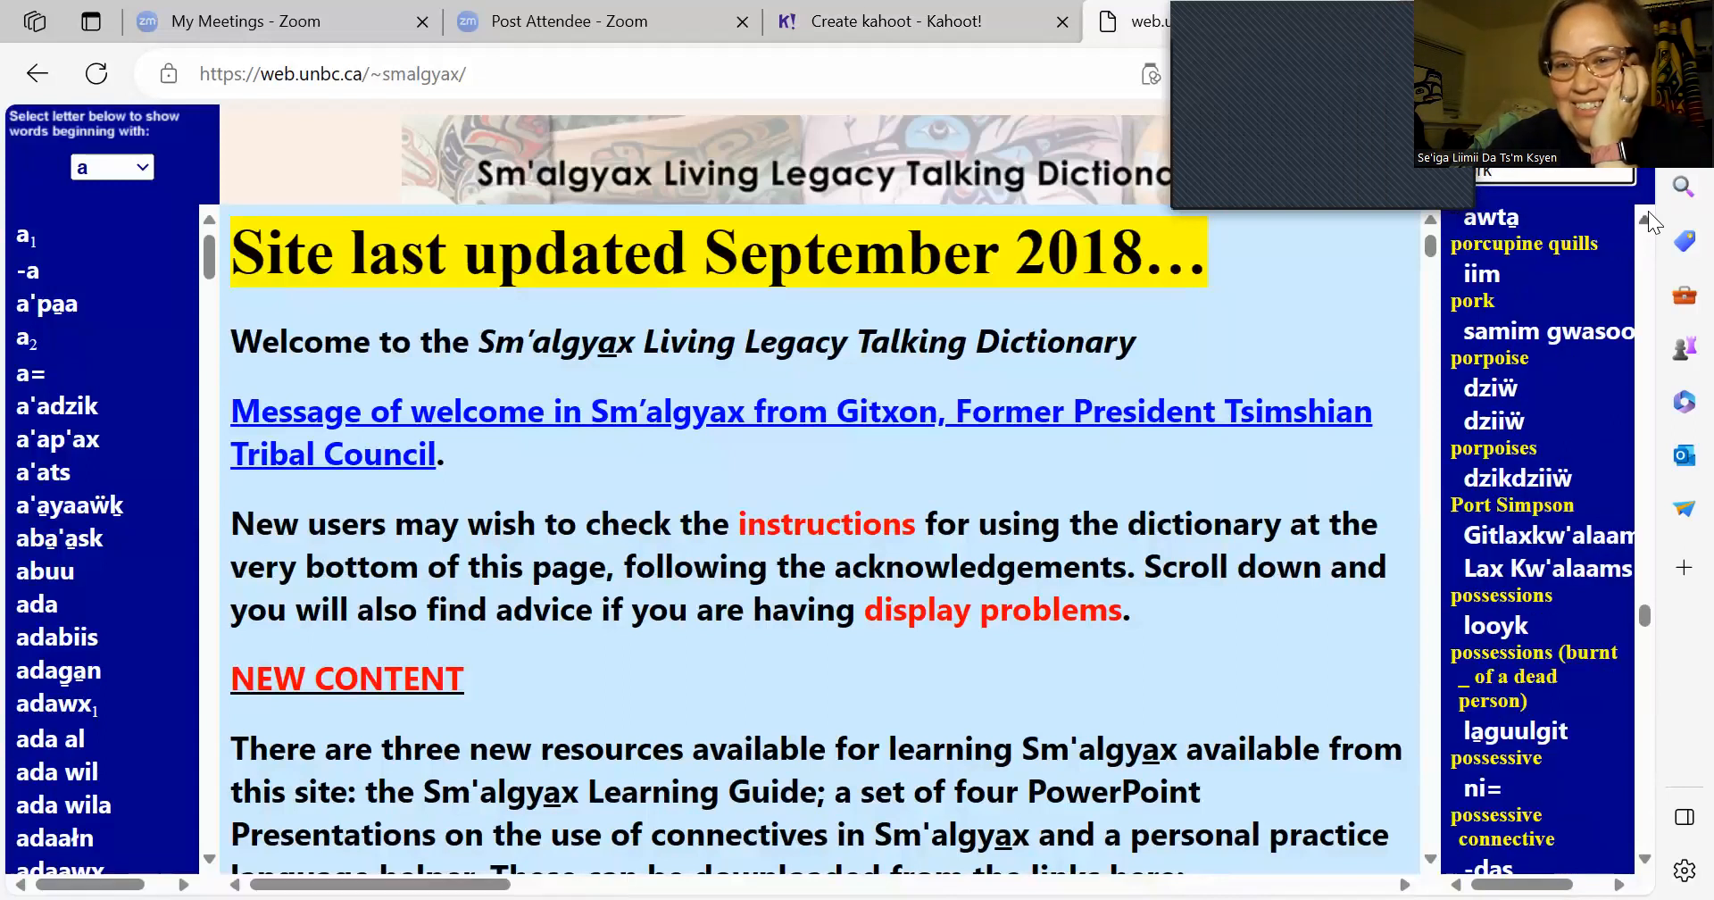
{"action": "left_click", "coordinate": [1645, 217]}
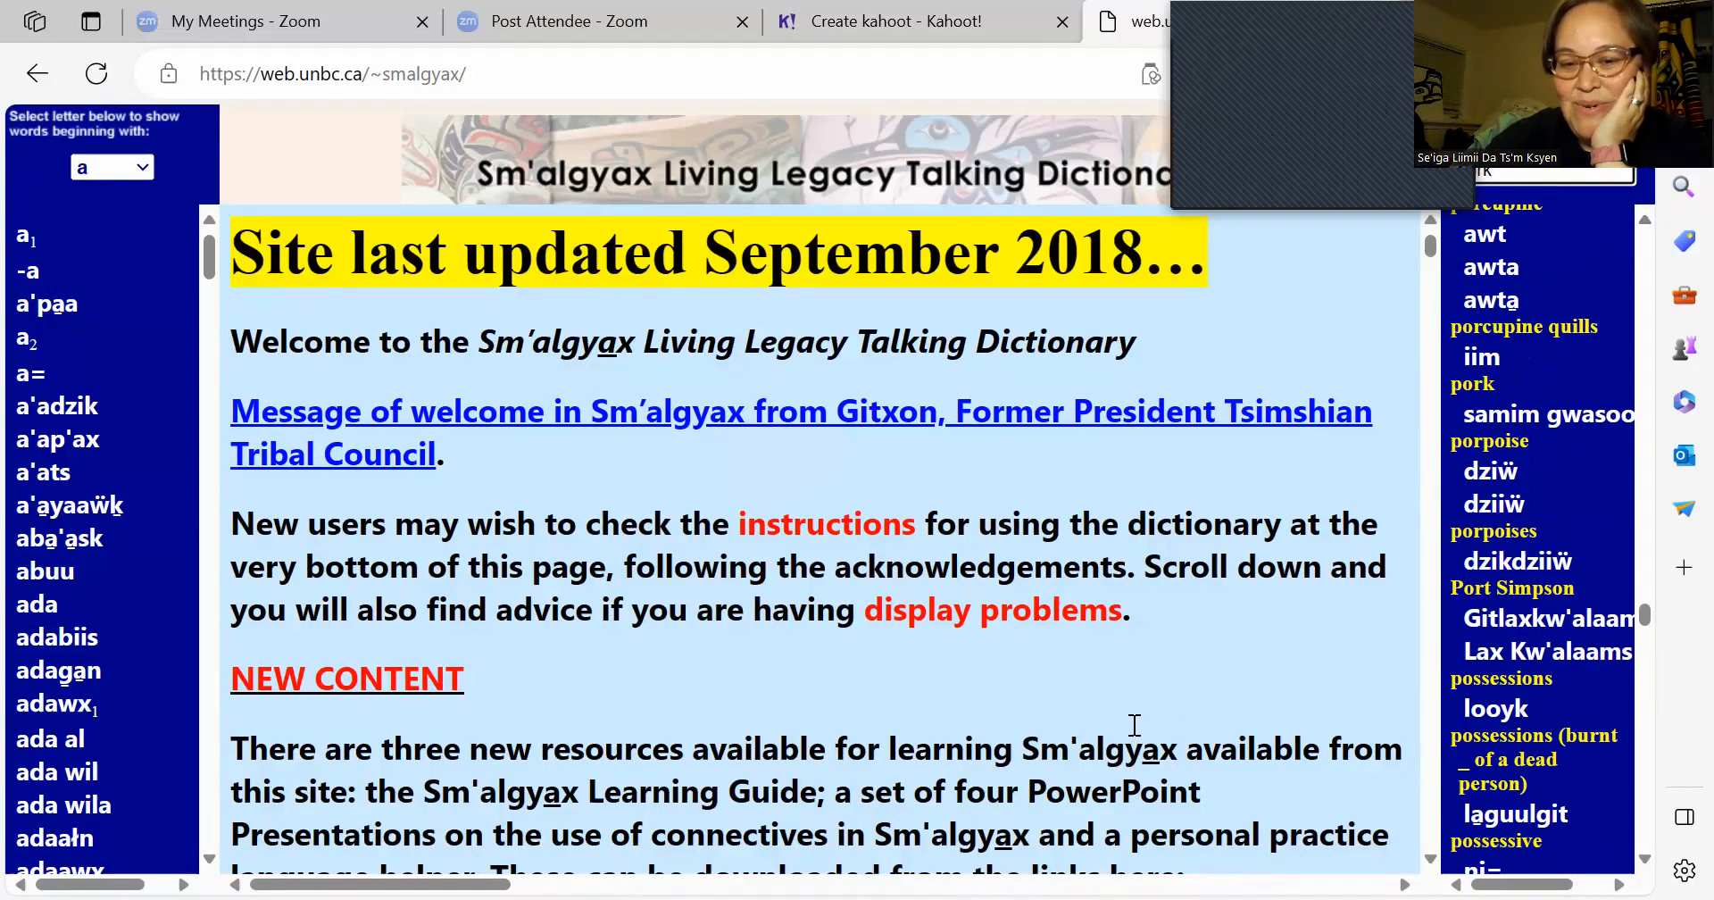
Step: Return to the Kahoot editor and enter "iim" as answer 1 of the first question
{"action": "left_click", "coordinate": [979, 30]}
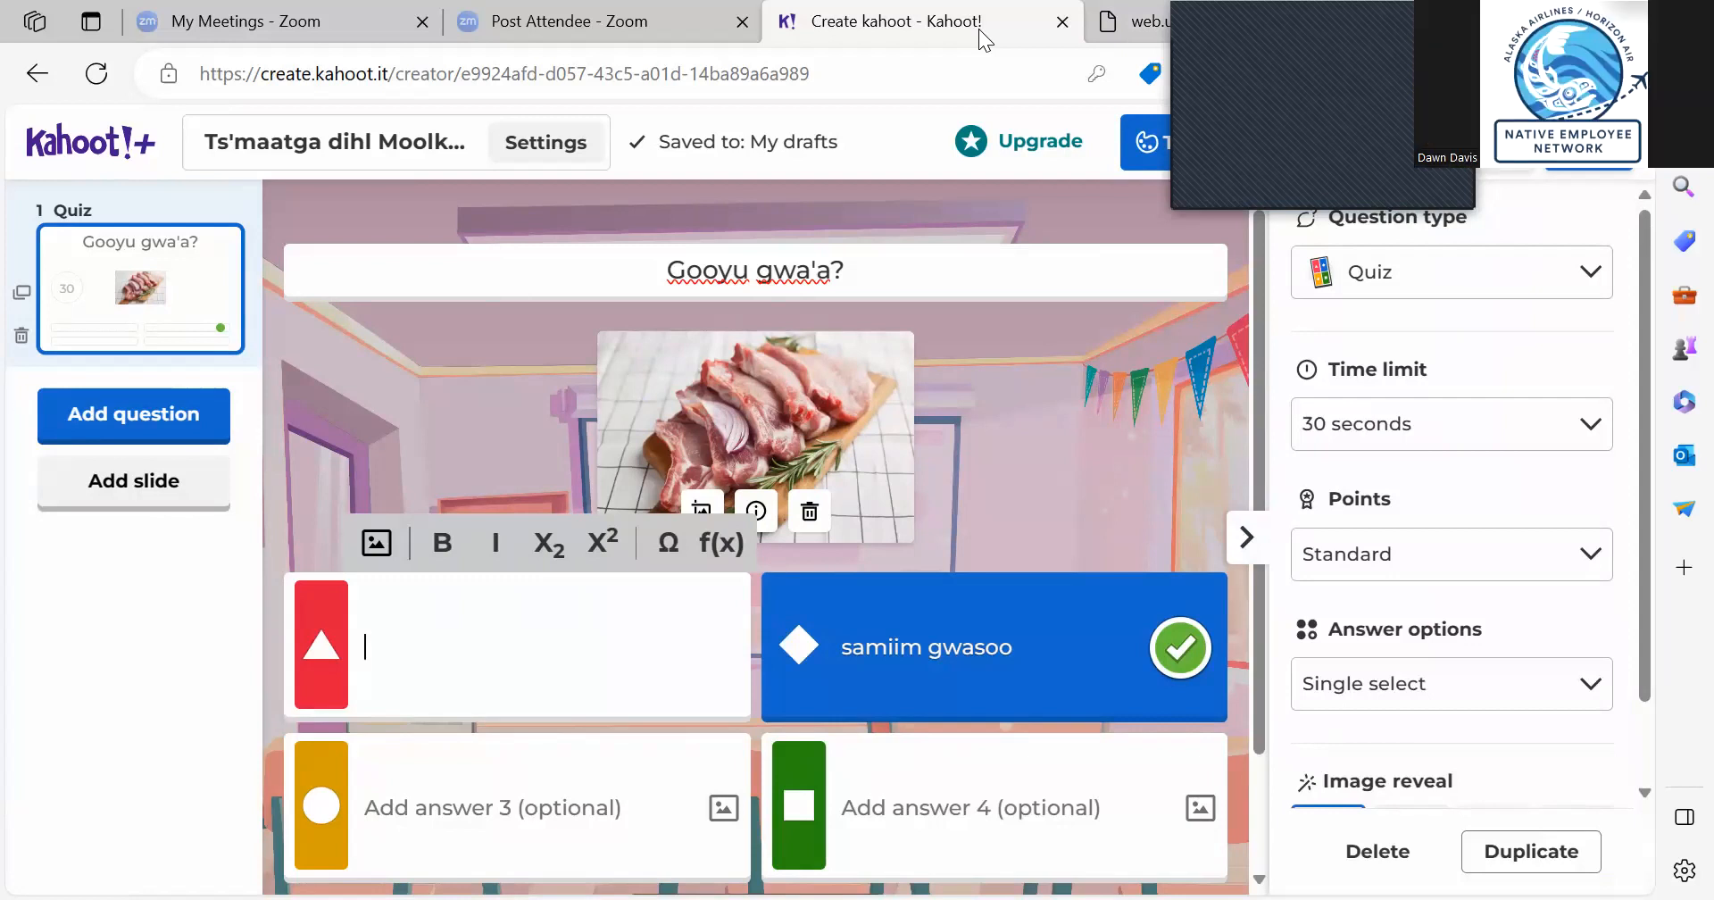
{"action": "type", "text": "iim"}
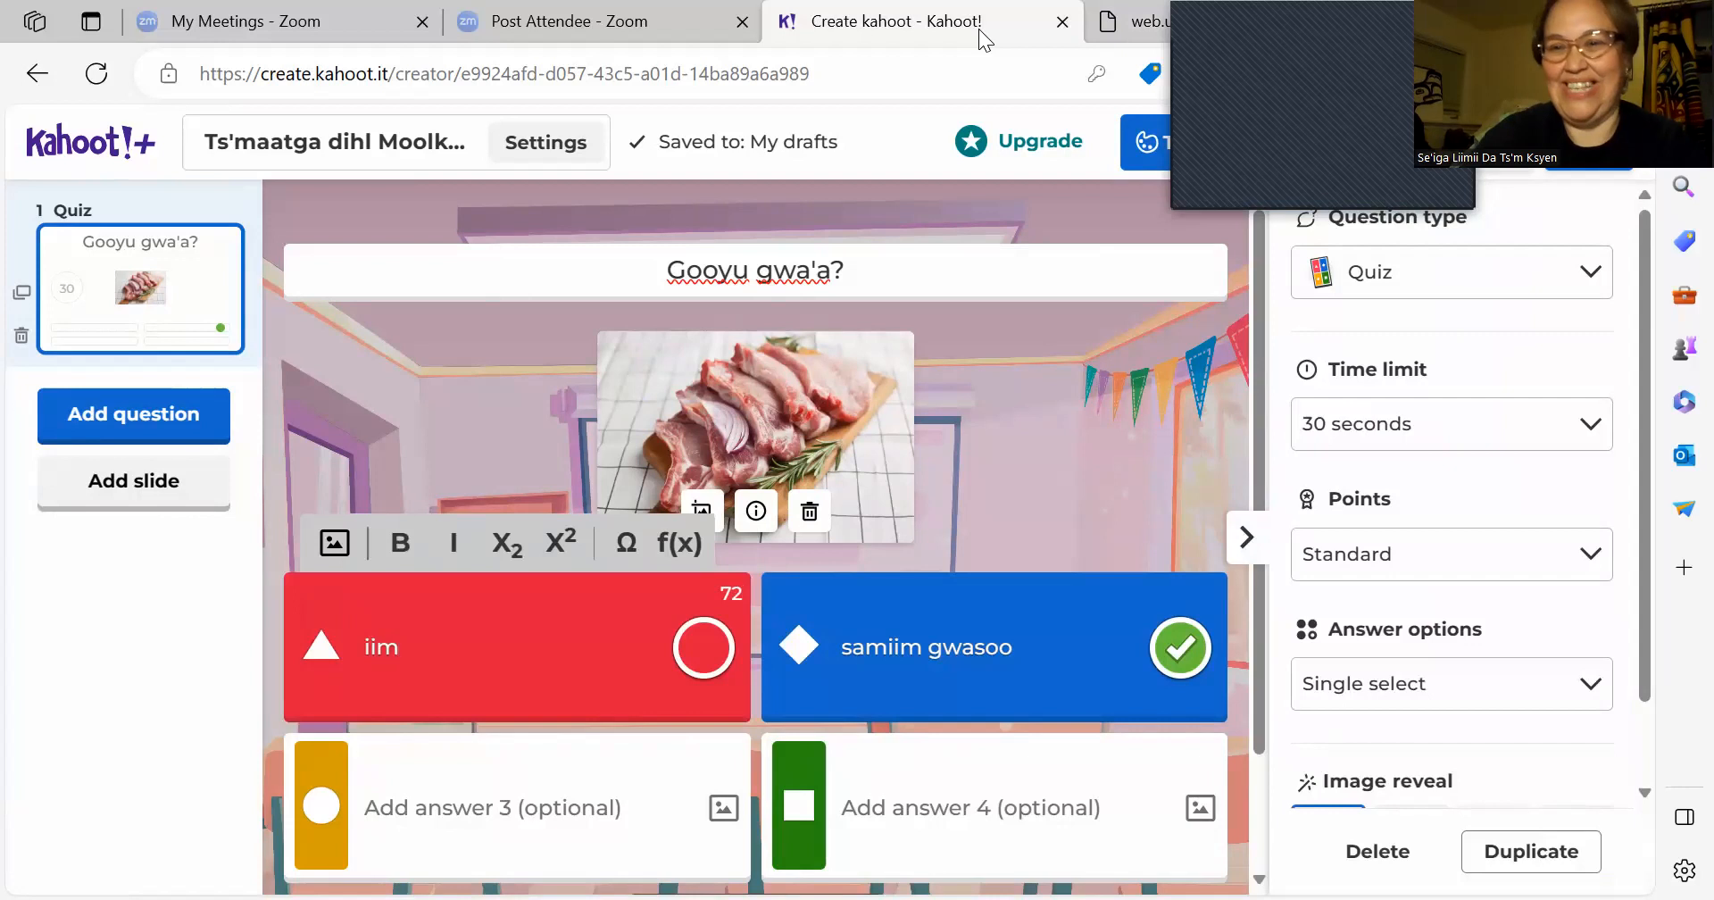
{"action": "left_click", "coordinate": [1124, 30]}
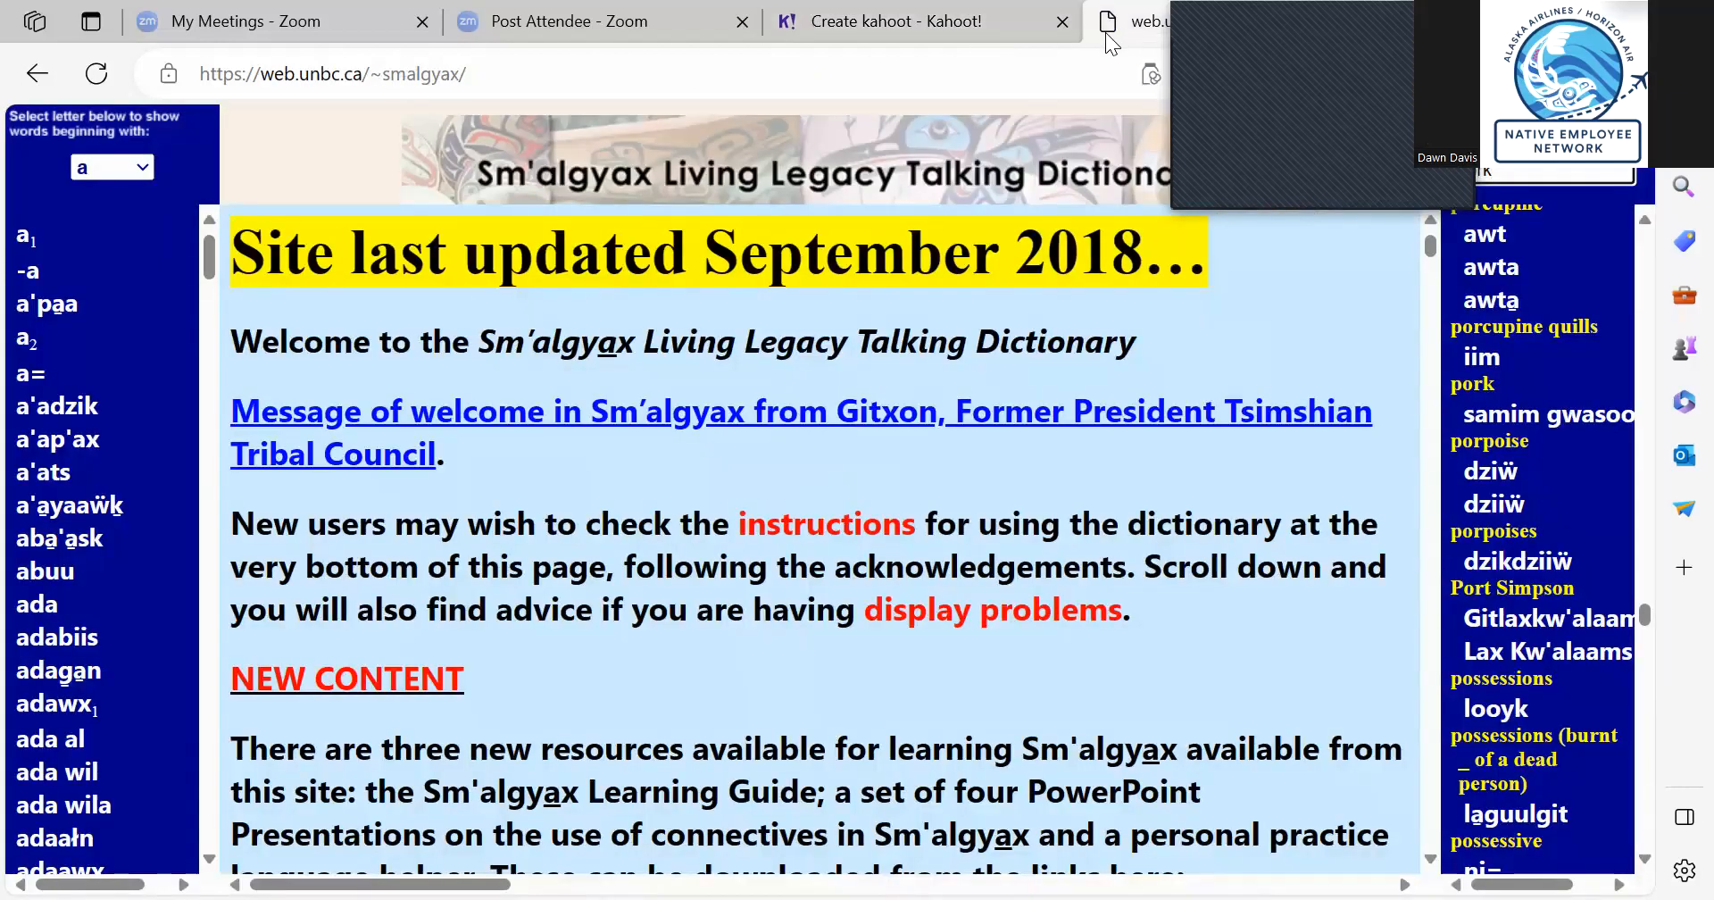
{"action": "left_click", "coordinate": [957, 23]}
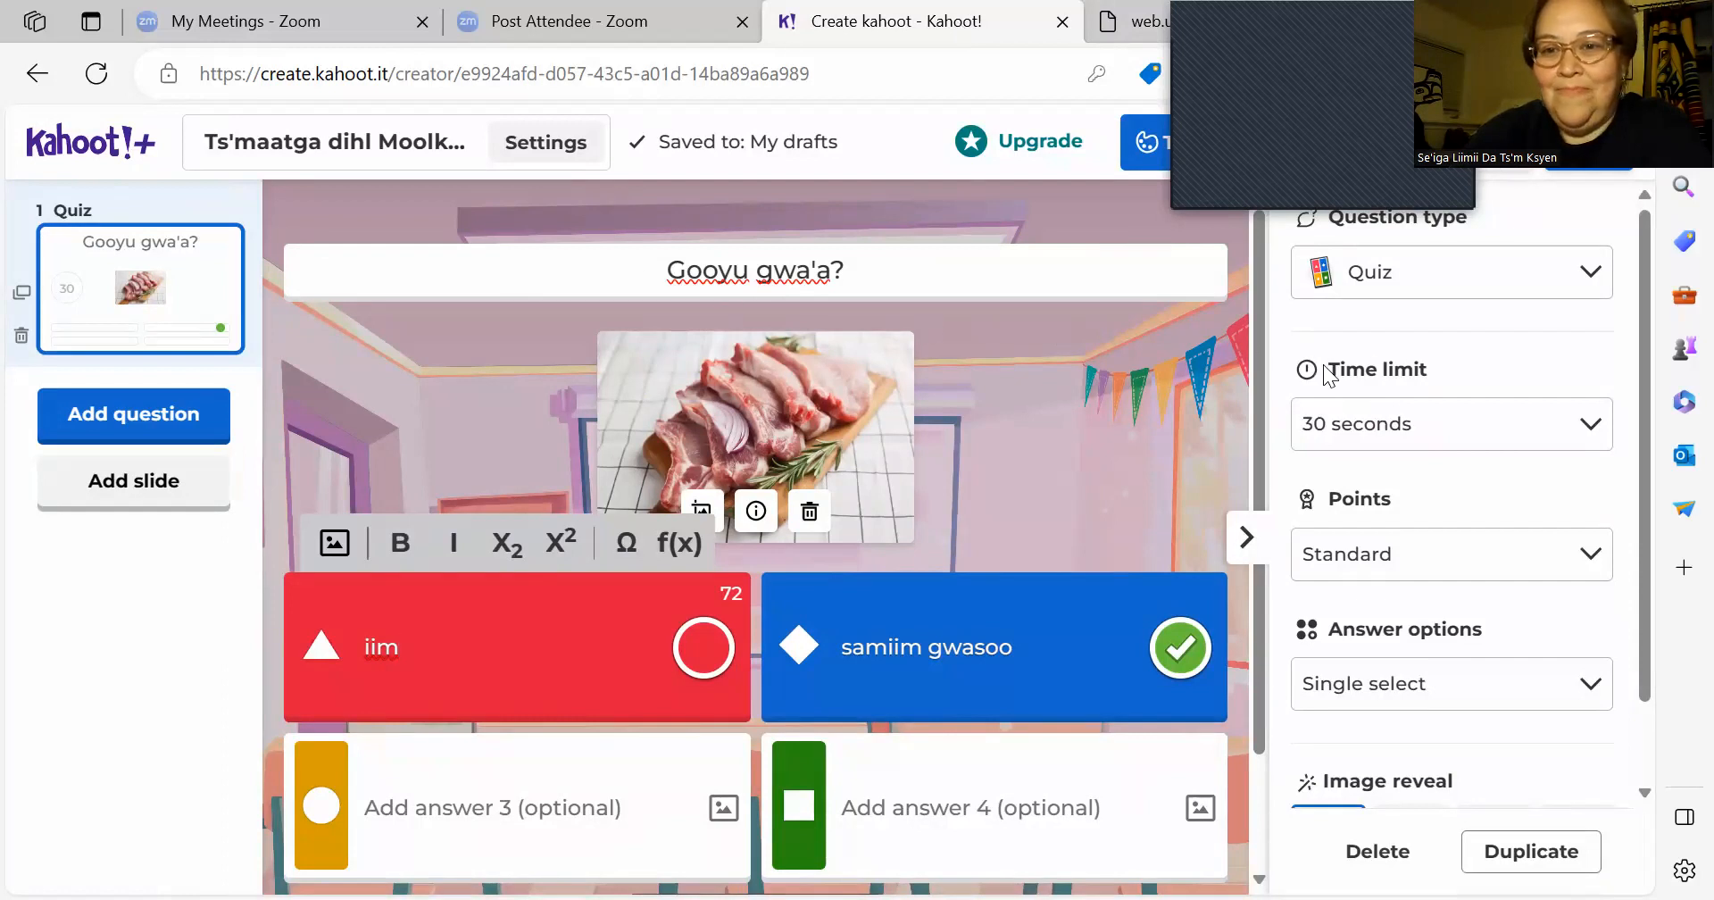
{"action": "left_click", "coordinate": [1541, 285]}
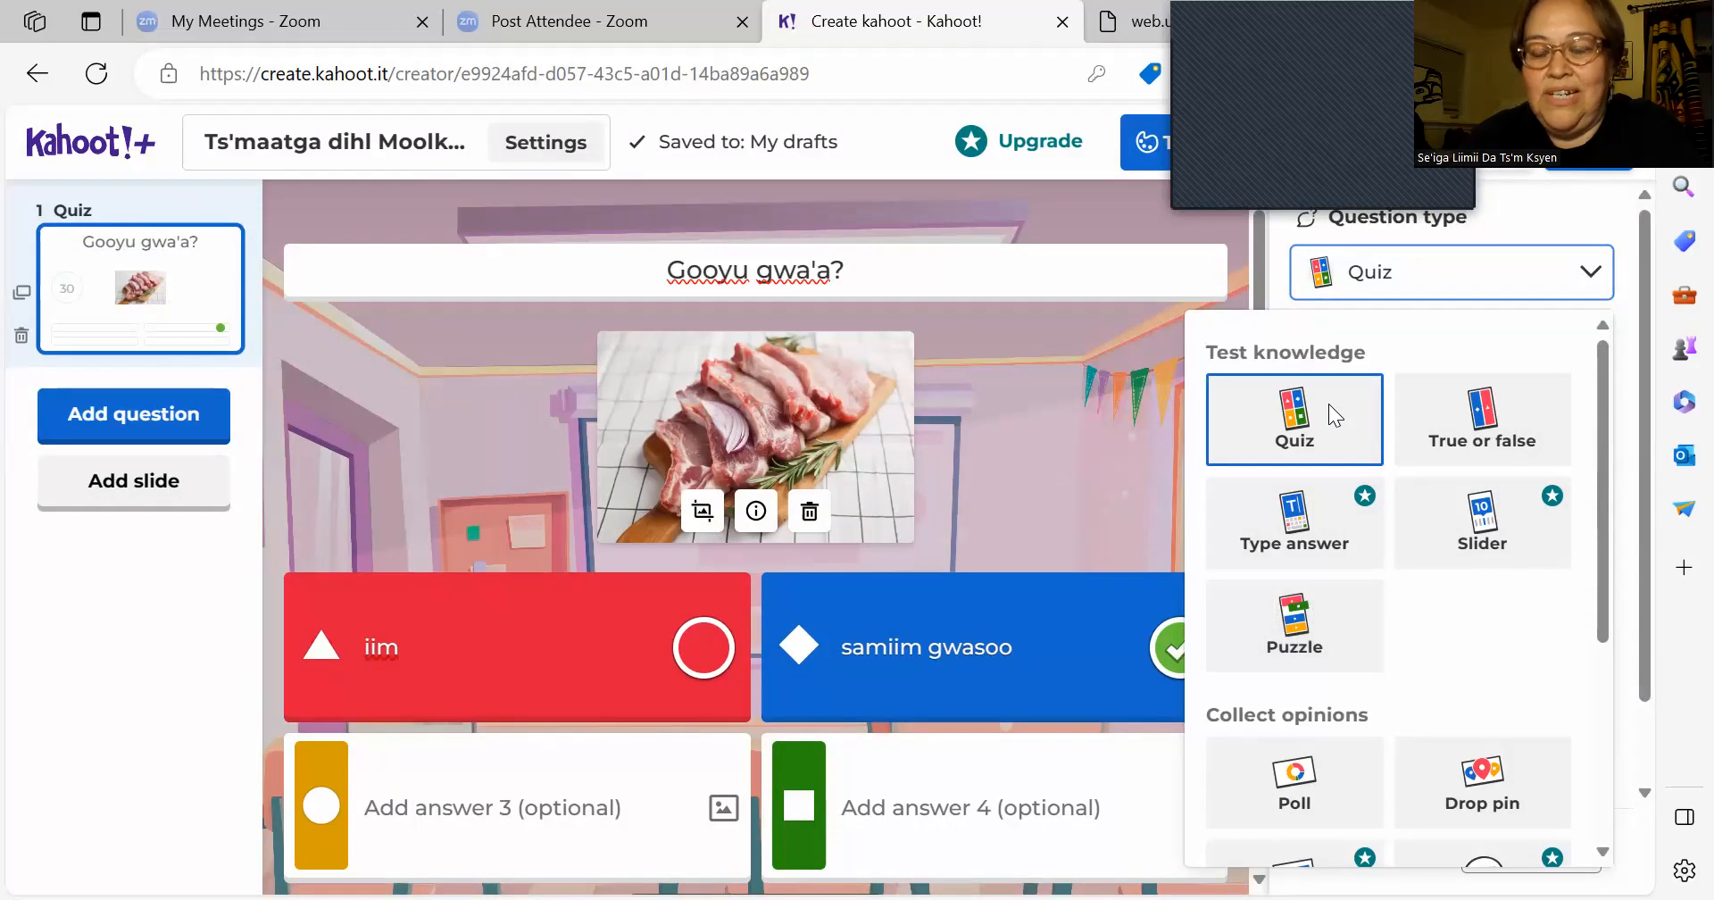
{"action": "left_click", "coordinate": [1584, 284]}
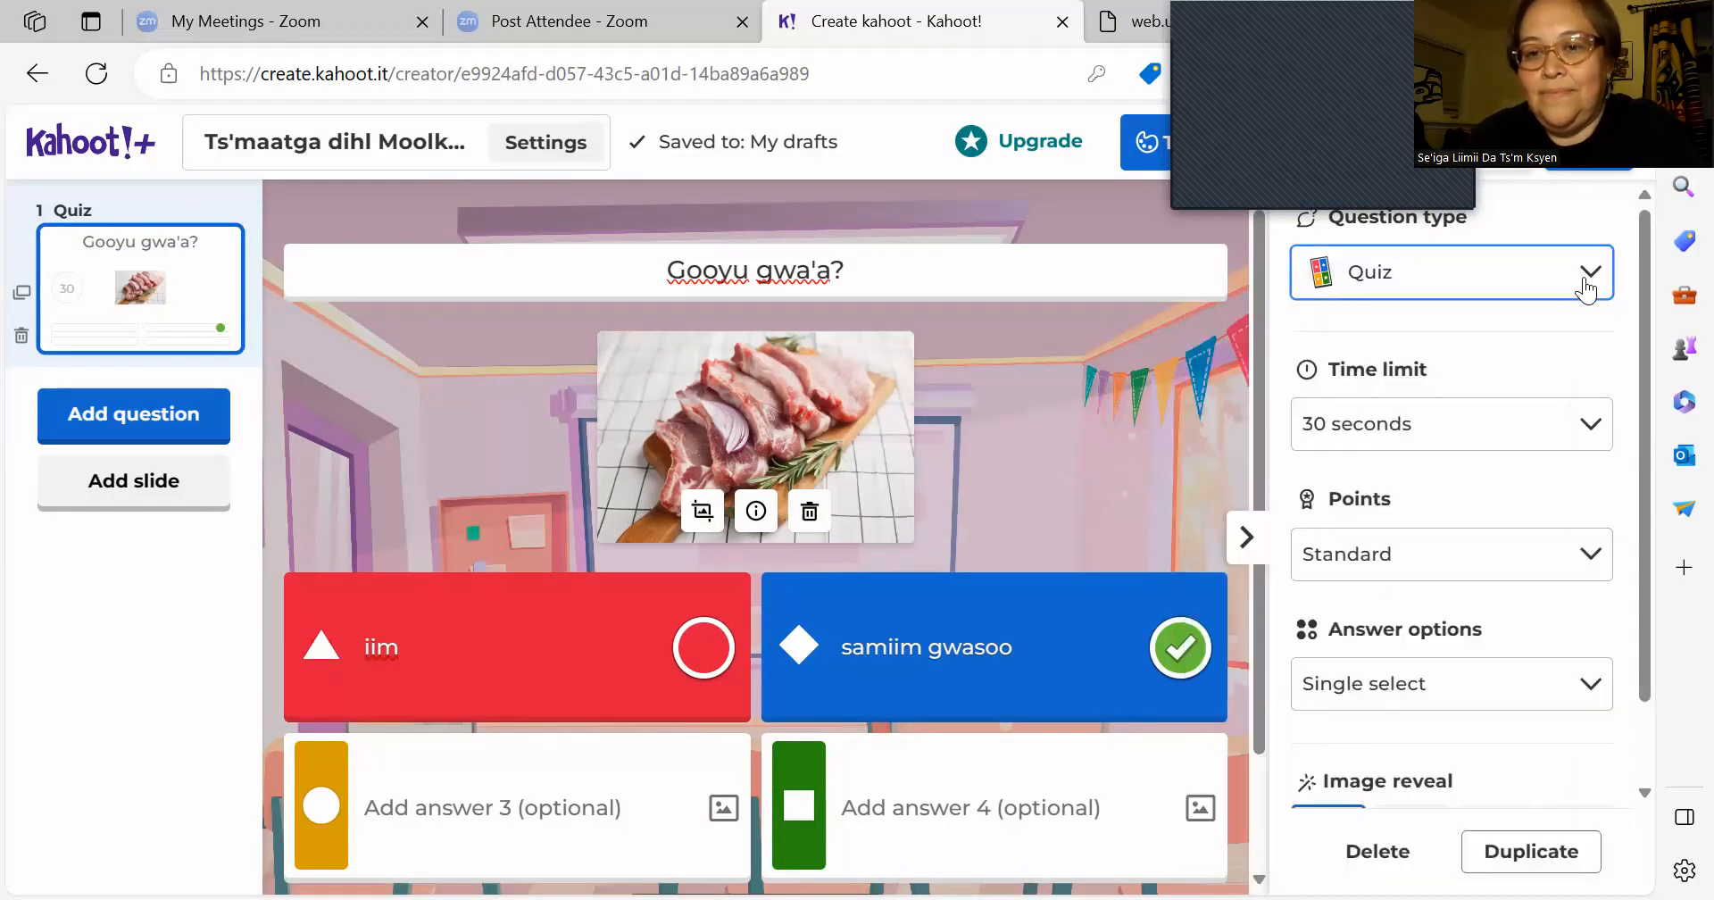
Step: Add a second Quiz question with a 30-second time limit and the question text "Gooyu gwa'a?"
{"action": "left_click", "coordinate": [172, 418]}
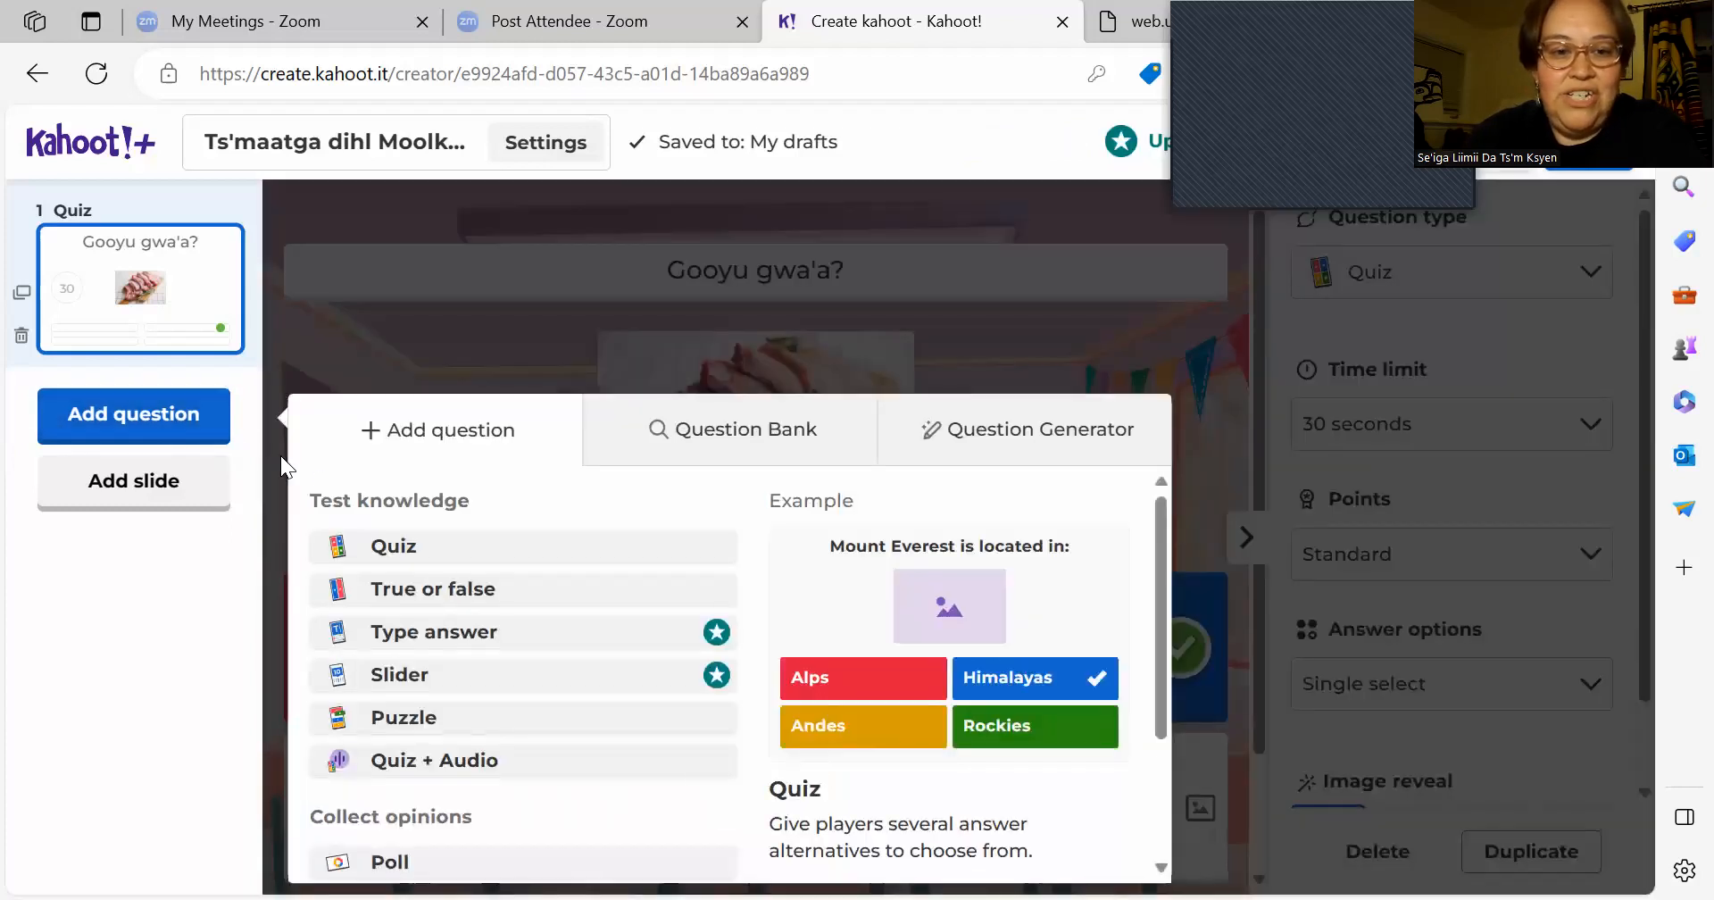
{"action": "left_click", "coordinate": [396, 550]}
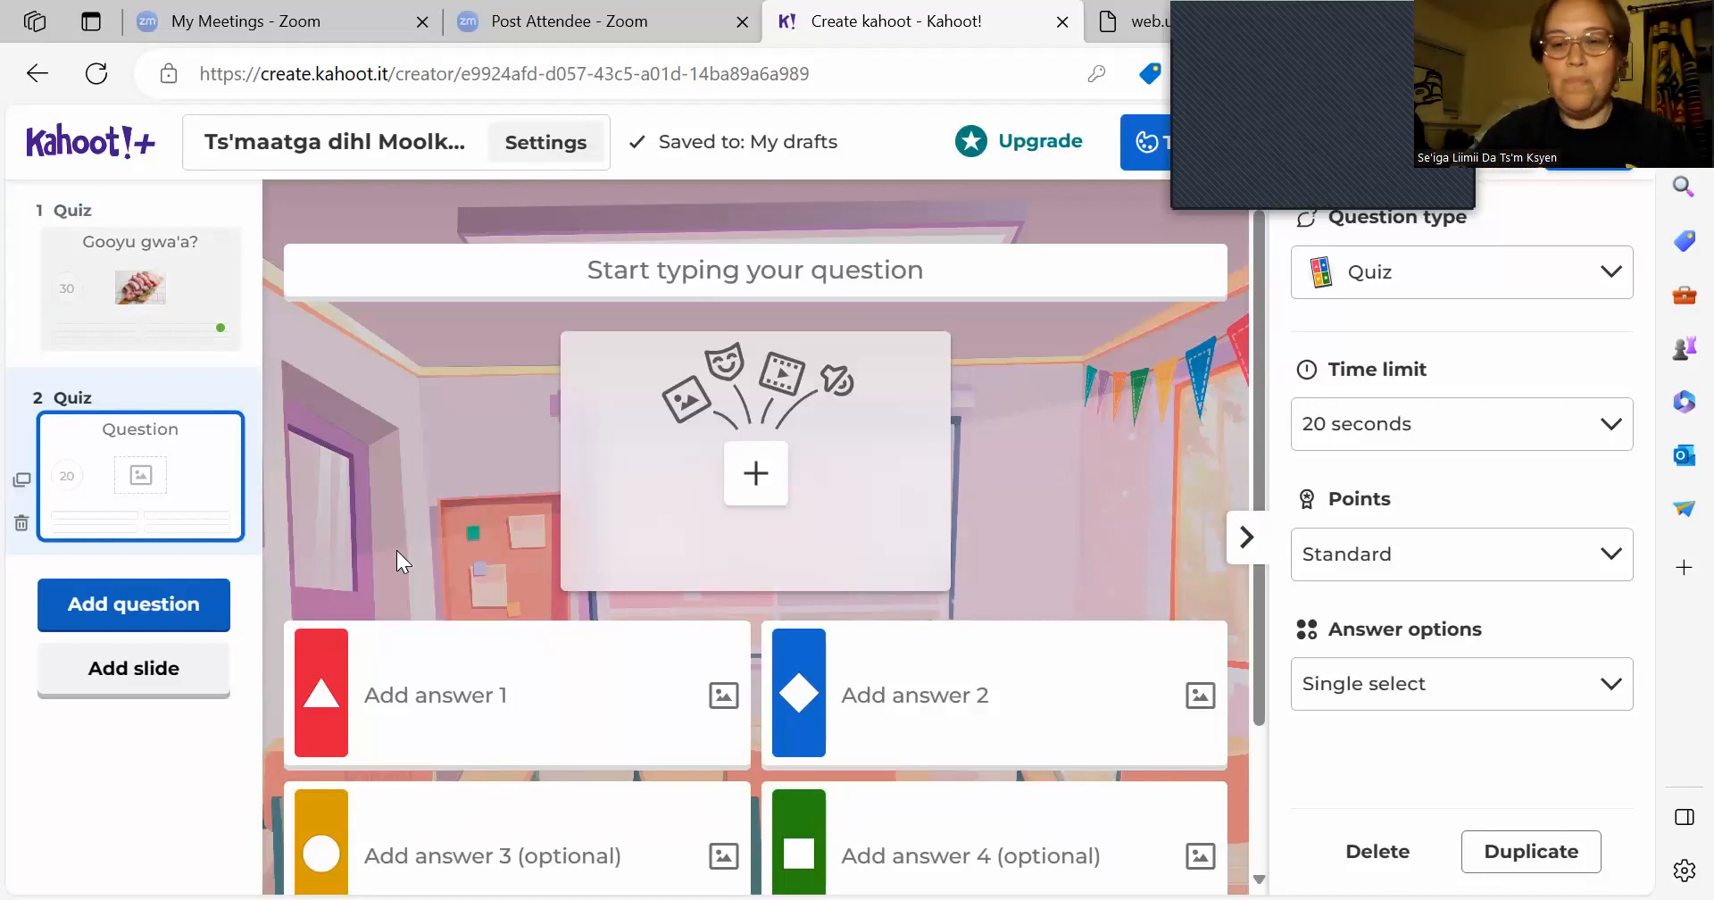
{"action": "left_click", "coordinate": [1414, 434]}
{"action": "left_click", "coordinate": [1406, 502]}
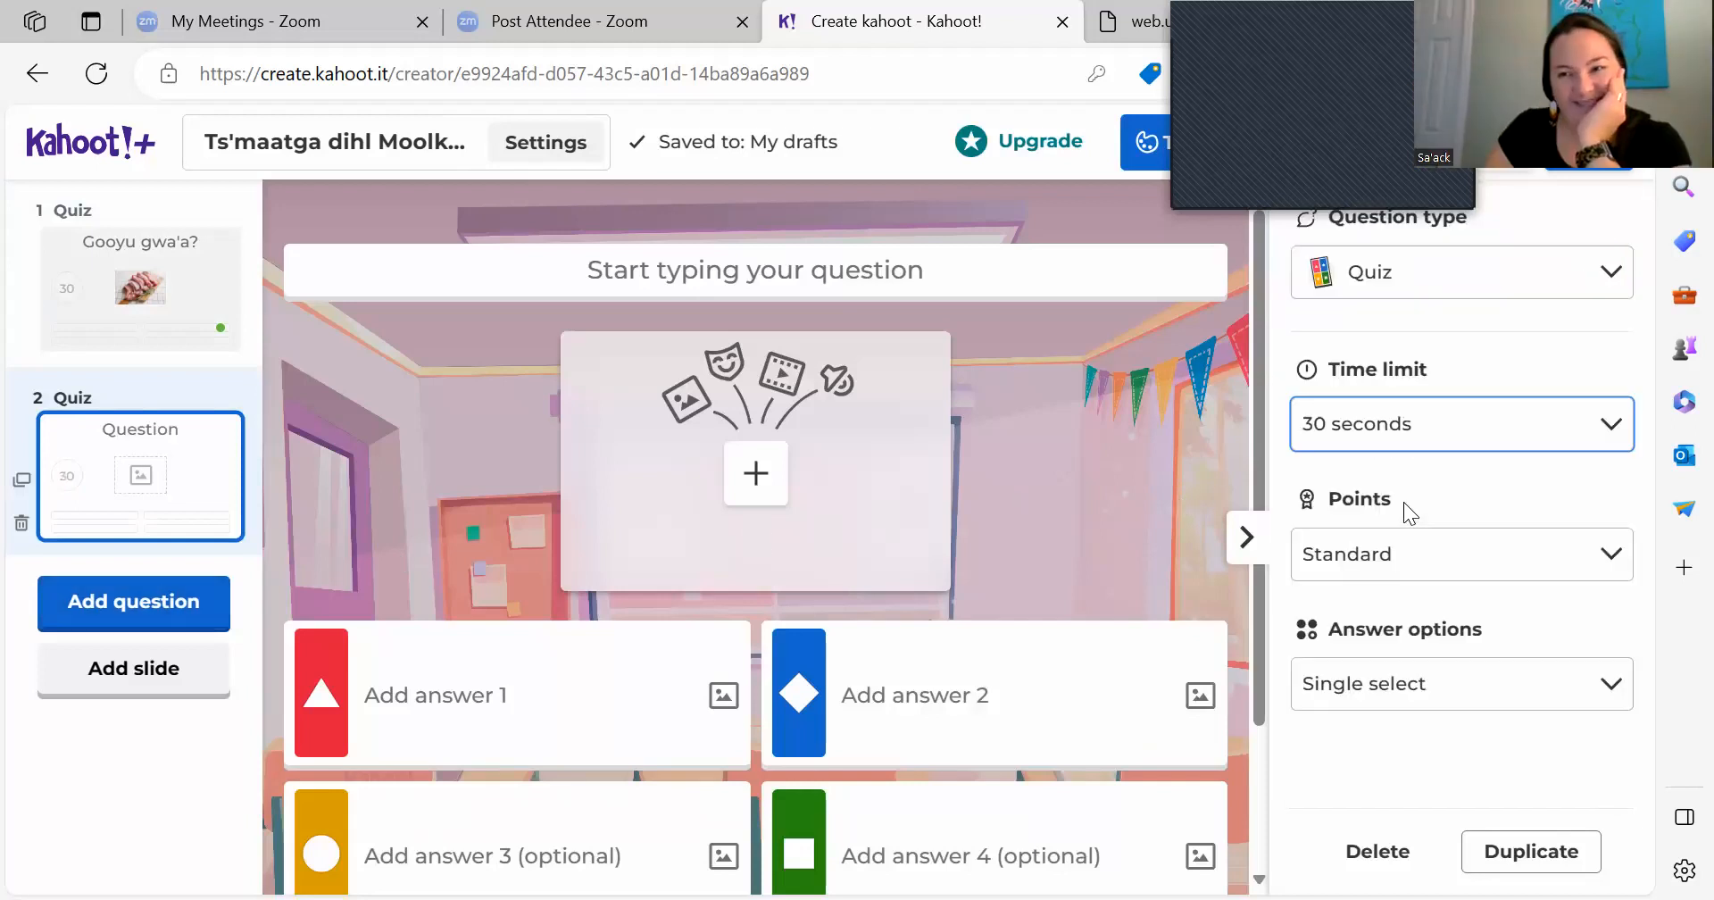
{"action": "left_click", "coordinate": [919, 278]}
{"action": "type", "text": "Gooyu gwa'a?"}
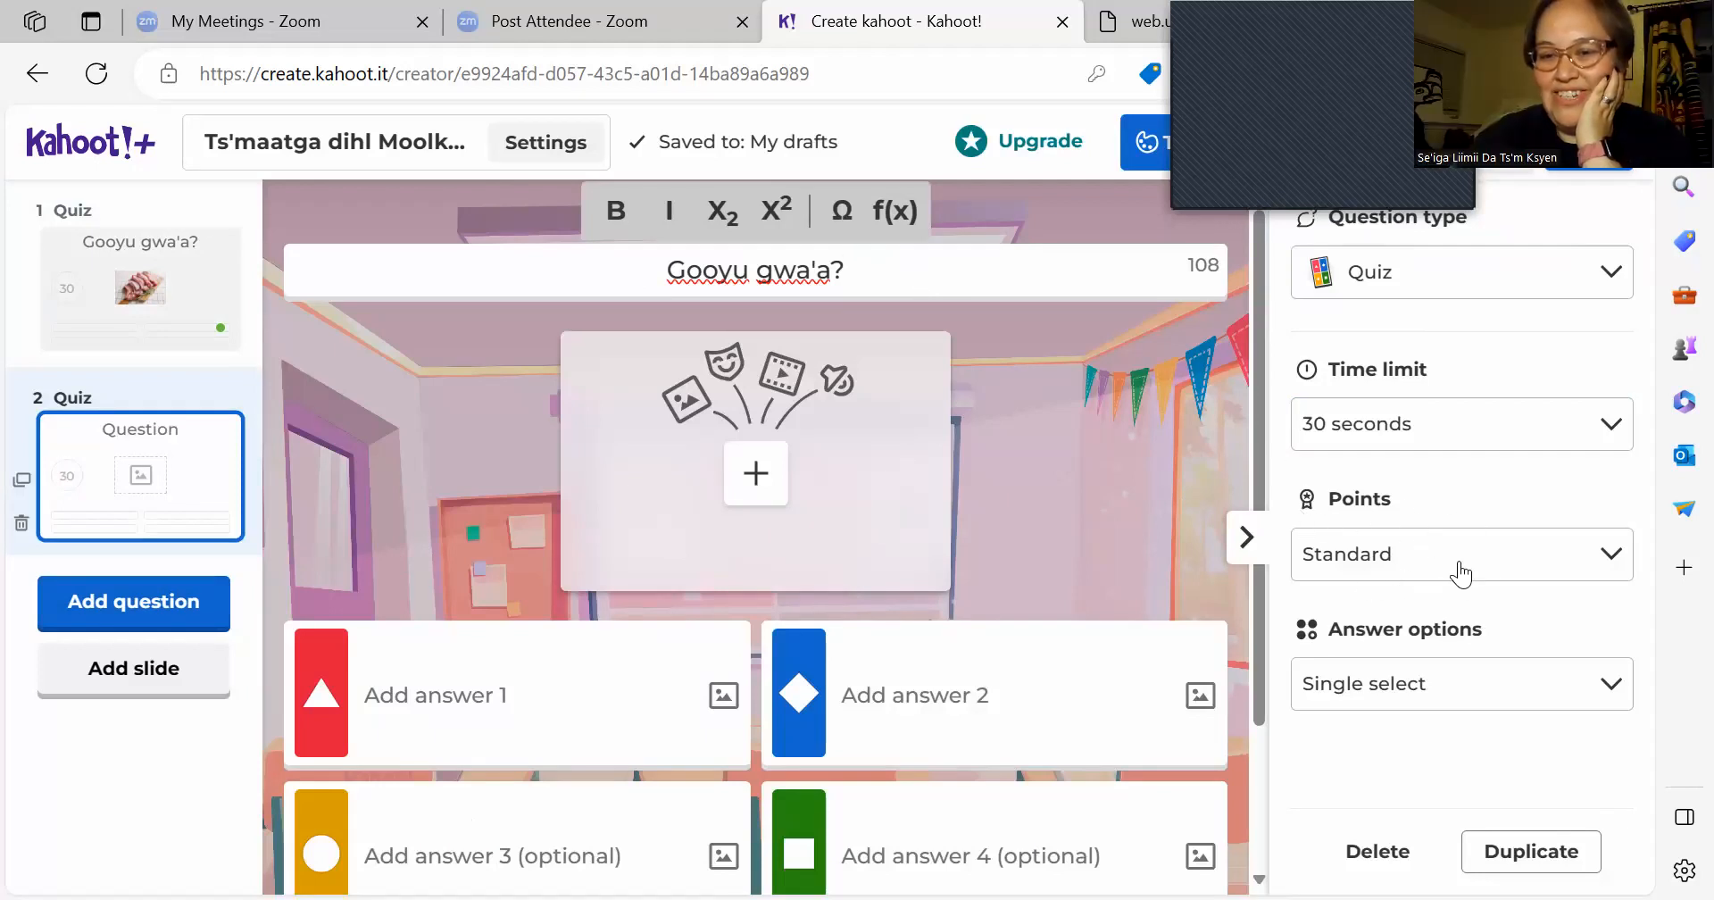
{"action": "left_click", "coordinate": [1550, 561]}
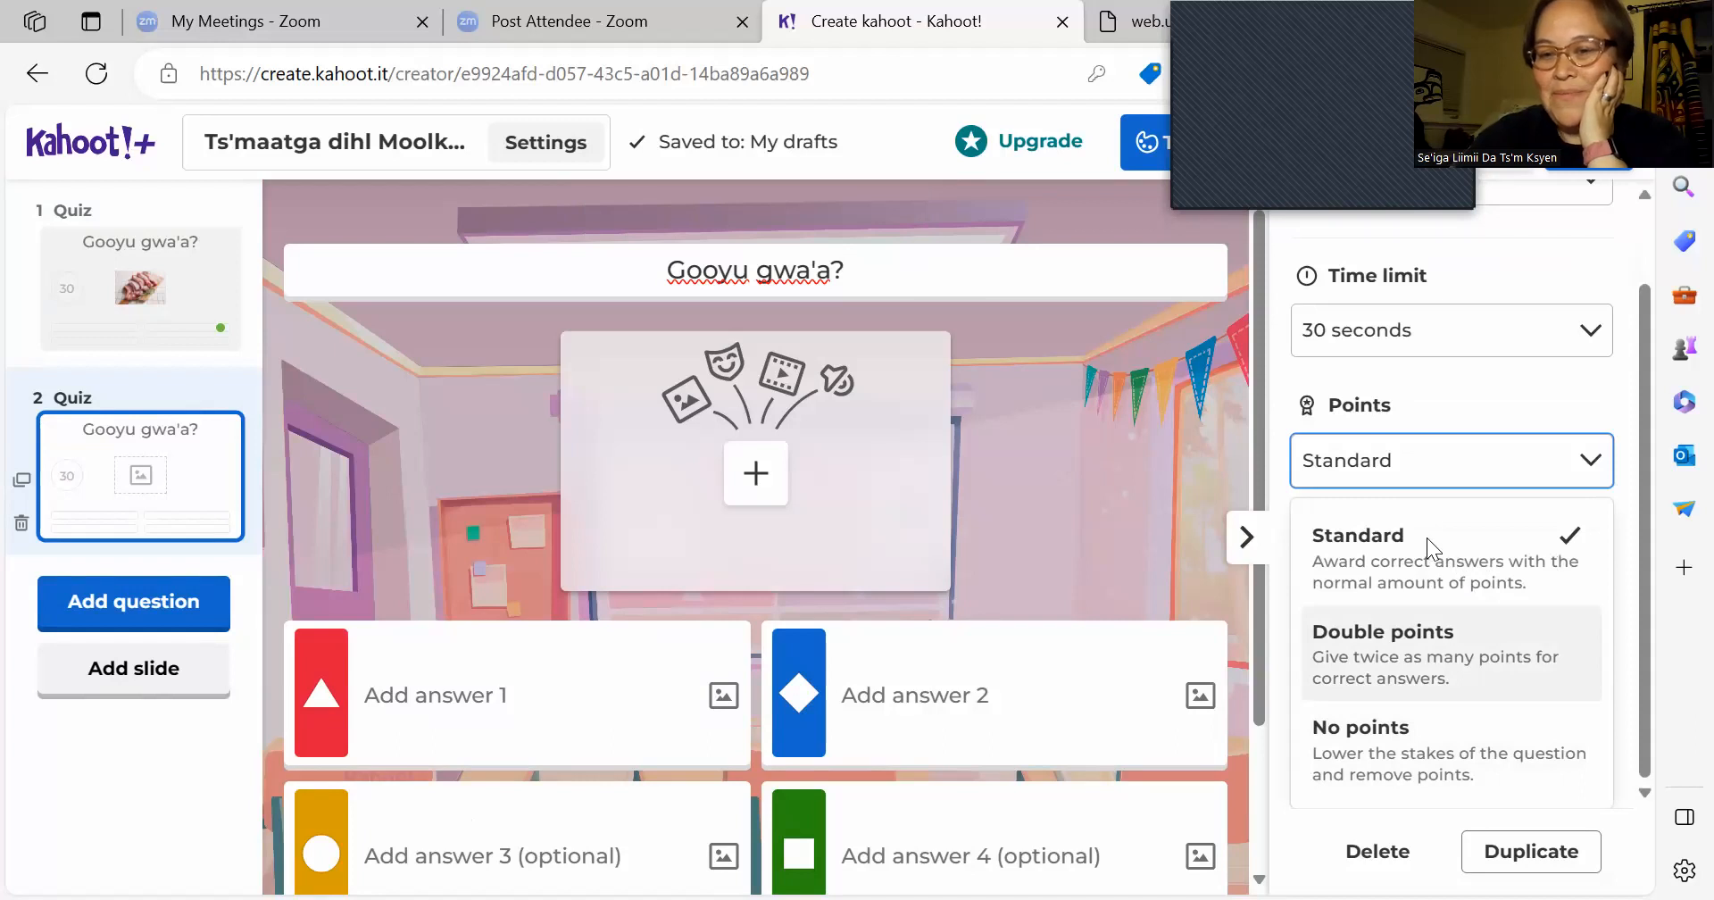
{"action": "left_click", "coordinate": [1491, 454]}
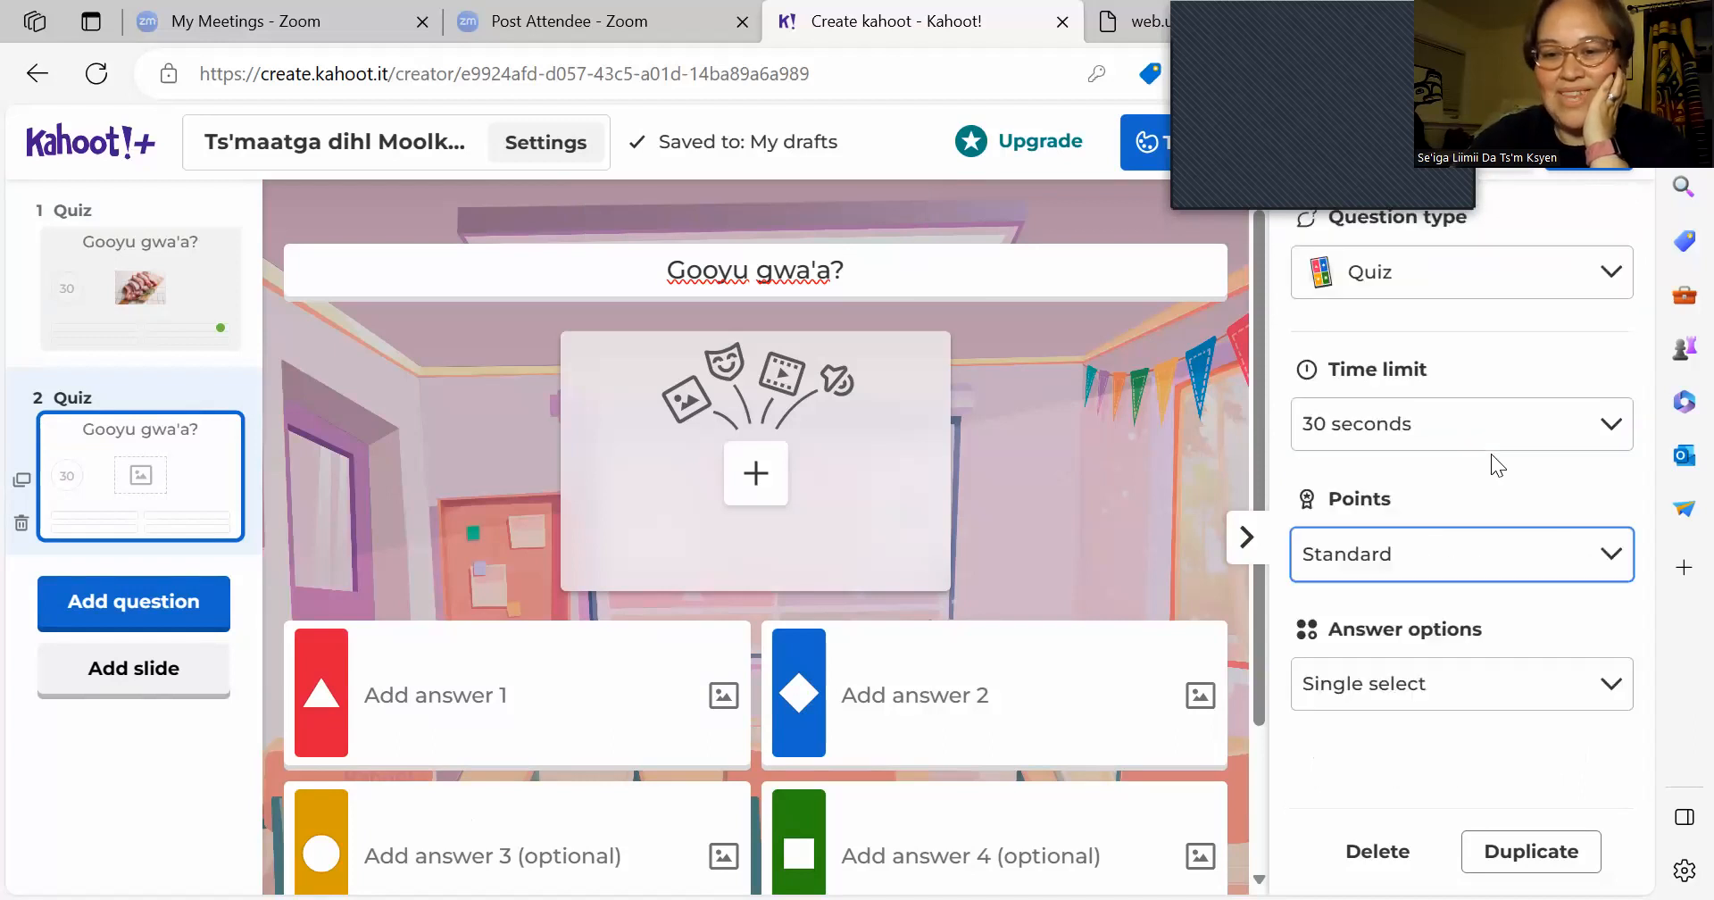
{"action": "left_click", "coordinate": [1621, 688]}
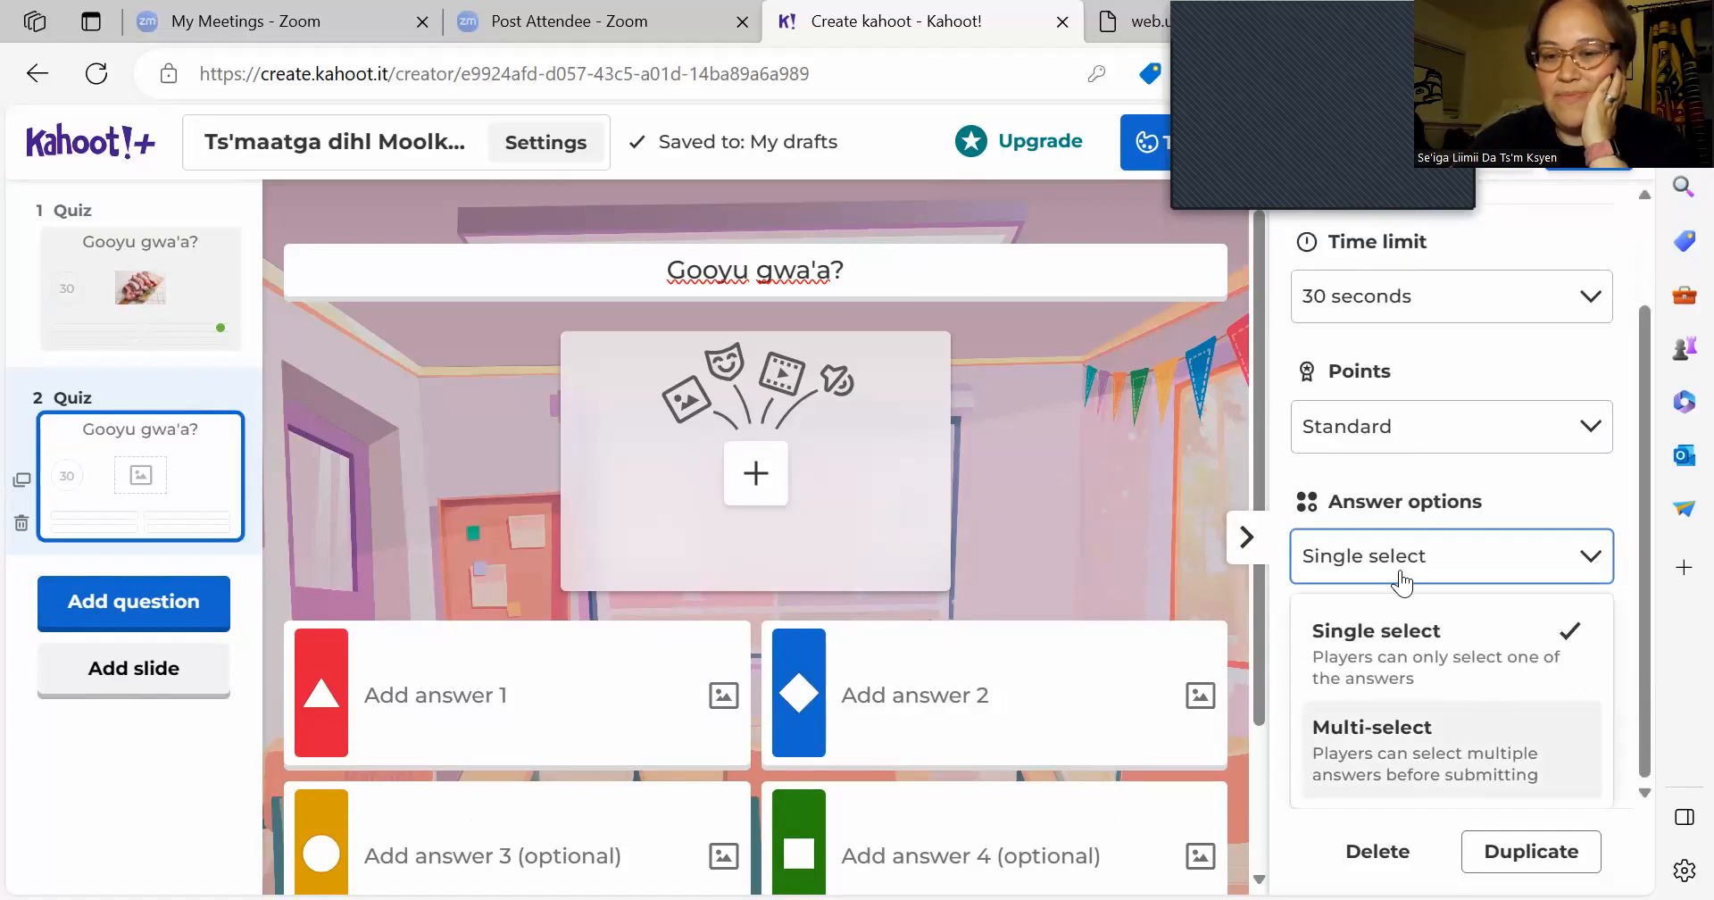
{"action": "left_click", "coordinate": [1398, 556]}
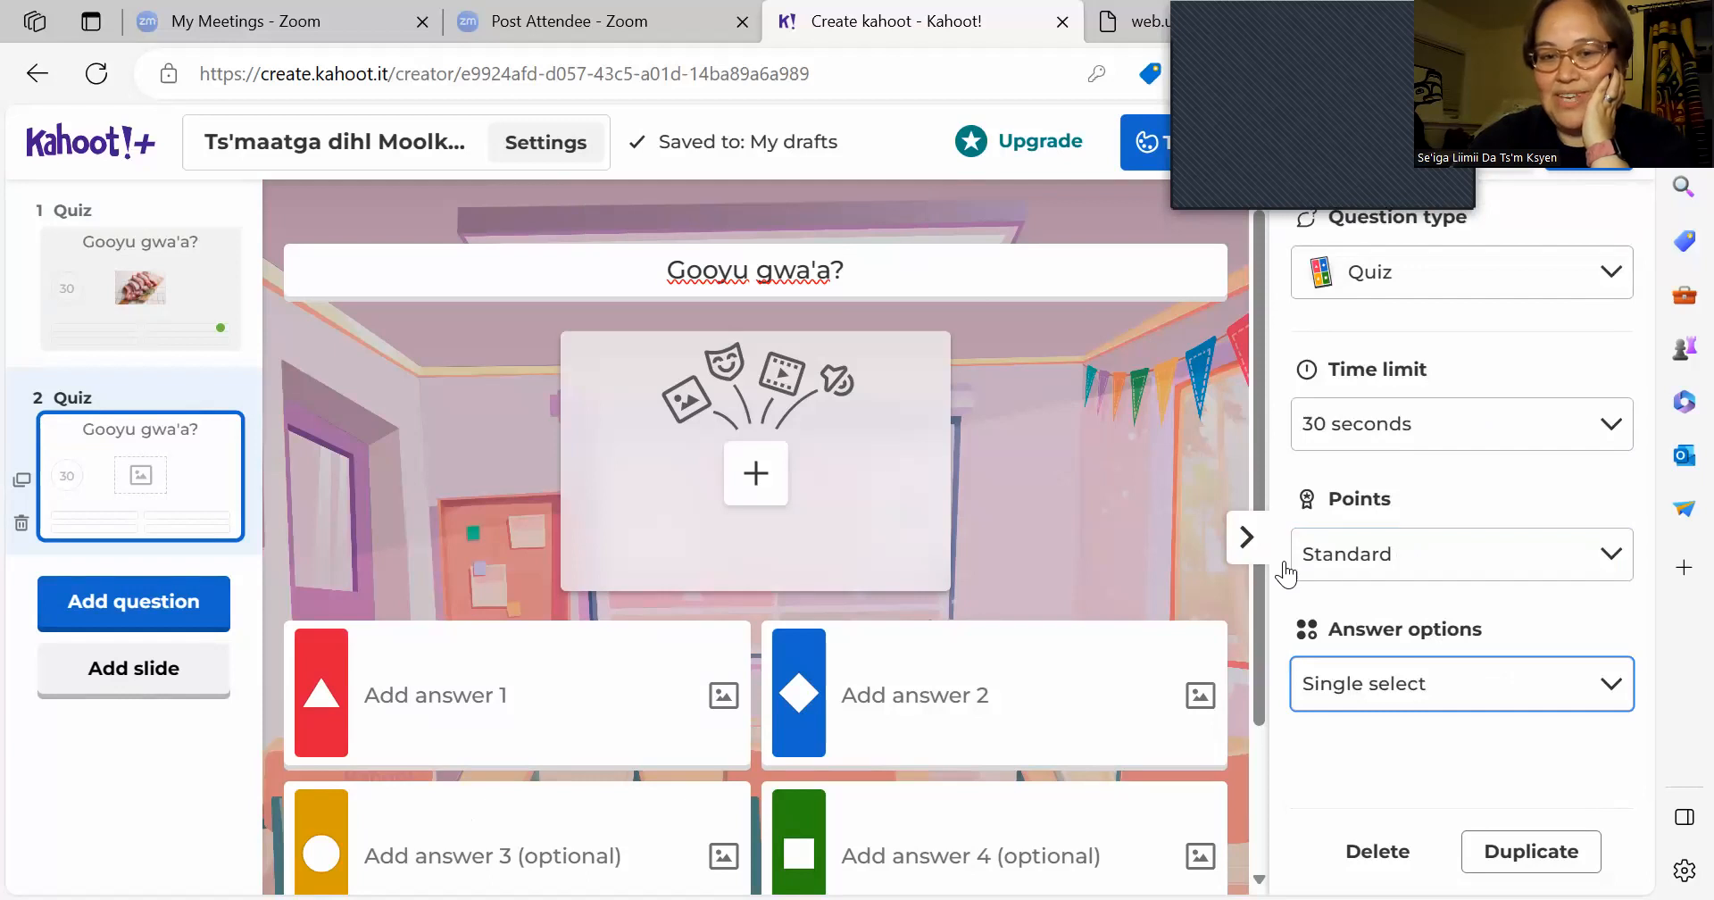
Step: Open the media library for the second question and search Getty Images for "green pepper"
{"action": "left_click", "coordinate": [756, 473]}
{"action": "left_click", "coordinate": [827, 200]}
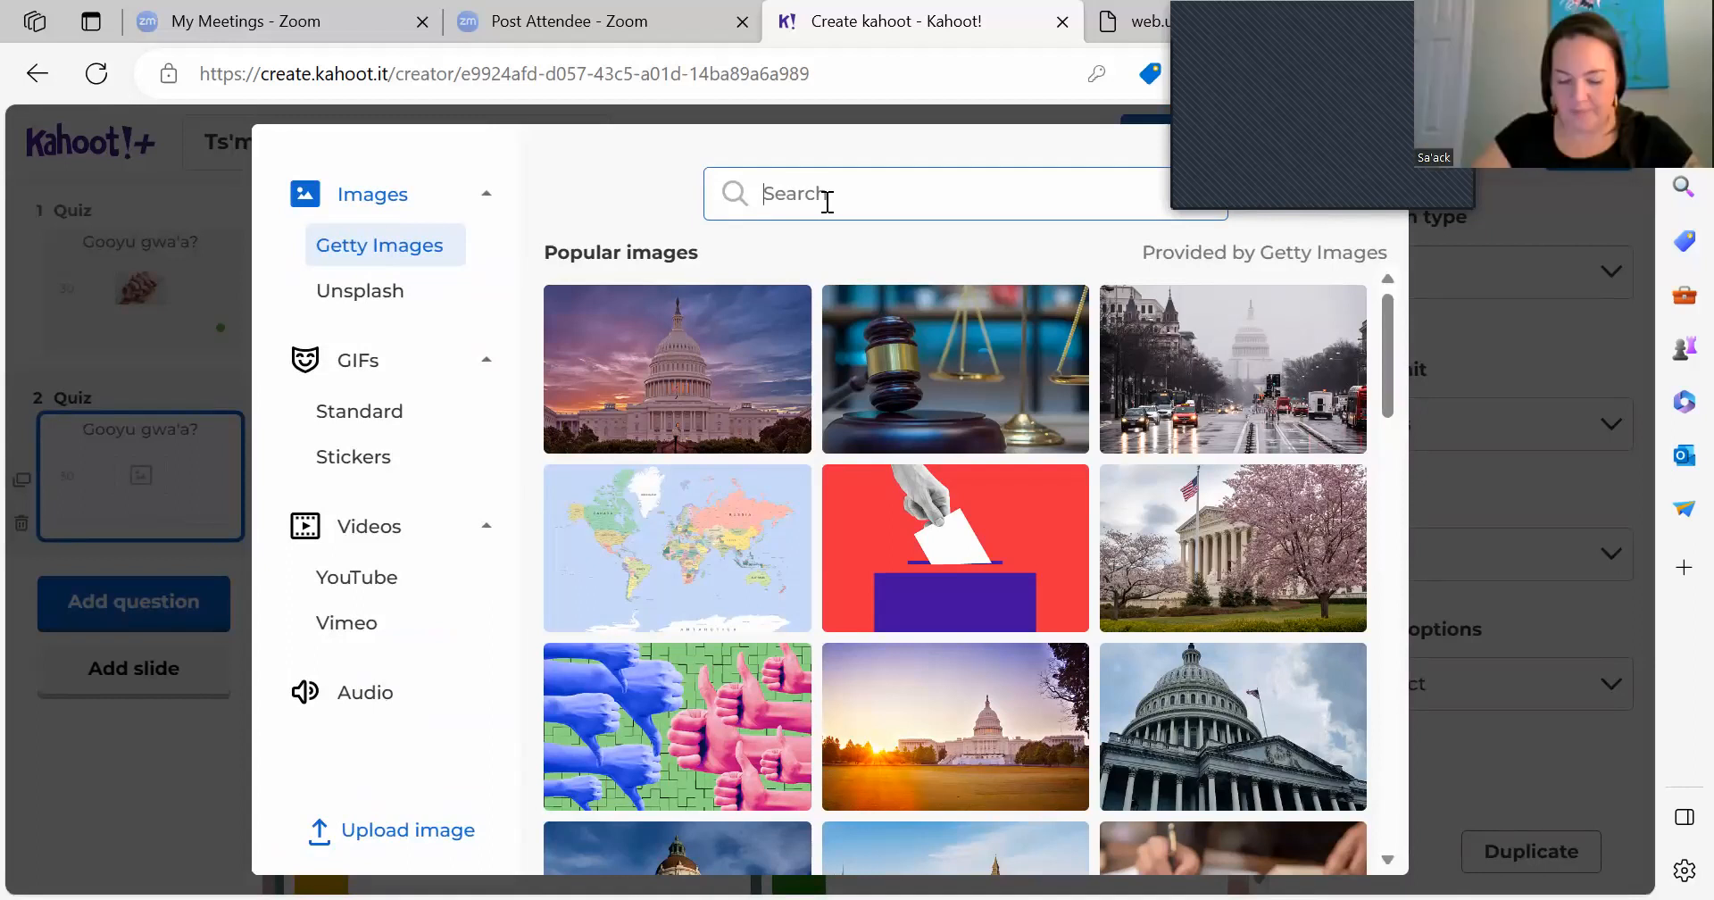
{"action": "type", "text": "green pepper"}
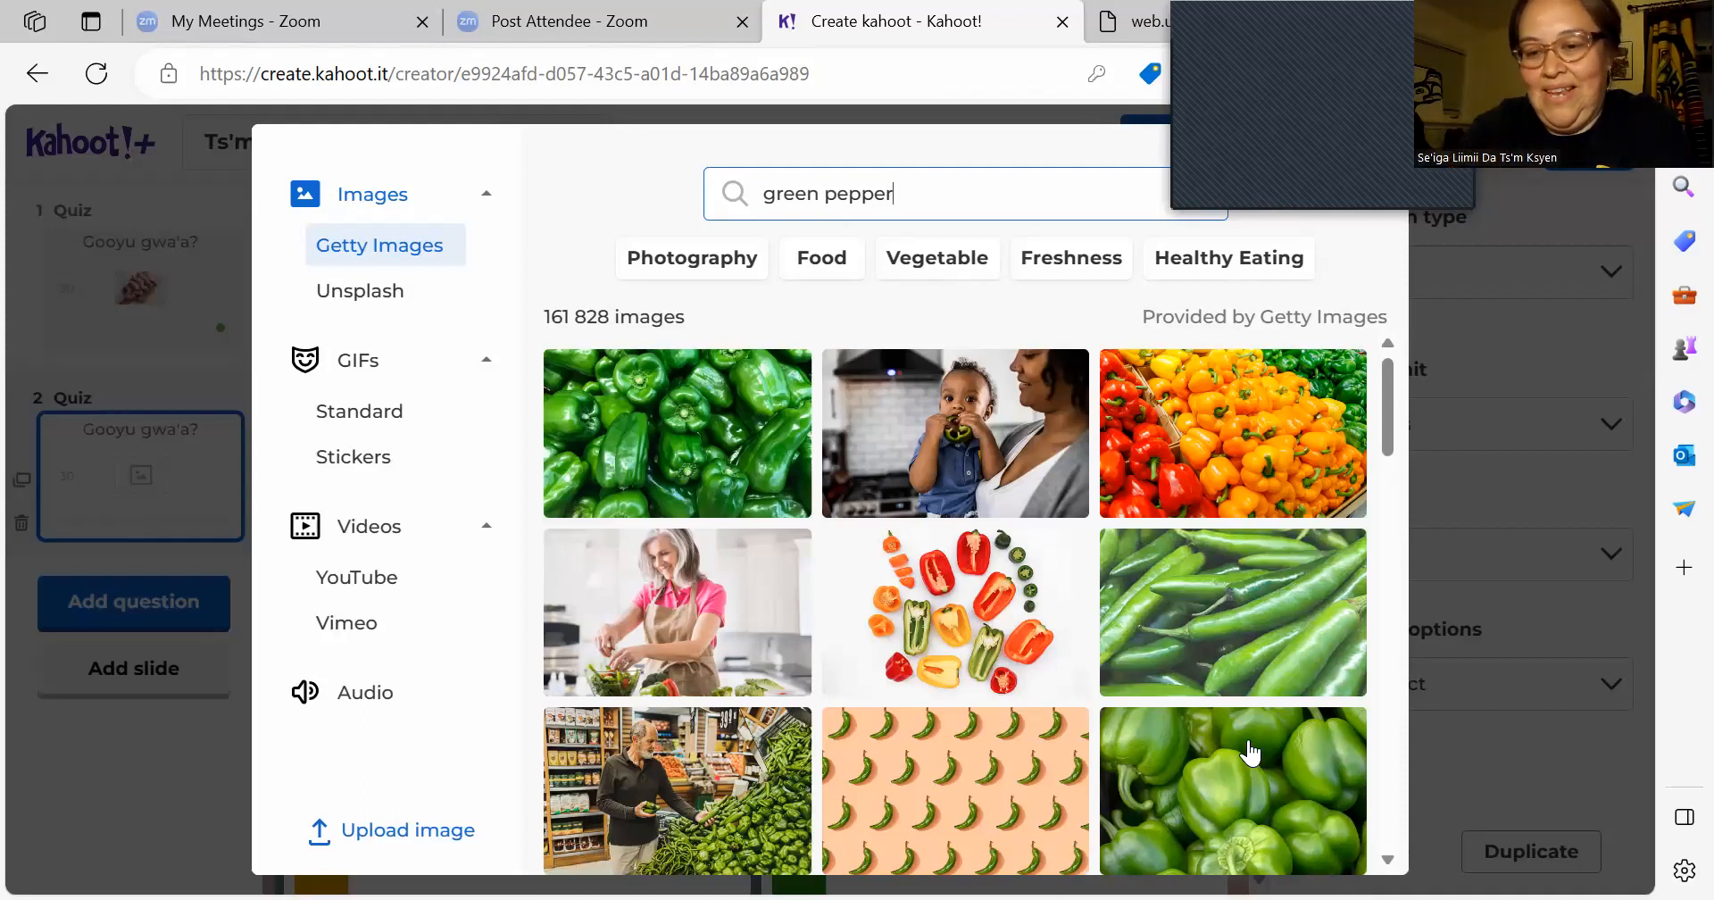
Step: Look through the "green pepper" Getty Images results for a clear picture of green bell peppers
{"action": "left_click", "coordinate": [1388, 863]}
{"action": "left_click", "coordinate": [1388, 862]}
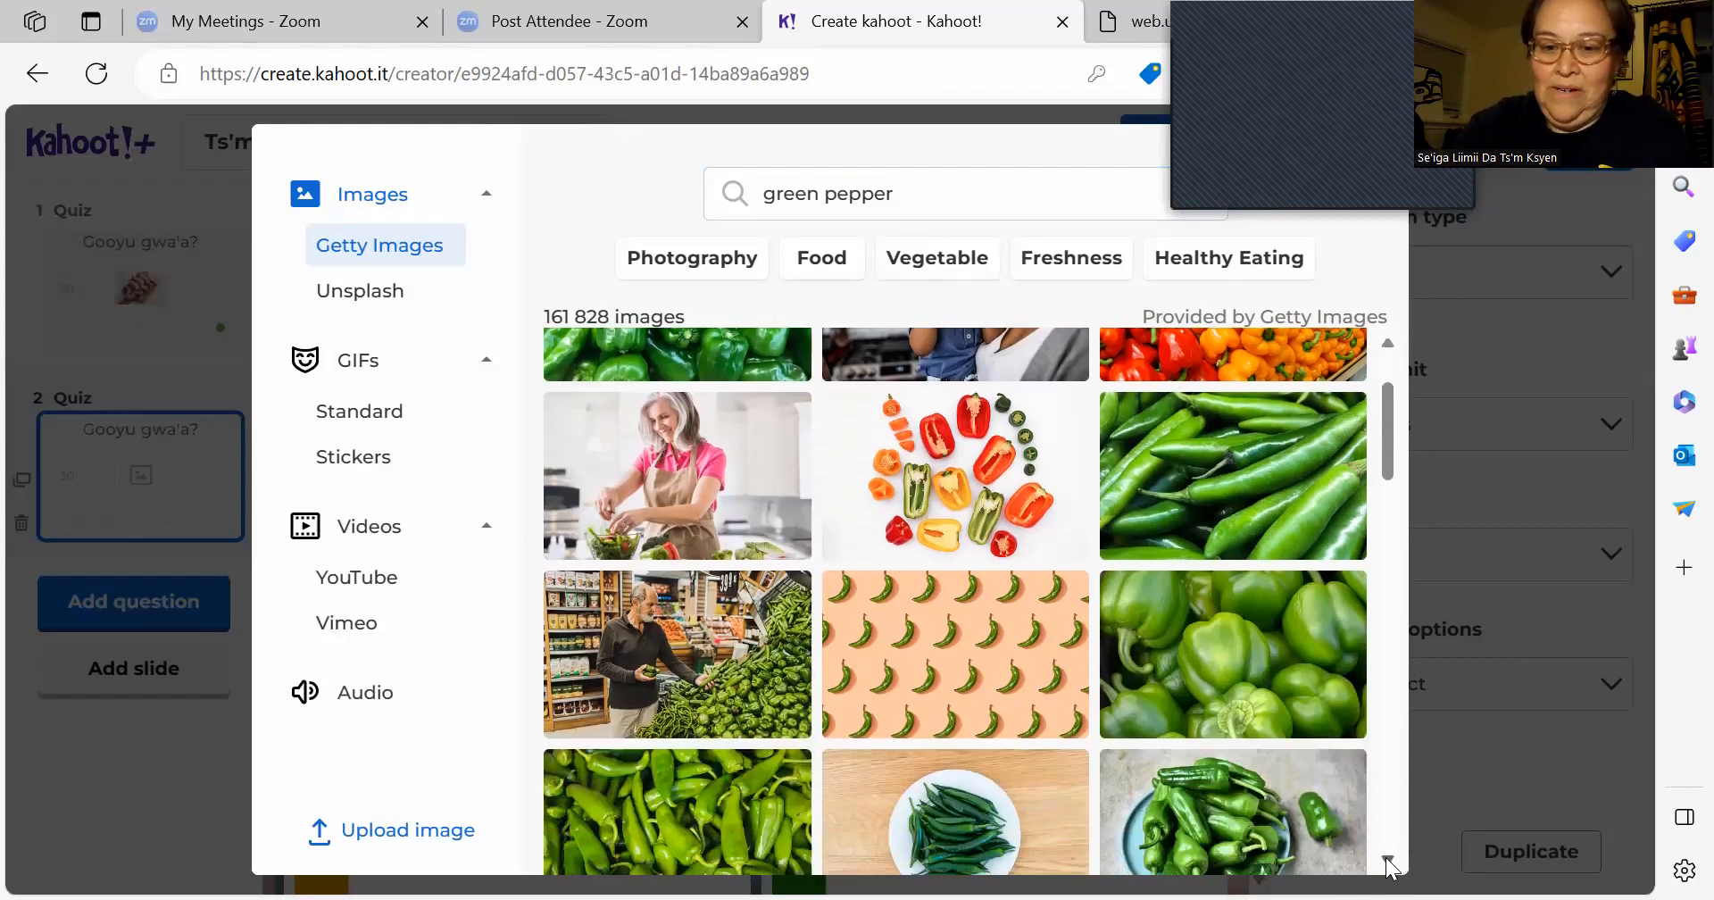
{"action": "left_click", "coordinate": [1388, 862]}
{"action": "left_click", "coordinate": [1388, 862]}
{"action": "left_click", "coordinate": [1389, 863]}
{"action": "left_click", "coordinate": [1388, 862]}
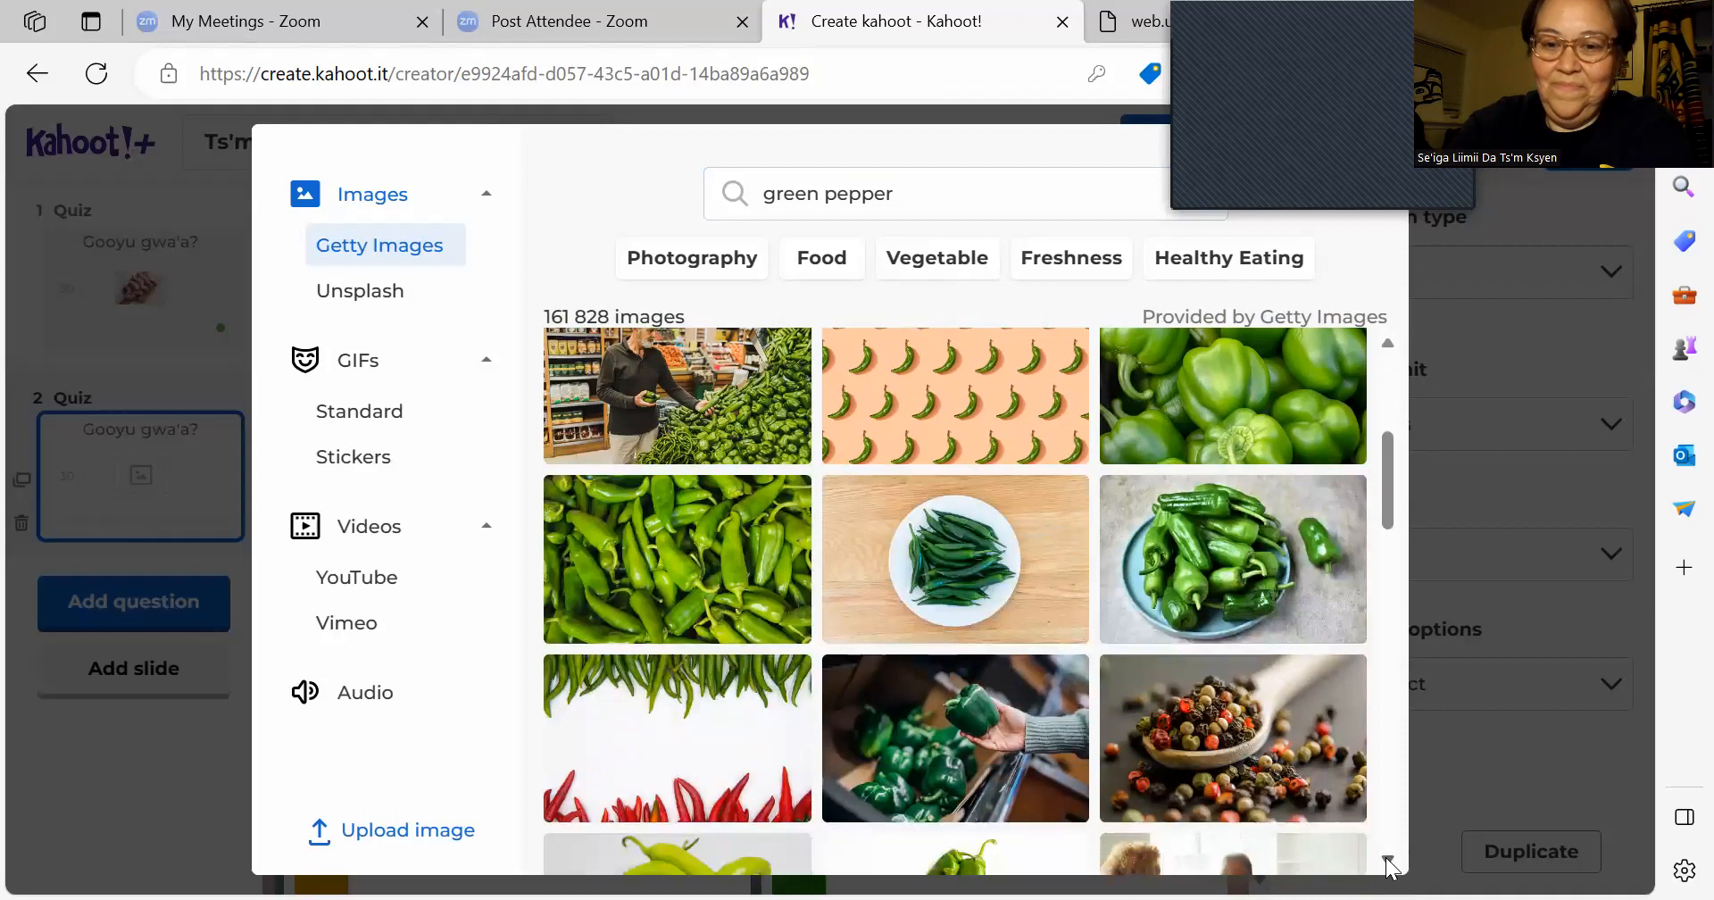
{"action": "left_click", "coordinate": [1388, 863]}
{"action": "left_click", "coordinate": [1388, 862]}
{"action": "scroll", "coordinate": [1389, 864], "scroll_direction": "down", "scroll_amount": 3}
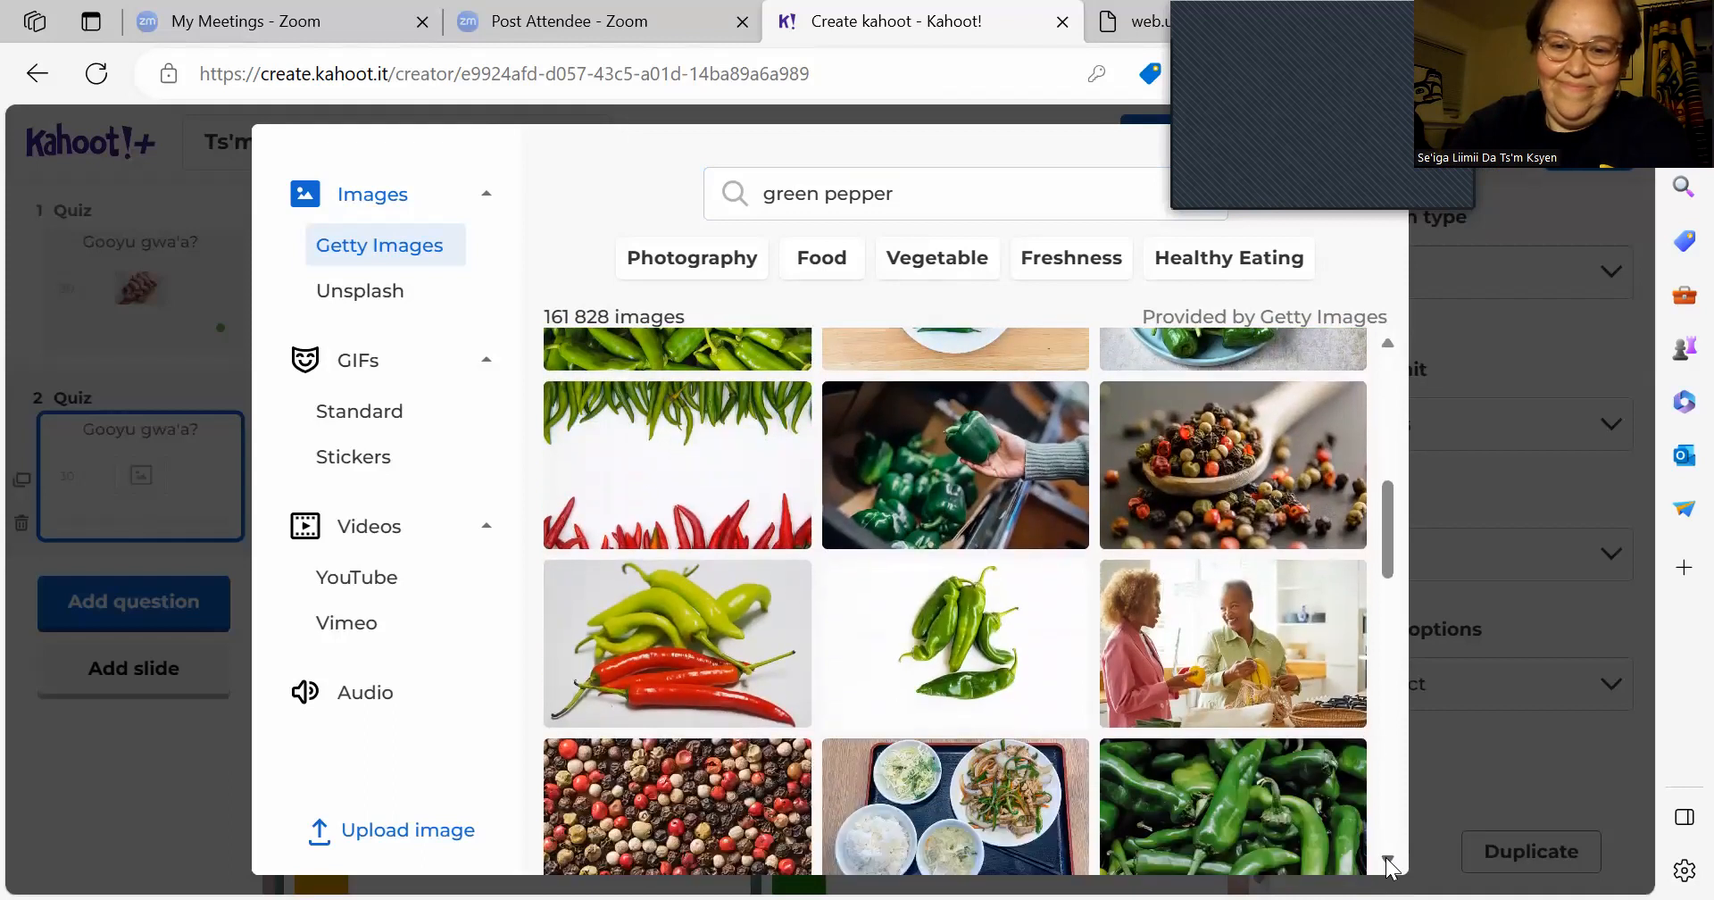
{"action": "scroll", "coordinate": [1389, 864], "scroll_direction": "down", "scroll_amount": 3}
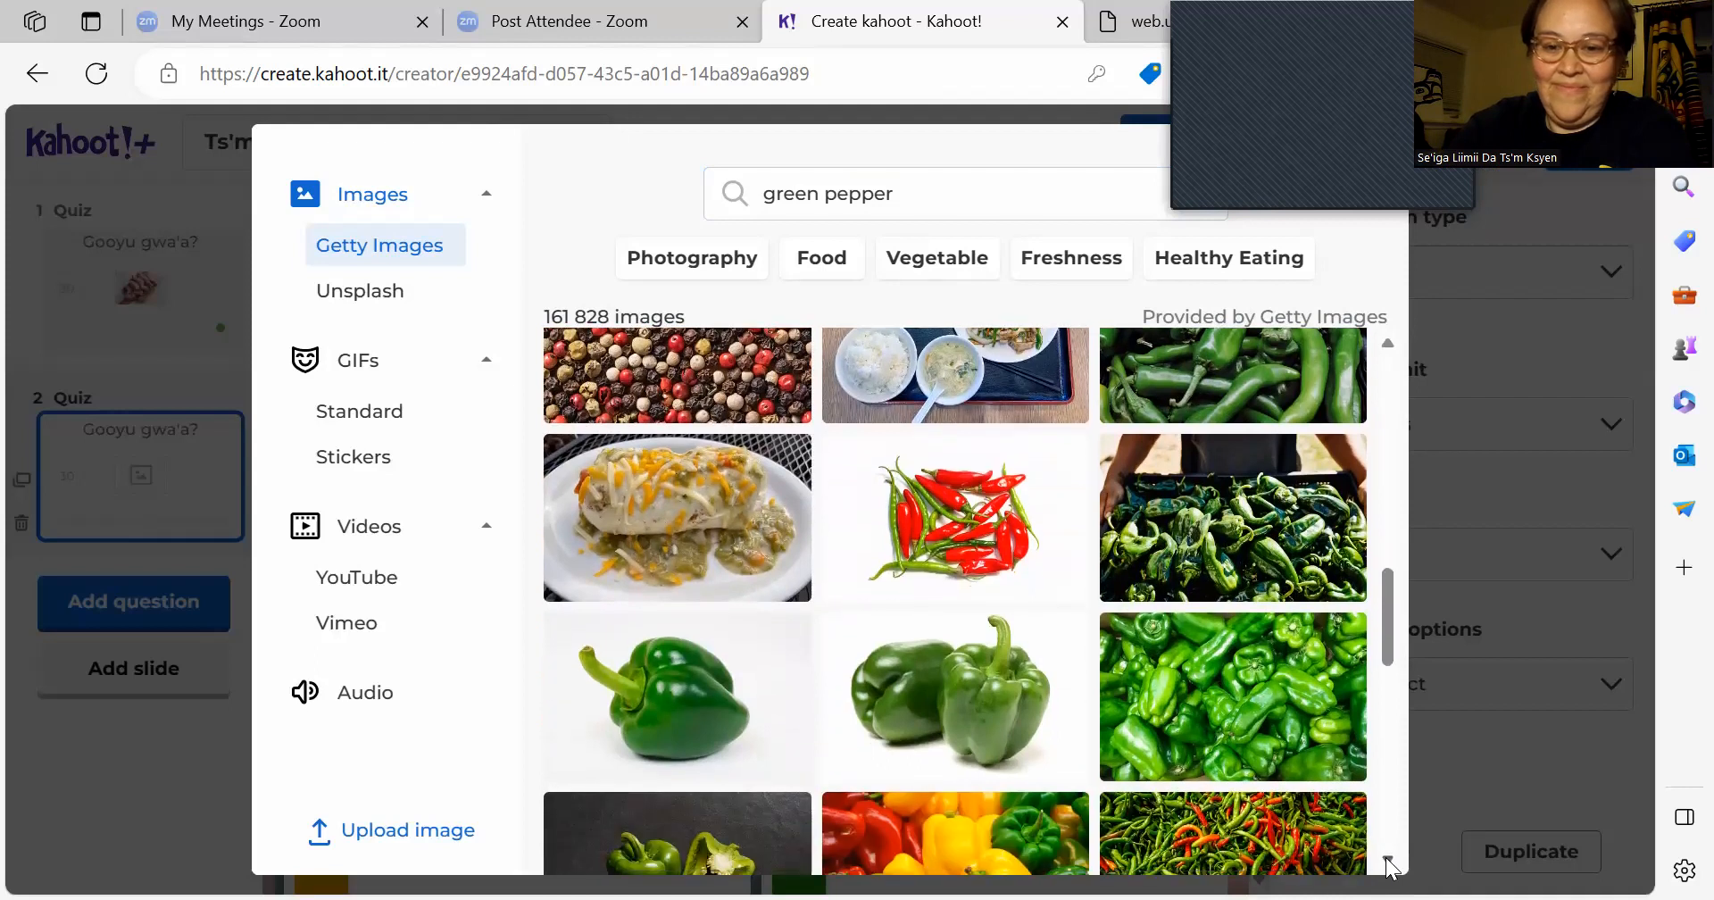
{"action": "scroll", "coordinate": [1389, 864], "scroll_direction": "down", "scroll_amount": 2}
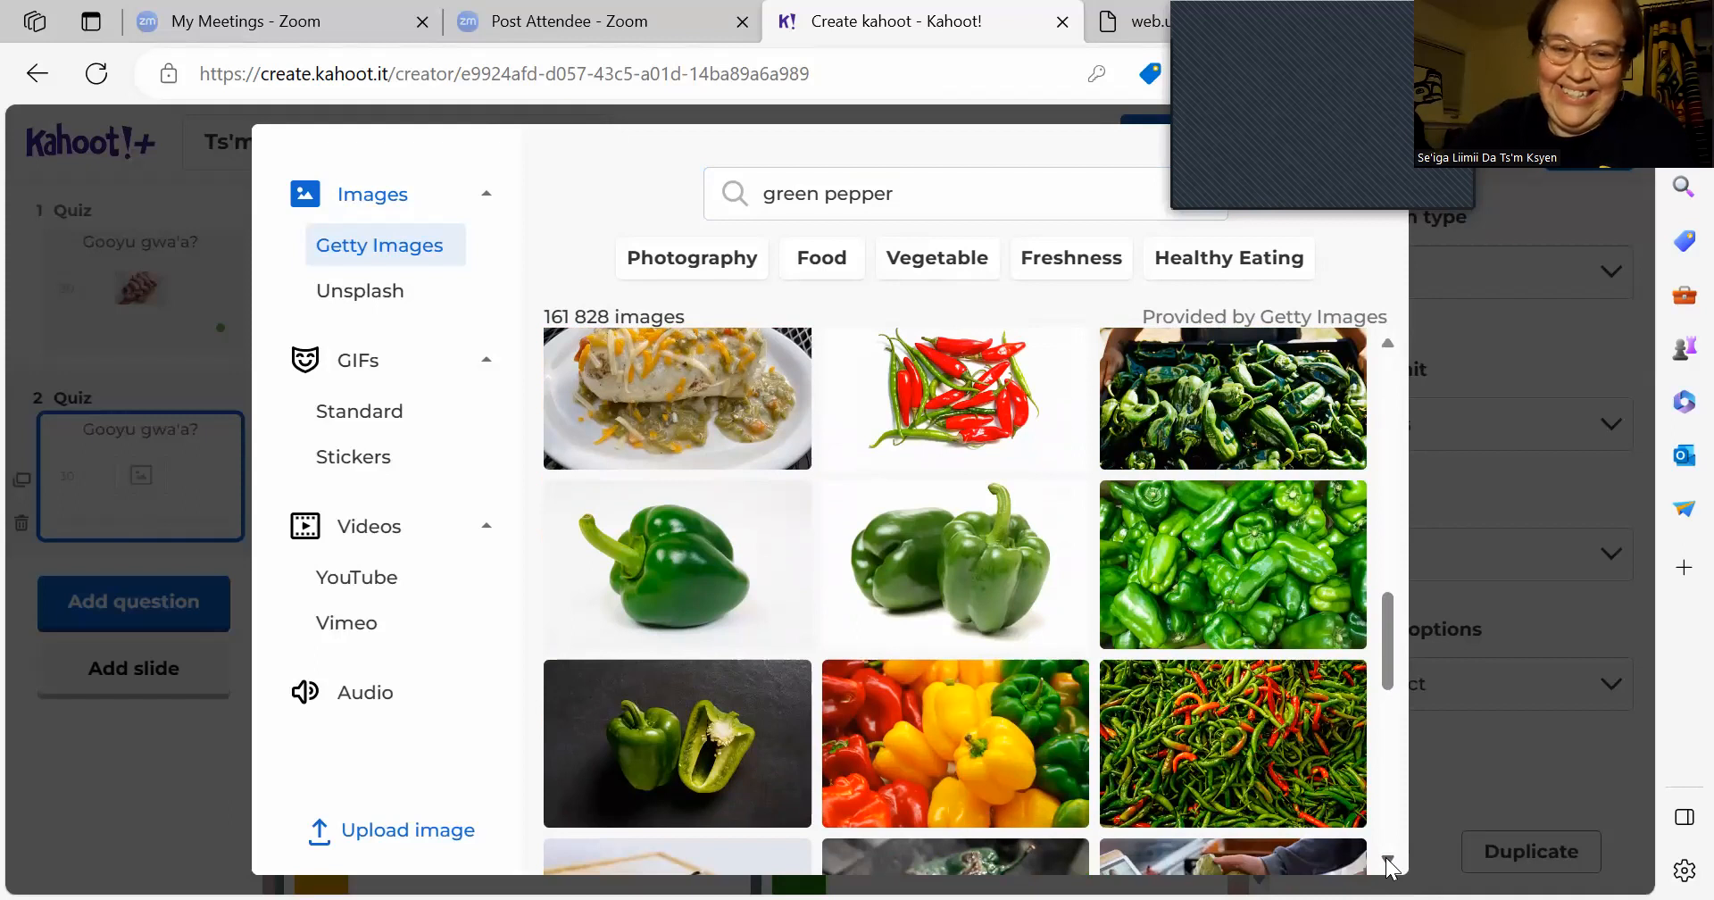
{"action": "left_click", "coordinate": [1389, 861]}
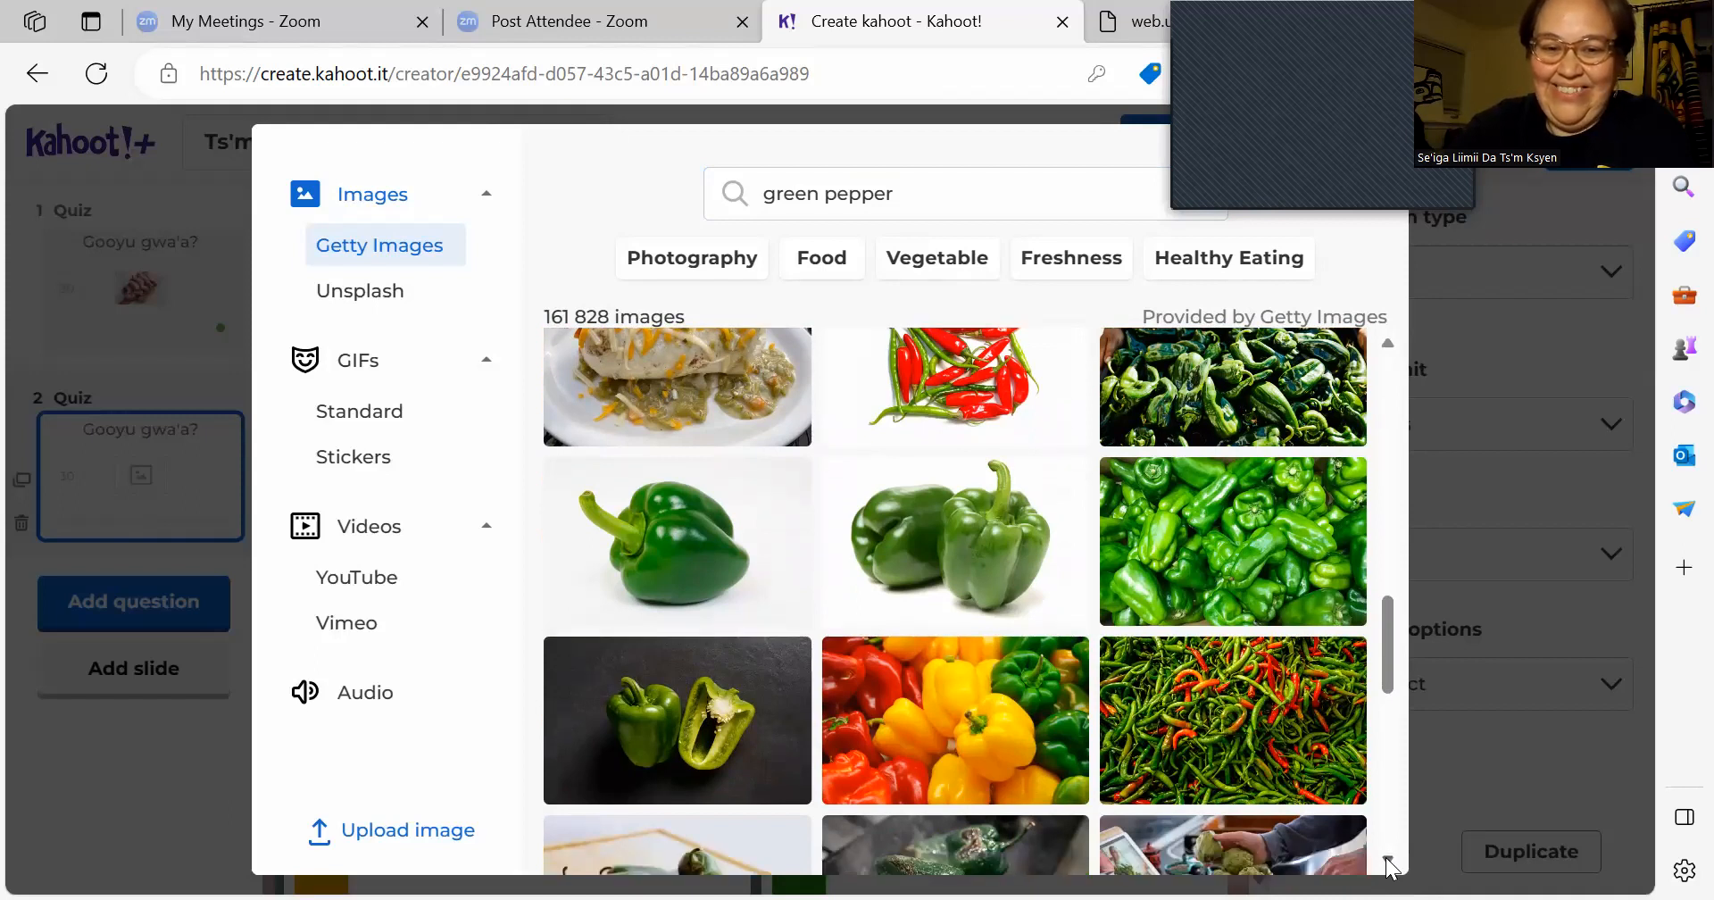
{"action": "left_click", "coordinate": [1389, 862]}
{"action": "left_click", "coordinate": [1389, 862]}
{"action": "left_click", "coordinate": [1389, 862]}
{"action": "left_click", "coordinate": [1389, 862]}
{"action": "left_click", "coordinate": [1389, 862]}
{"action": "left_click", "coordinate": [1389, 863]}
{"action": "left_click", "coordinate": [1389, 863]}
{"action": "left_click", "coordinate": [1389, 862]}
{"action": "left_click", "coordinate": [1389, 862]}
{"action": "left_click", "coordinate": [1389, 862]}
{"action": "left_click", "coordinate": [1389, 862]}
{"action": "left_click", "coordinate": [1389, 862]}
{"action": "left_click", "coordinate": [1389, 862]}
{"action": "left_click", "coordinate": [1389, 863]}
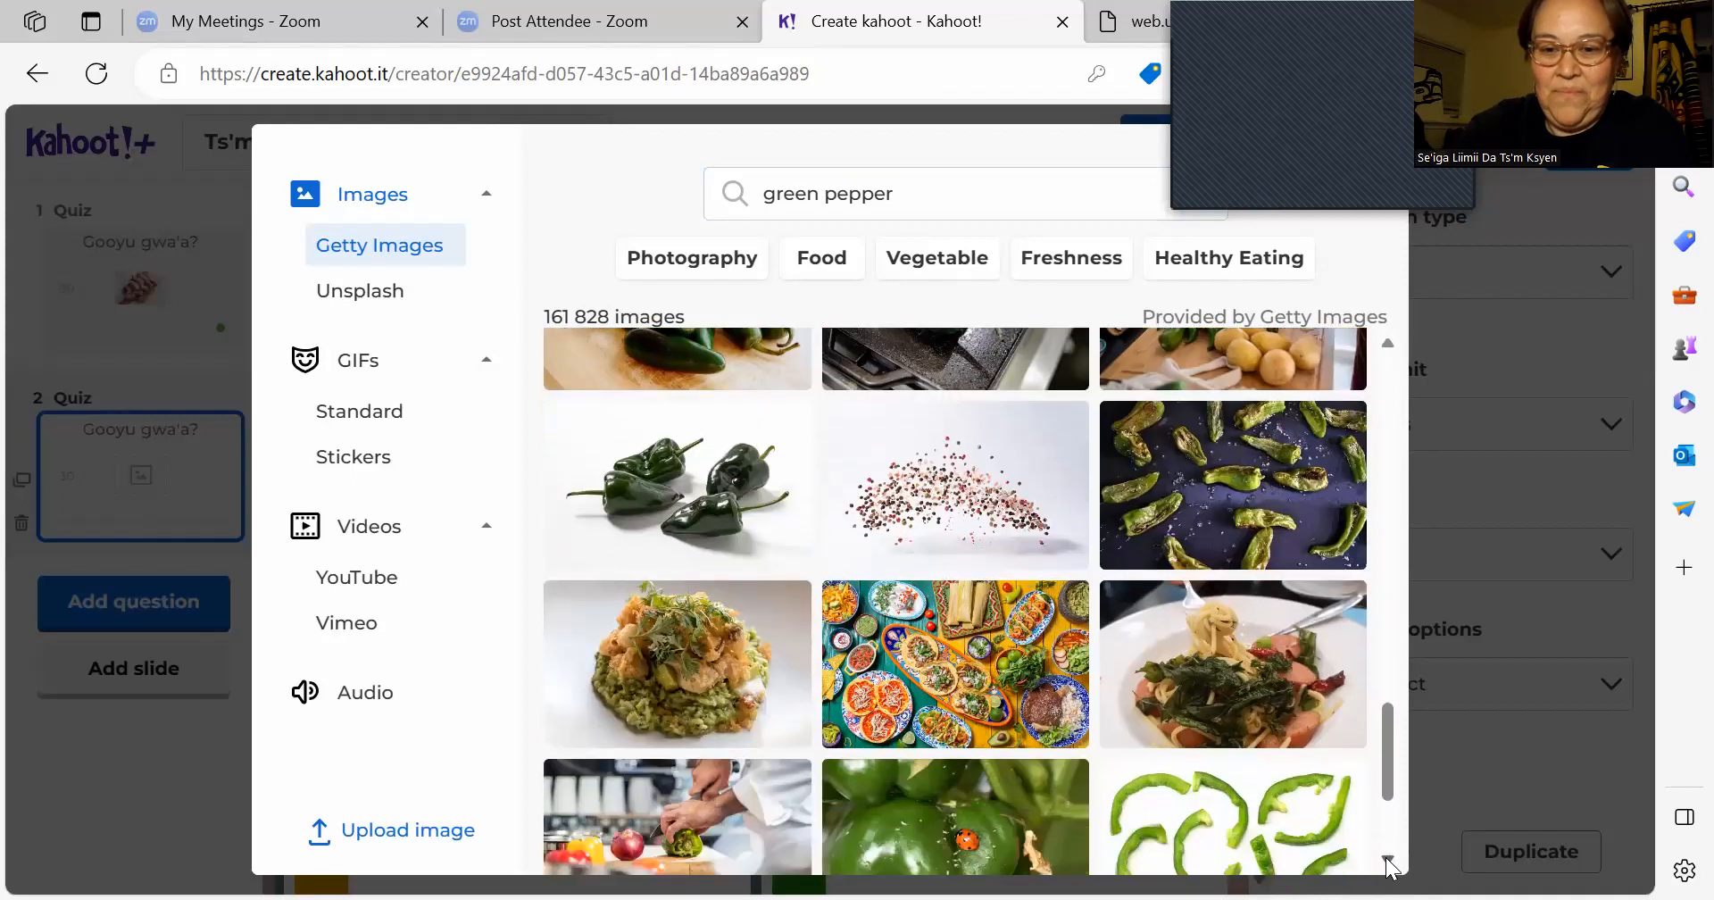
{"action": "left_click", "coordinate": [1389, 862]}
{"action": "left_click", "coordinate": [1389, 862]}
{"action": "left_click", "coordinate": [1390, 862]}
{"action": "left_click", "coordinate": [1389, 862]}
{"action": "left_click", "coordinate": [1389, 862]}
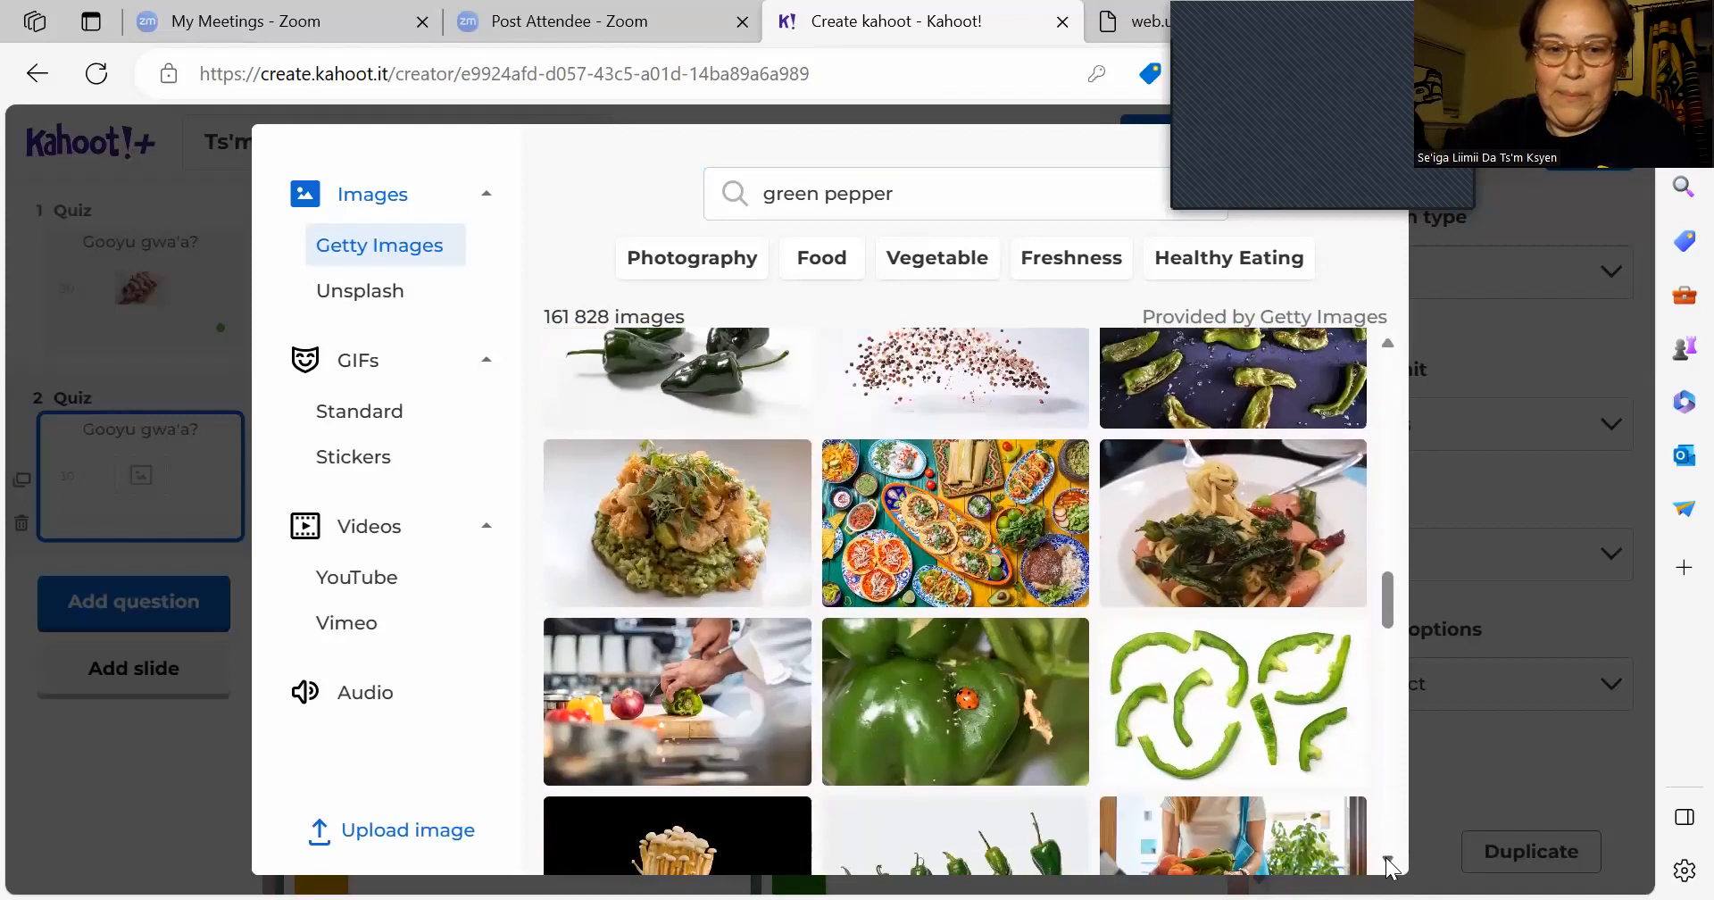
{"action": "left_click", "coordinate": [1389, 862]}
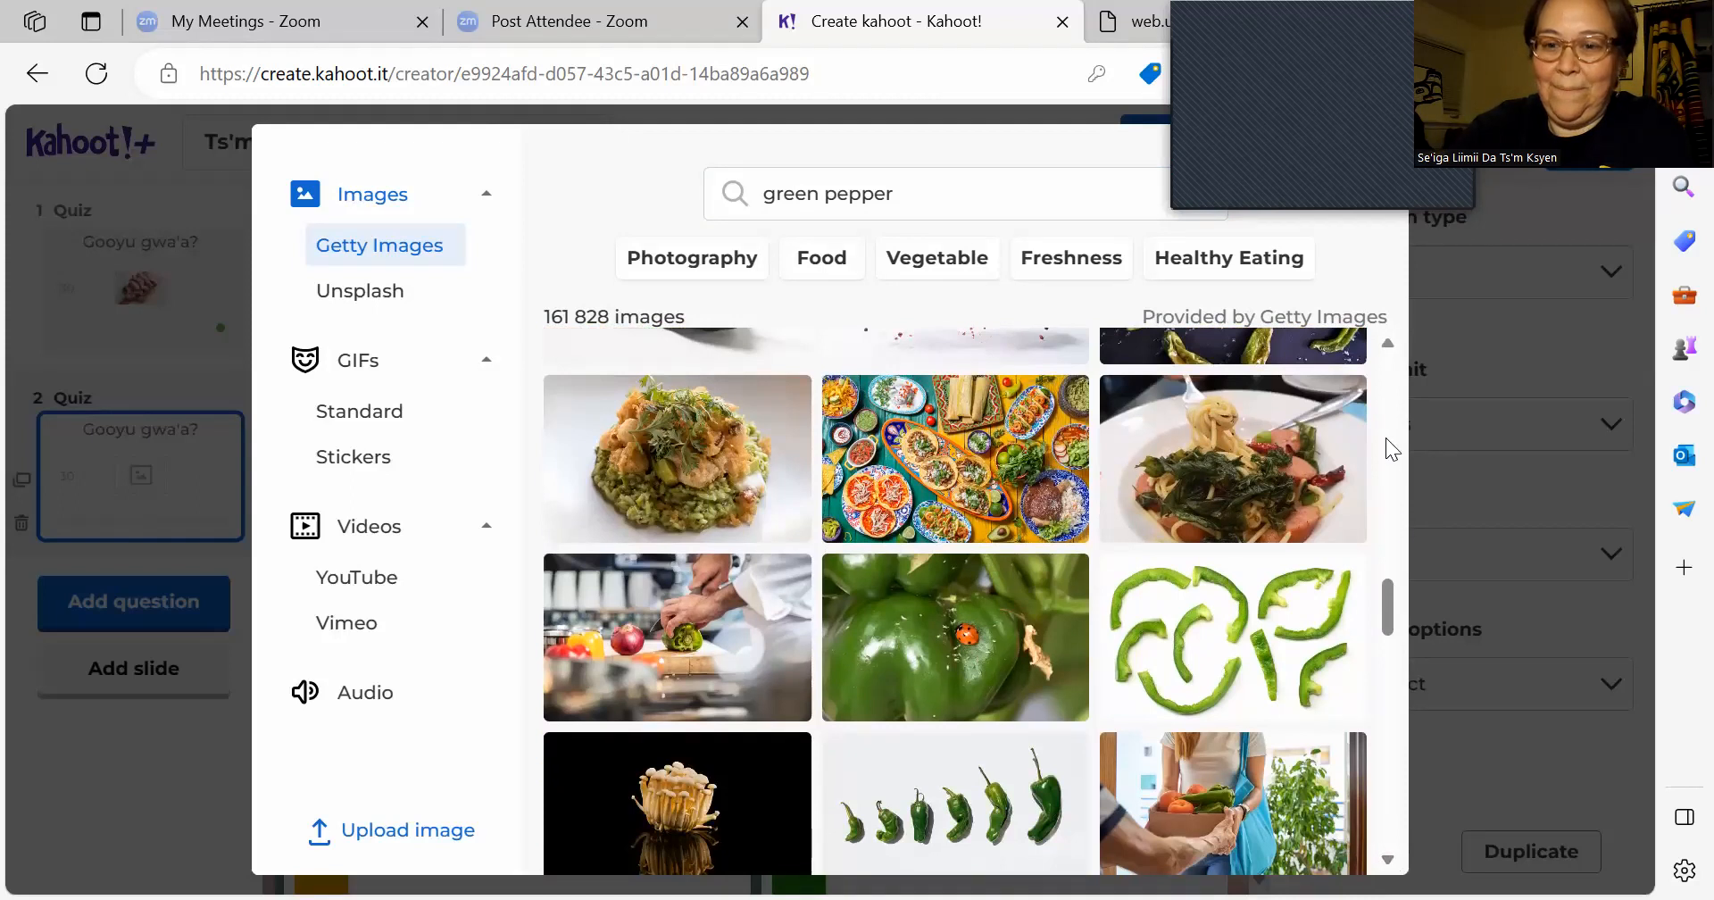
Step: Insert the picture of a whole and a halved green pepper on a dark background into the second question
{"action": "left_click", "coordinate": [1388, 345]}
{"action": "left_click", "coordinate": [1388, 344]}
{"action": "left_click", "coordinate": [1388, 345]}
{"action": "left_click", "coordinate": [1388, 345]}
{"action": "left_click", "coordinate": [1388, 345]}
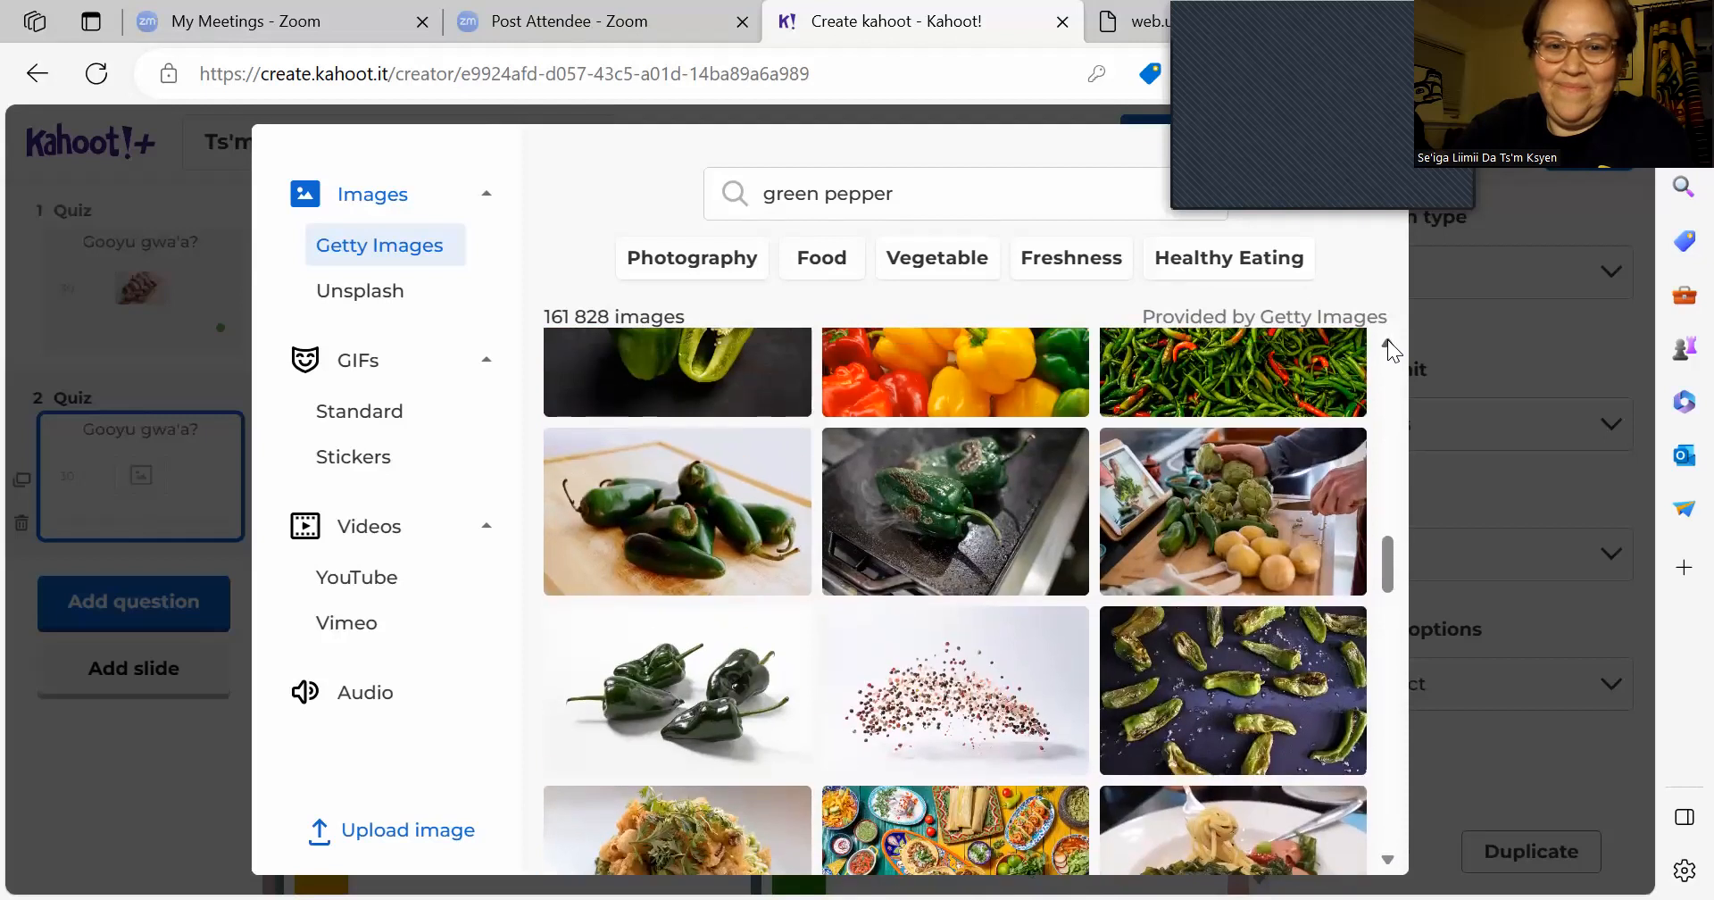
{"action": "left_click", "coordinate": [1388, 344]}
{"action": "left_click", "coordinate": [1388, 345]}
{"action": "left_click", "coordinate": [1388, 345]}
{"action": "left_click", "coordinate": [1388, 344]}
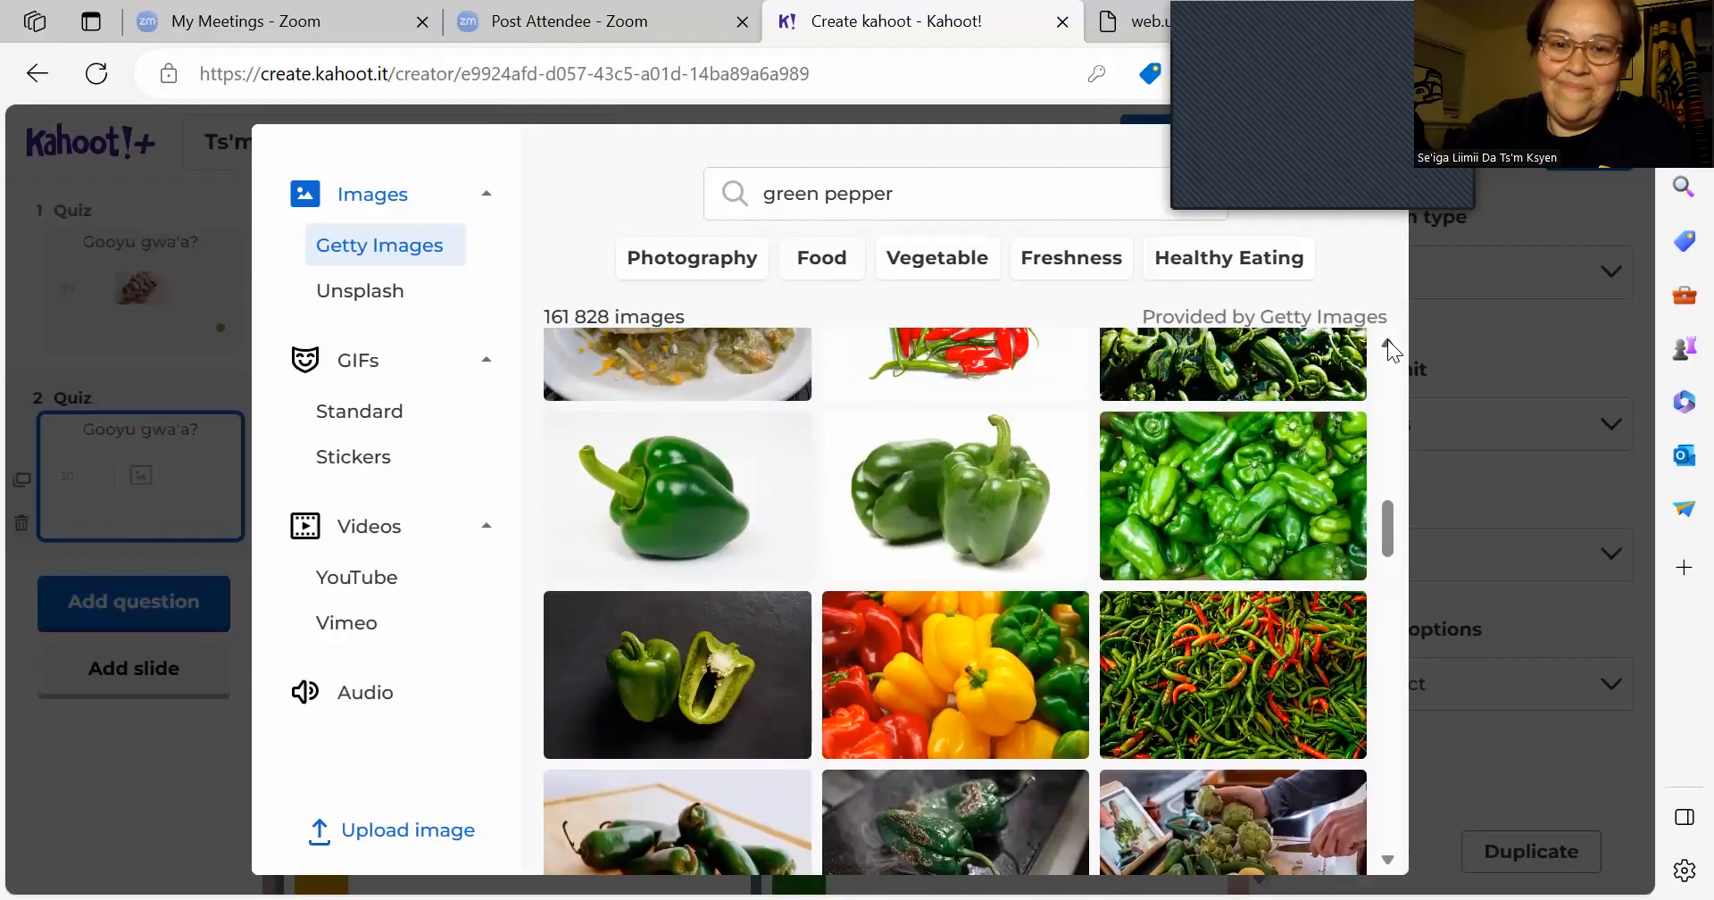
{"action": "left_click", "coordinate": [1388, 345]}
{"action": "left_click", "coordinate": [1388, 344]}
{"action": "left_click", "coordinate": [1388, 345]}
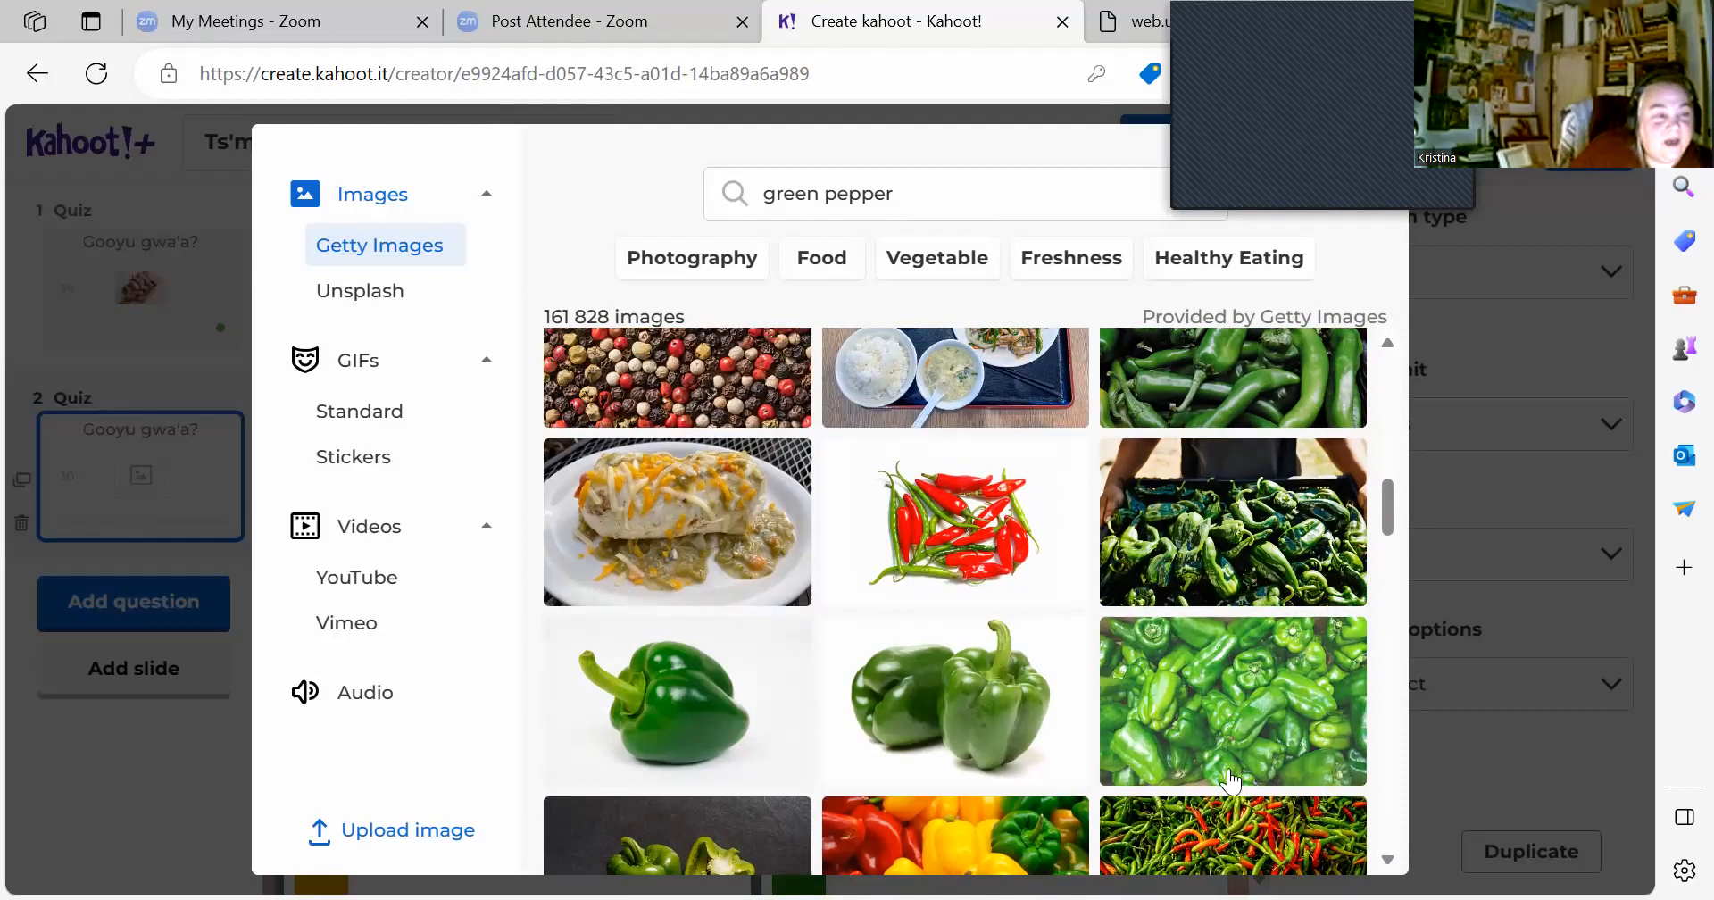
{"action": "scroll", "coordinate": [1390, 861], "scroll_direction": "down", "scroll_amount": 3}
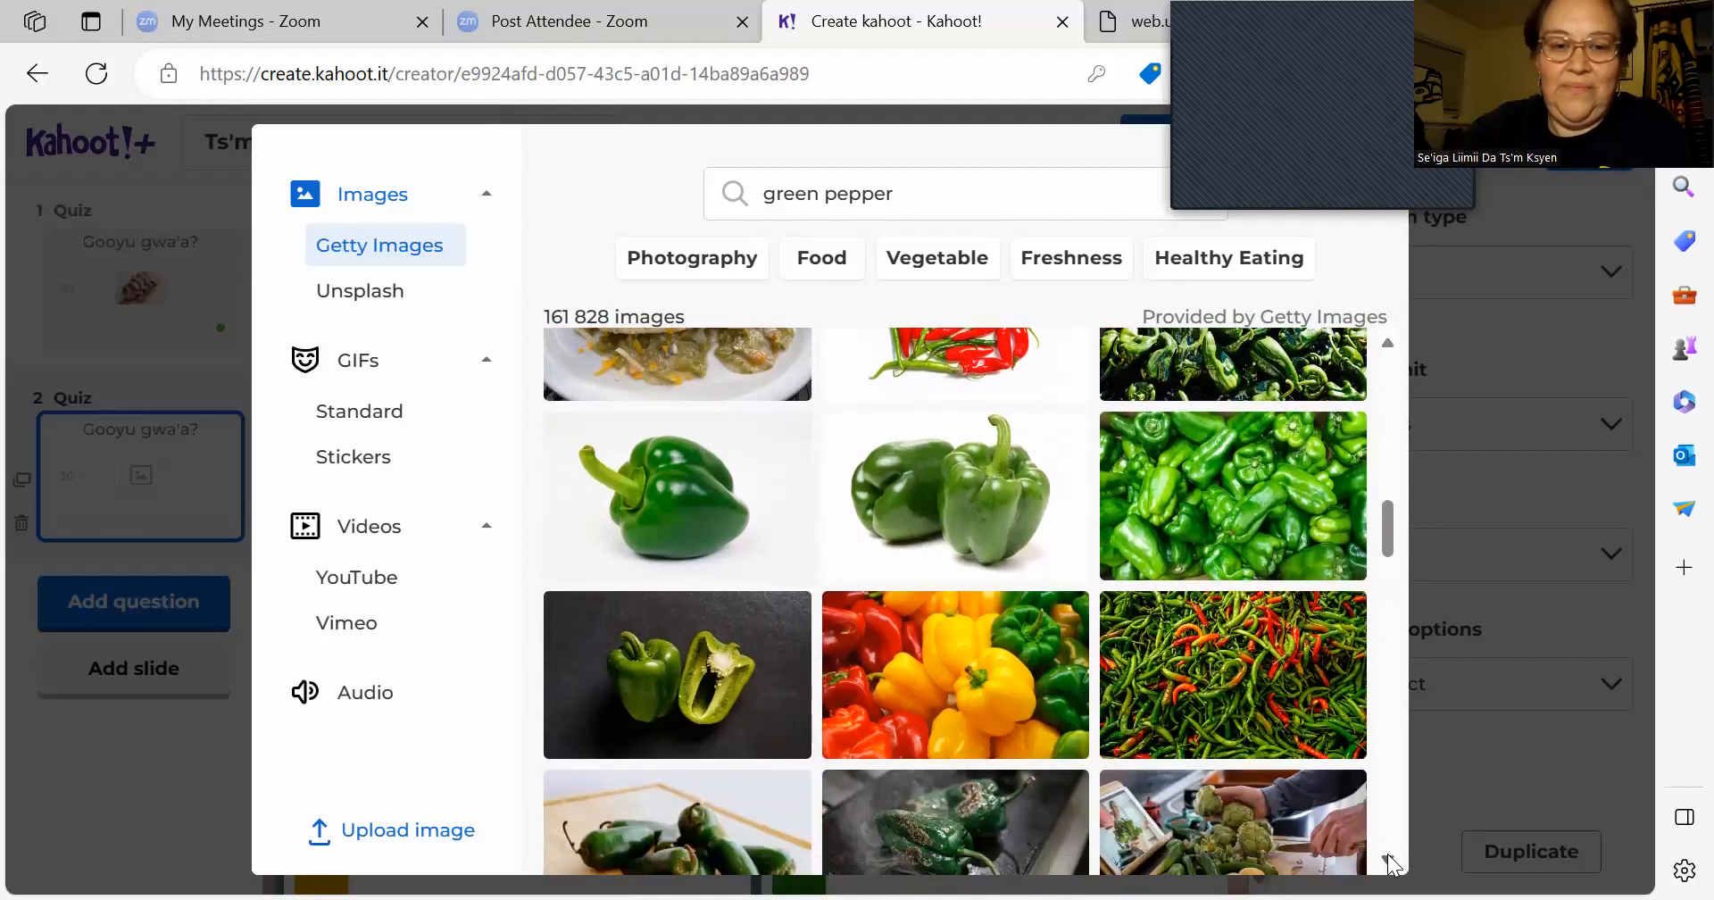
{"action": "left_click", "coordinate": [707, 708]}
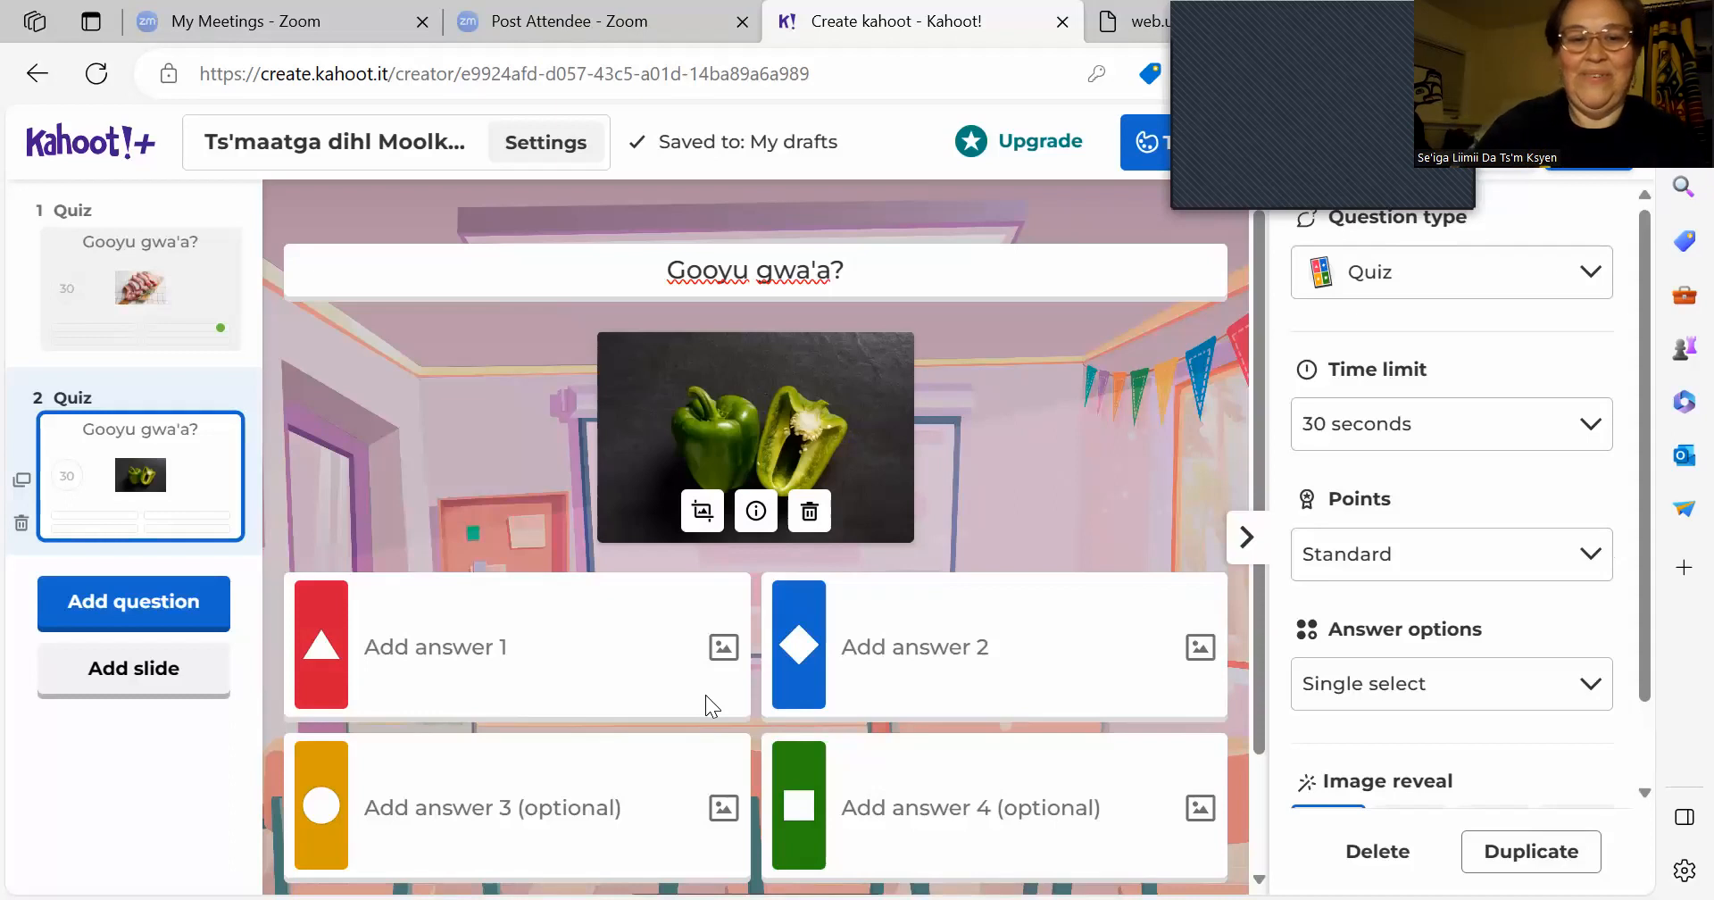
Step: Enter "mełiitga pepa" as answer 1 of the second question, inserting ł as a special character, and mark it as correct
{"action": "left_click", "coordinate": [626, 637]}
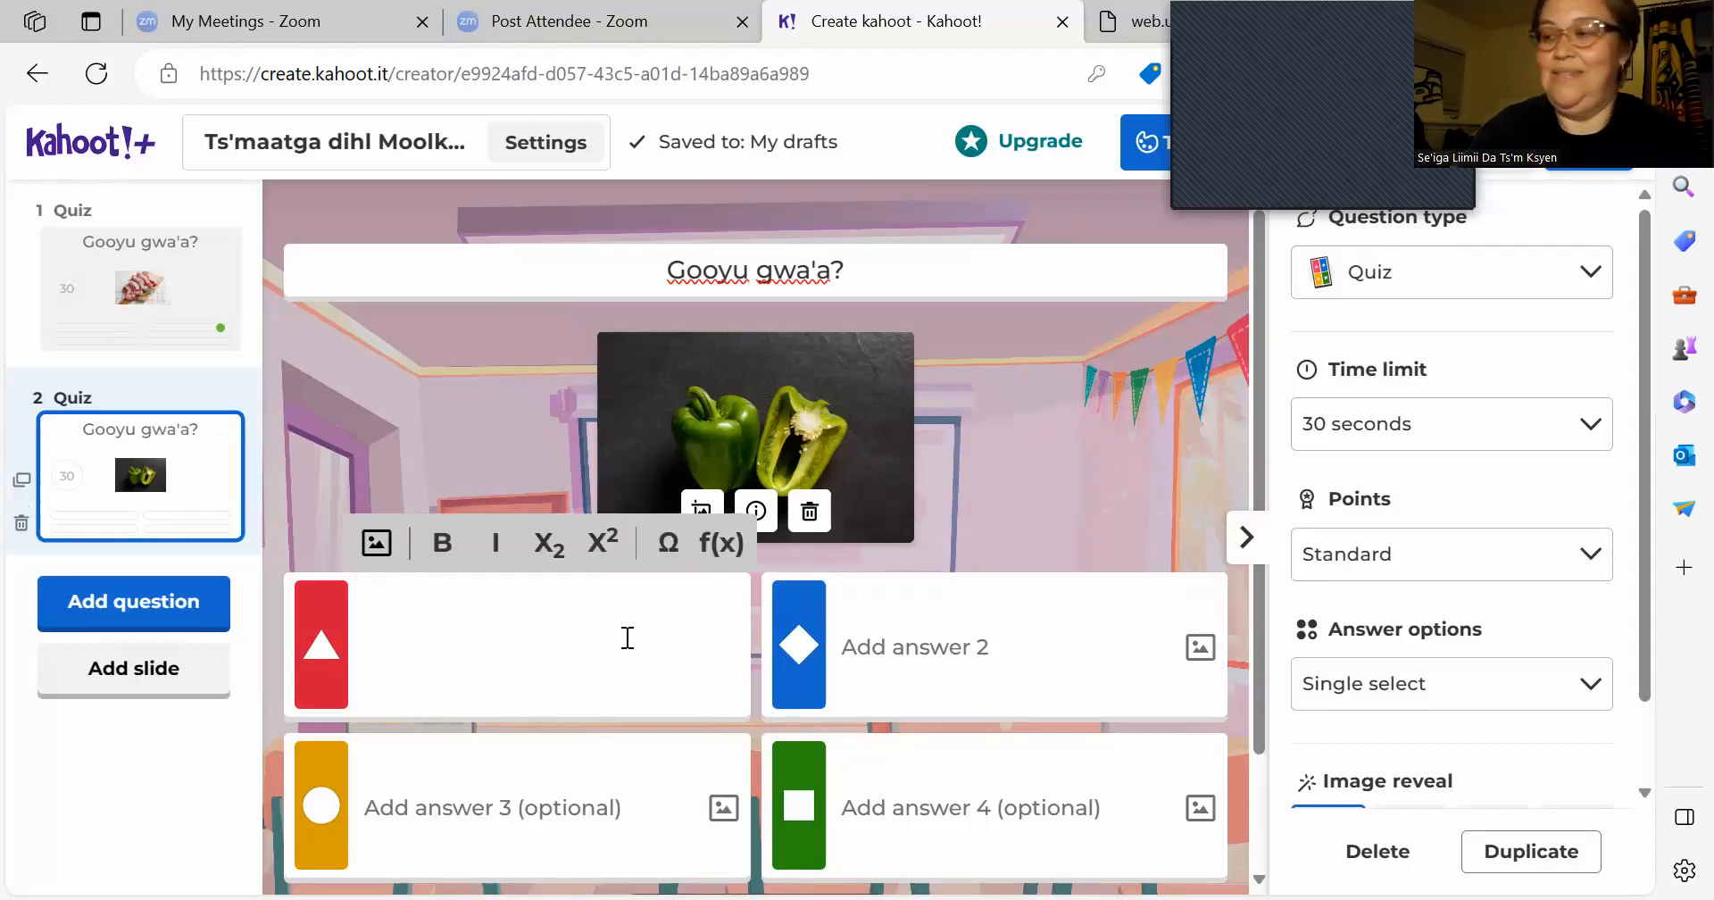
{"action": "type", "text": "me"}
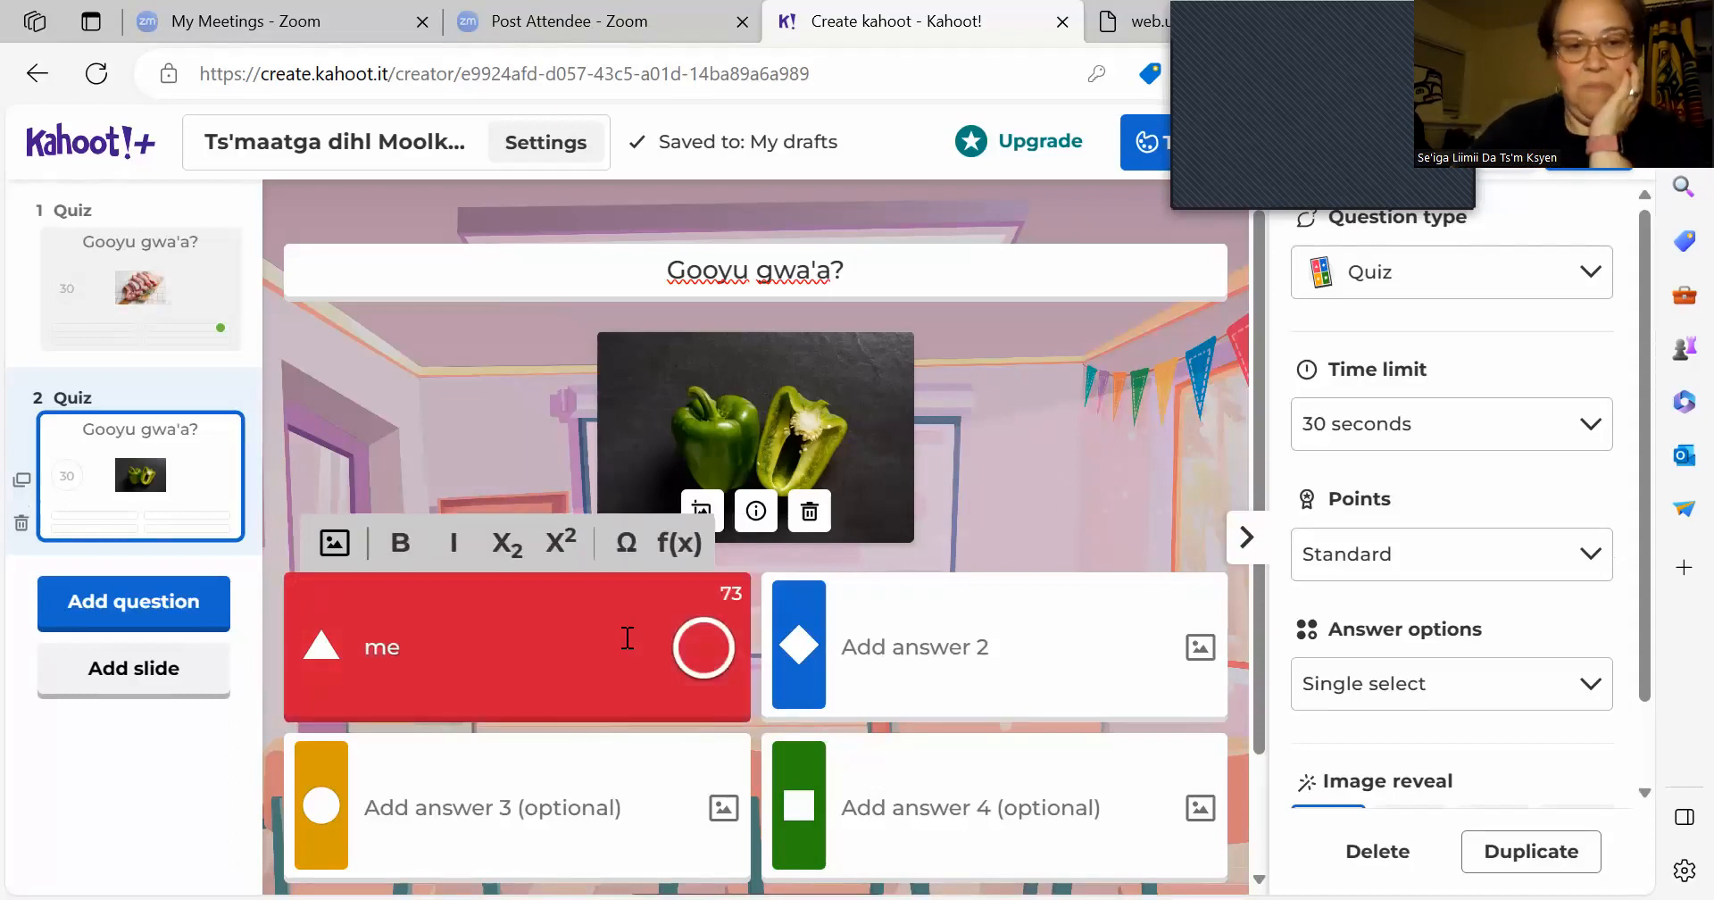
{"action": "left_click", "coordinate": [639, 537]}
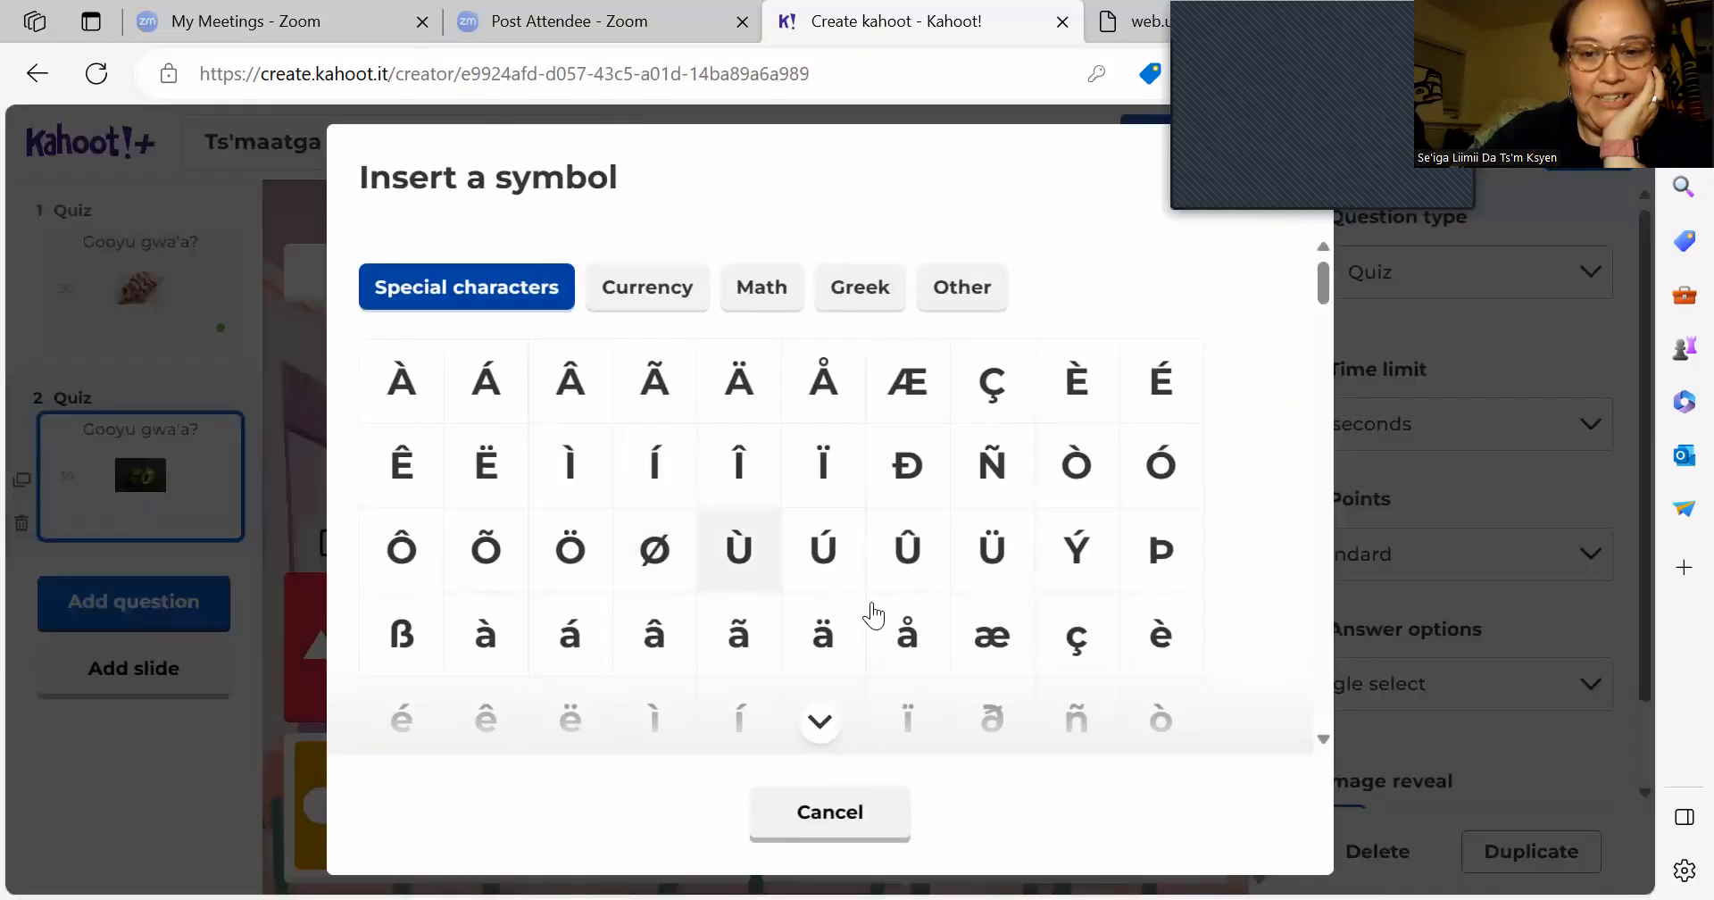
{"action": "scroll", "coordinate": [1321, 723], "scroll_direction": "down", "scroll_amount": 10}
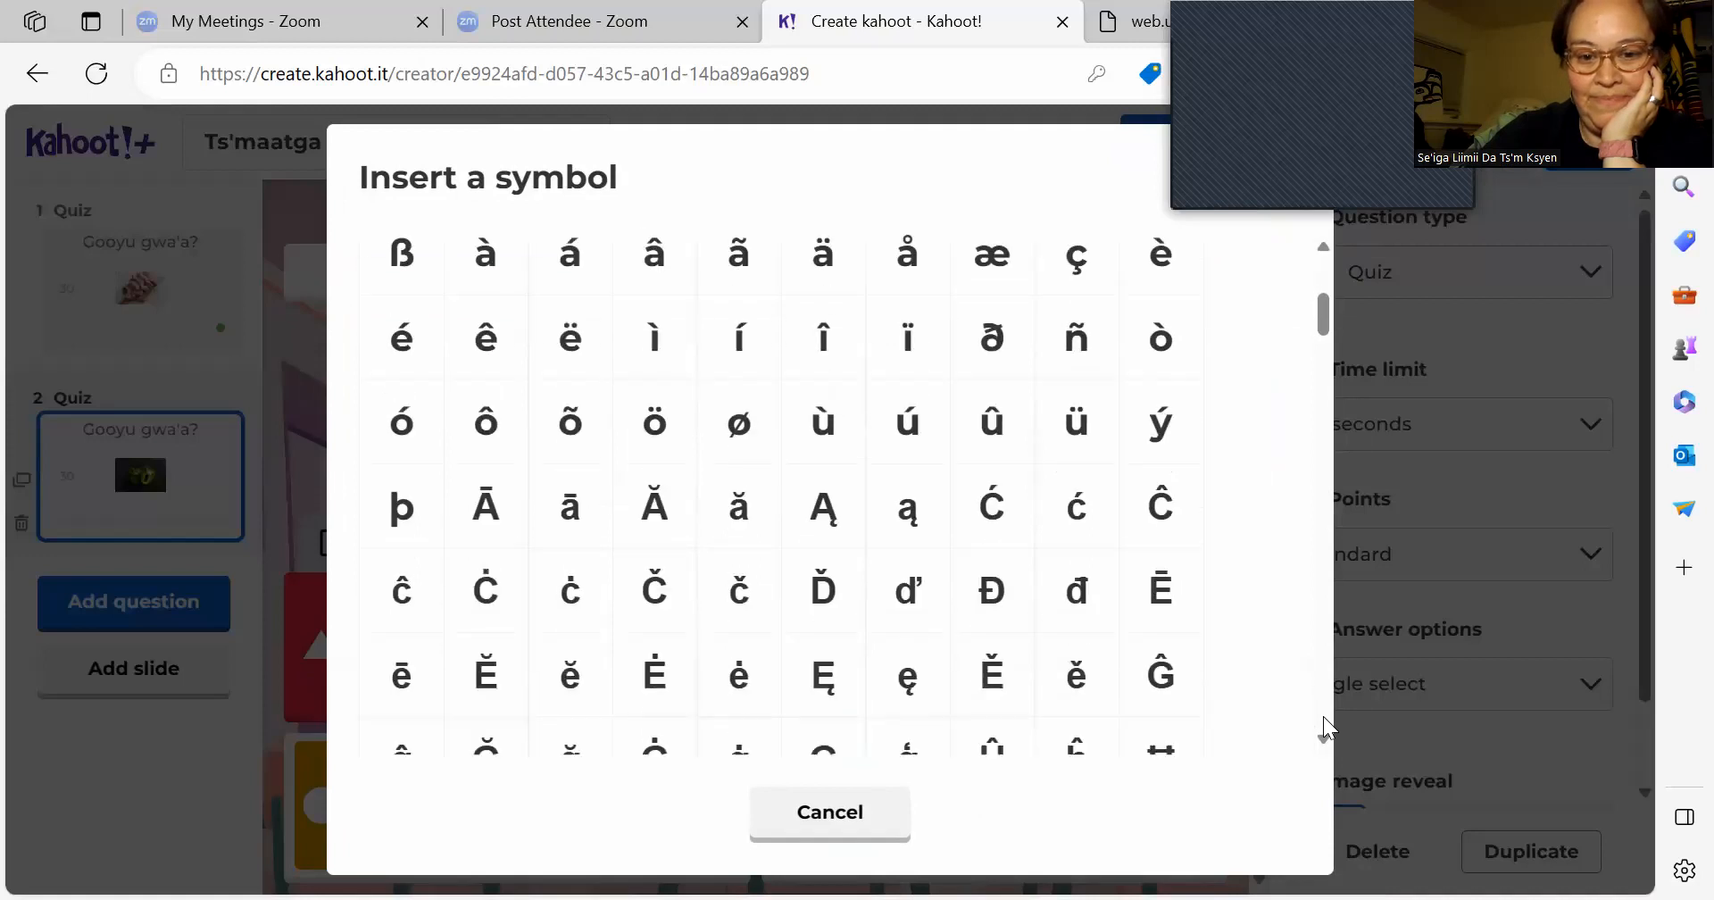
{"action": "left_click", "coordinate": [986, 486]}
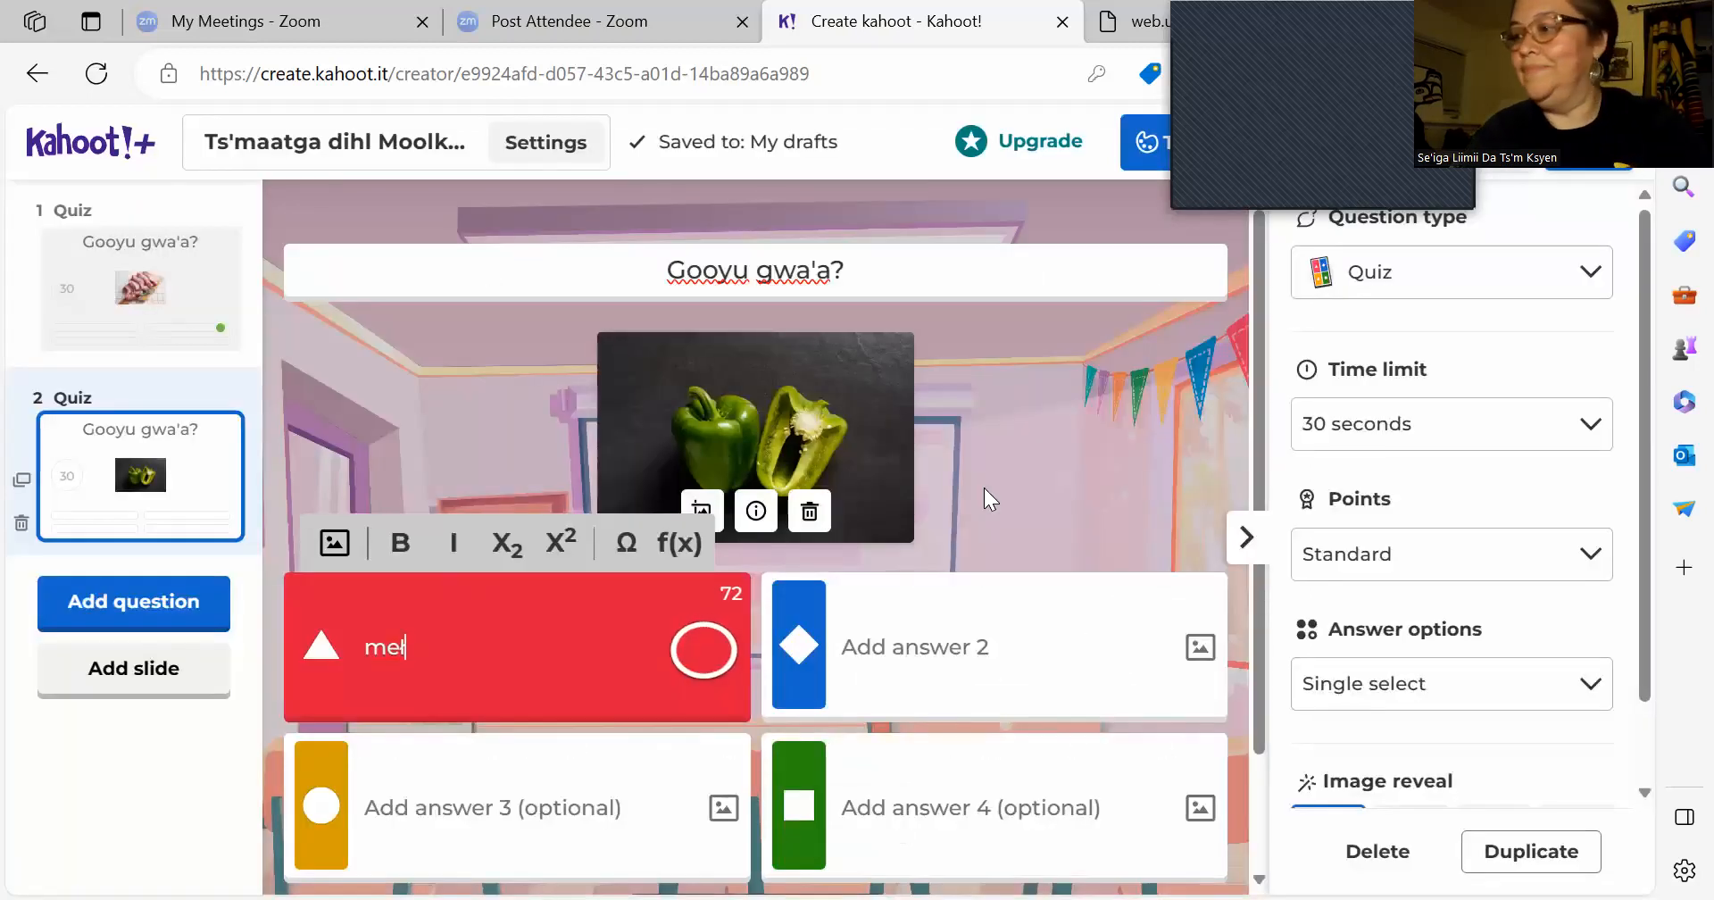
{"action": "type", "text": "iitga pepe"}
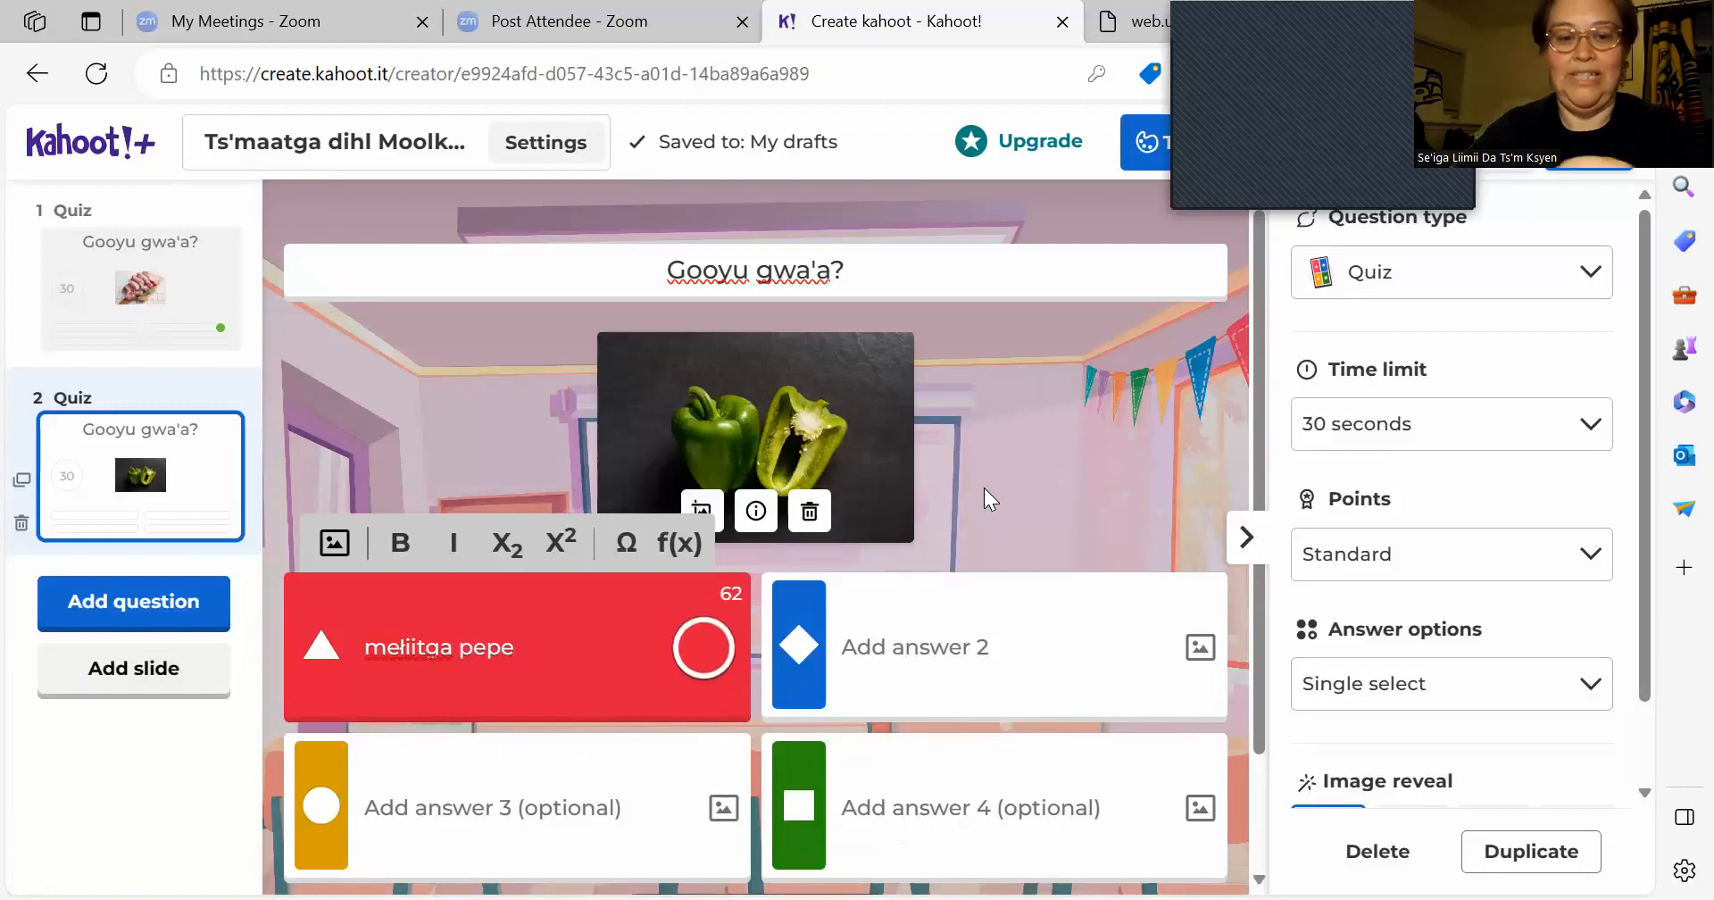
{"action": "key", "text": "BackSpace"}
{"action": "type", "text": "a"}
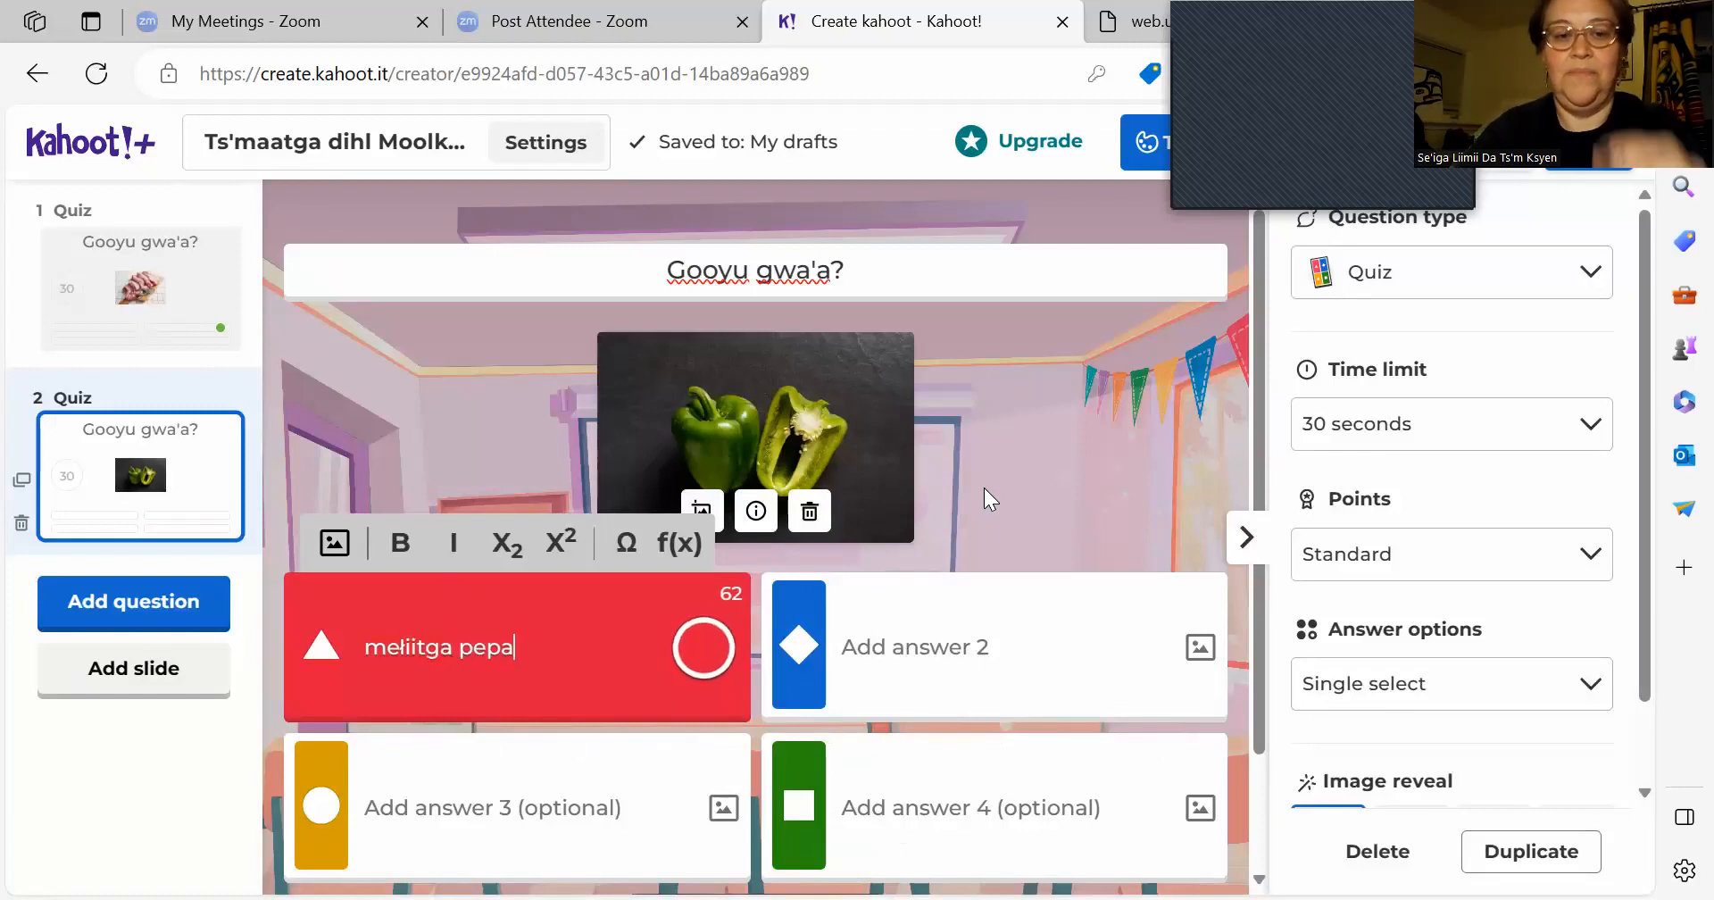
{"action": "left_click", "coordinate": [703, 644]}
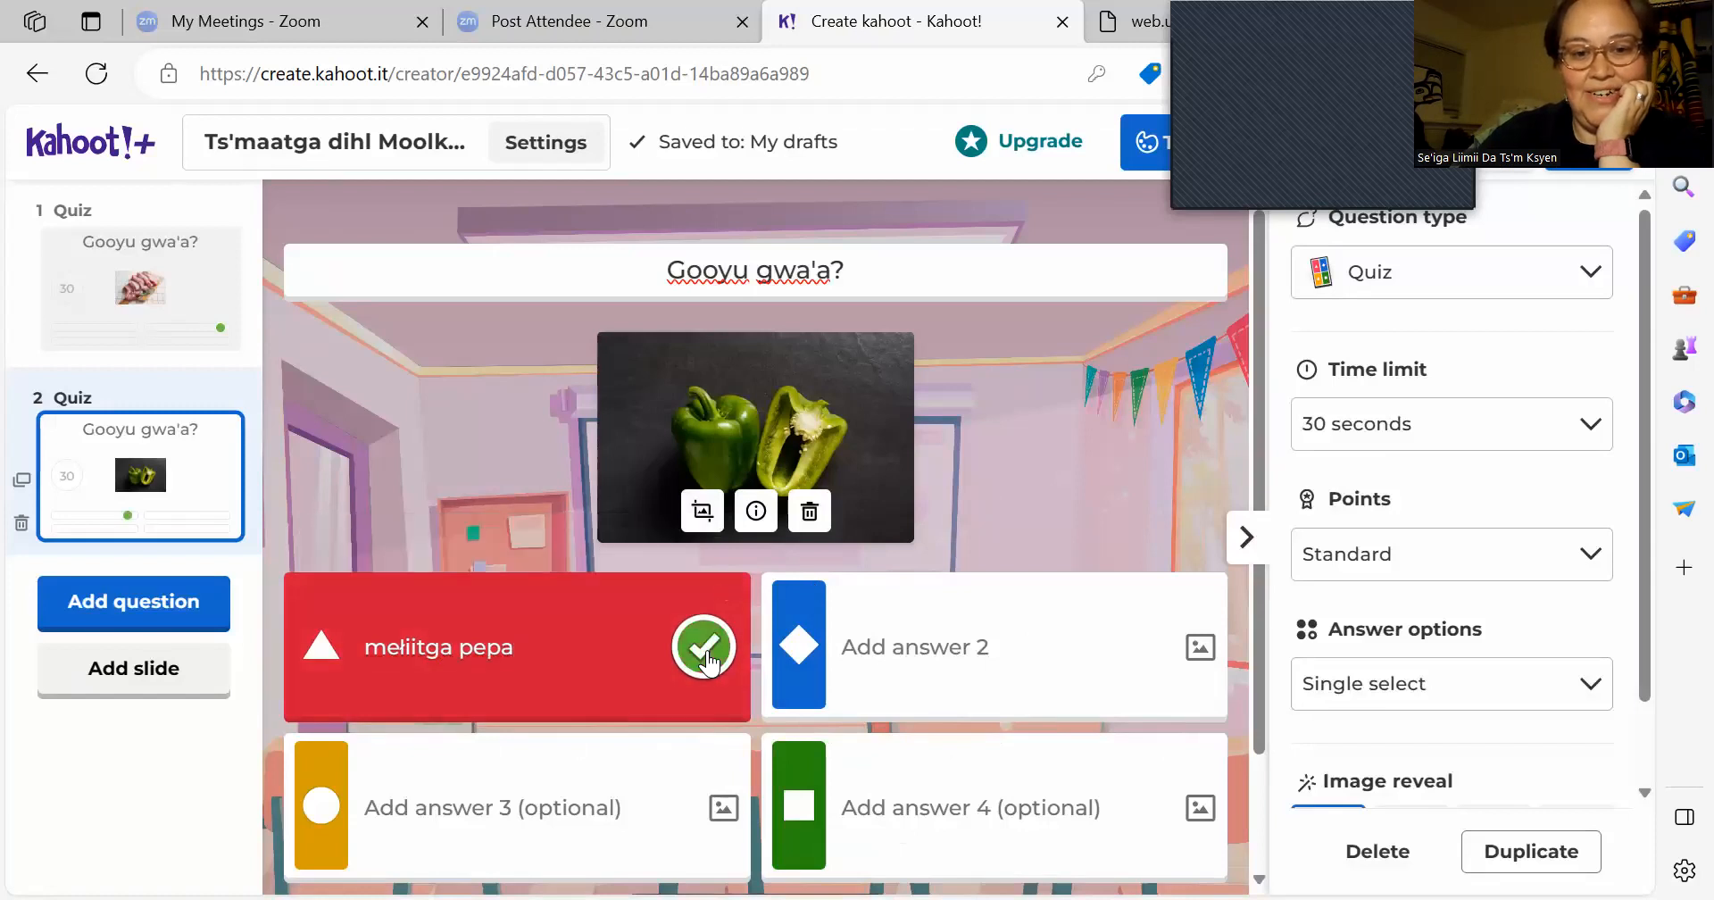
Step: Enter "masgm pepa" as answer 2 of the green pepper question
{"action": "left_click", "coordinate": [873, 651]}
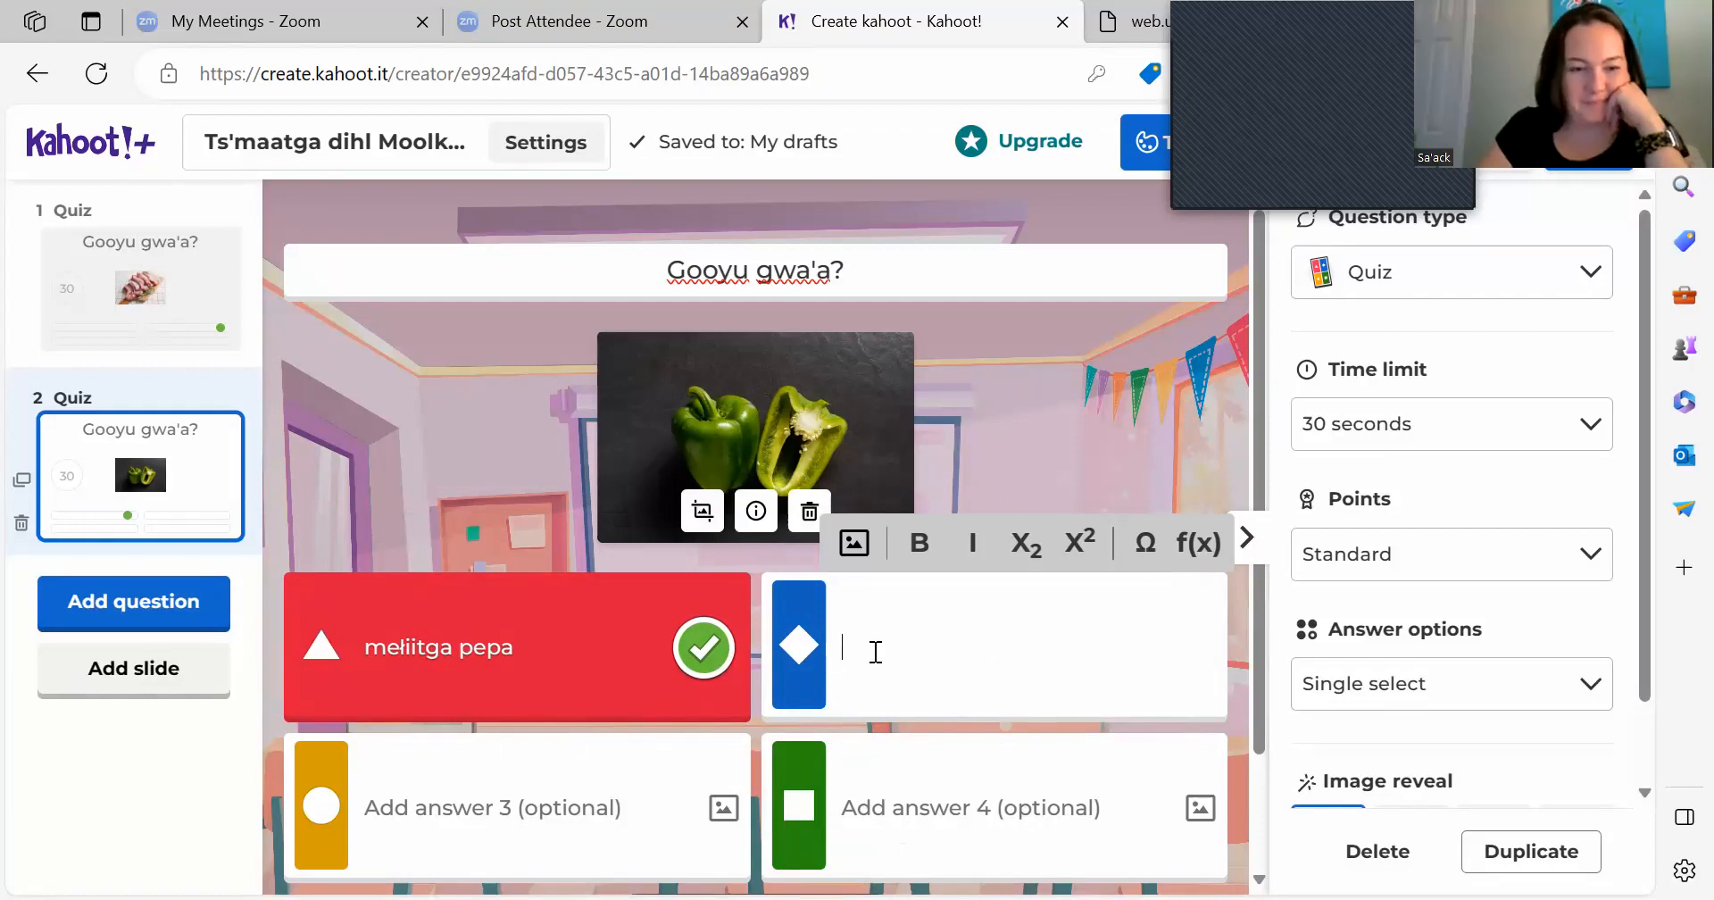
{"action": "type", "text": "masg"}
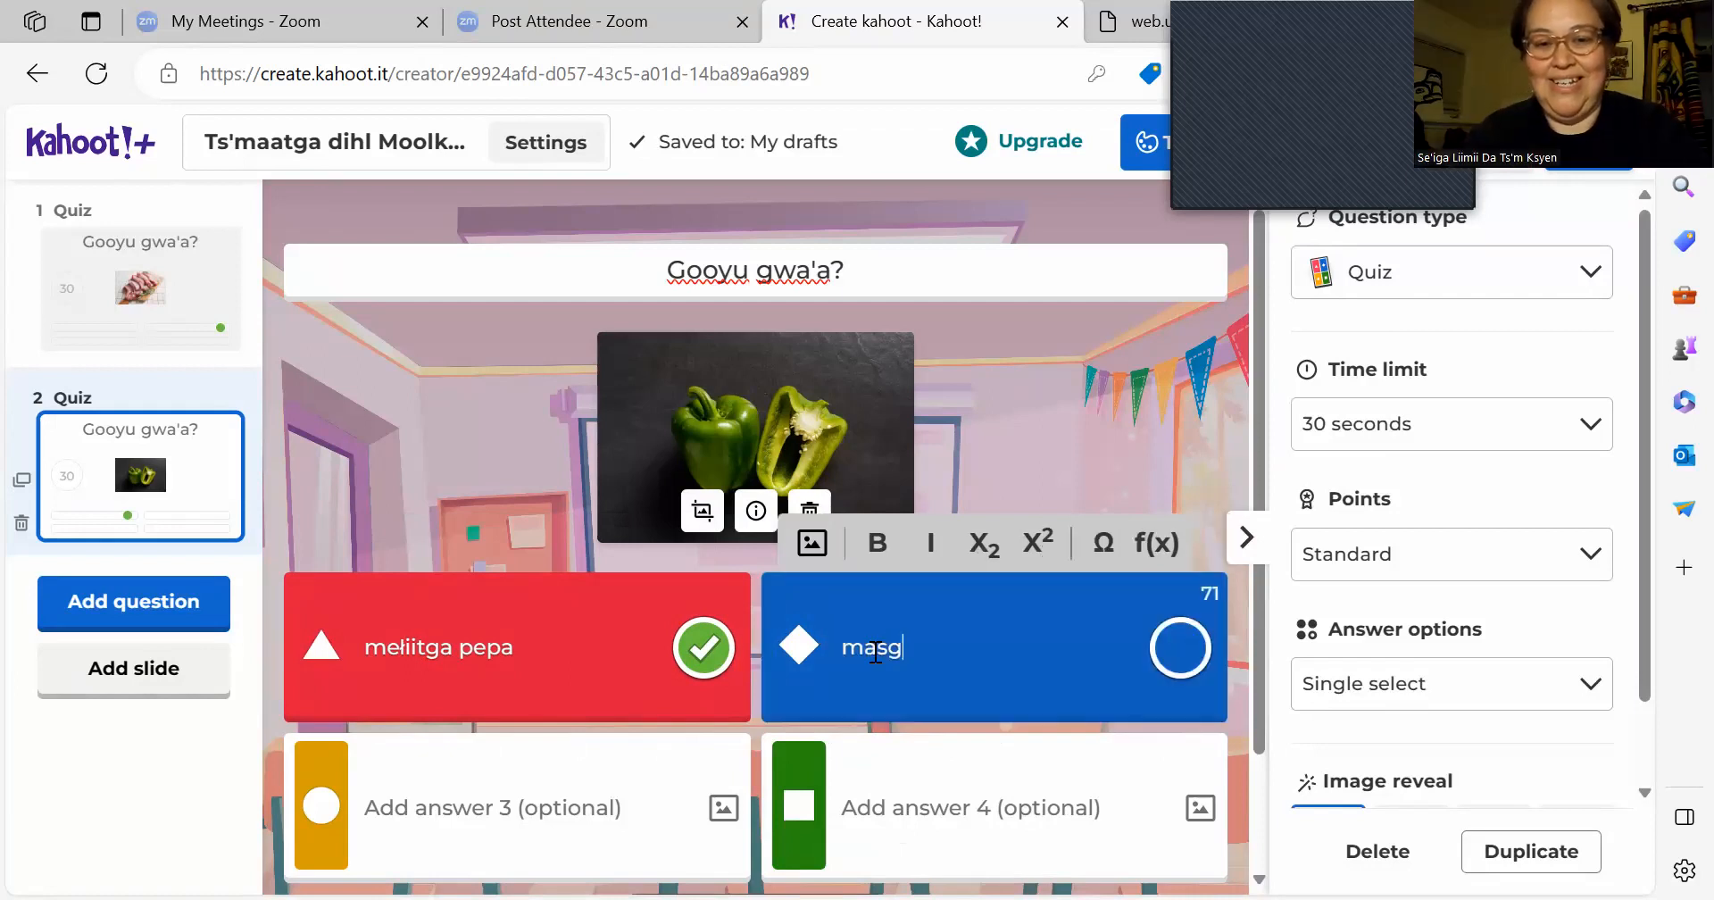
{"action": "type", "text": "m pepa"}
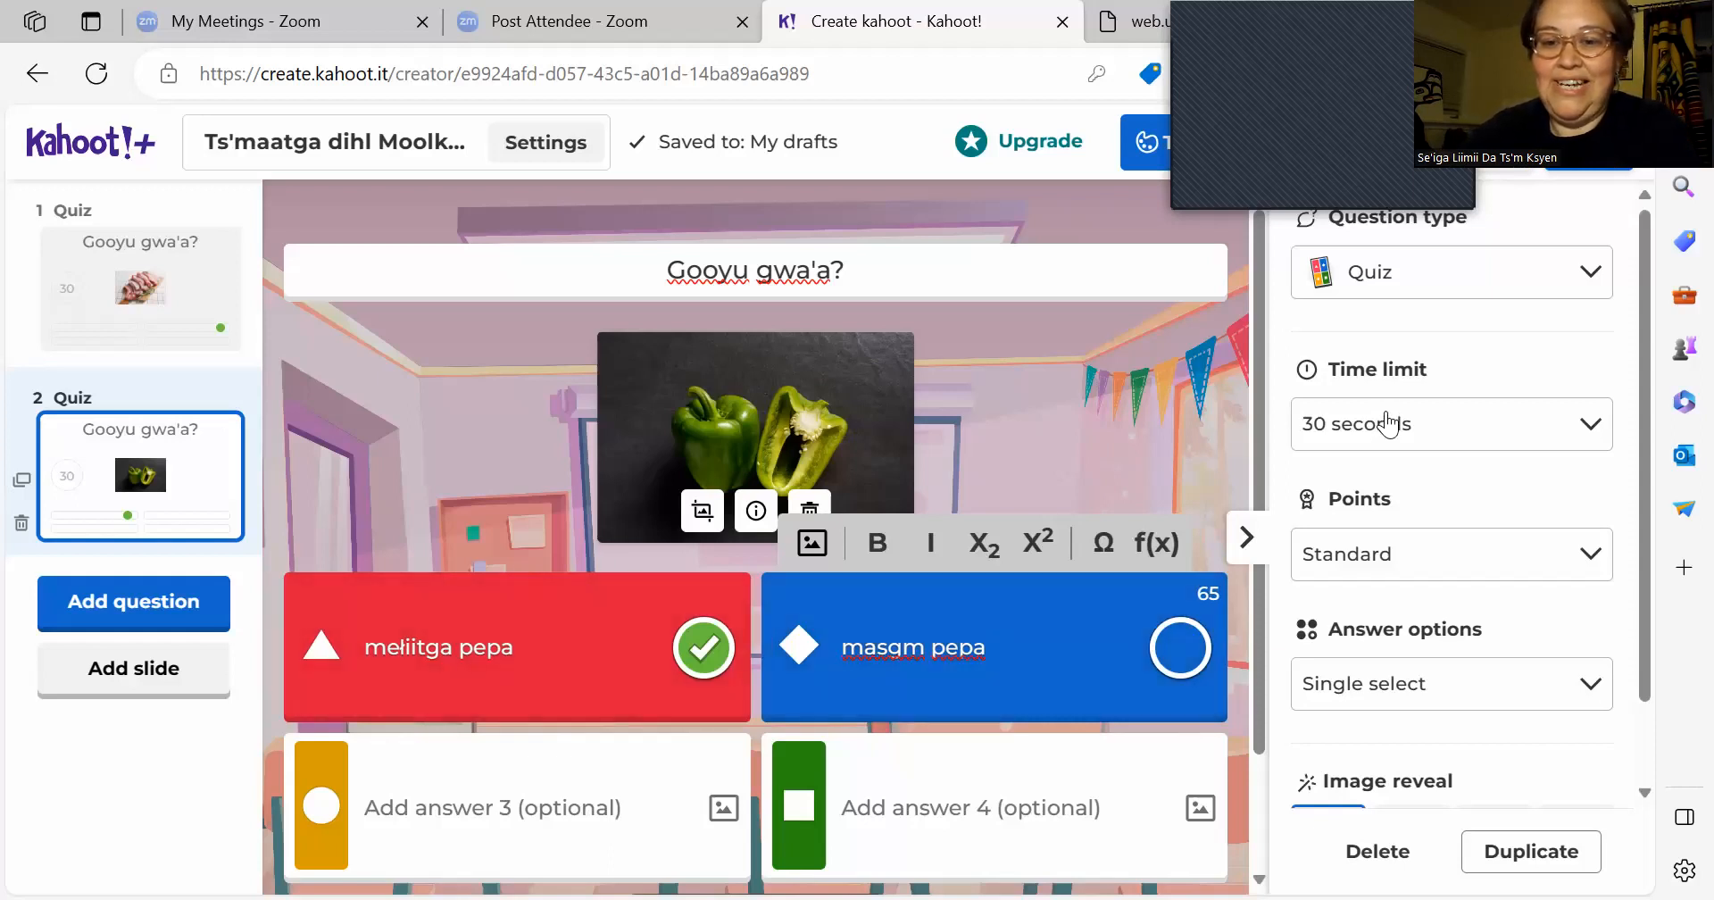
Step: Add a third Quiz question with the question text "Gooyu gwa'a?" and a 30-second time limit
{"action": "left_click", "coordinate": [185, 604]}
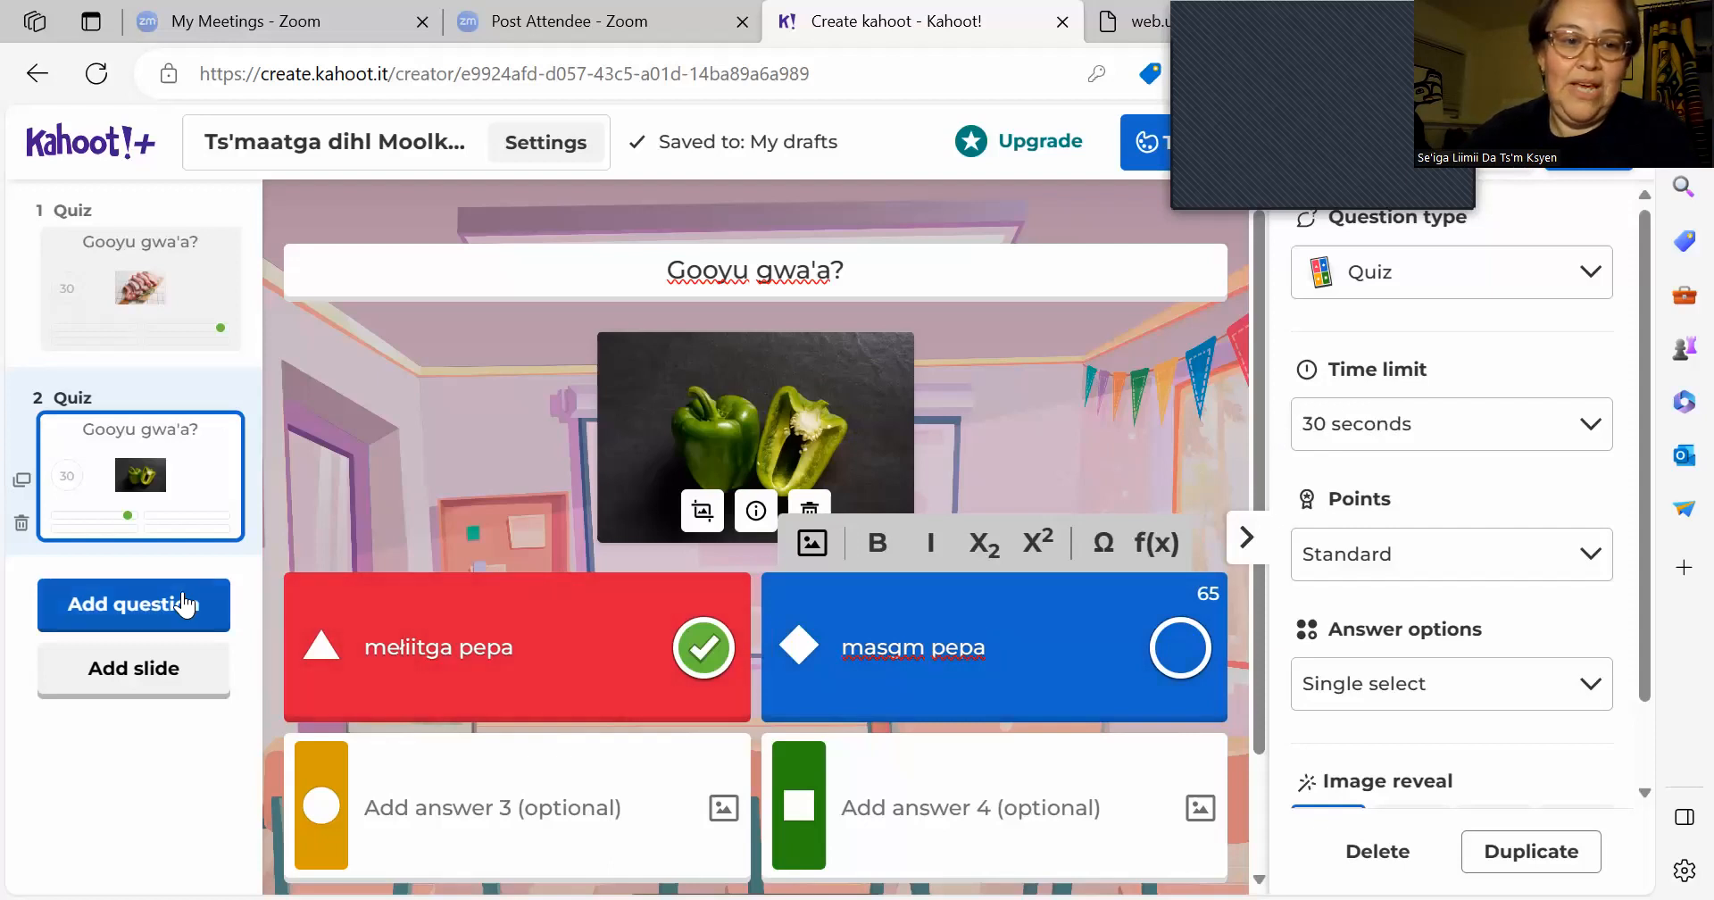
{"action": "left_click", "coordinate": [185, 605]}
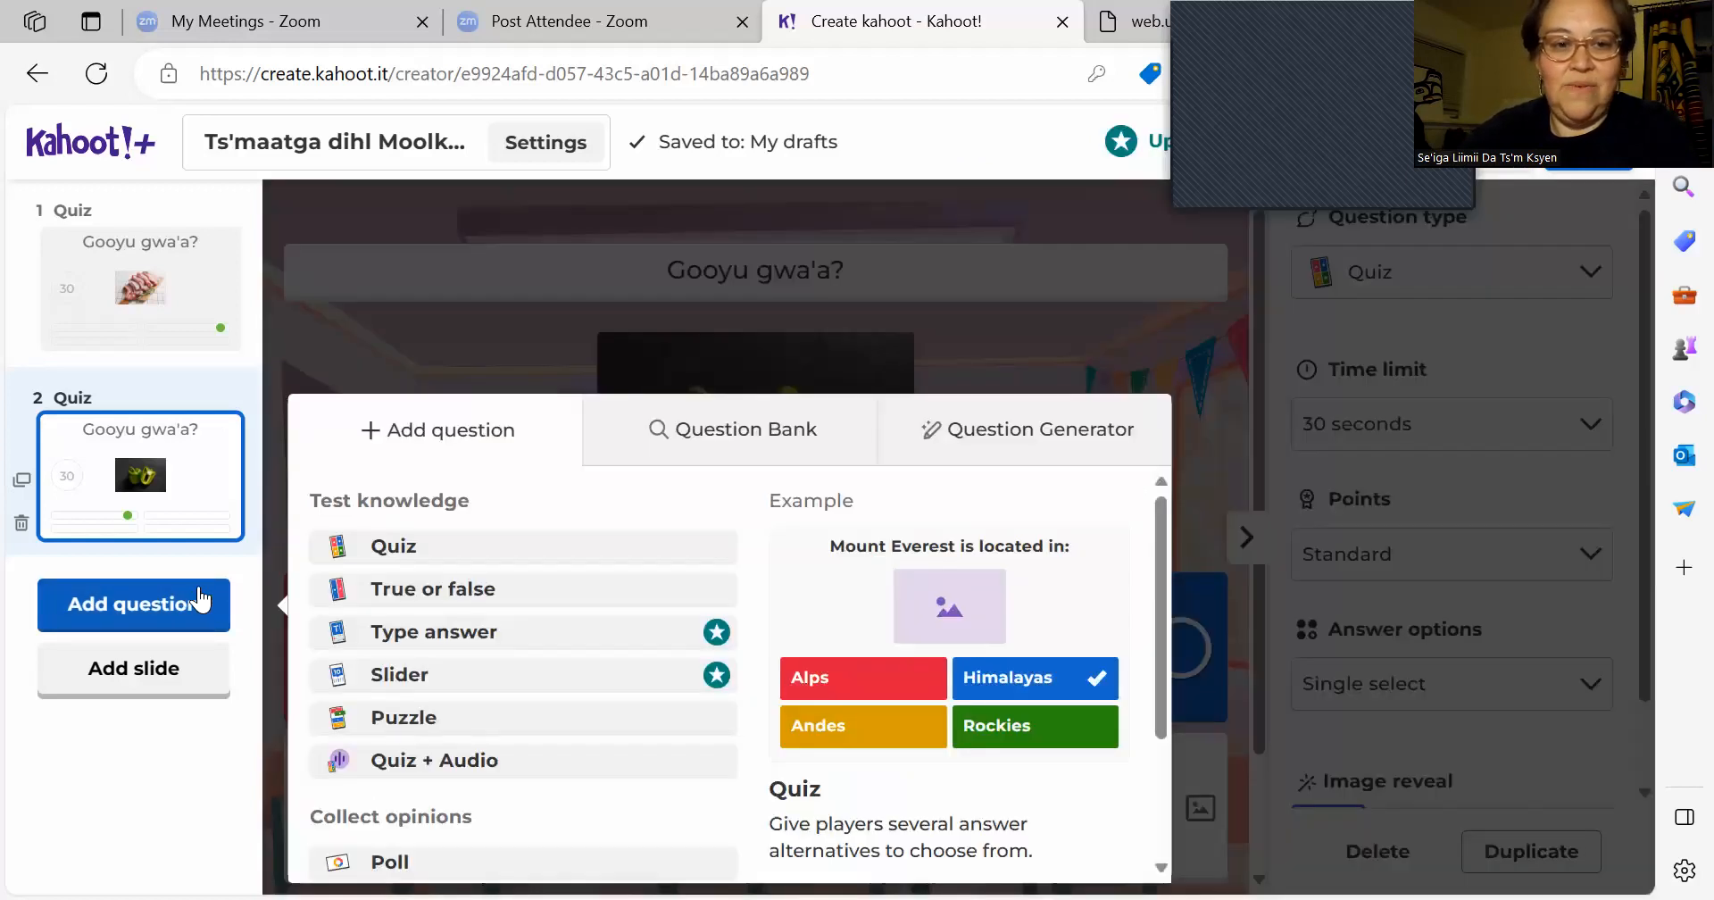
{"action": "left_click", "coordinate": [423, 546]}
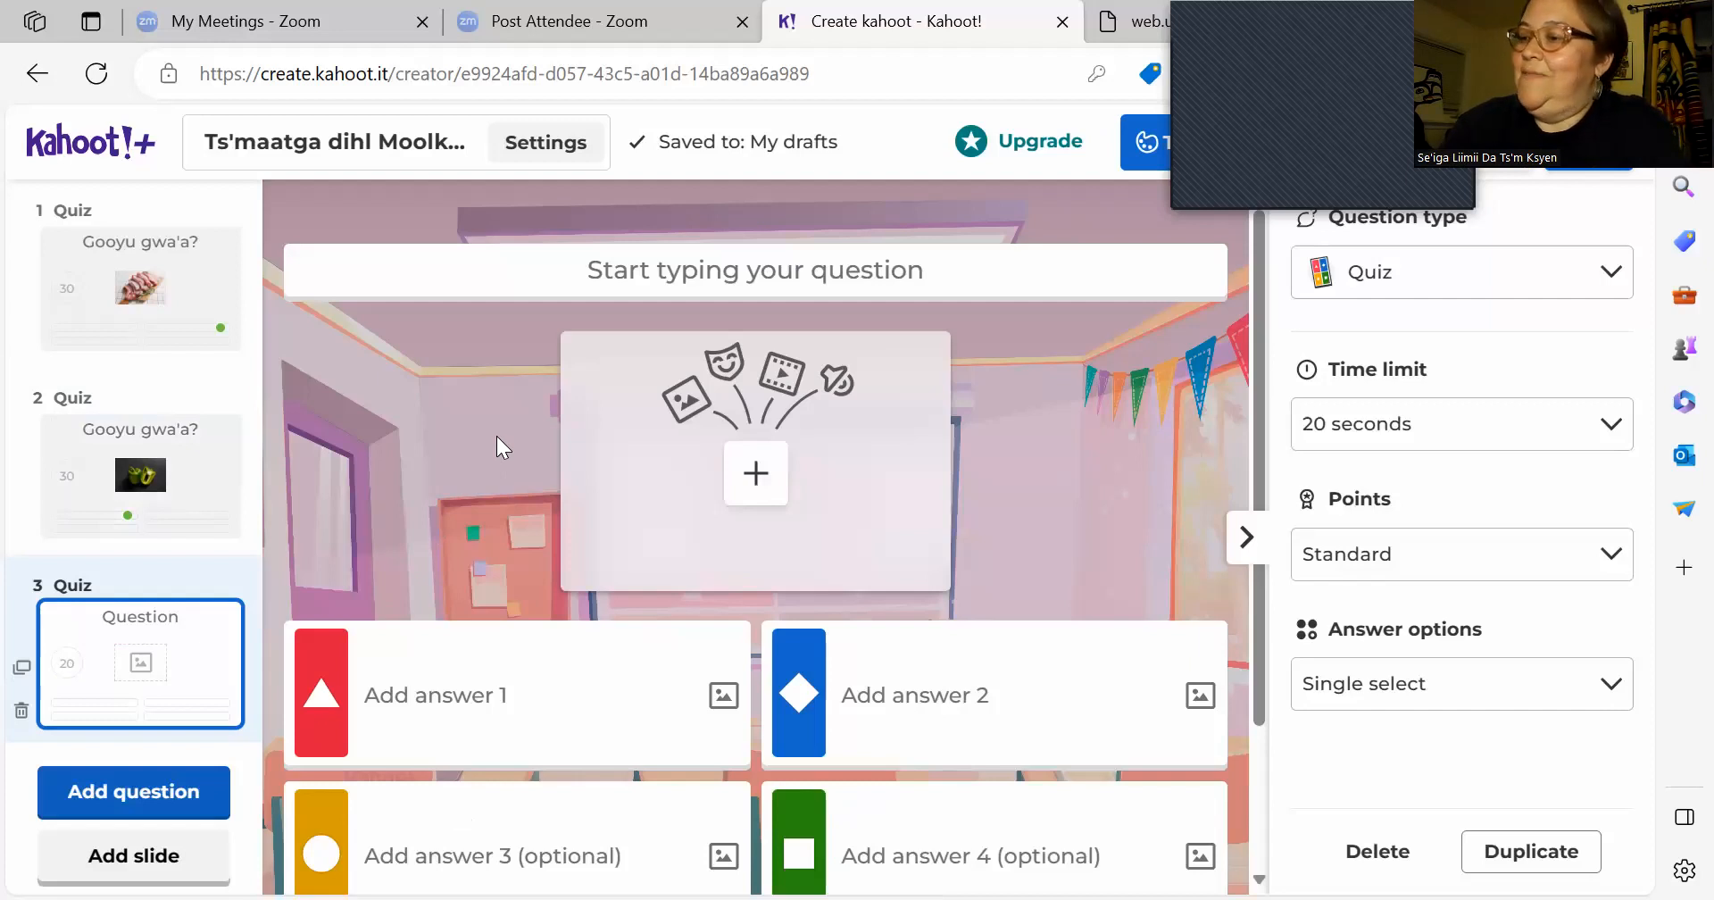
{"action": "left_click", "coordinate": [796, 272]}
{"action": "type", "text": "Goo"}
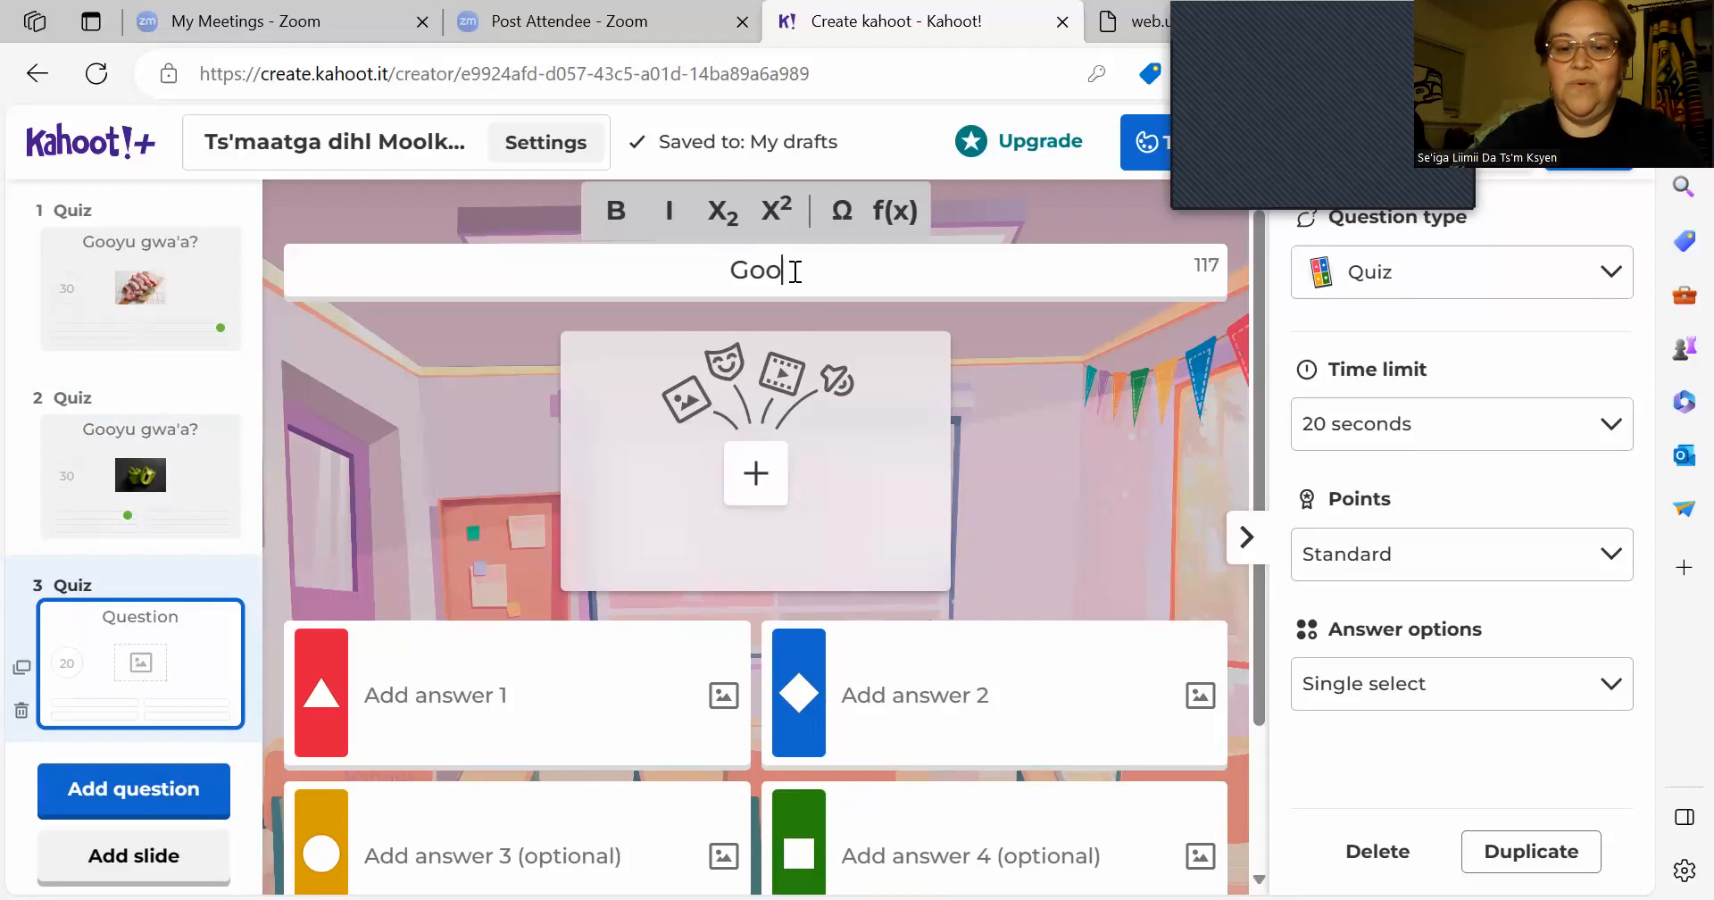
{"action": "type", "text": "yu gwa'a?"}
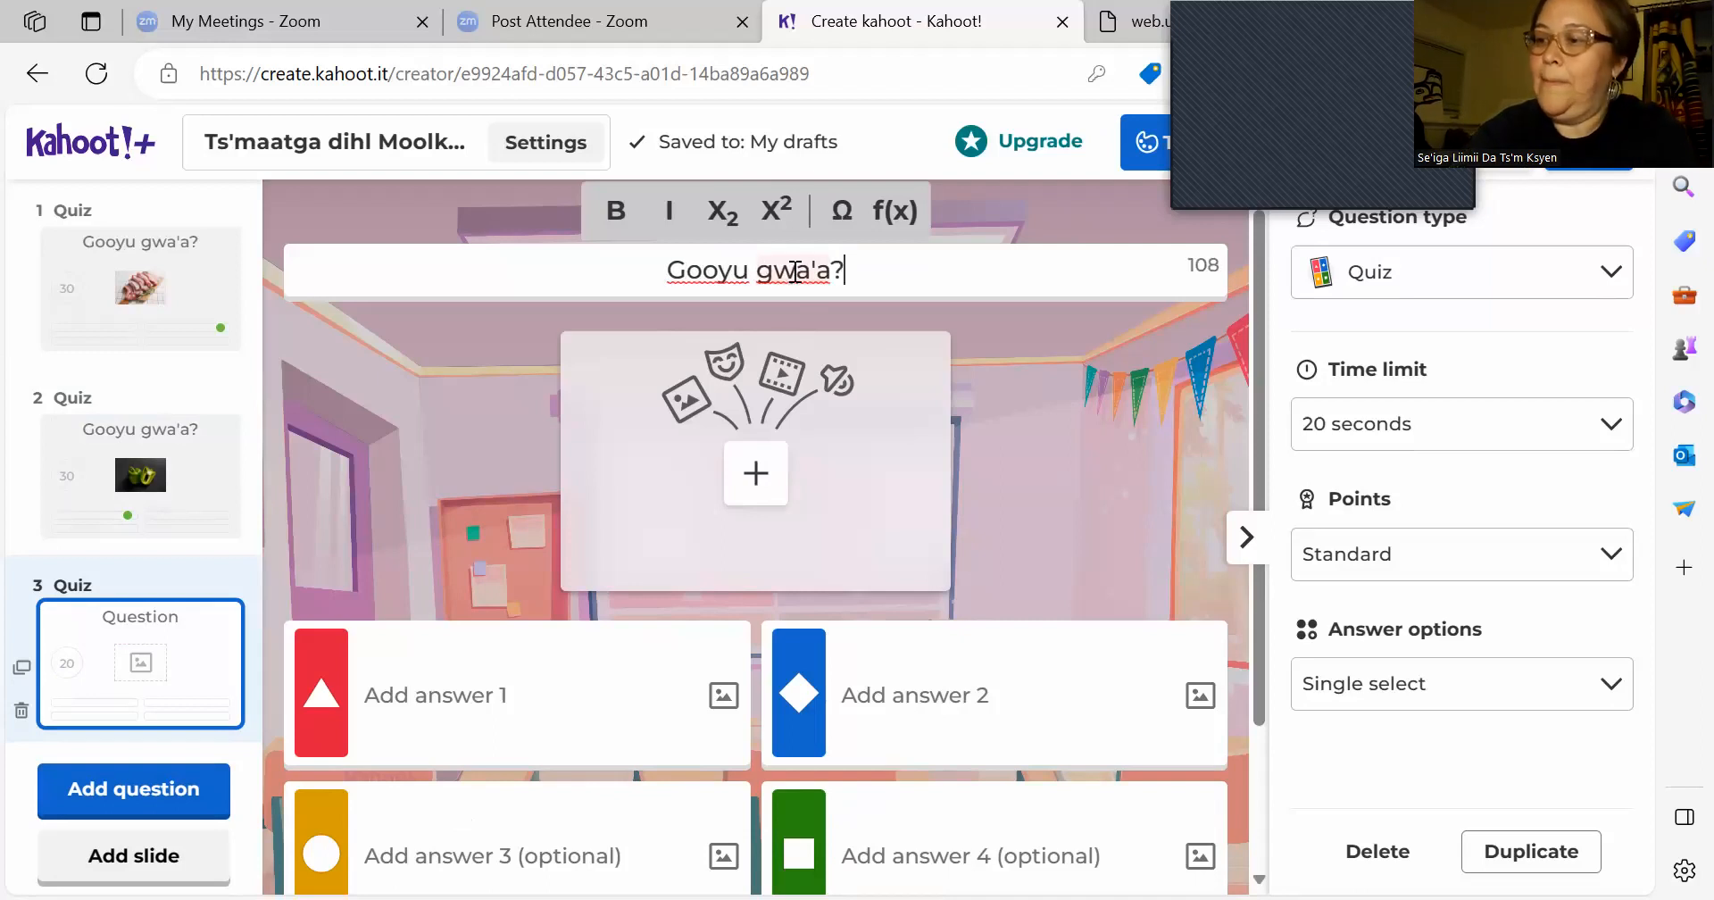
{"action": "left_click", "coordinate": [1333, 456]}
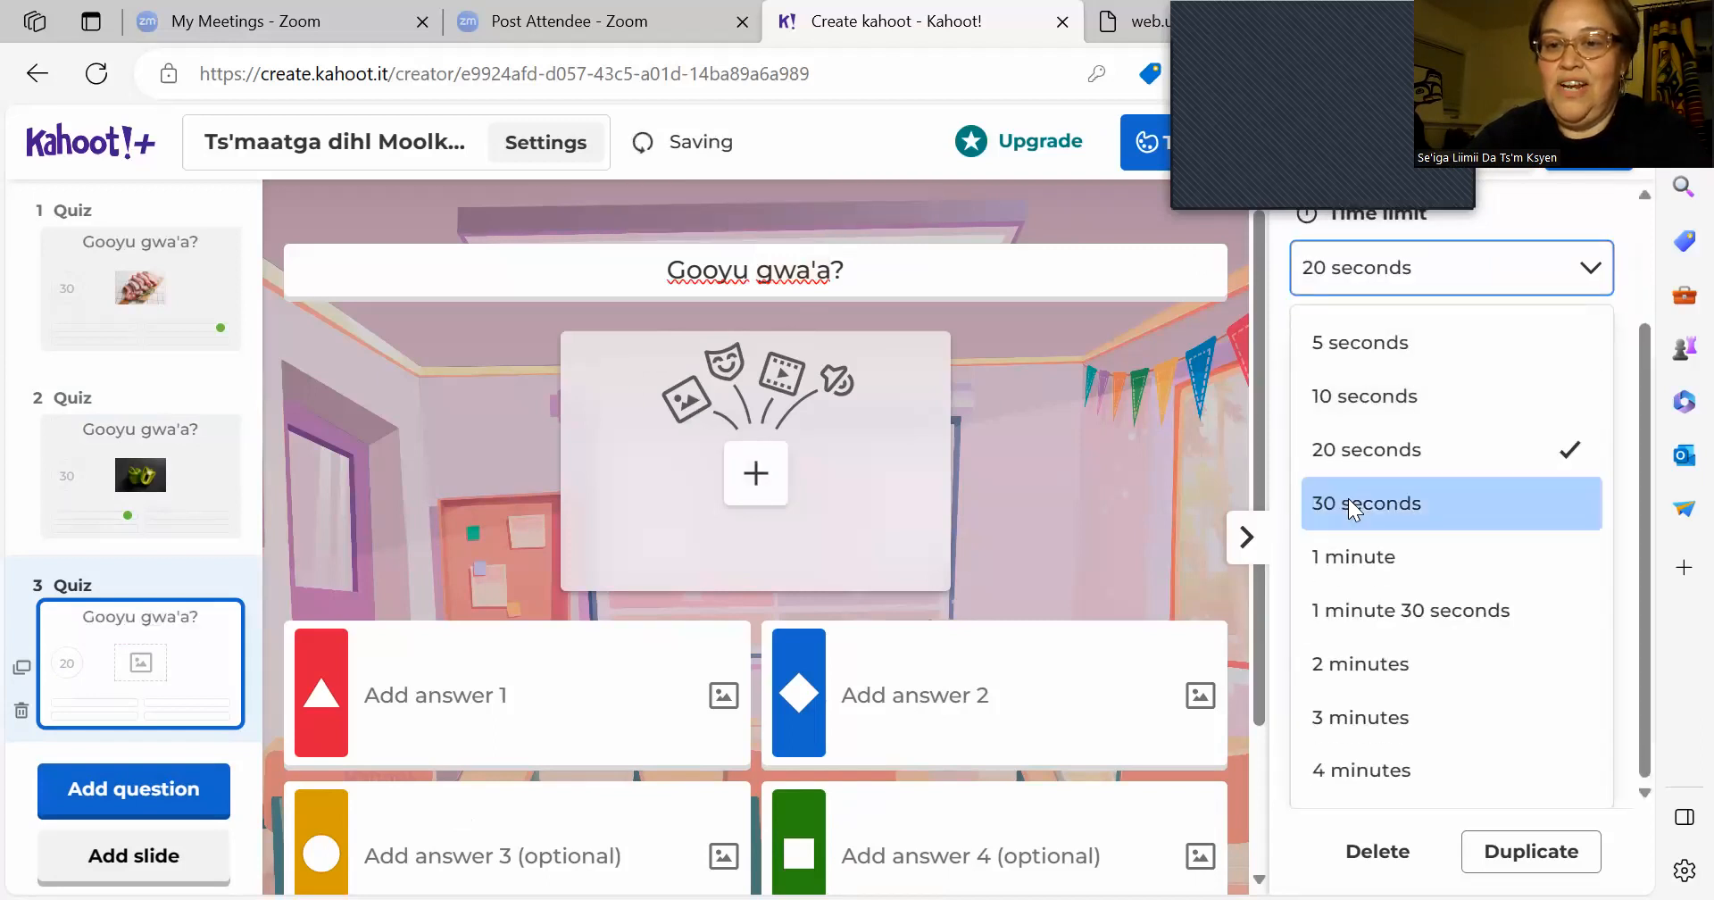
{"action": "left_click", "coordinate": [1348, 499]}
Step: Search the image library for "green onions" and insert the picture of upright green onions lined up with their roots into the third question
{"action": "left_click", "coordinate": [773, 478]}
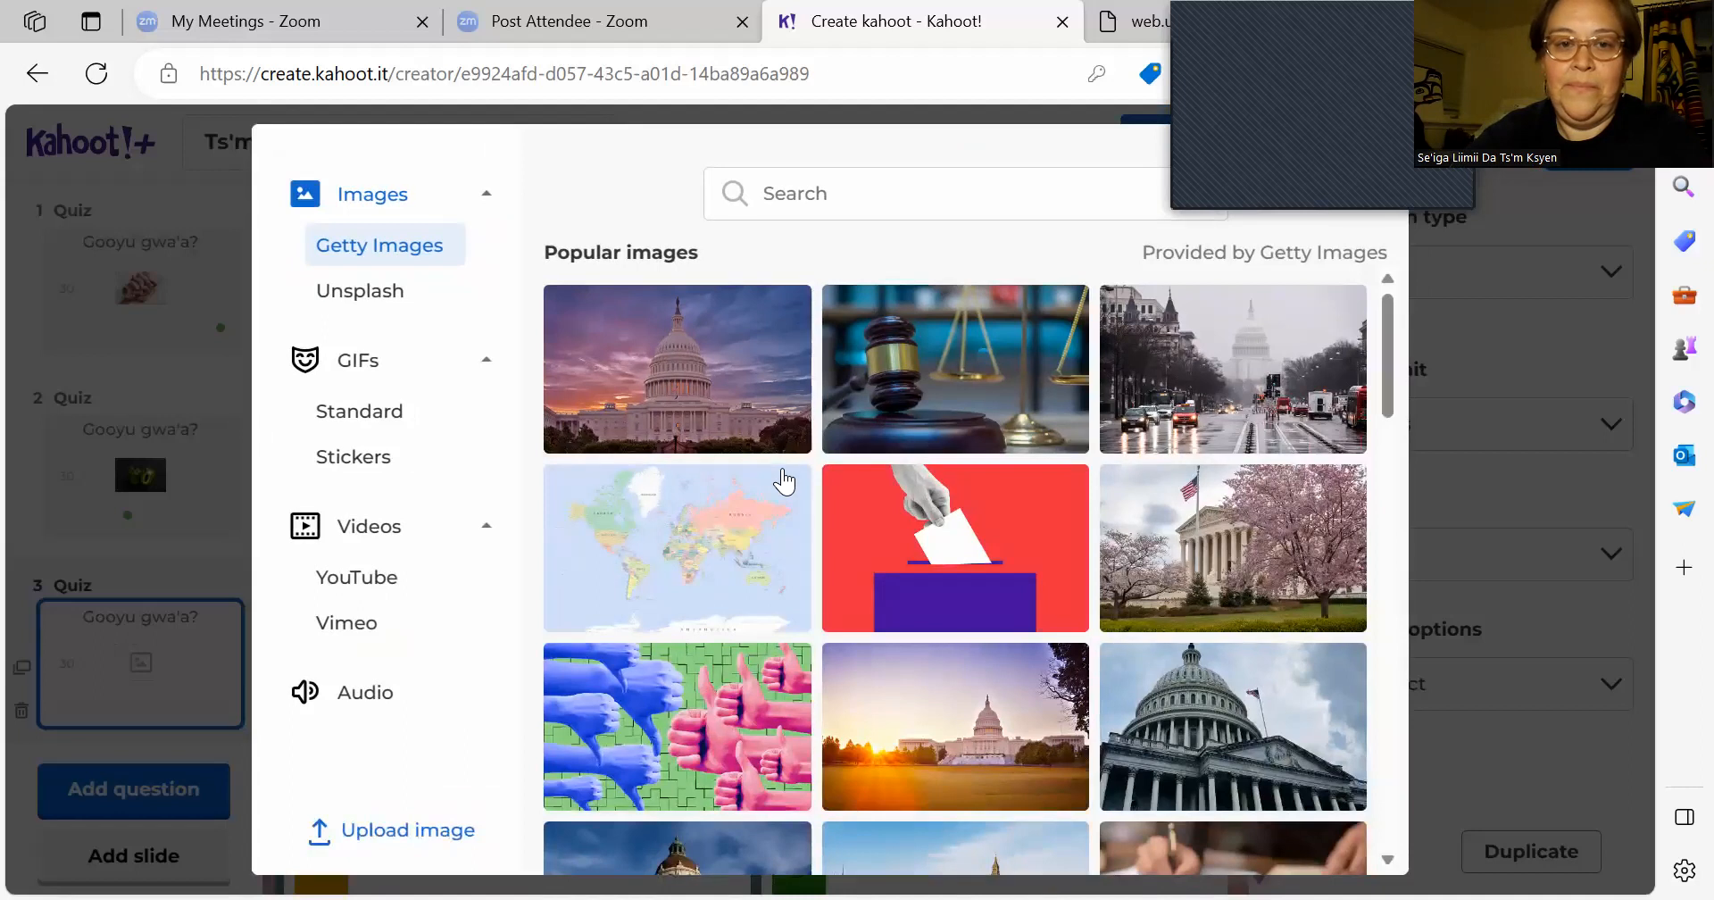
{"action": "left_click", "coordinate": [890, 204]}
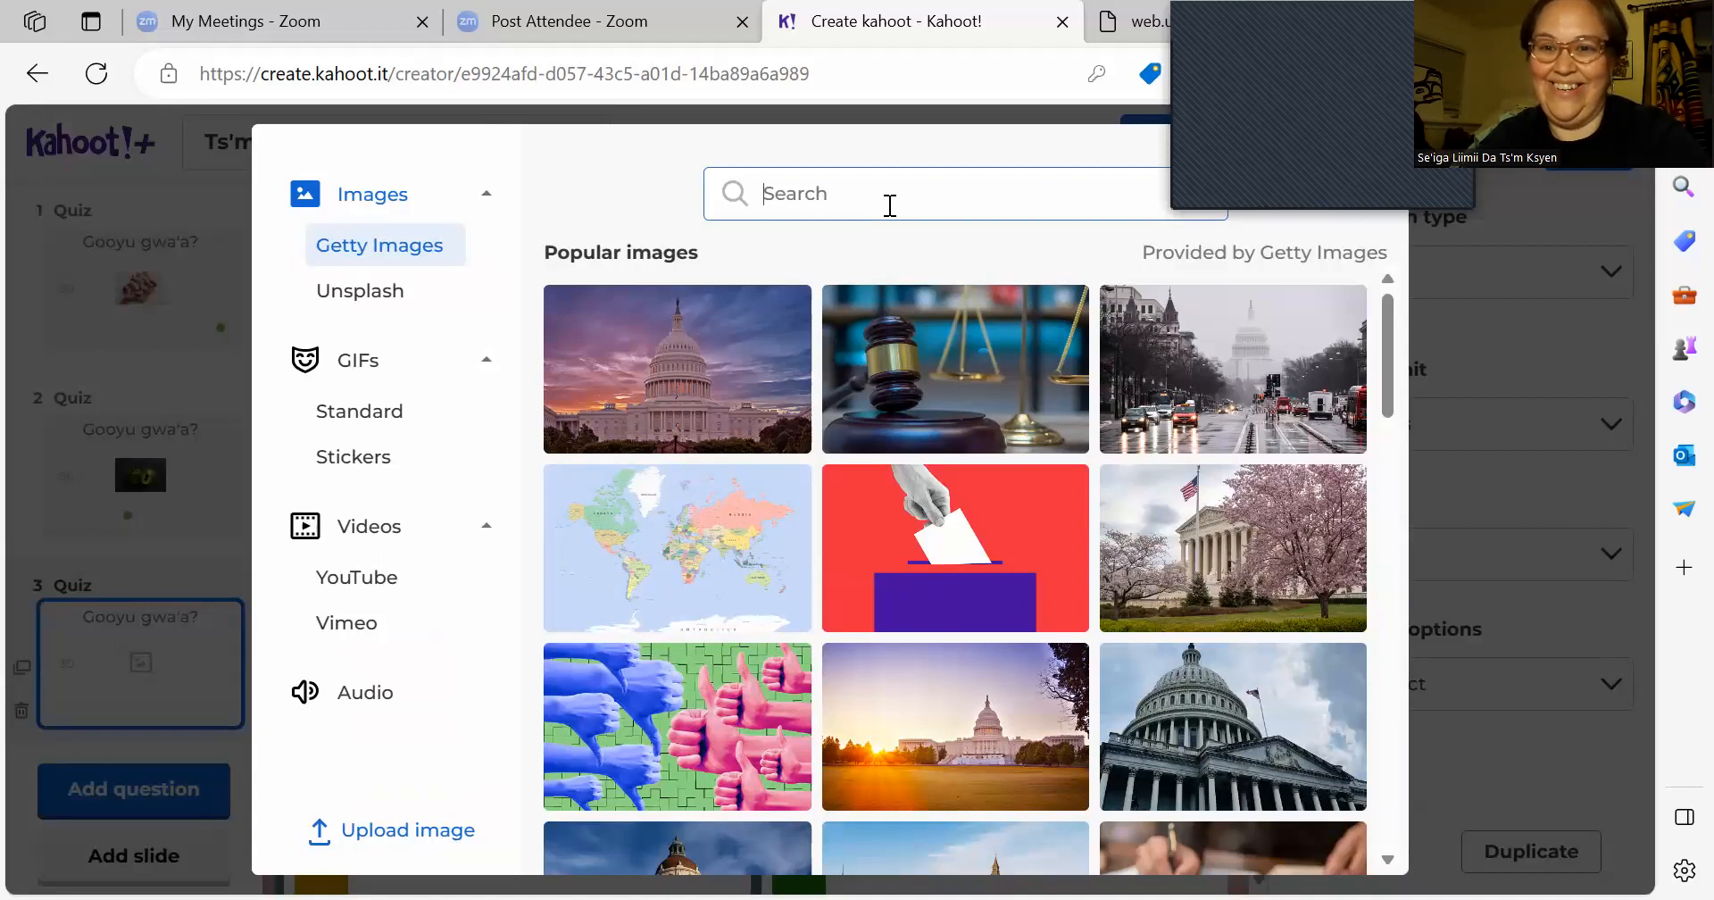
{"action": "type", "text": "green onions"}
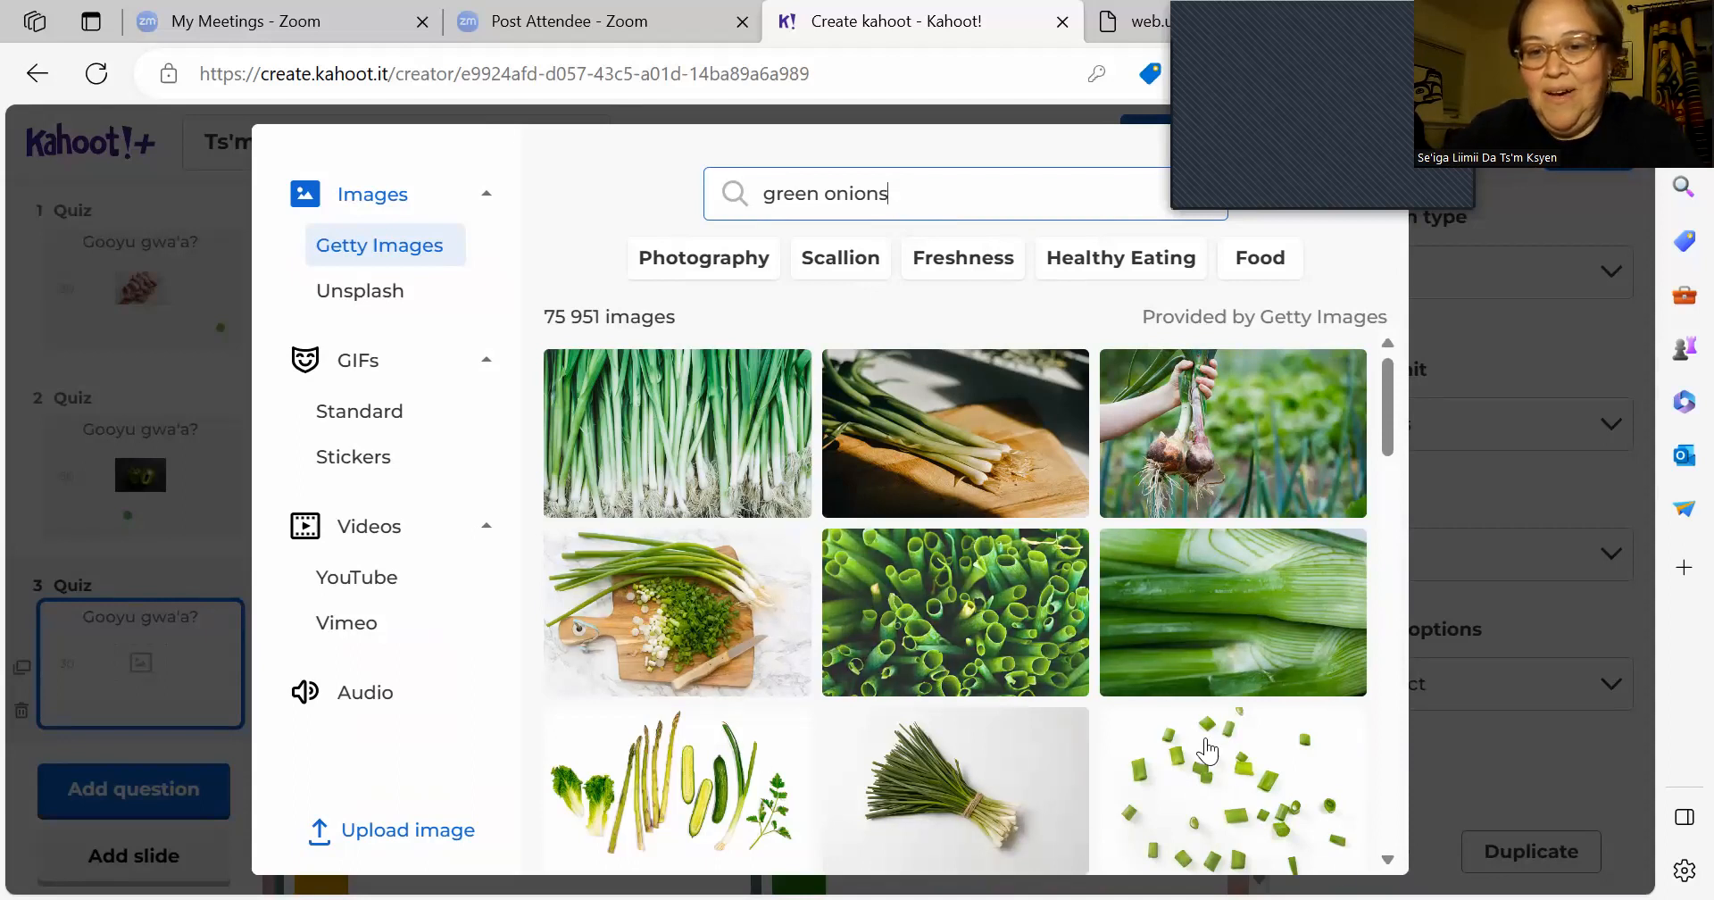
{"action": "left_click", "coordinate": [1388, 858]}
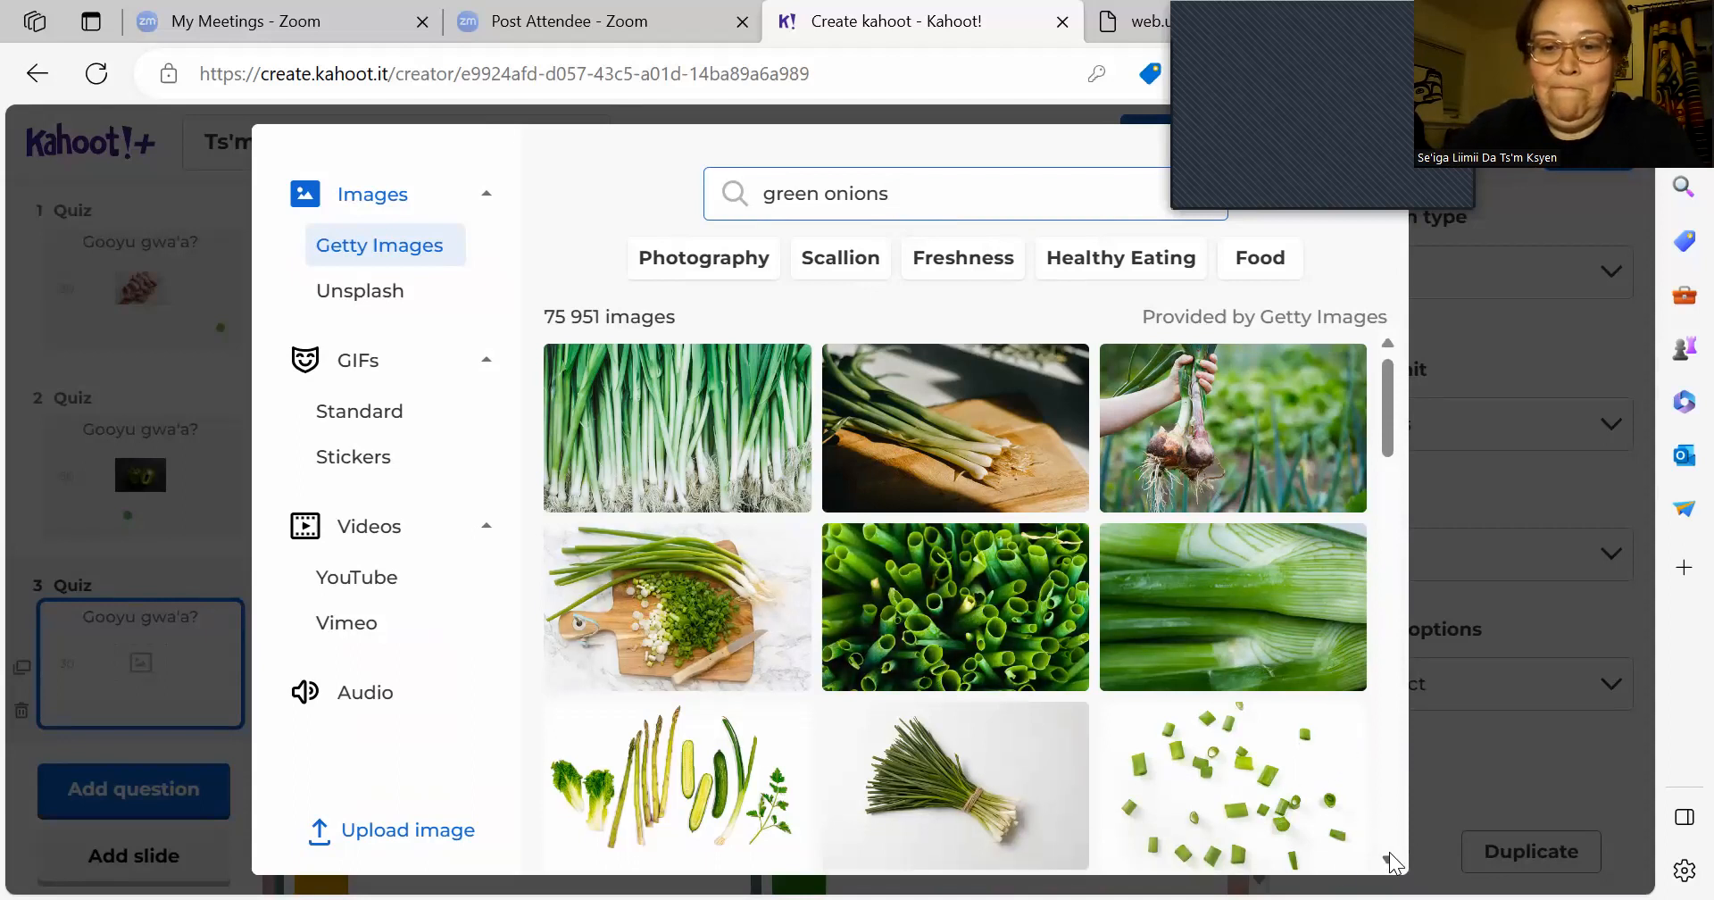
{"action": "scroll", "coordinate": [1389, 851], "scroll_direction": "down", "scroll_amount": 5}
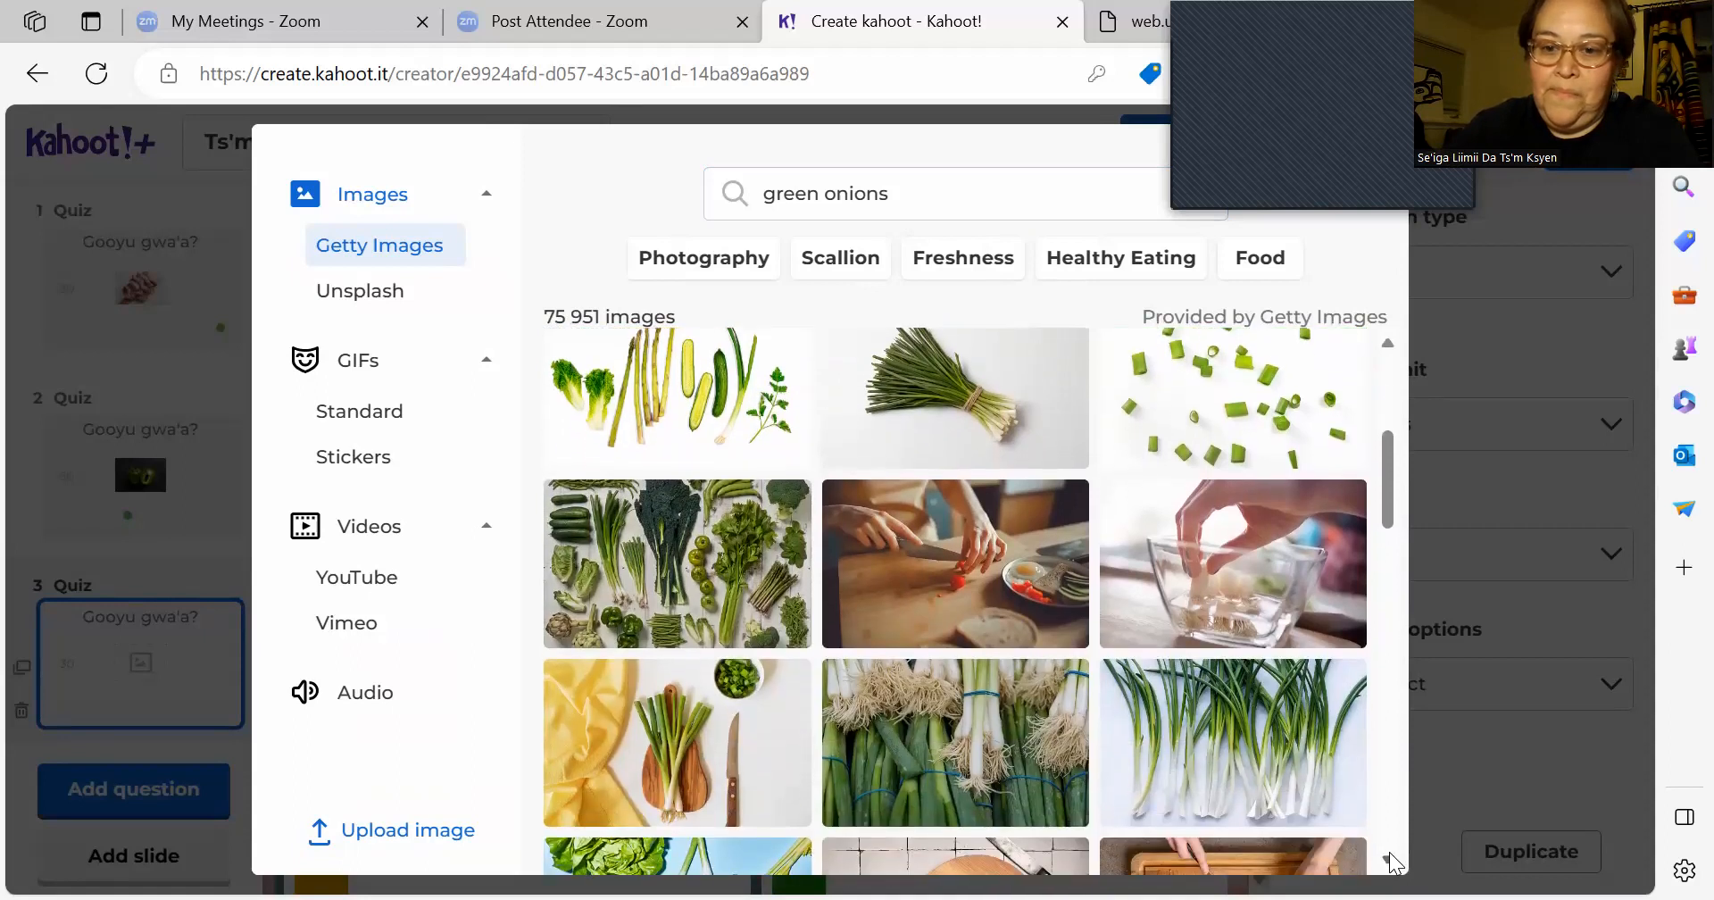
{"action": "scroll", "coordinate": [1389, 852], "scroll_direction": "down", "scroll_amount": 2}
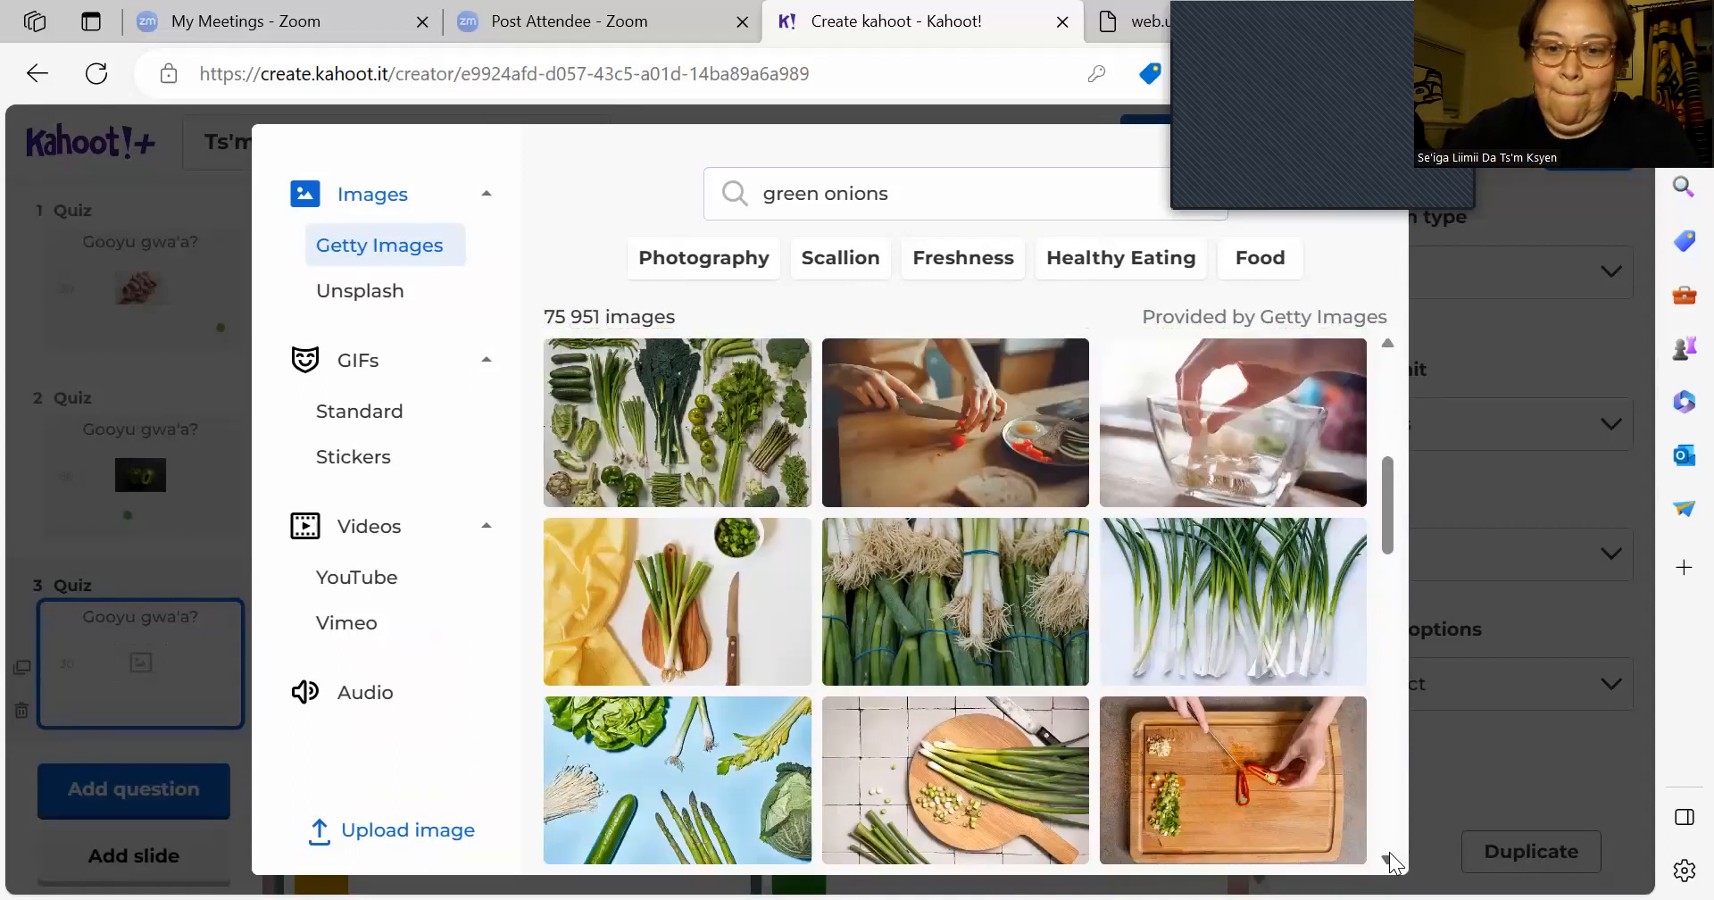
{"action": "scroll", "coordinate": [1389, 851], "scroll_direction": "down", "scroll_amount": 3}
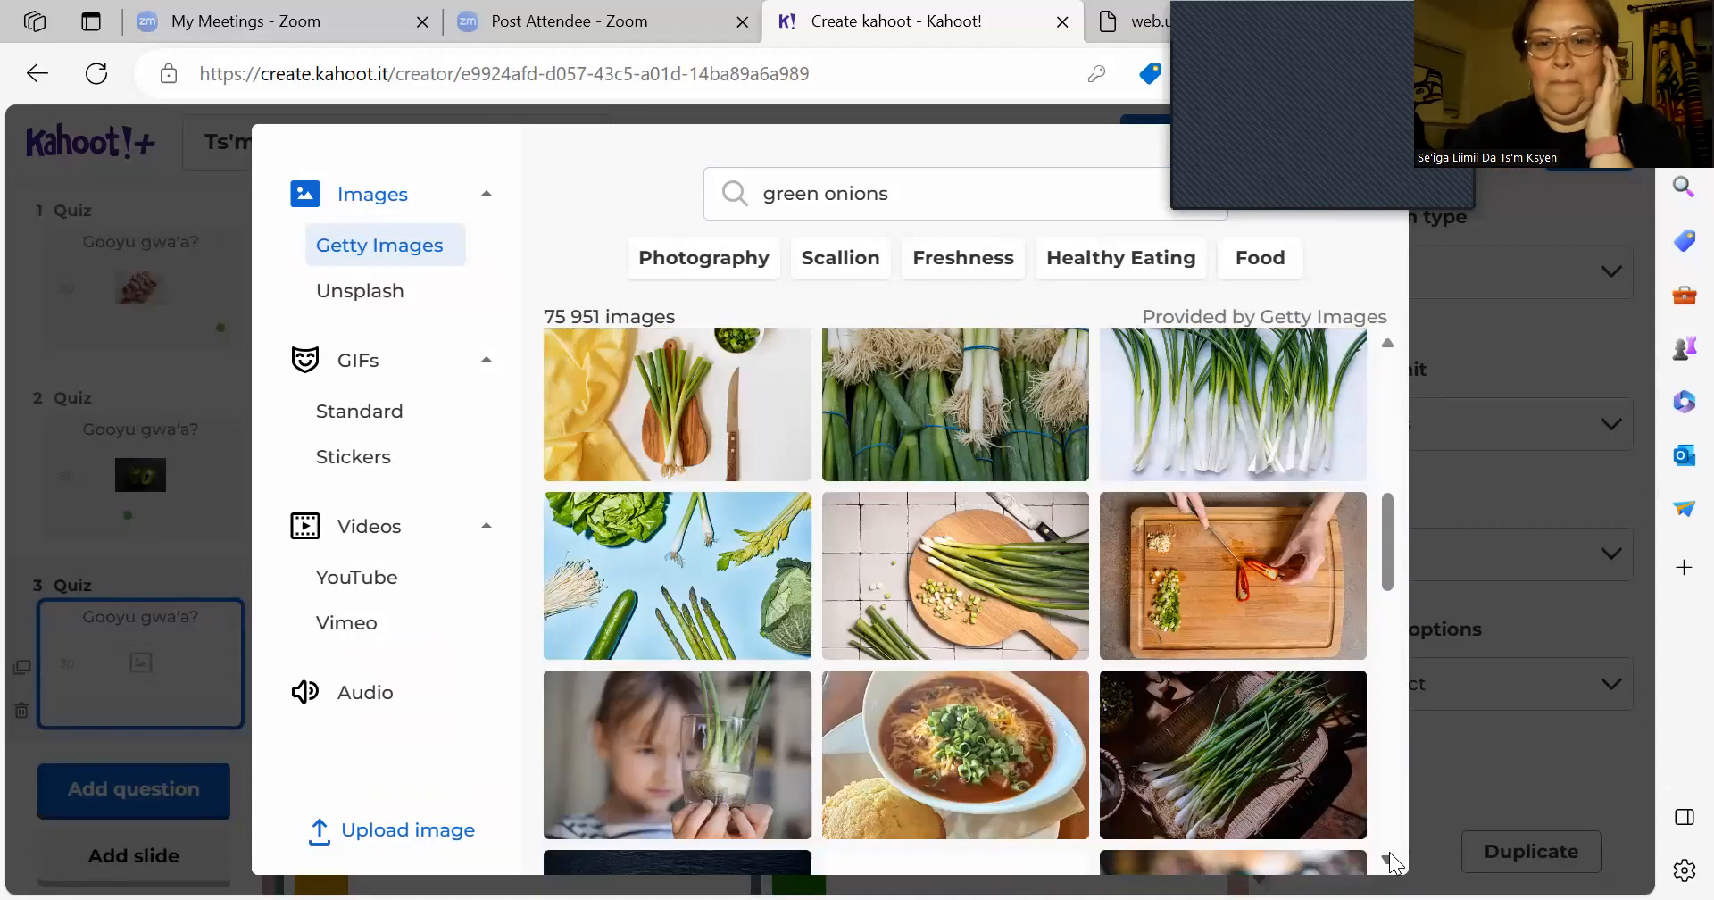
{"action": "scroll", "coordinate": [1389, 851], "scroll_direction": "down", "scroll_amount": 1}
{"action": "scroll", "coordinate": [1389, 852], "scroll_direction": "down", "scroll_amount": 4}
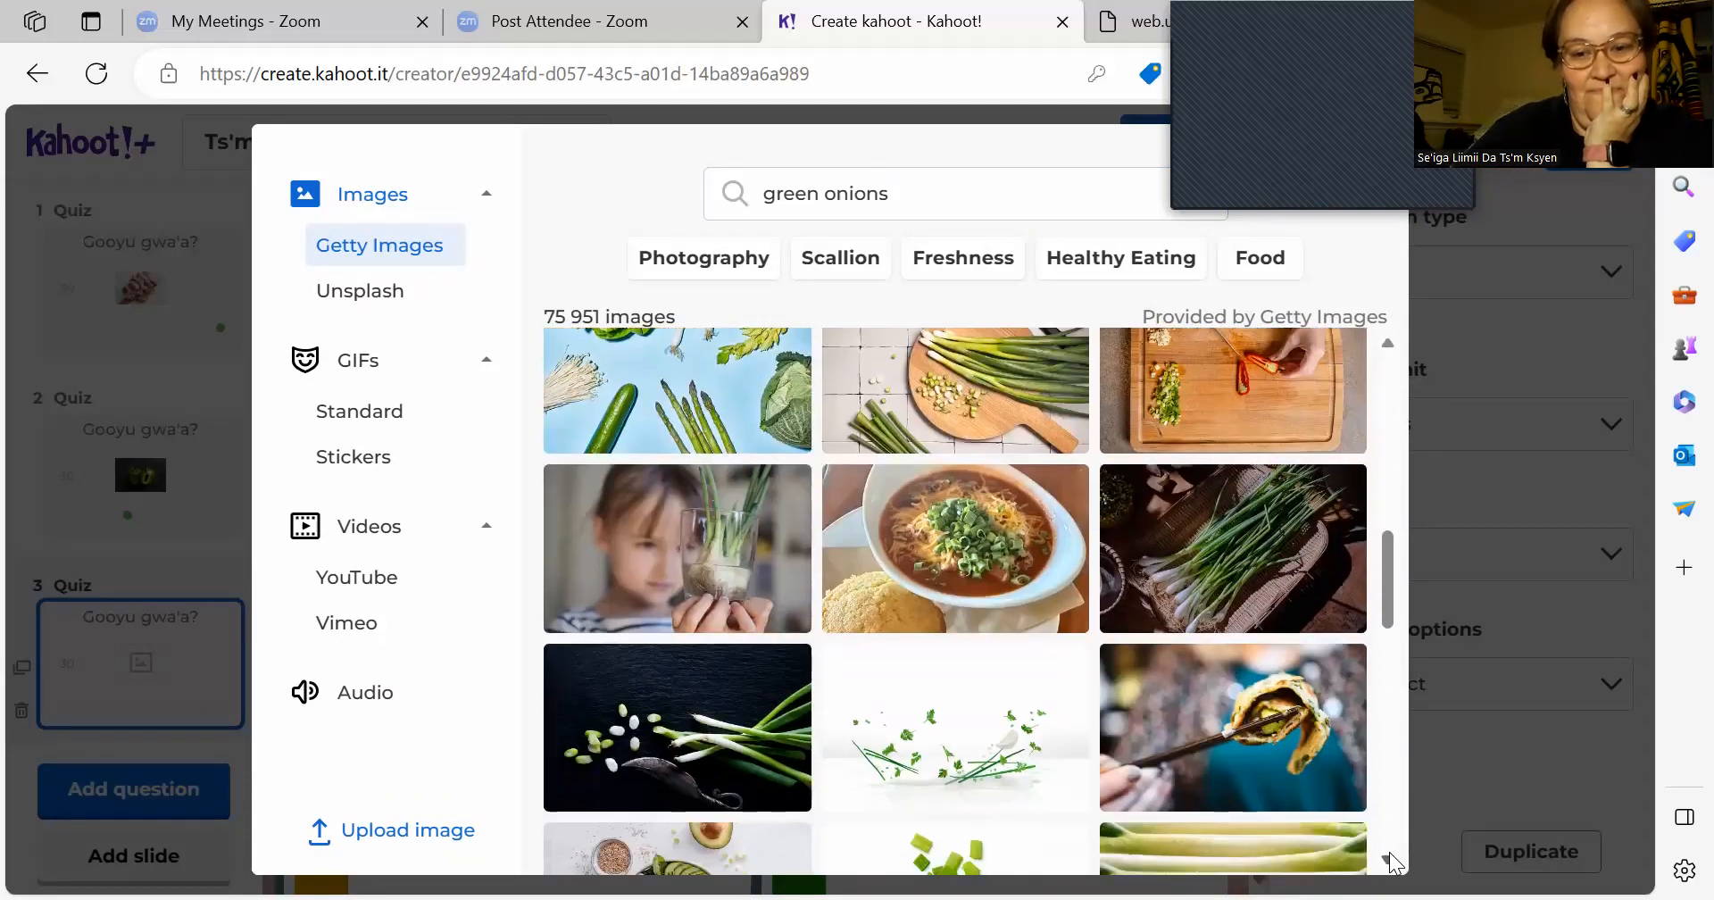
{"action": "scroll", "coordinate": [1389, 851], "scroll_direction": "down", "scroll_amount": 3}
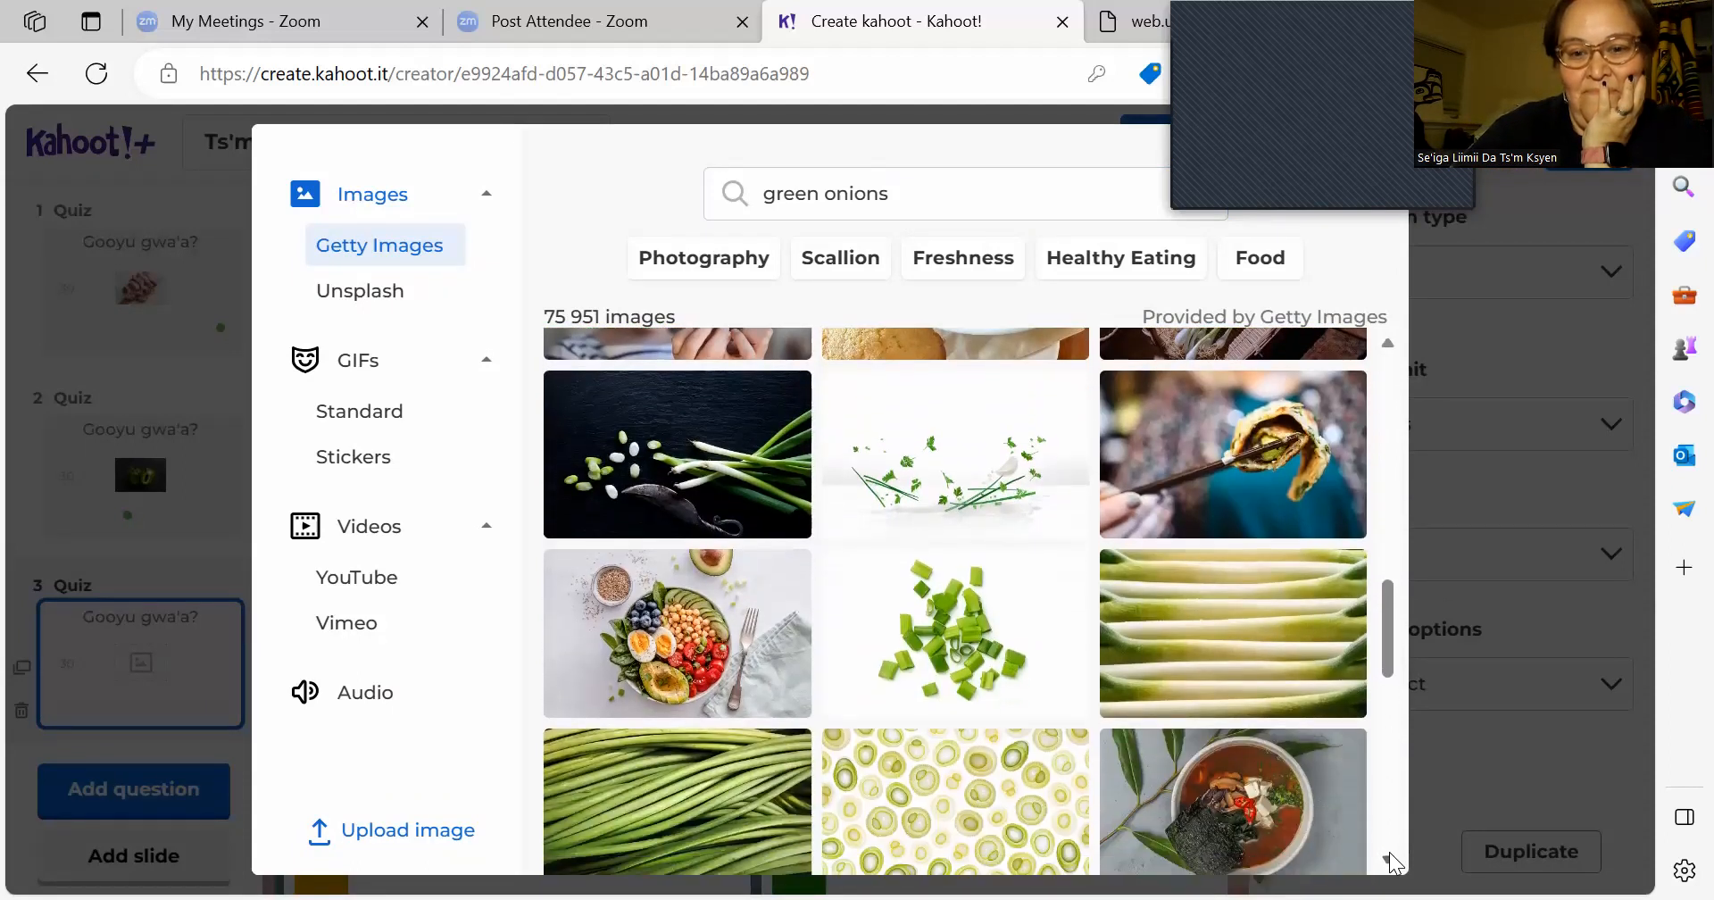
{"action": "scroll", "coordinate": [1389, 852], "scroll_direction": "down", "scroll_amount": 4}
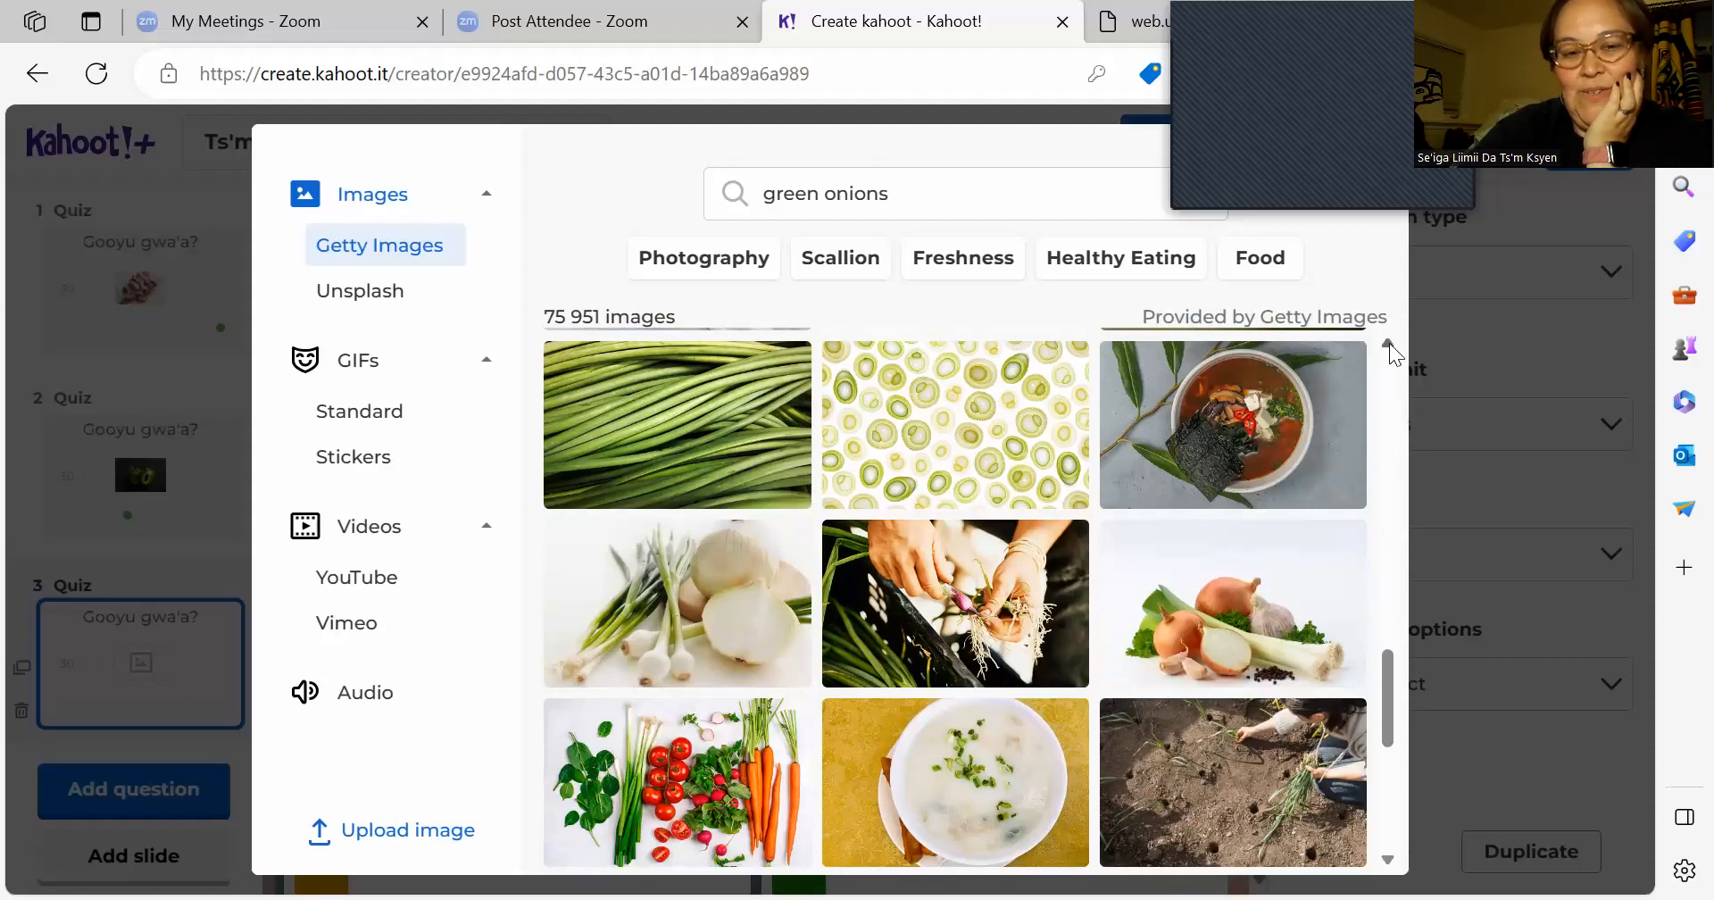
{"action": "scroll", "coordinate": [1390, 349], "scroll_direction": "up", "scroll_amount": 4}
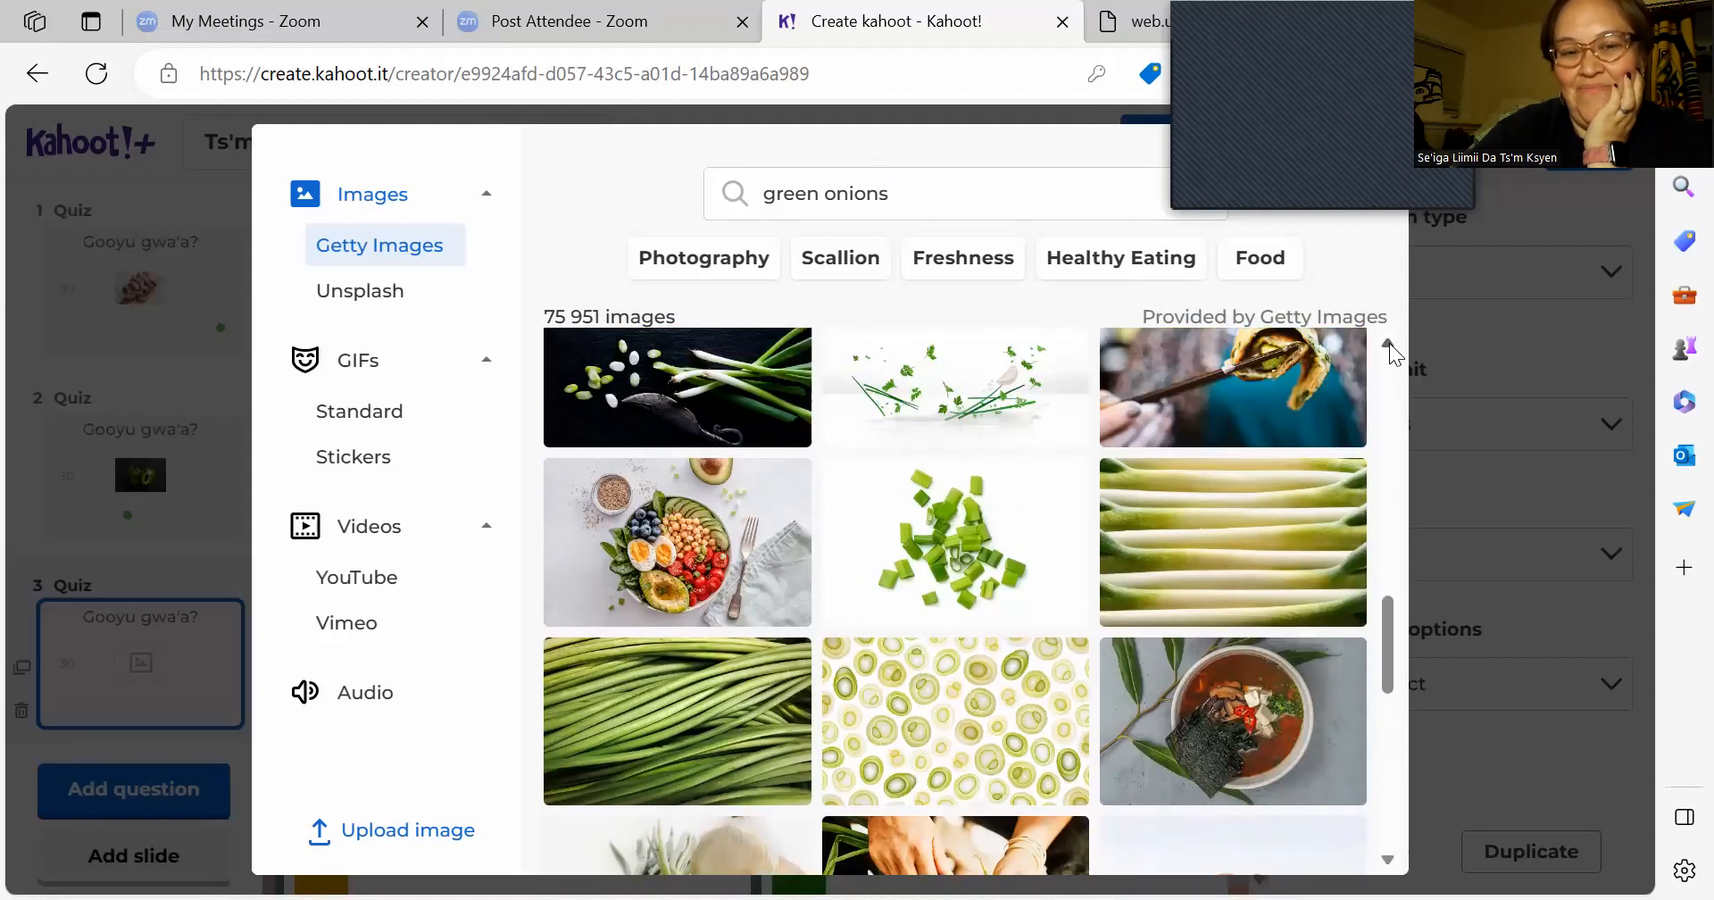
{"action": "scroll", "coordinate": [1390, 349], "scroll_direction": "up", "scroll_amount": 1}
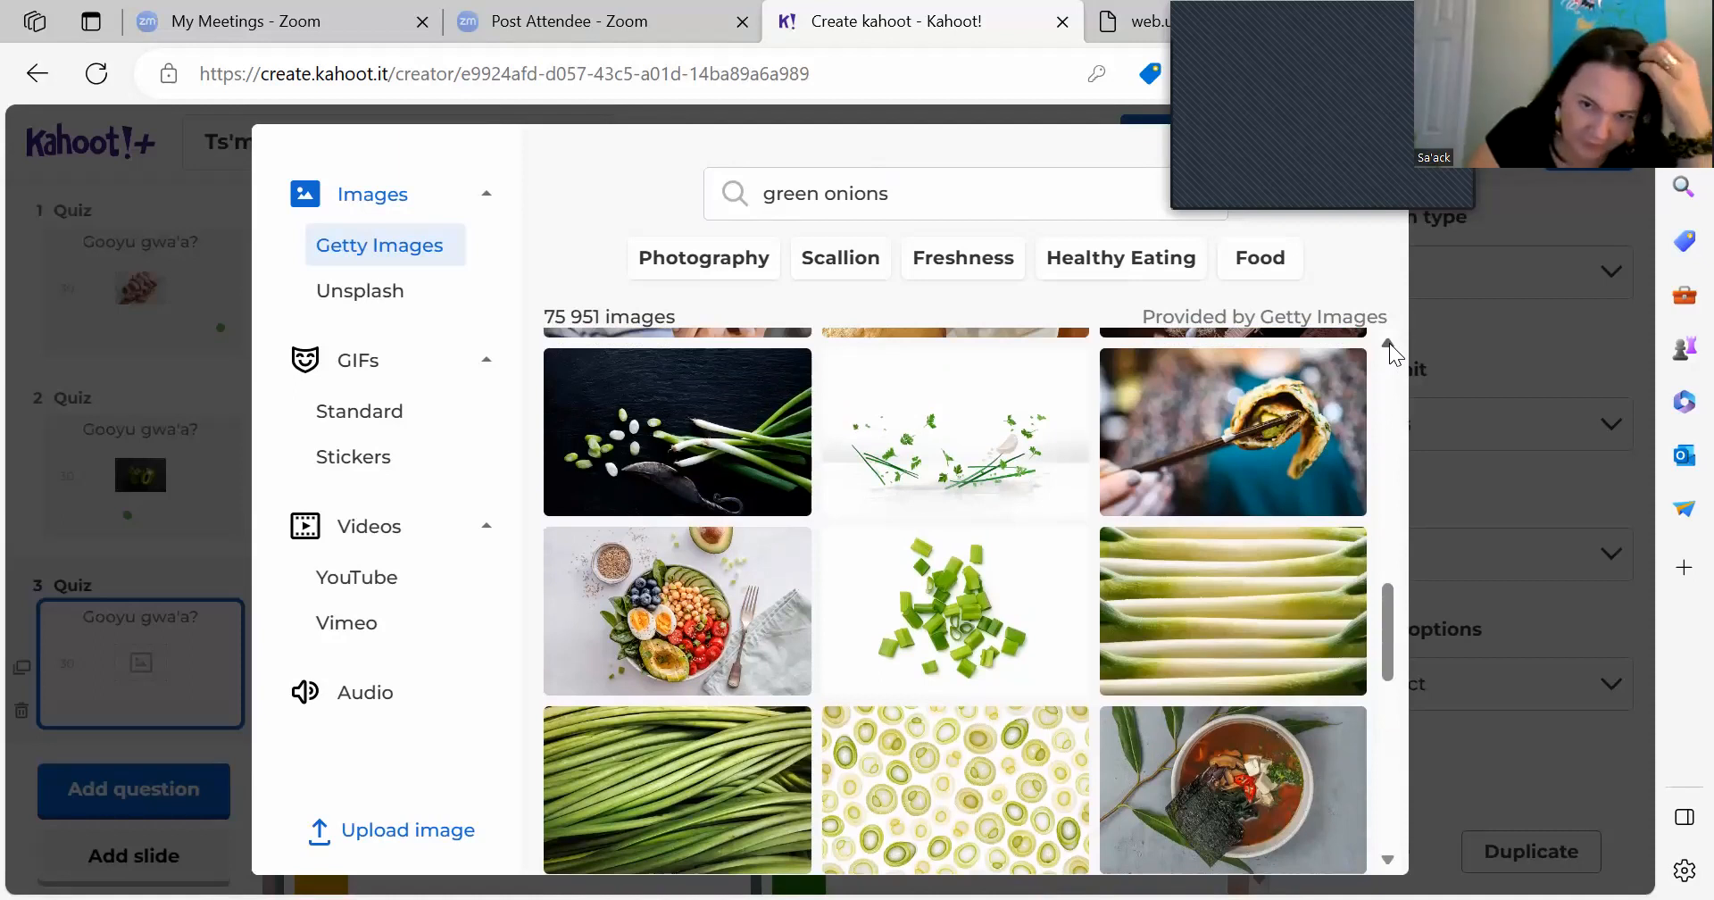
{"action": "scroll", "coordinate": [1390, 350], "scroll_direction": "up", "scroll_amount": 10}
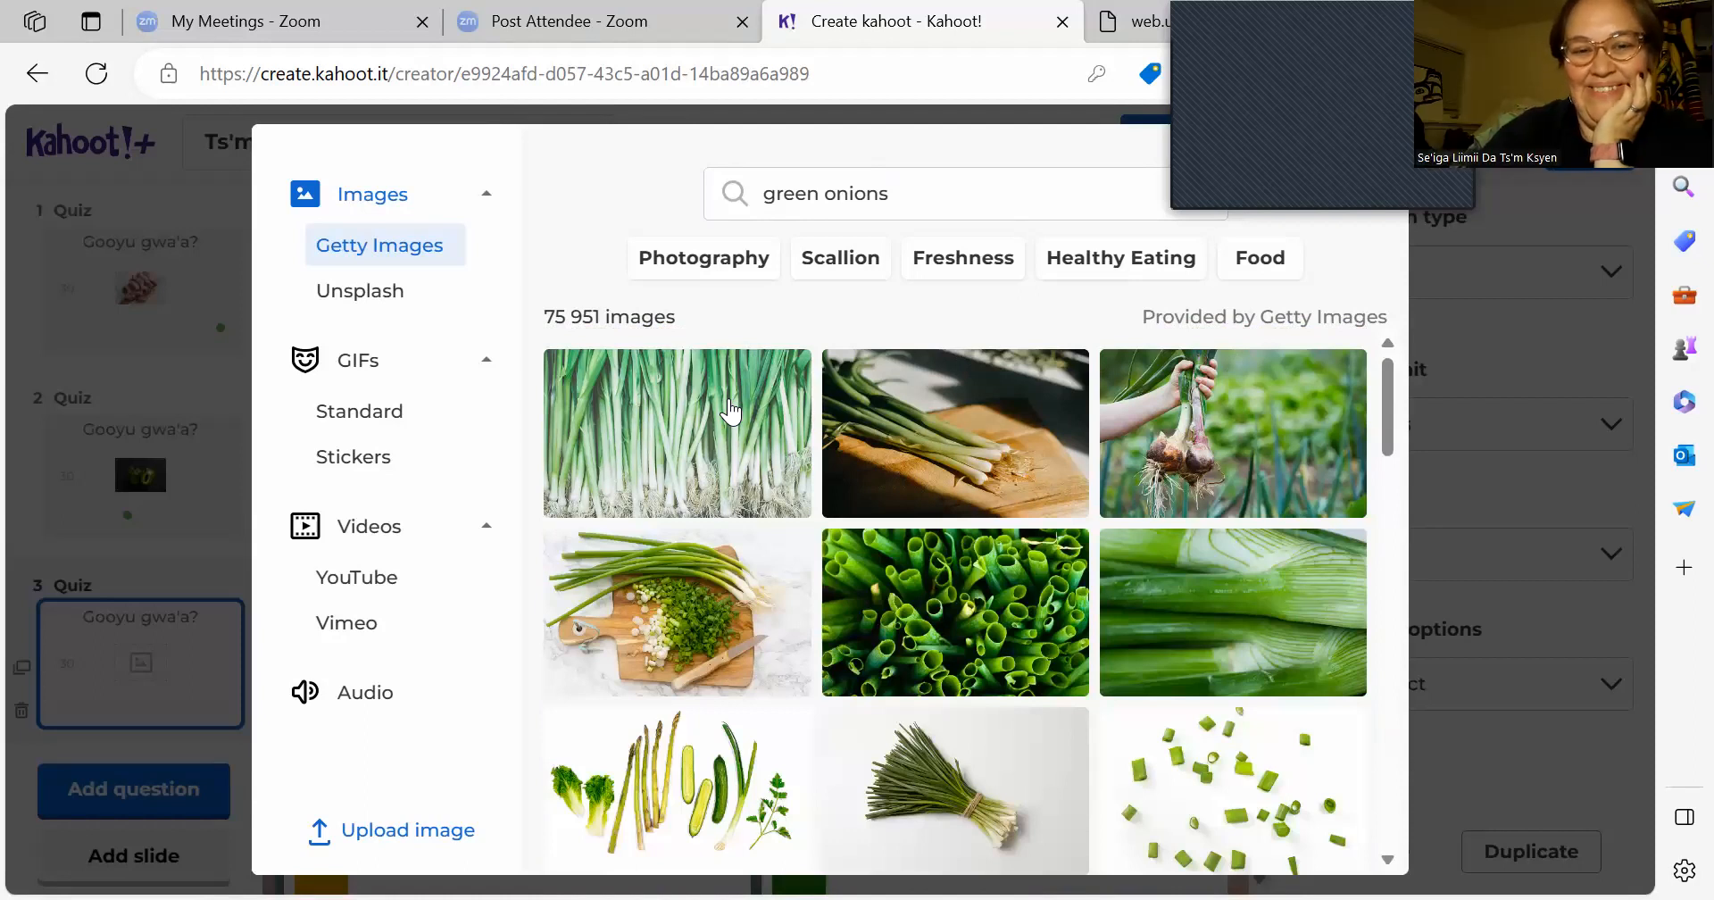
{"action": "left_click", "coordinate": [730, 412]}
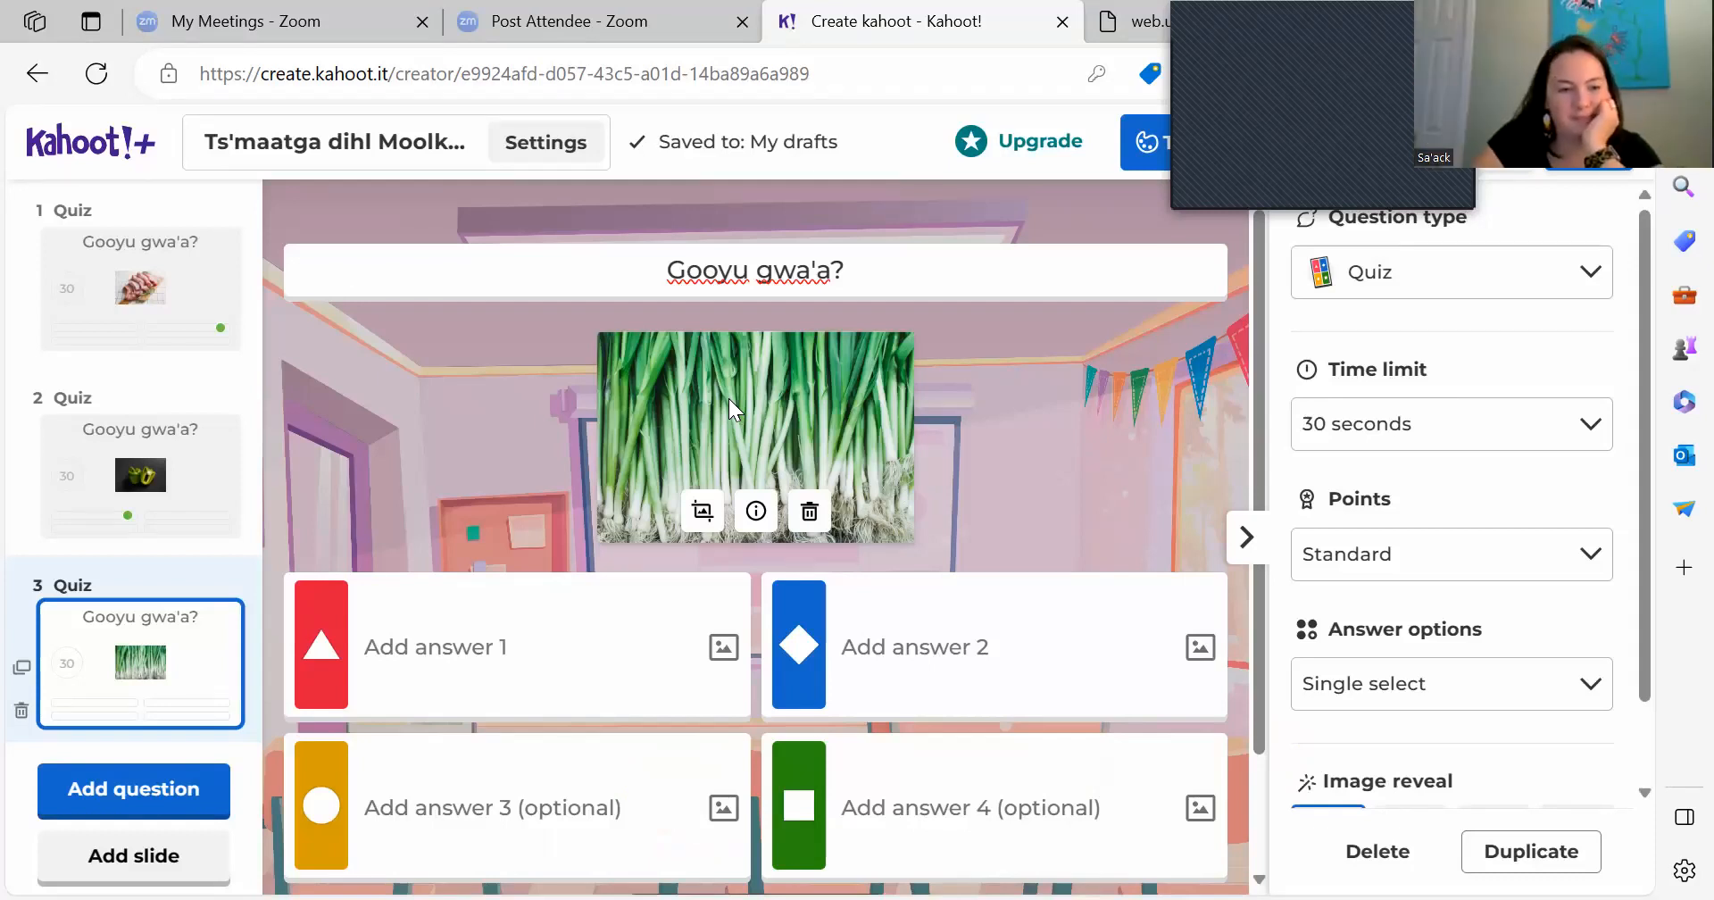
Step: Enter "mełiitga olyens" as answer 2 of the green onion question, inserting ł as a special character, and mark it as correct
{"action": "left_click", "coordinate": [894, 650]}
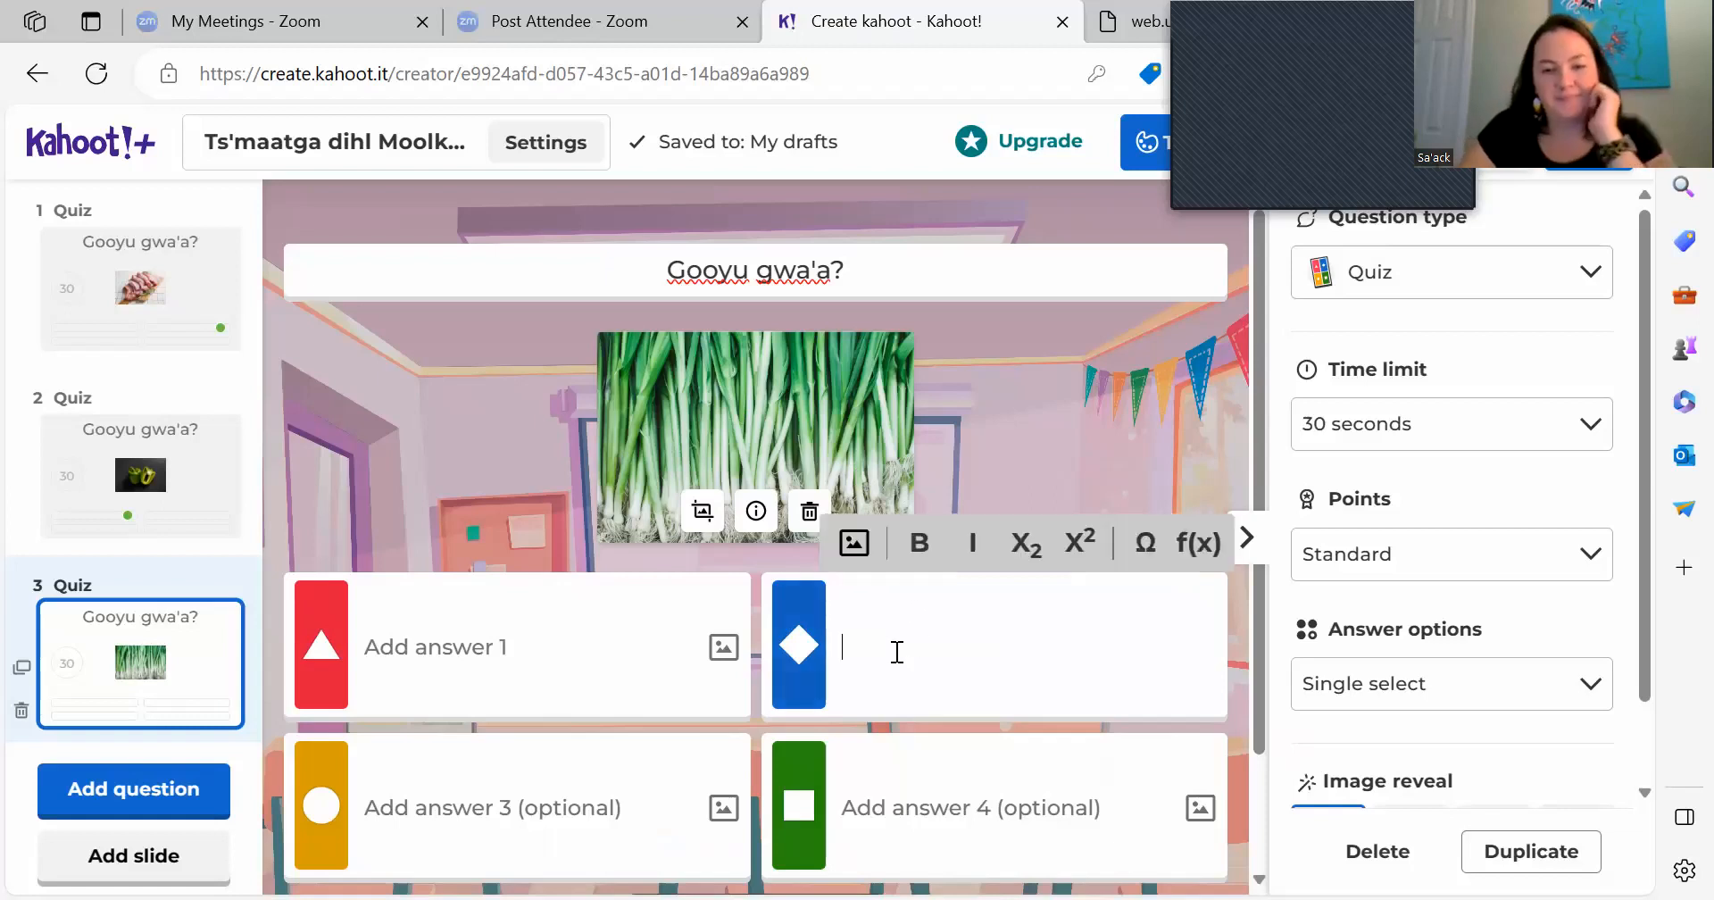
{"action": "type", "text": "me"}
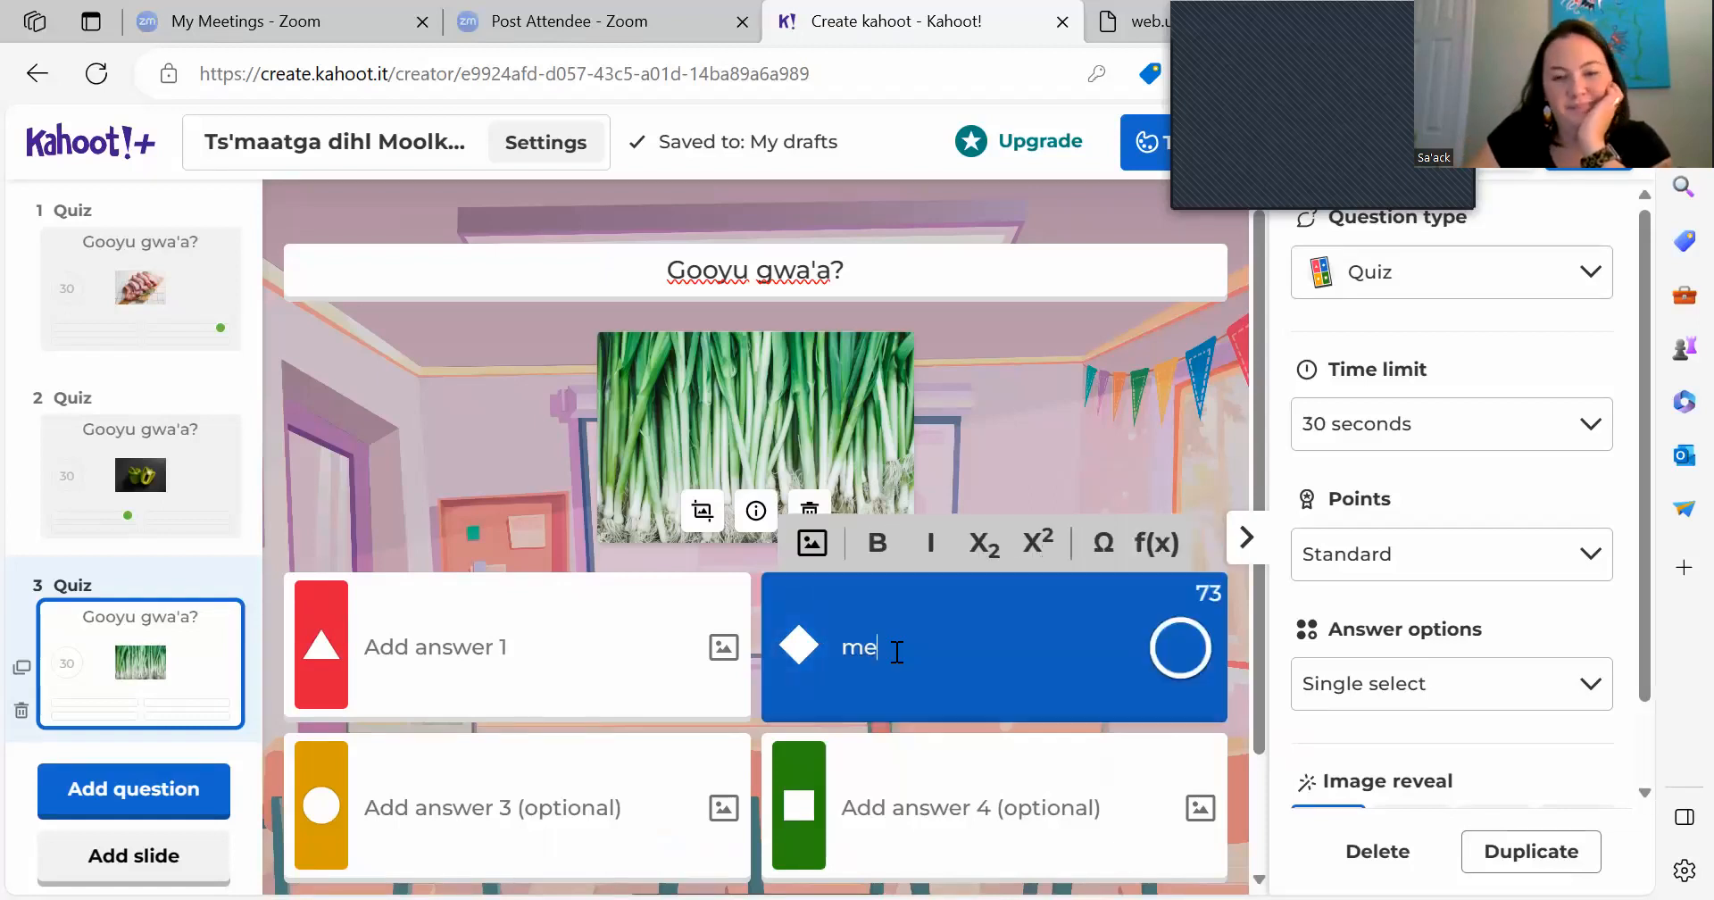
{"action": "left_click", "coordinate": [1104, 542]}
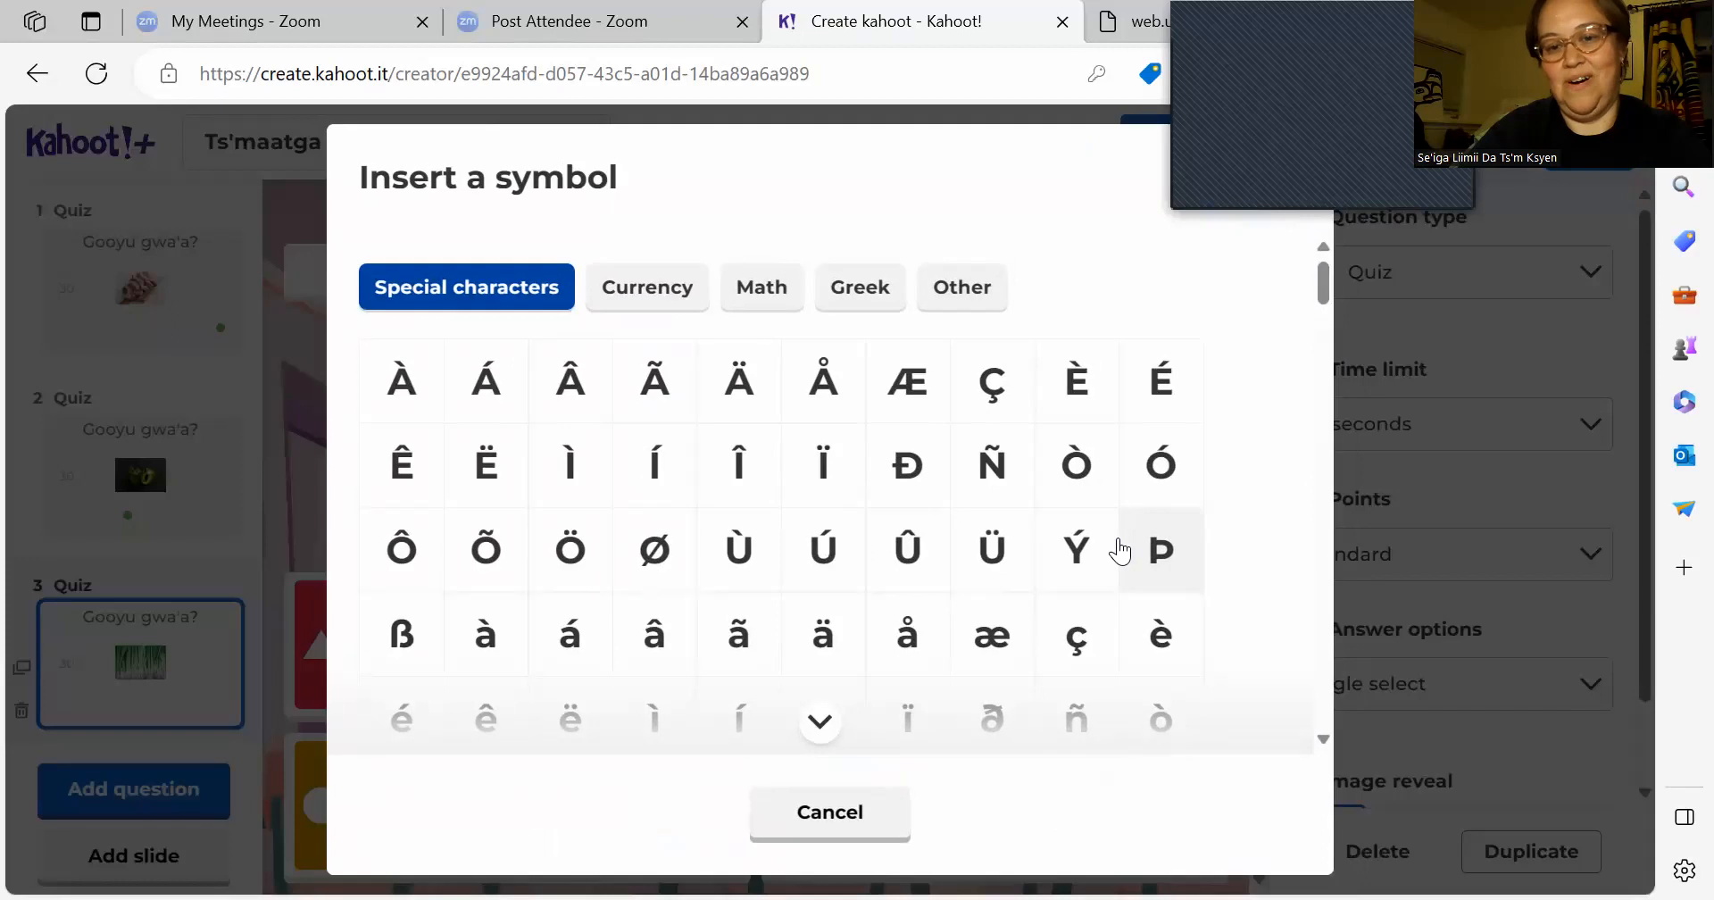
{"action": "scroll", "coordinate": [1326, 681], "scroll_direction": "down", "scroll_amount": 10}
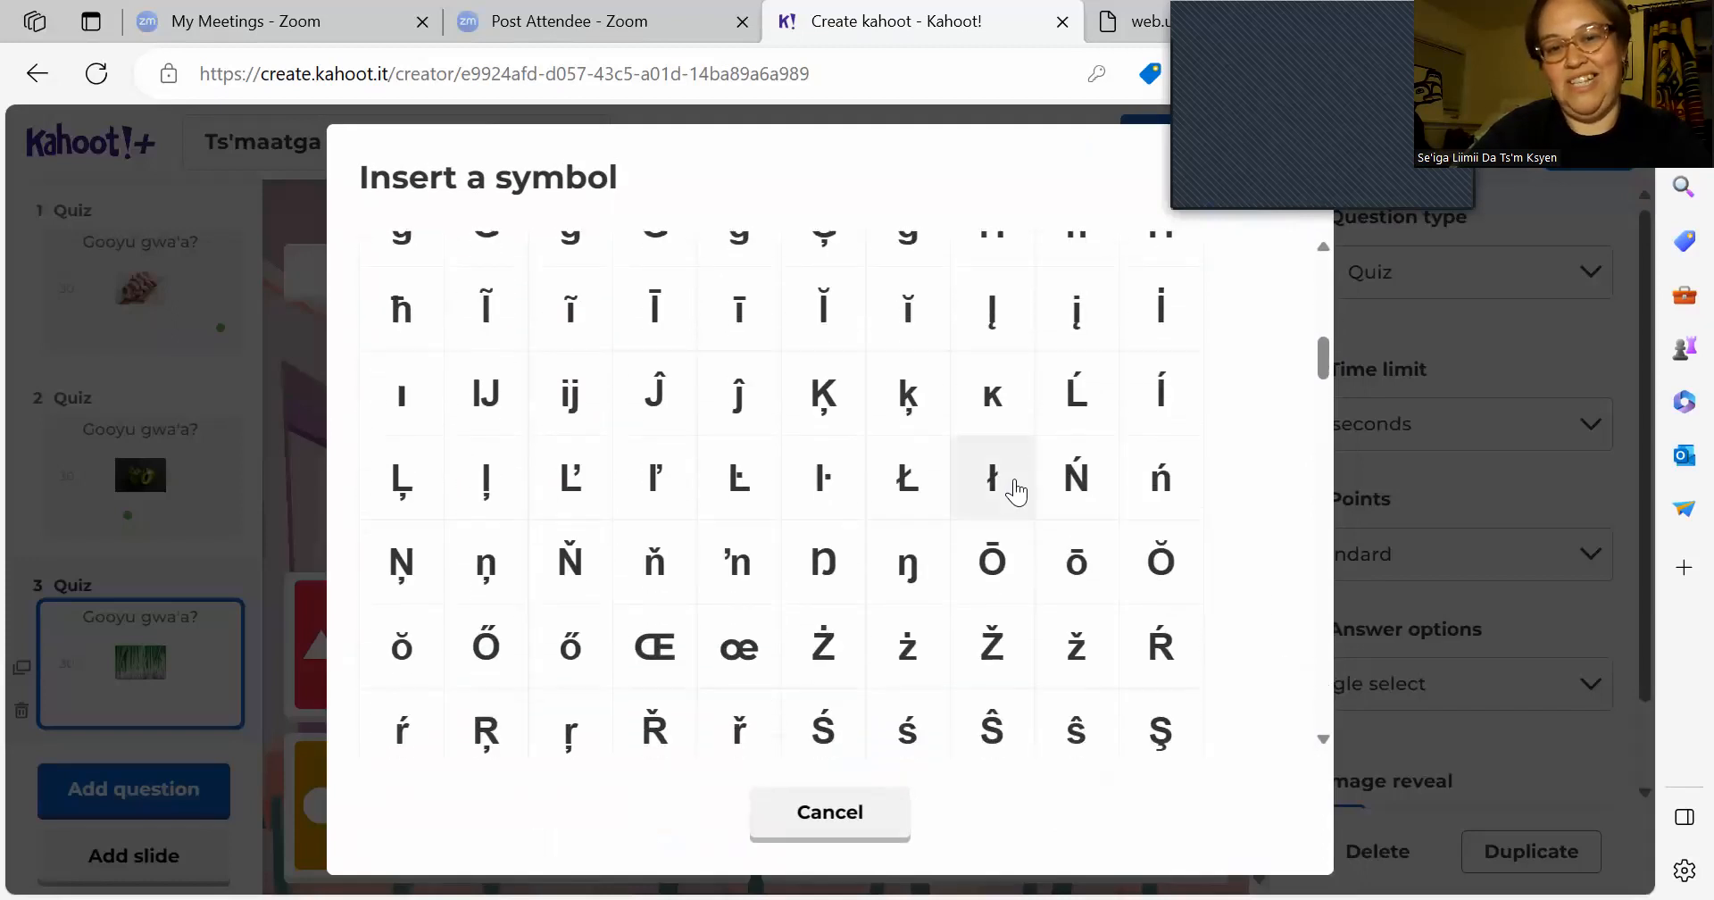
{"action": "left_click", "coordinate": [1014, 479]}
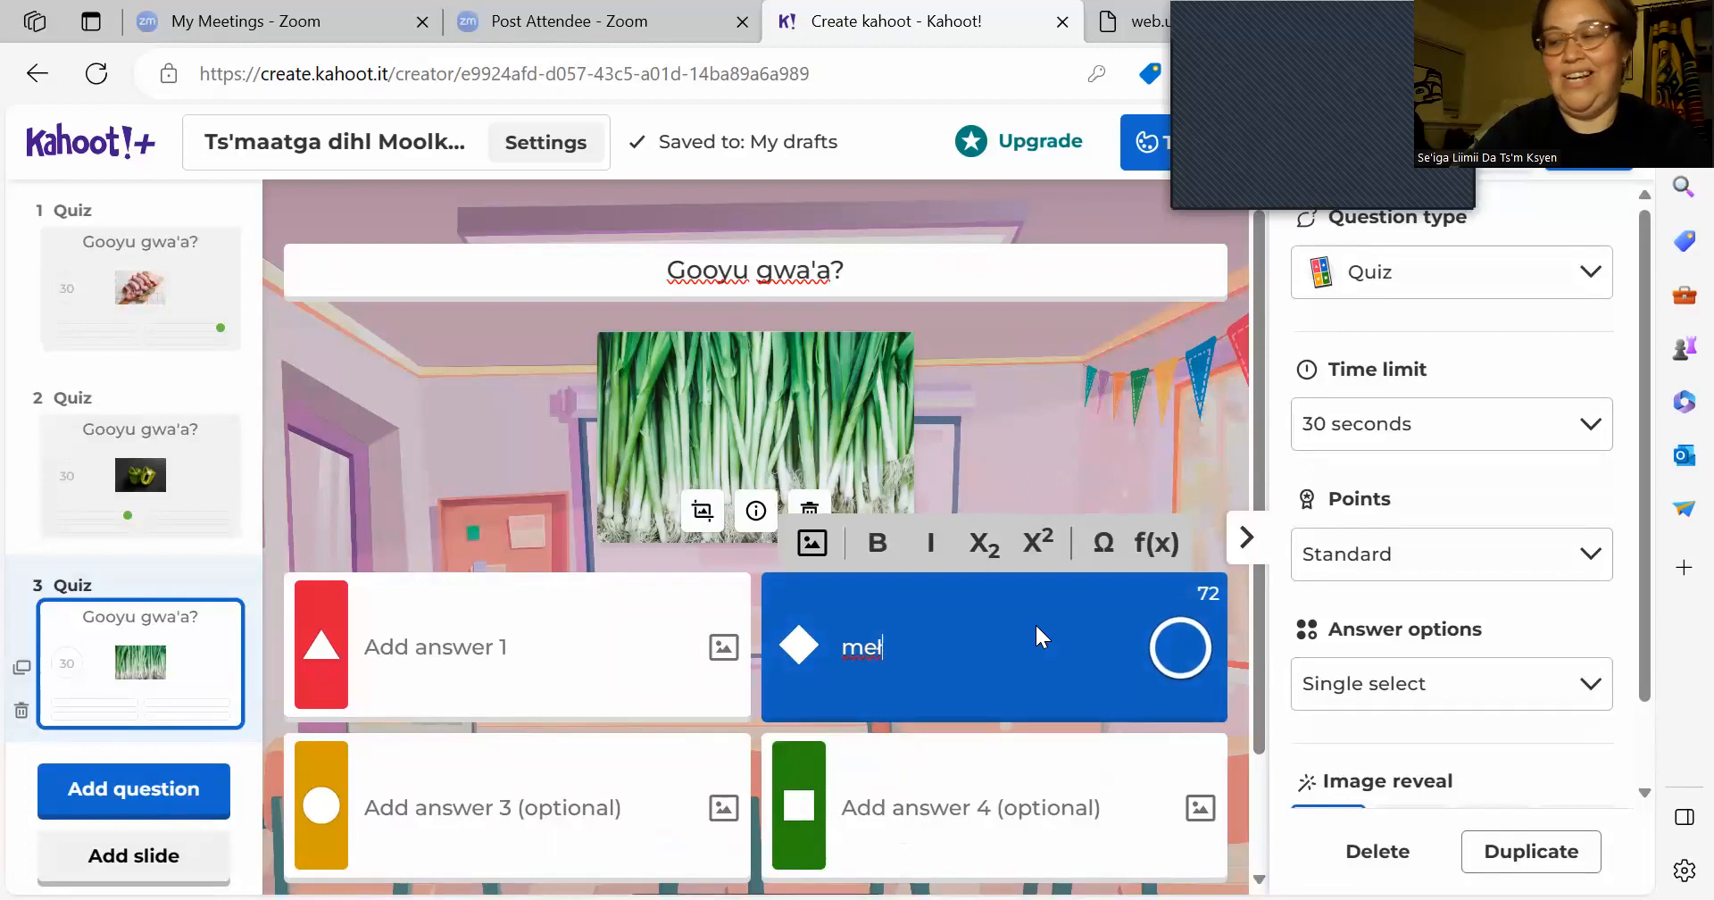
{"action": "type", "text": "i"}
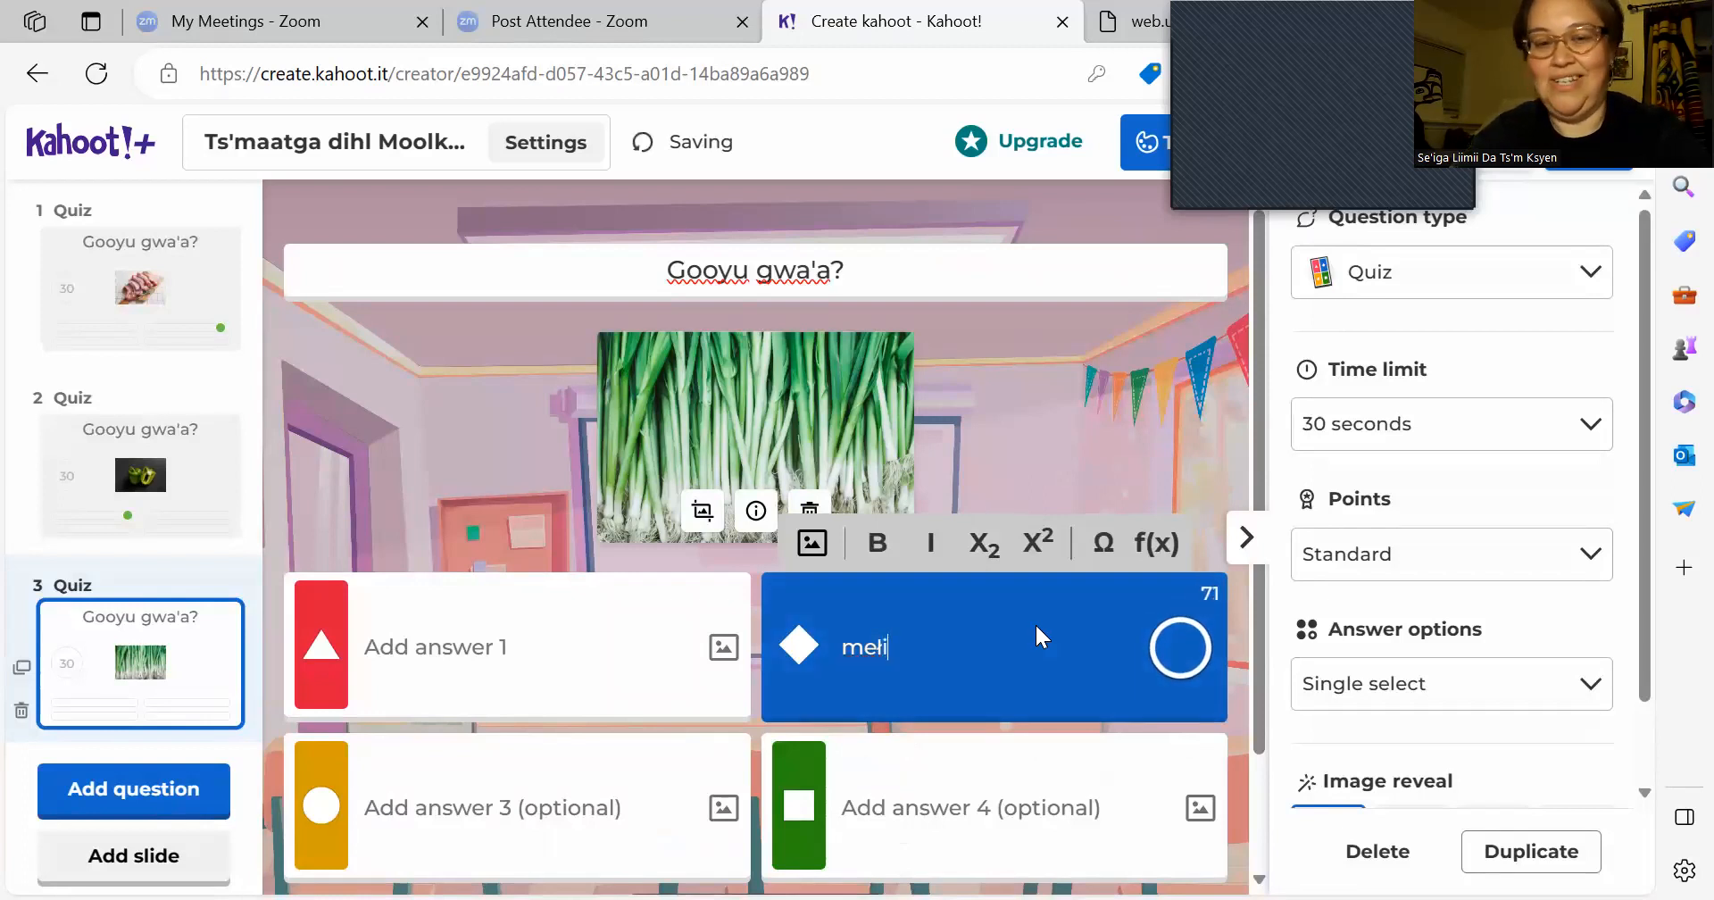
{"action": "type", "text": "itga oly"}
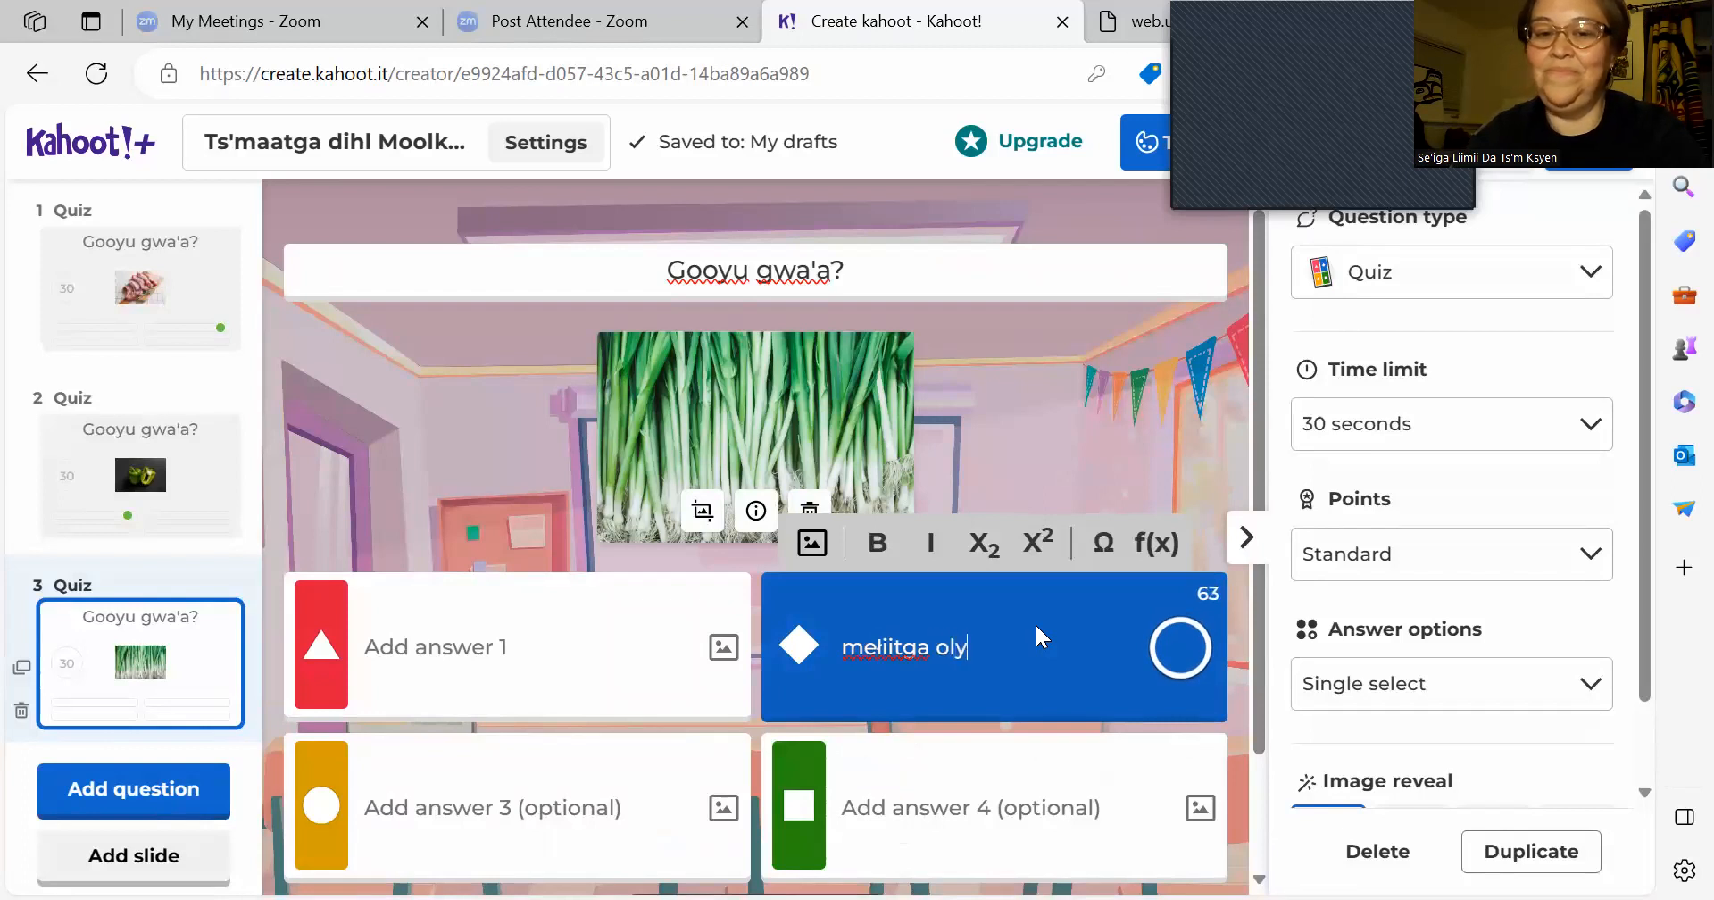
{"action": "type", "text": "ens"}
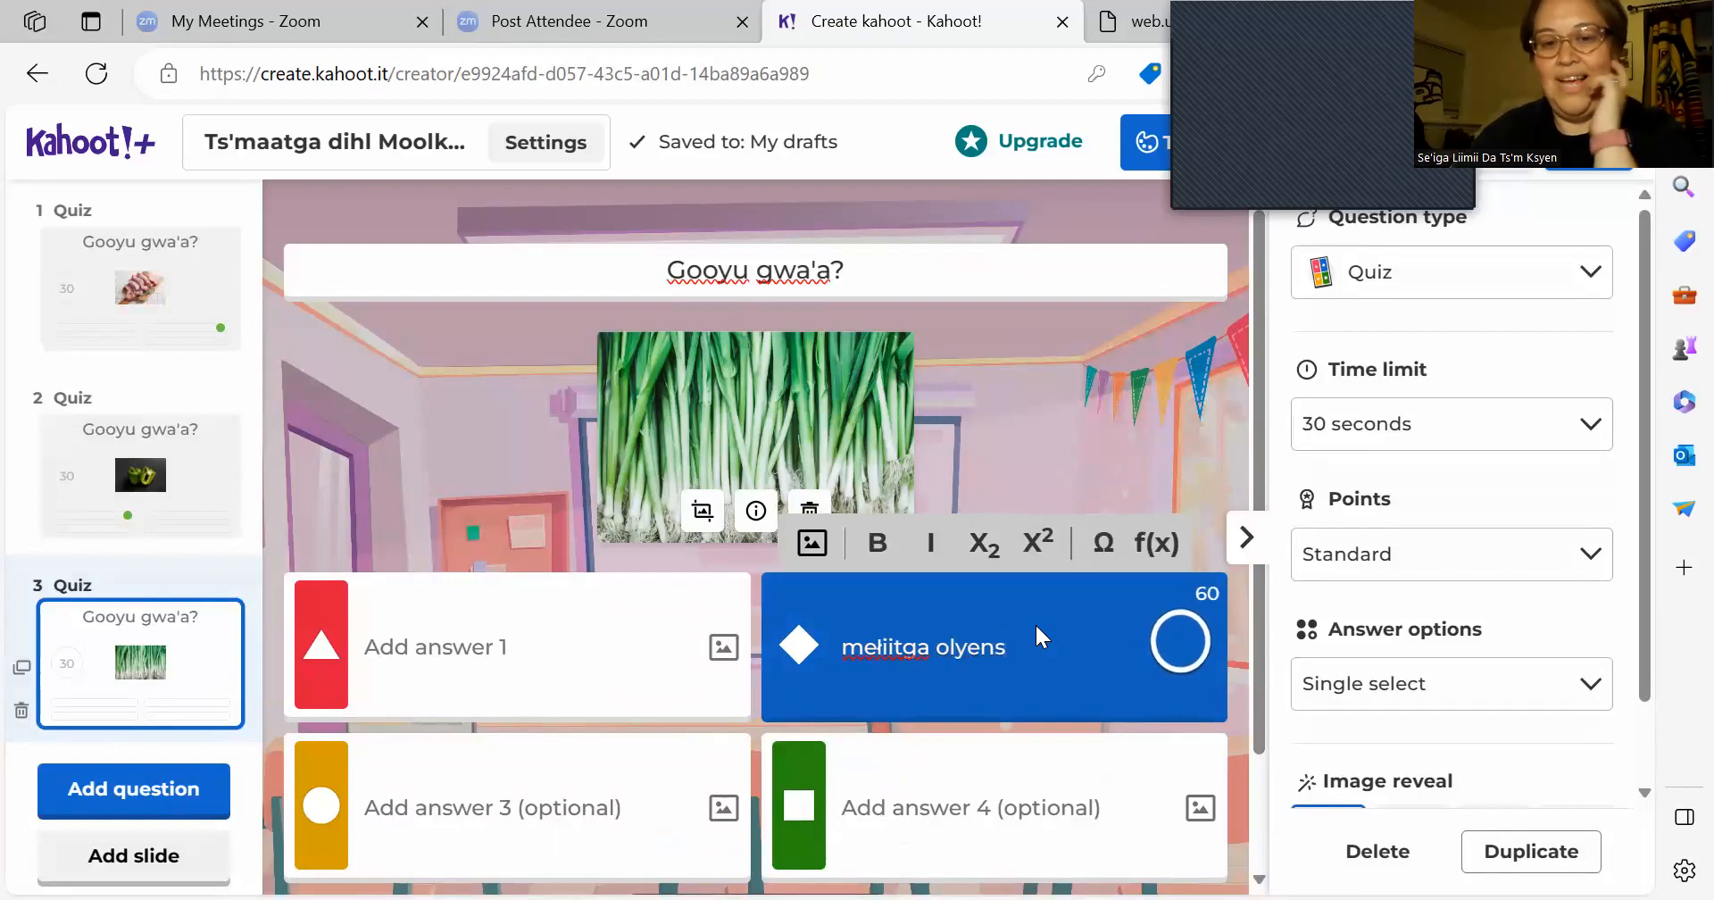
{"action": "left_click", "coordinate": [1180, 645]}
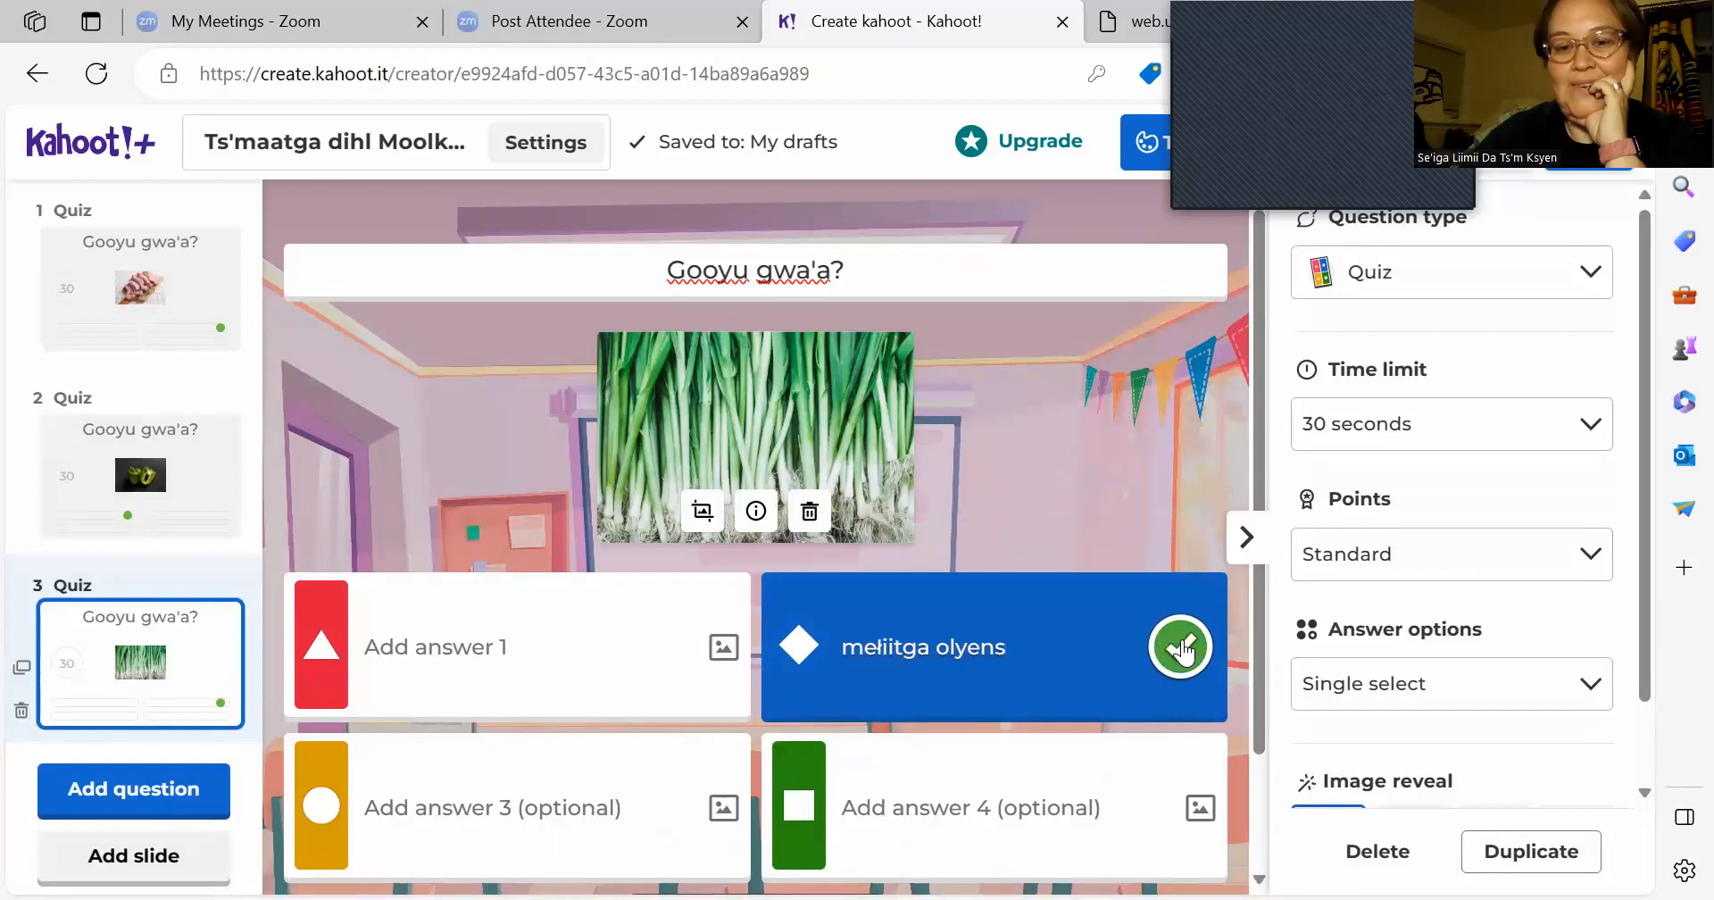
Step: Look up "leaf" in the Sm'algyax Living Legacy Talking Dictionary and enter "'yens" as answer 1 of the green onion question in Kahoot
{"action": "left_click", "coordinate": [474, 641]}
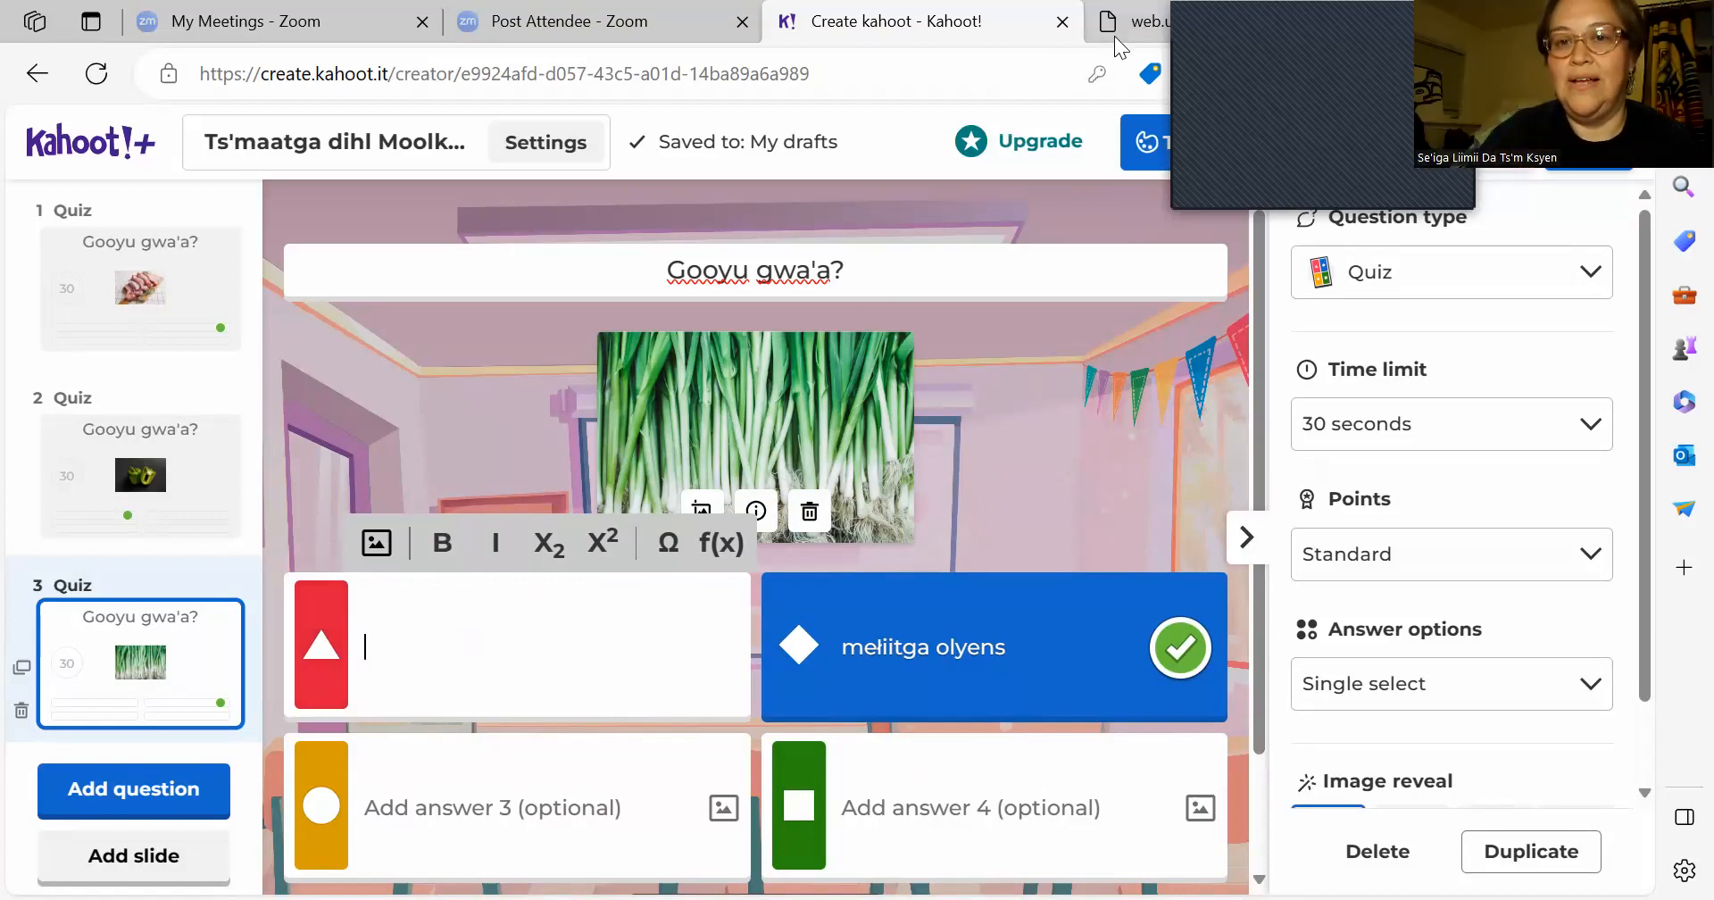
{"action": "left_click", "coordinate": [1135, 27]}
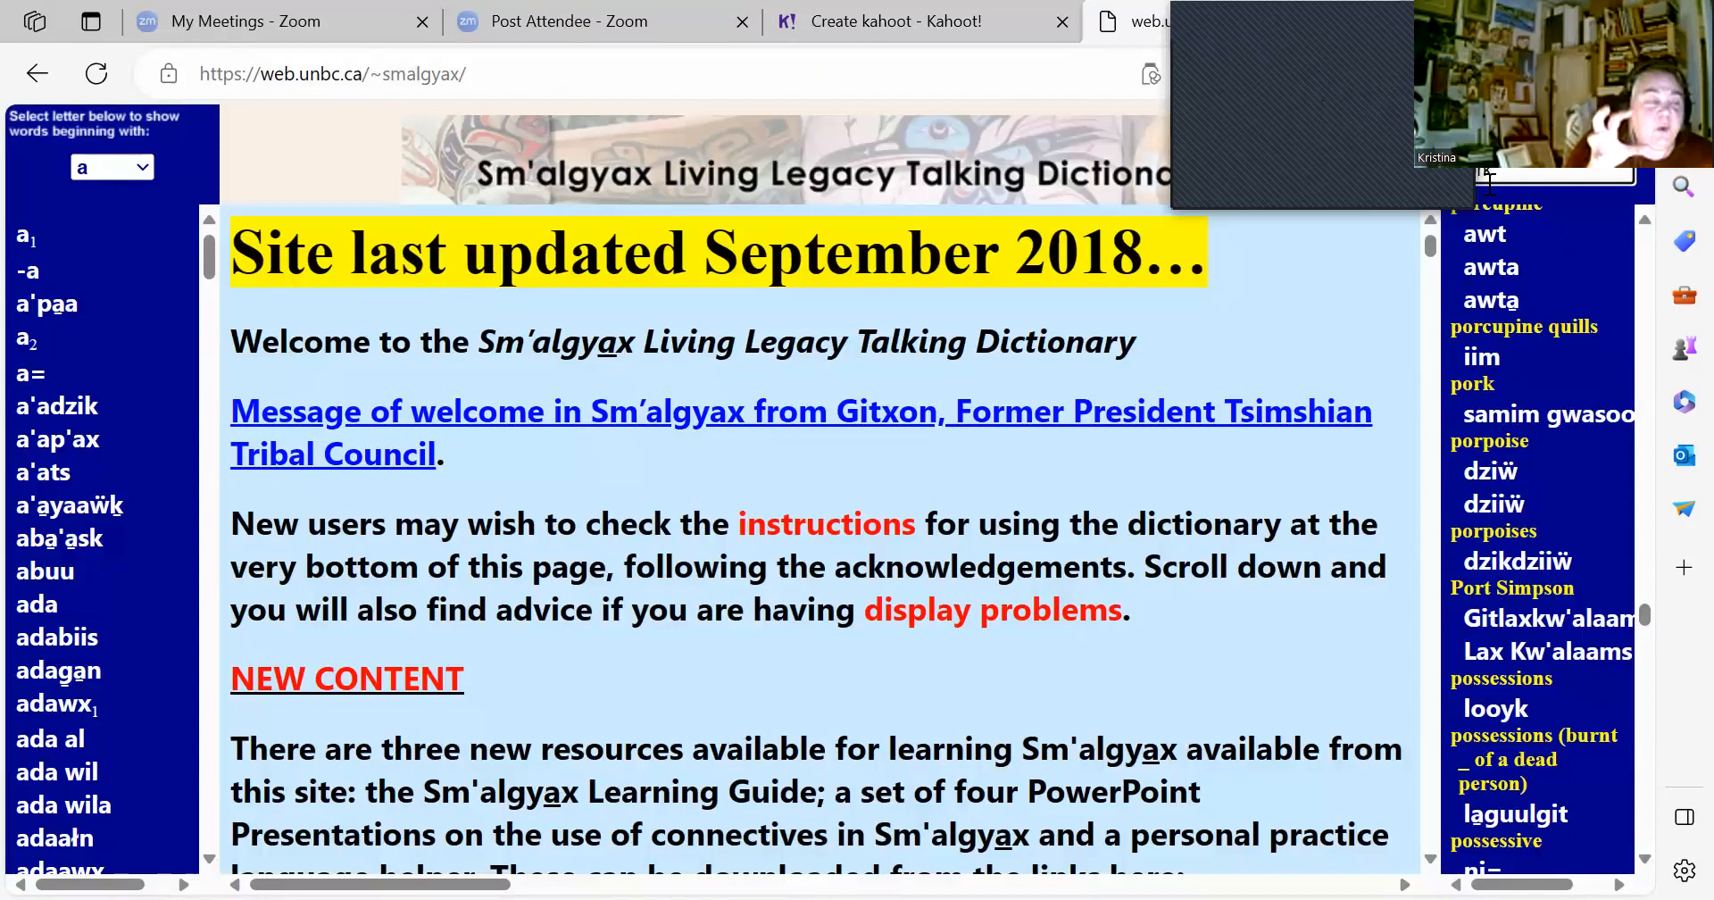
{"action": "key", "text": "BackSpace"}
{"action": "key", "text": "BackSpace"}
{"action": "key", "text": "BackSpace"}
{"action": "key", "text": "BackSpace"}
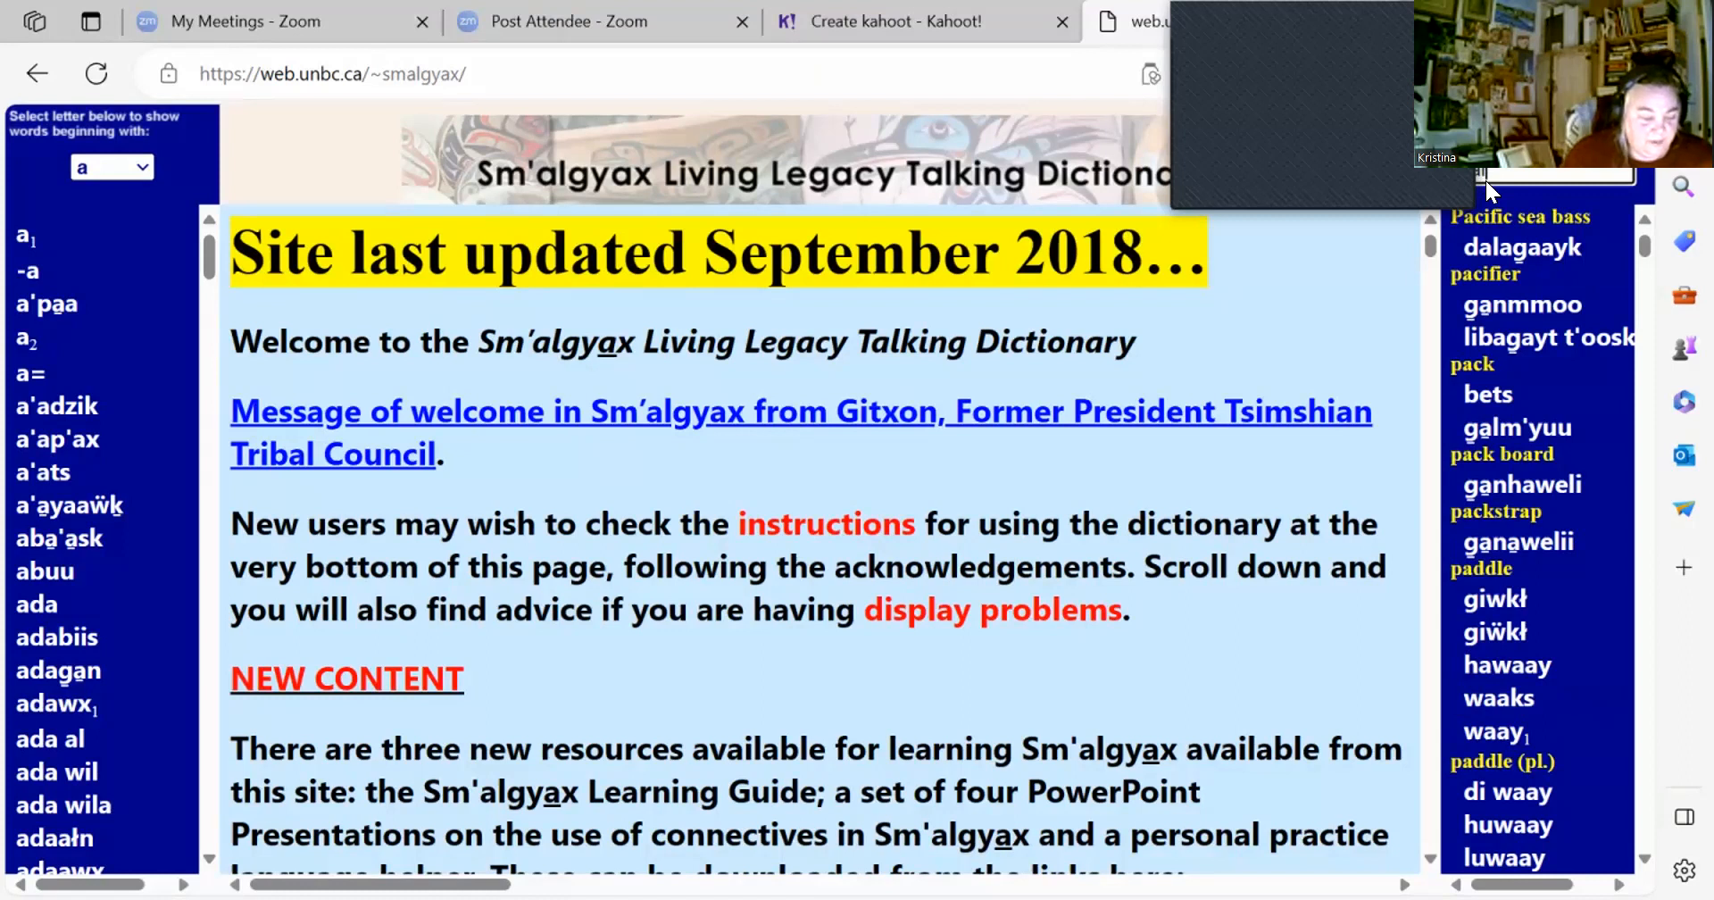
{"action": "type", "text": "leaf"}
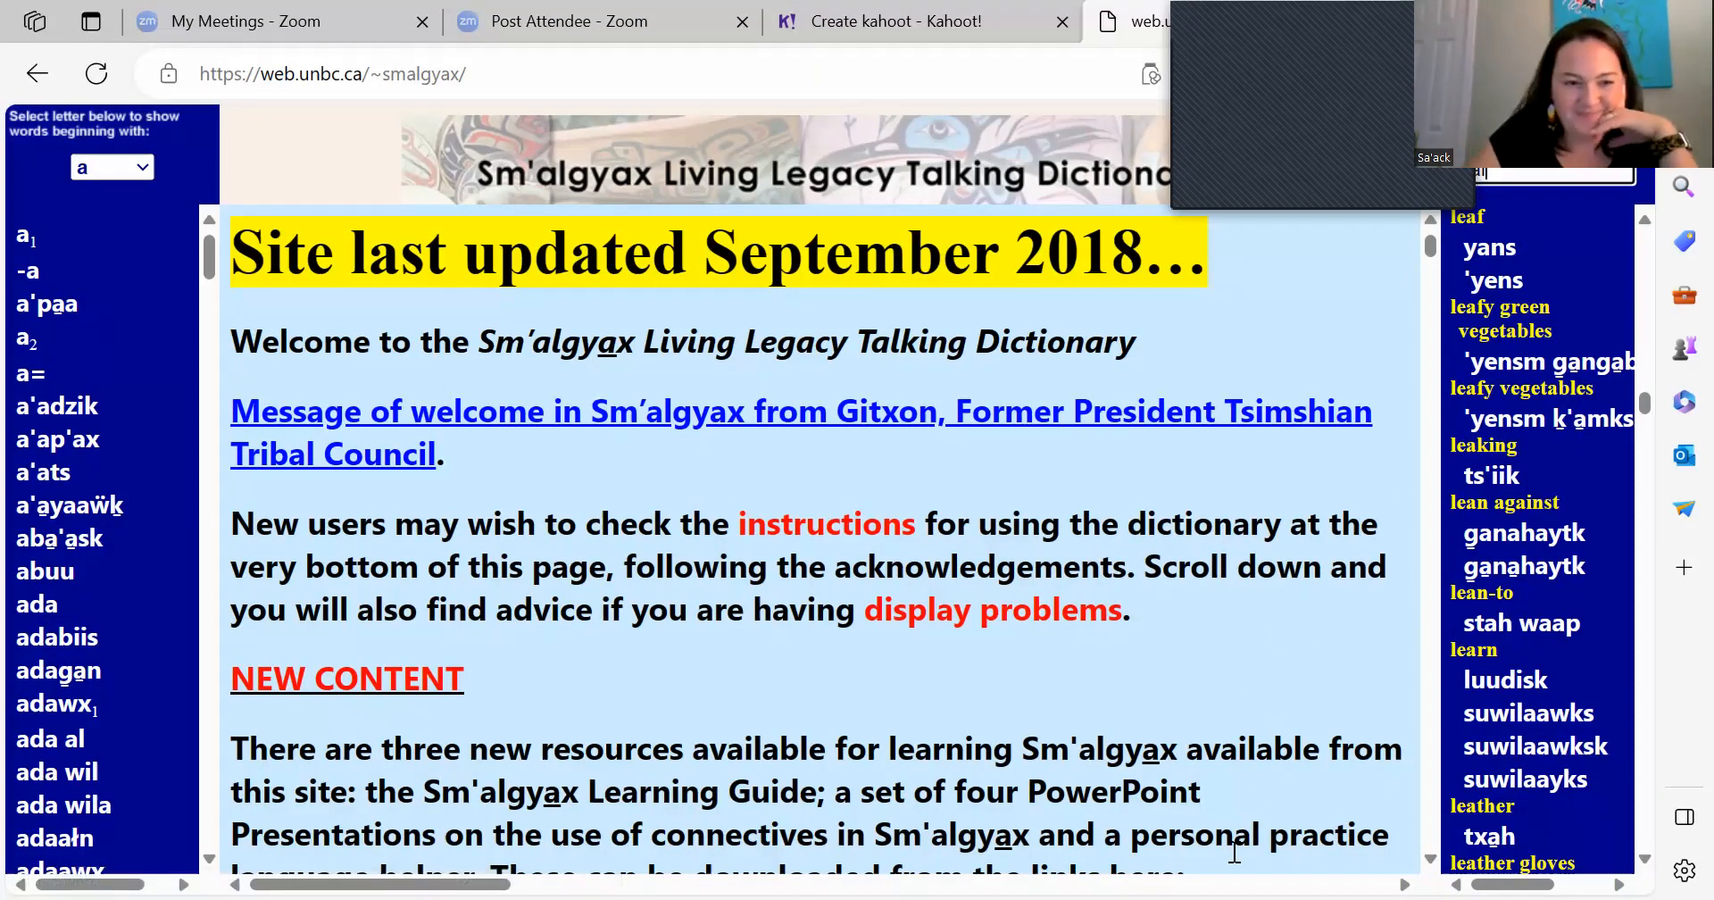
{"action": "left_click", "coordinate": [953, 25]}
{"action": "type", "text": "'yens"}
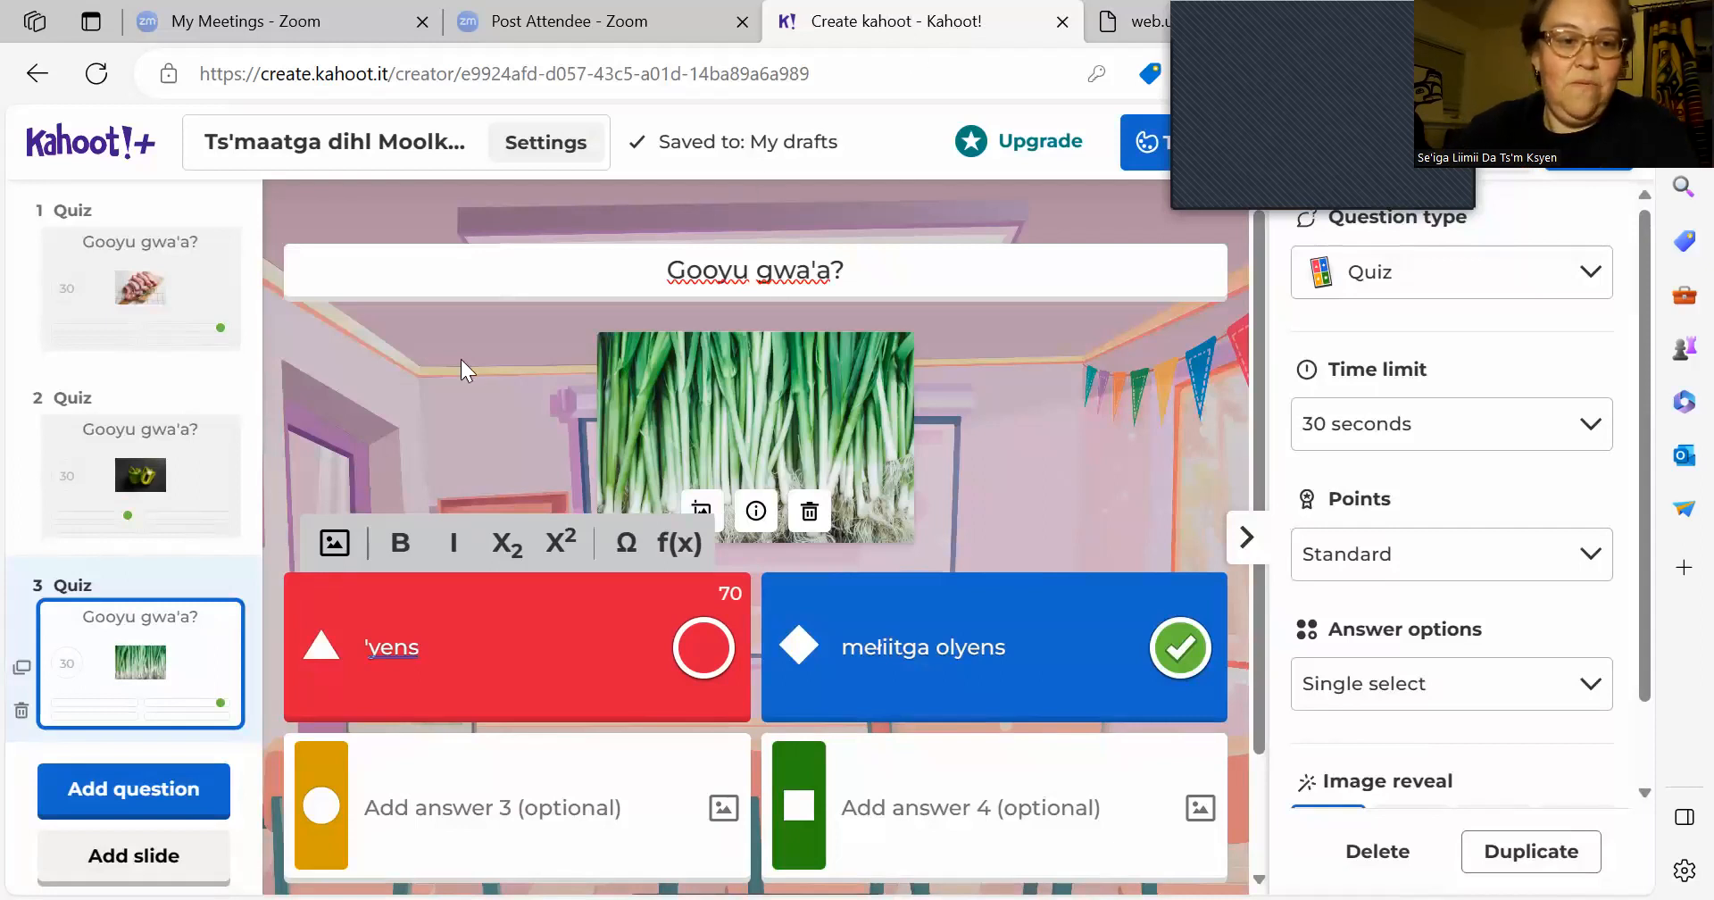
Step: Add a fourth Quiz question with the question text "Gooyu gwa'a?" and a 30-second time limit
{"action": "left_click", "coordinate": [130, 786]}
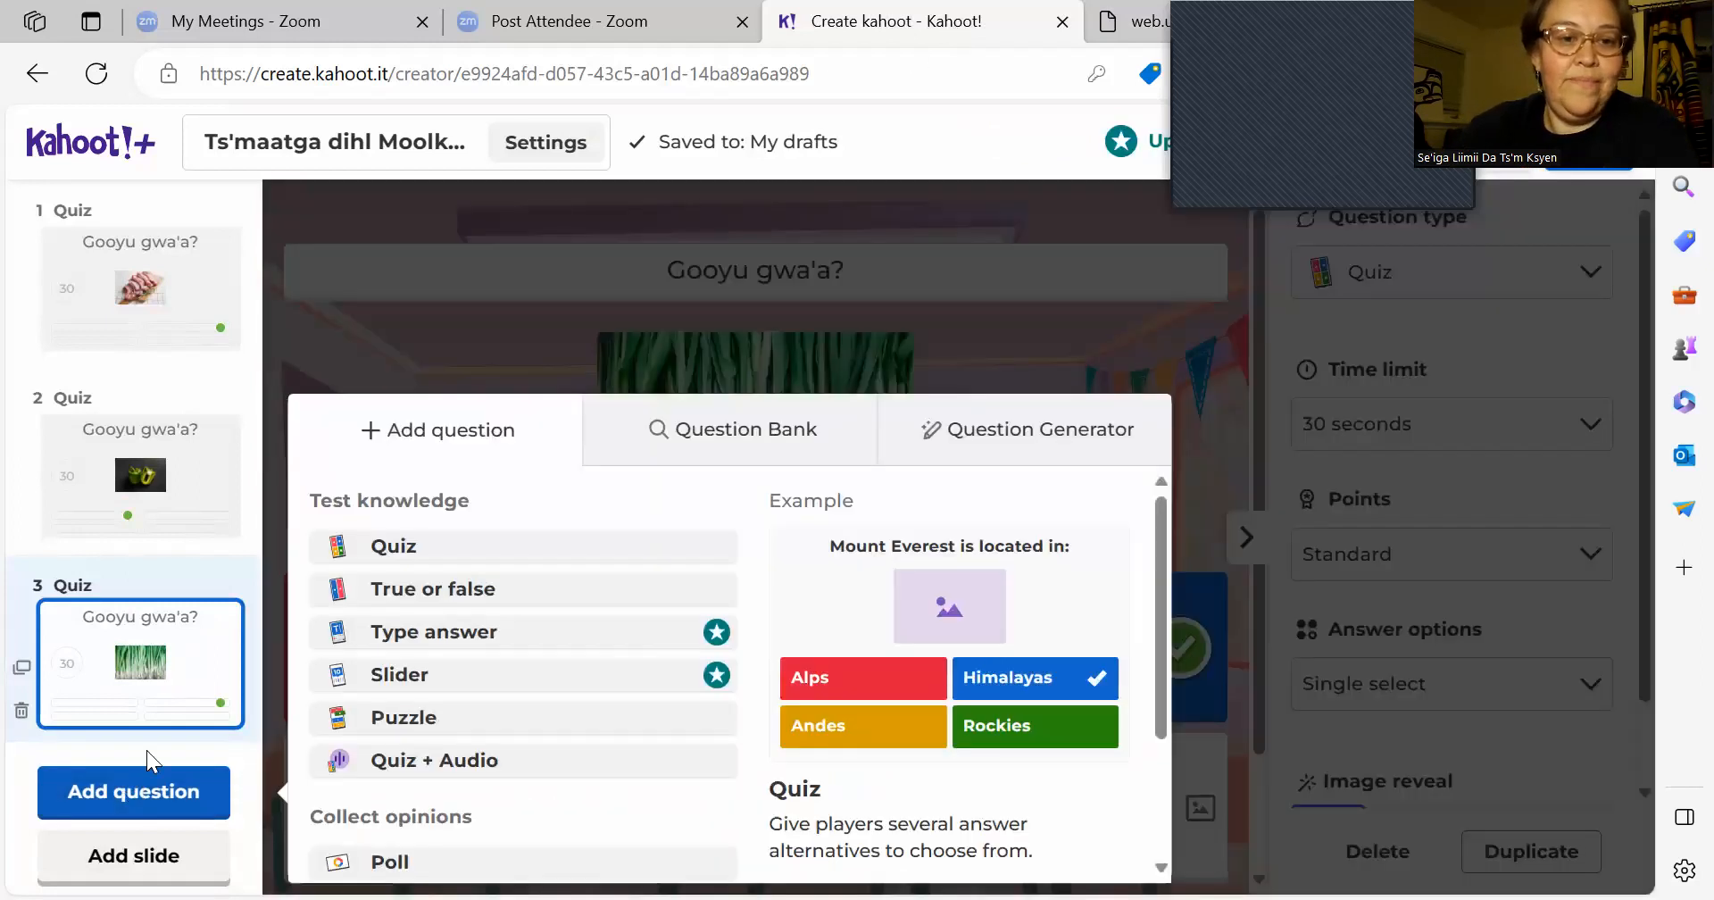
{"action": "left_click", "coordinate": [394, 545]}
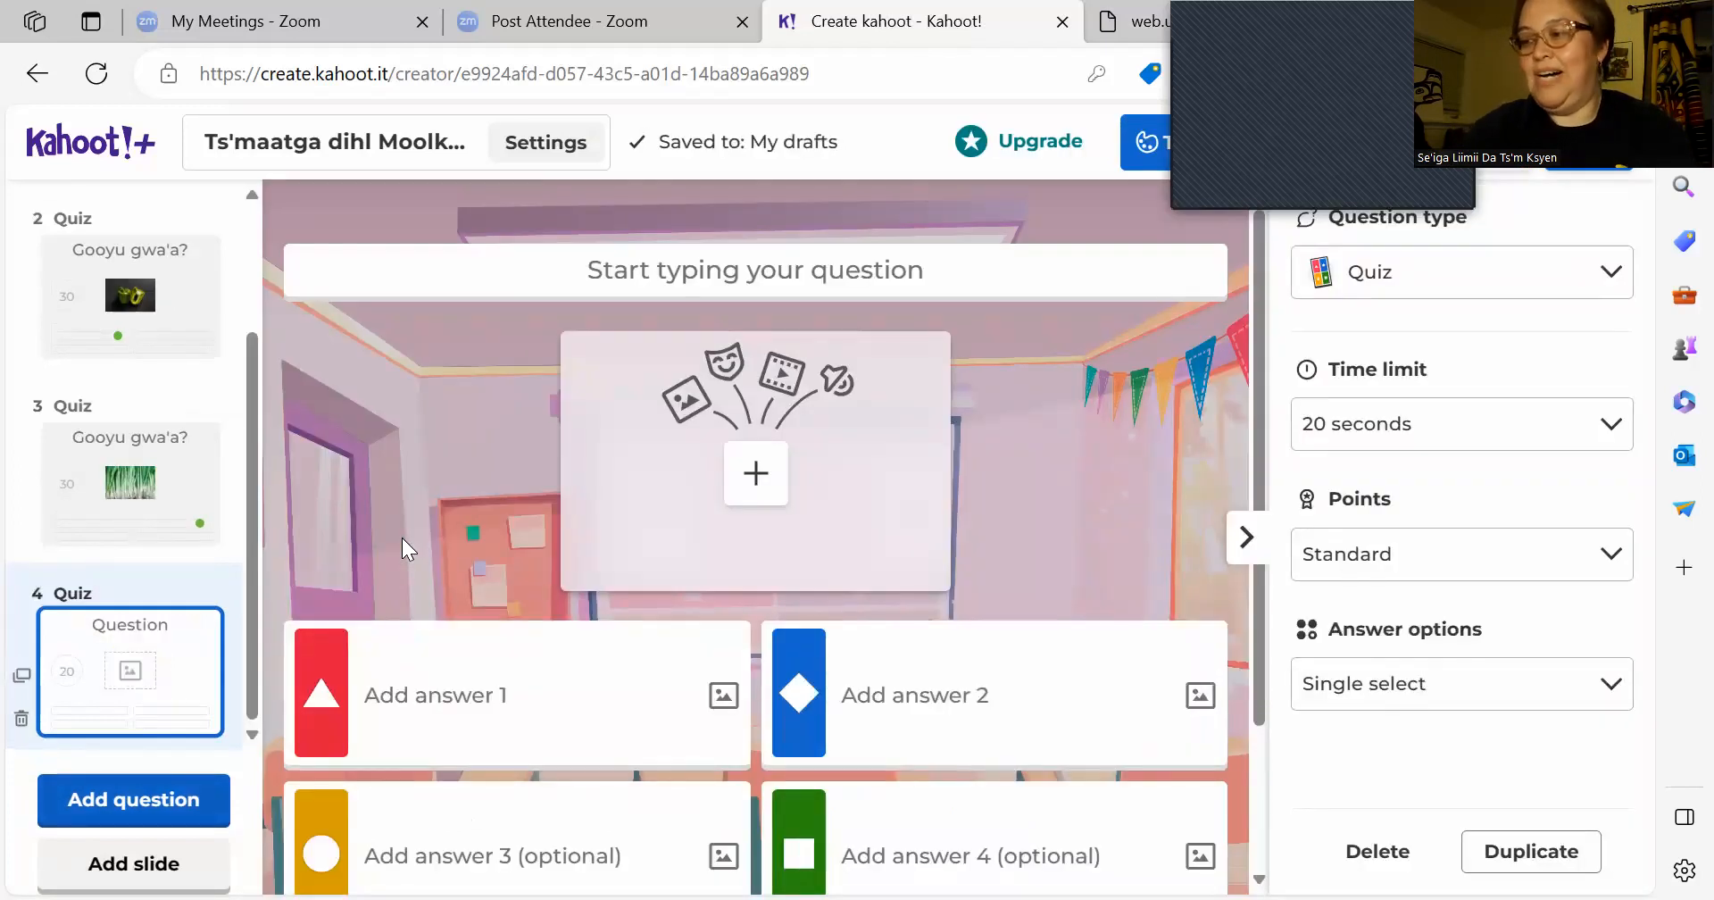
{"action": "left_click", "coordinate": [783, 269]}
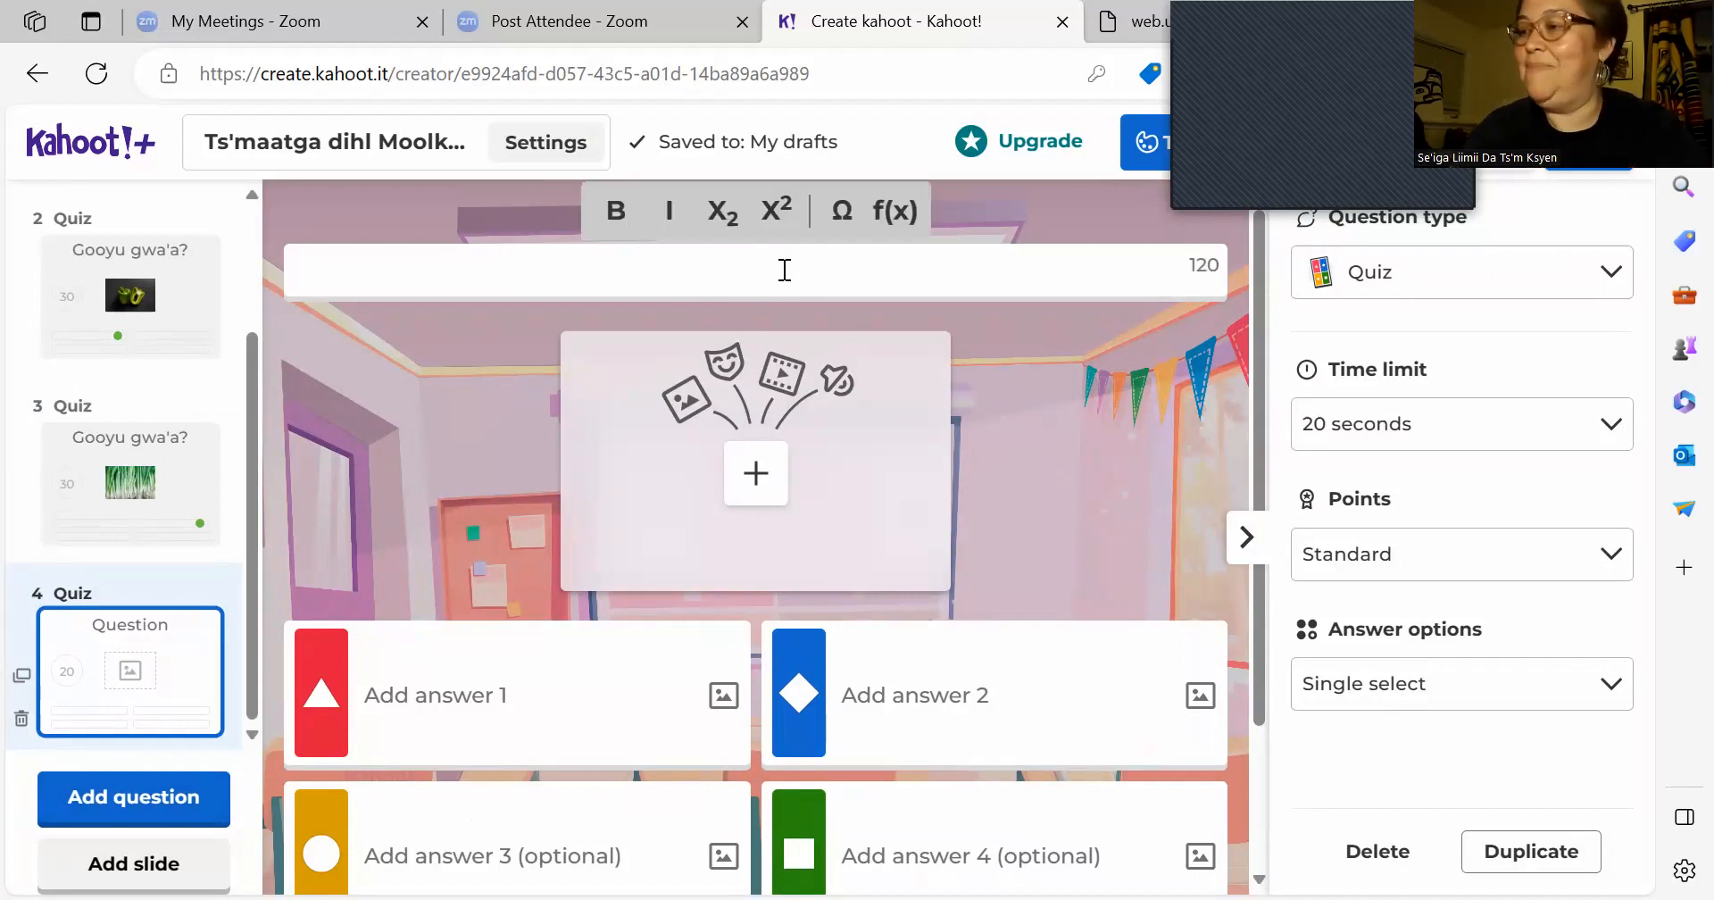
{"action": "type", "text": "Gooyu gwa'a?"}
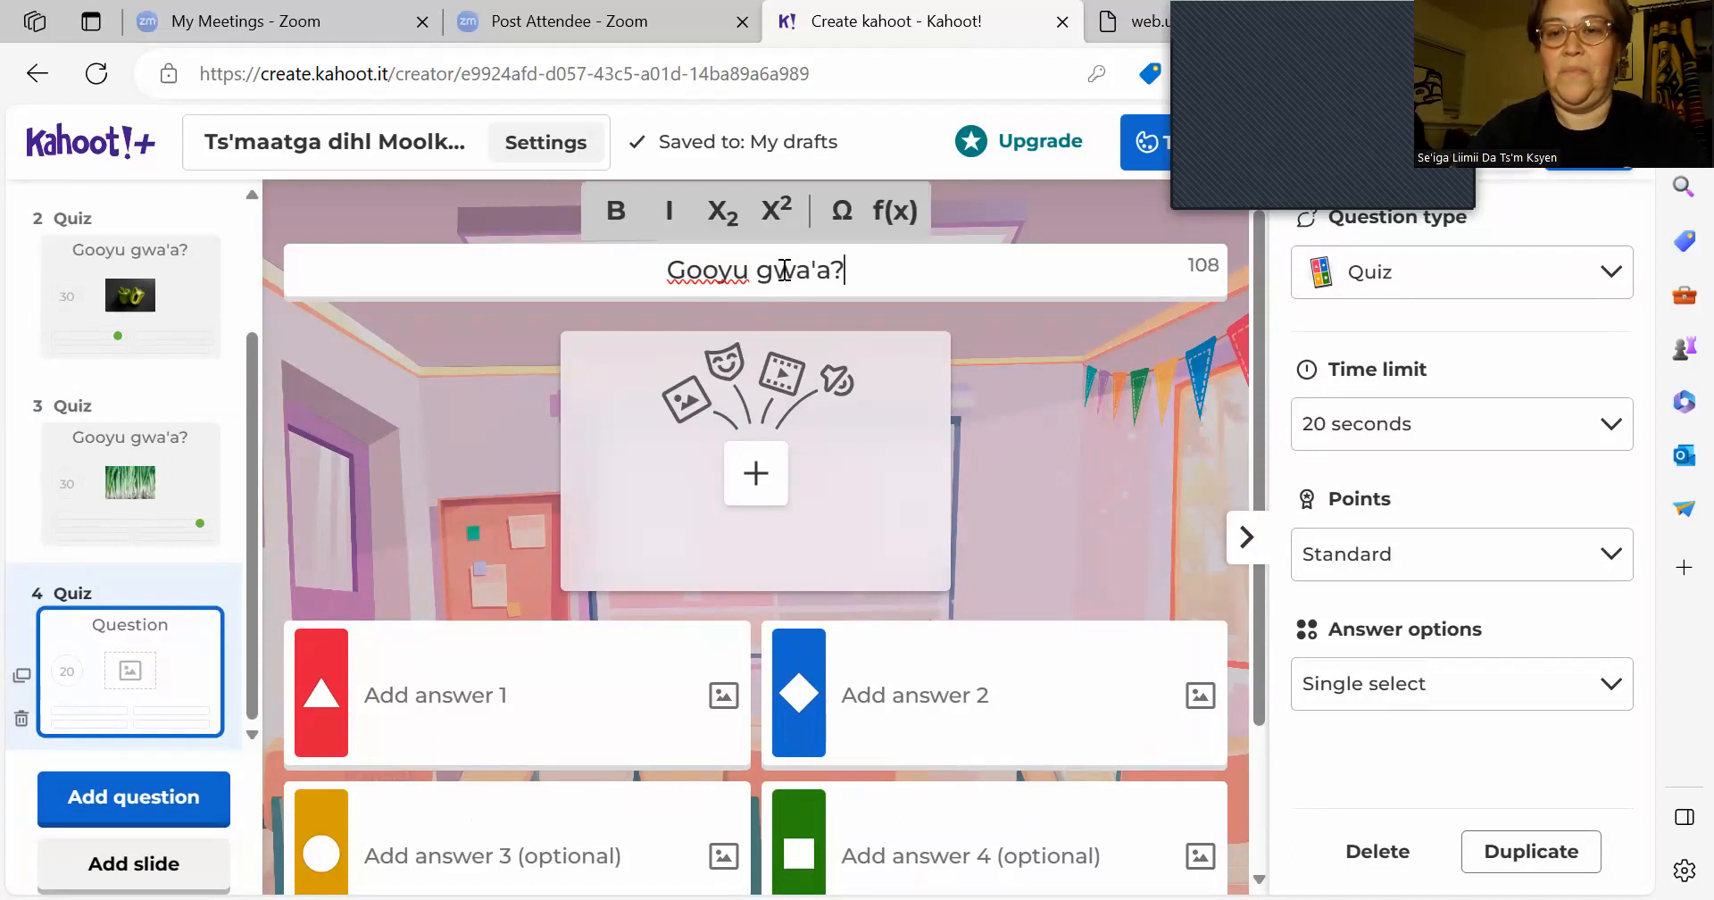
{"action": "left_click", "coordinate": [1343, 427]}
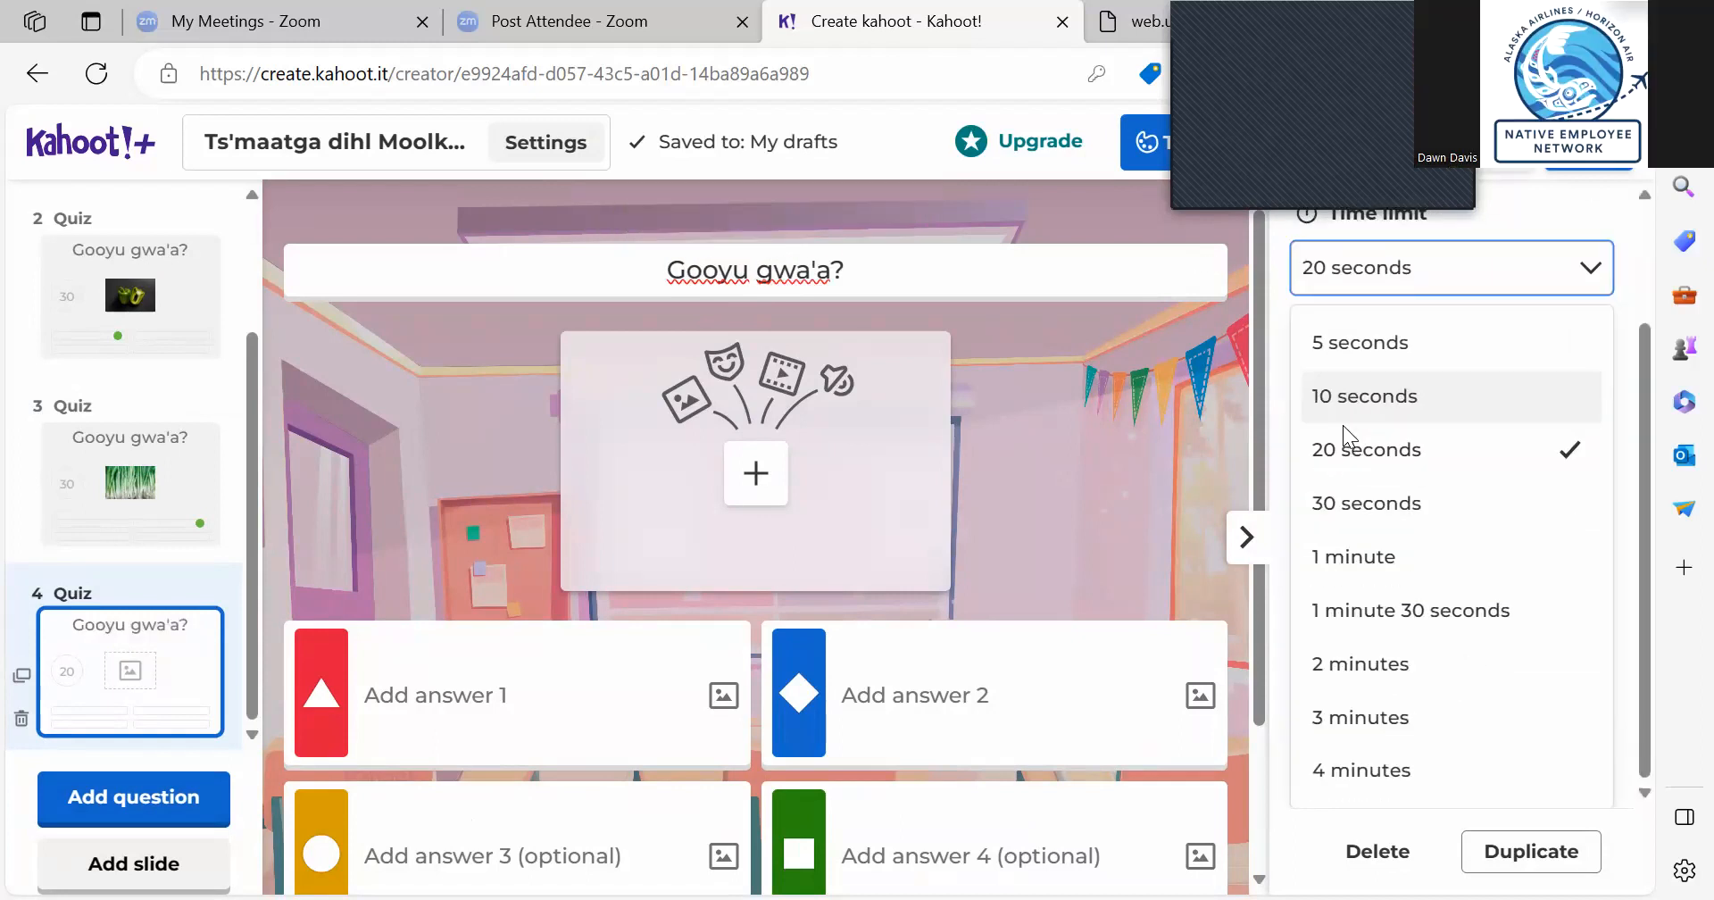
{"action": "left_click", "coordinate": [1339, 503]}
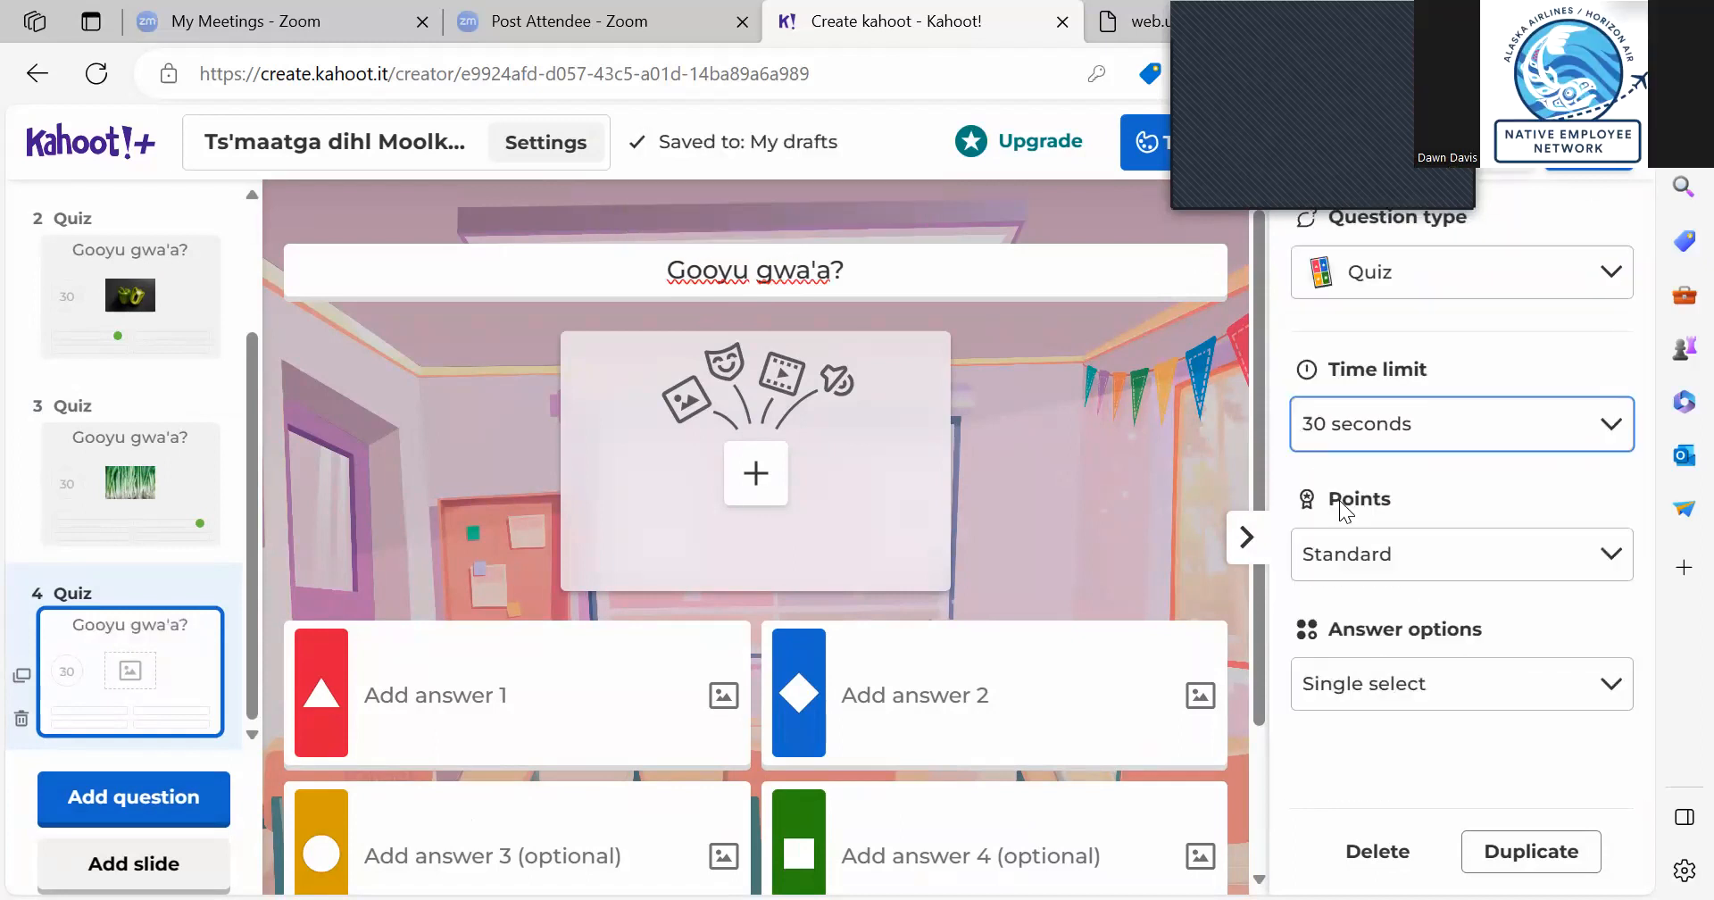
Step: Search the image library for "pineapple" and insert the picture of diced pineapple chunks into the fourth question
{"action": "left_click", "coordinate": [757, 473]}
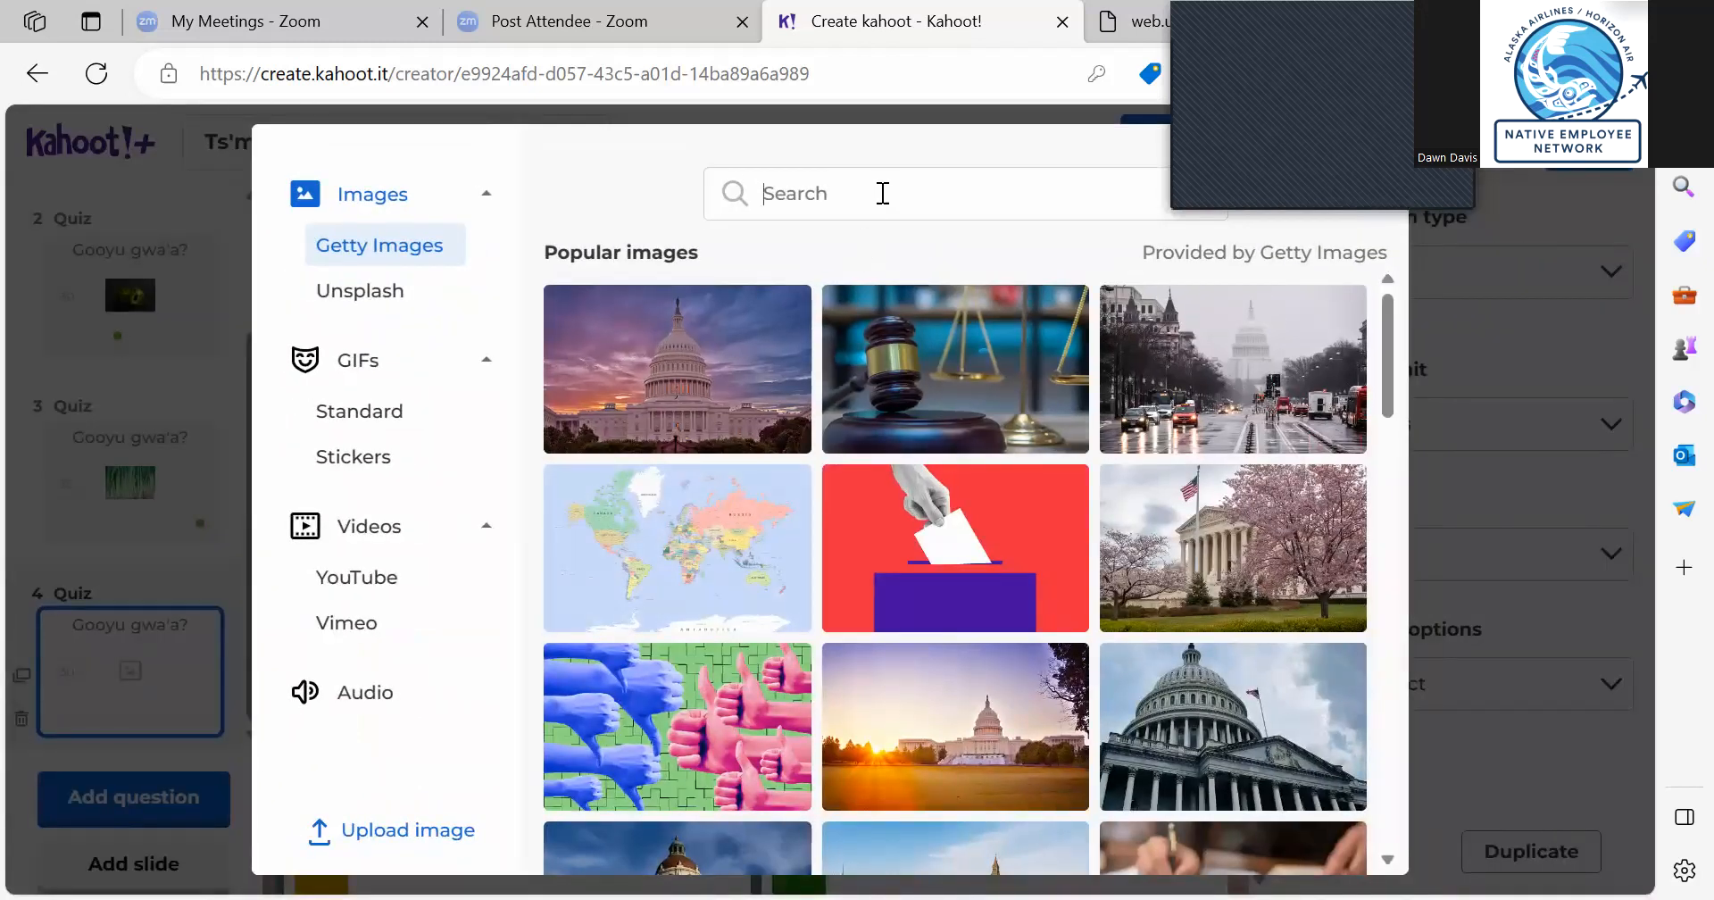
{"action": "type", "text": "pinea"}
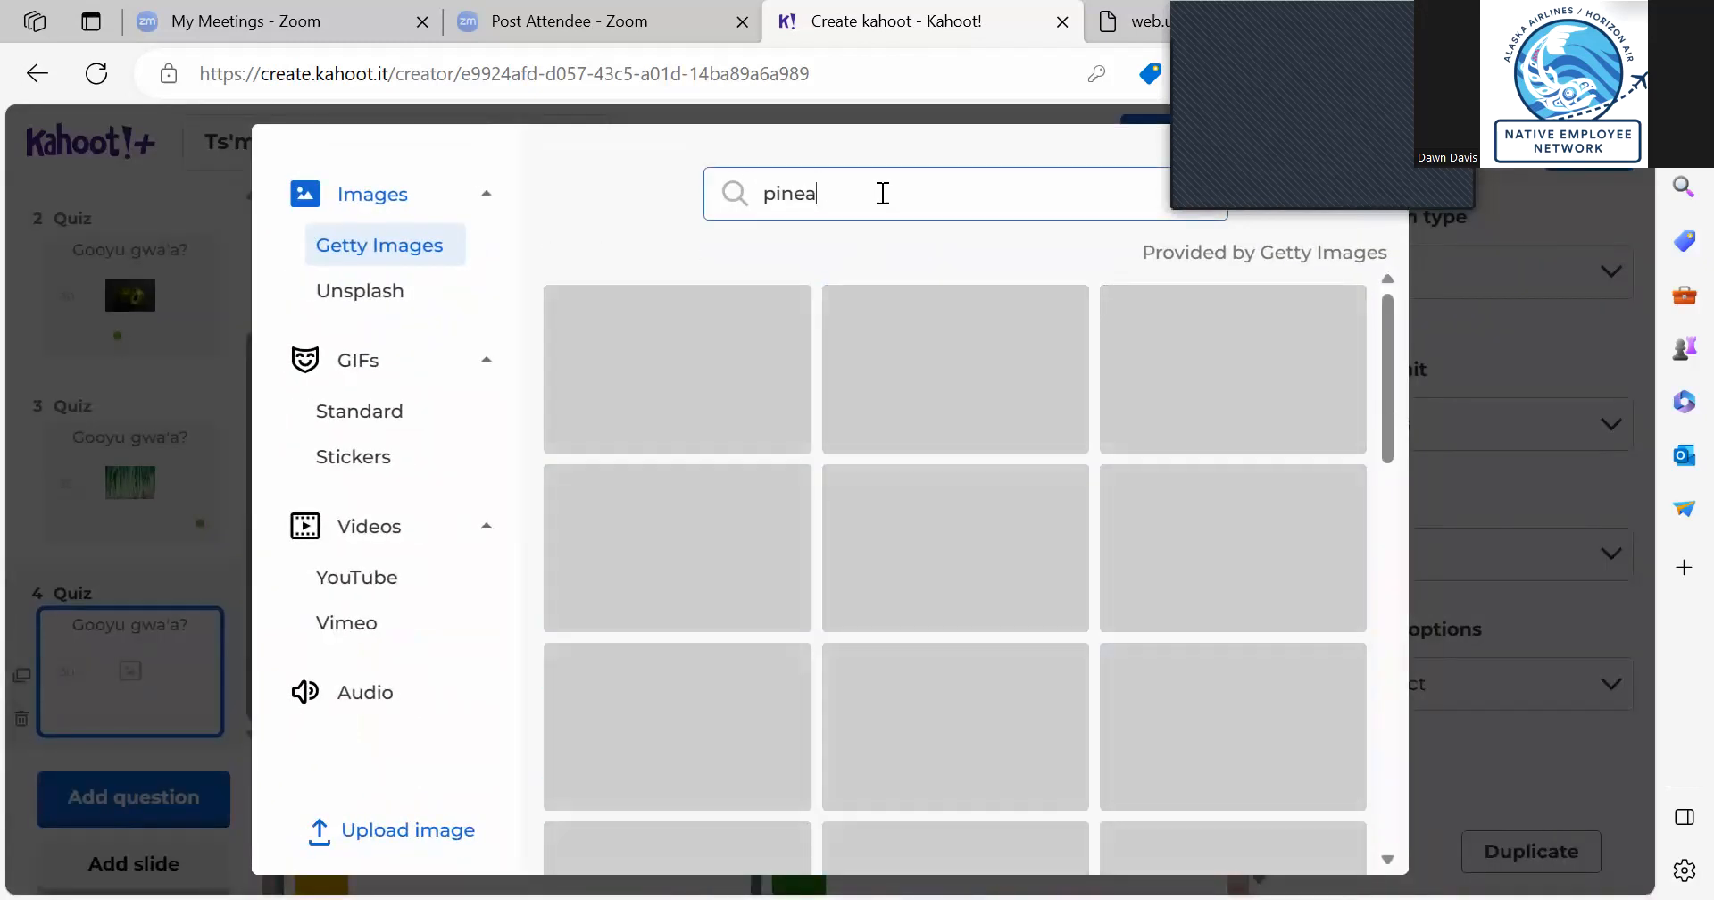
{"action": "type", "text": "pple"}
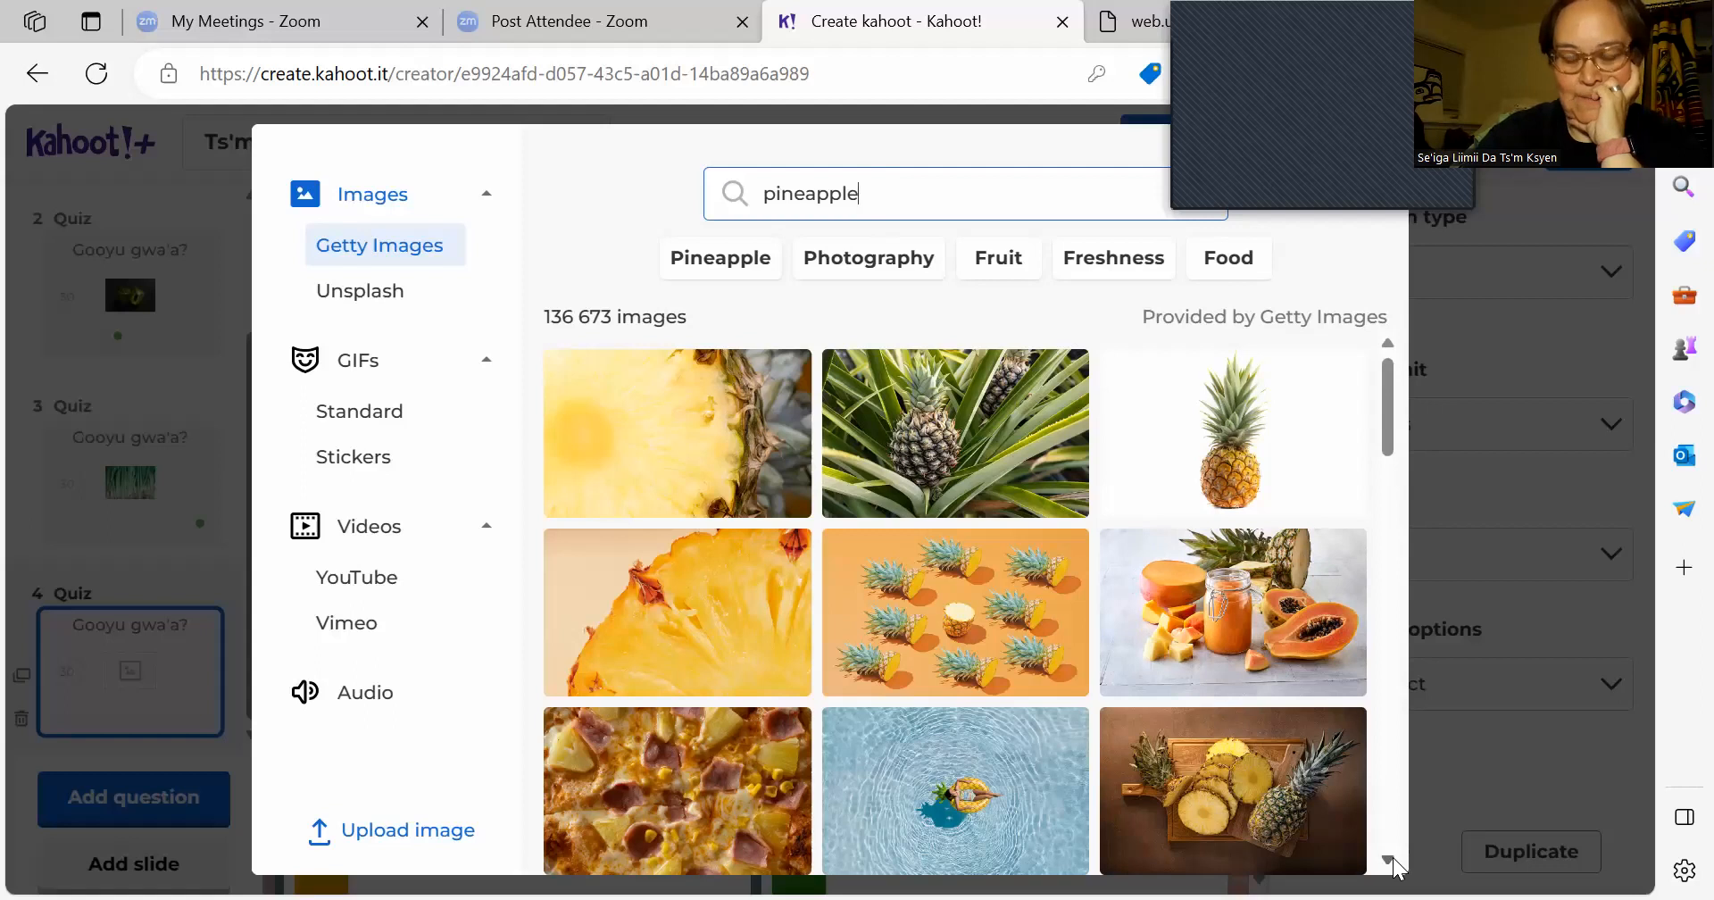
{"action": "scroll", "coordinate": [1395, 868], "scroll_direction": "down", "scroll_amount": 3}
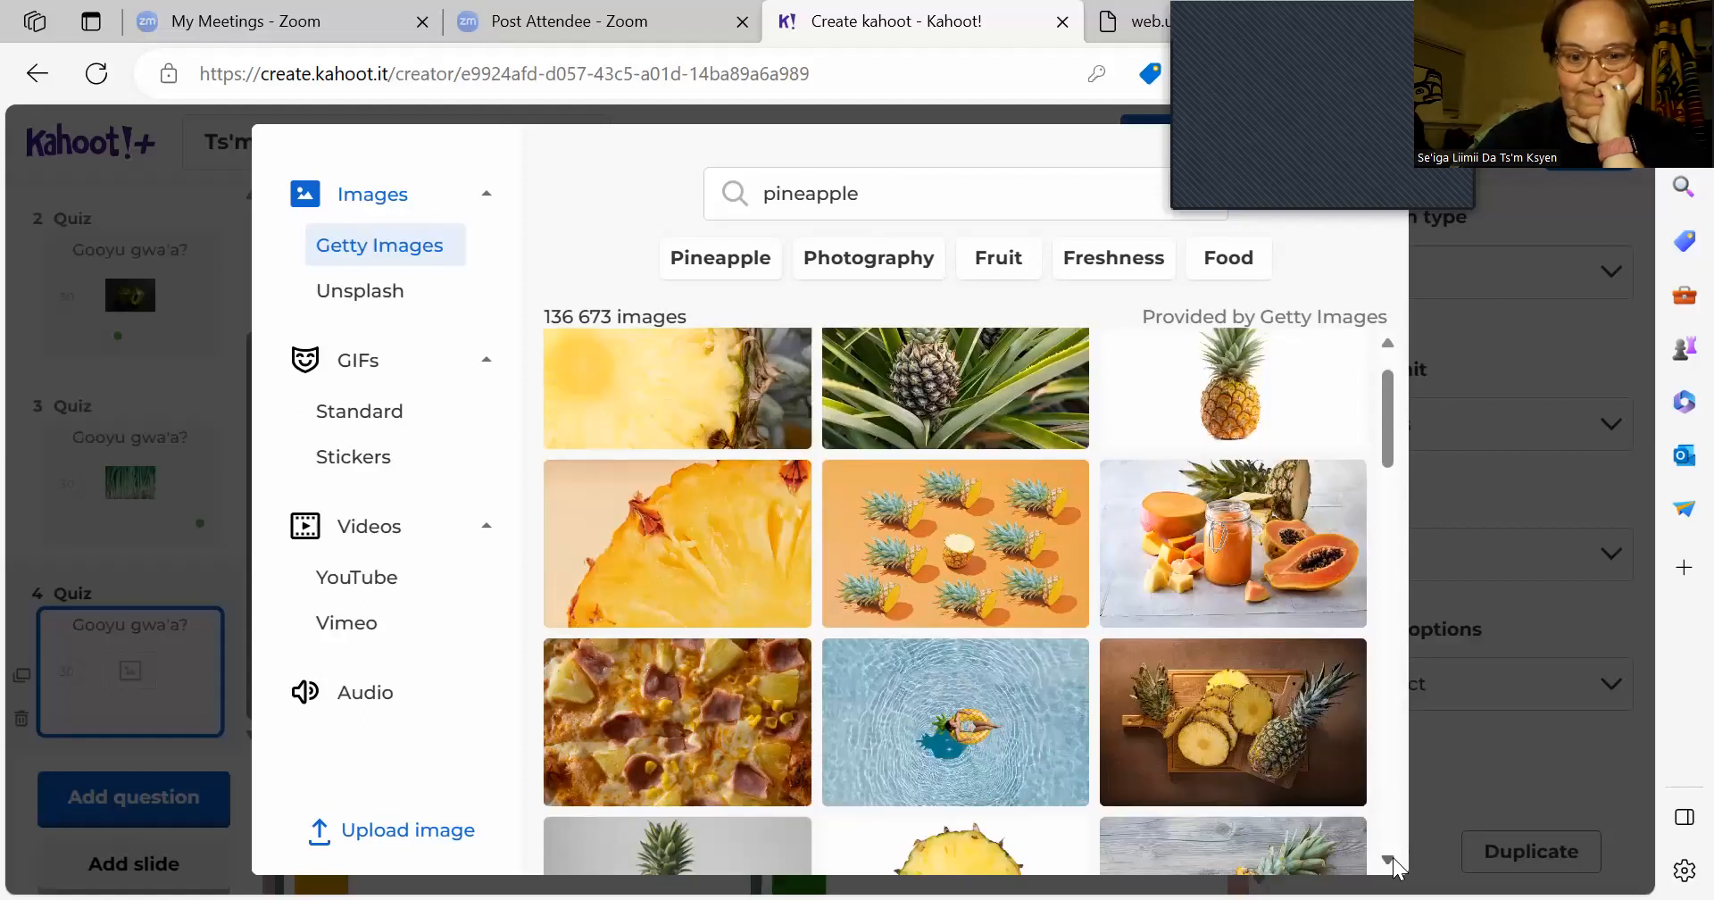
{"action": "scroll", "coordinate": [1395, 868], "scroll_direction": "down", "scroll_amount": 2}
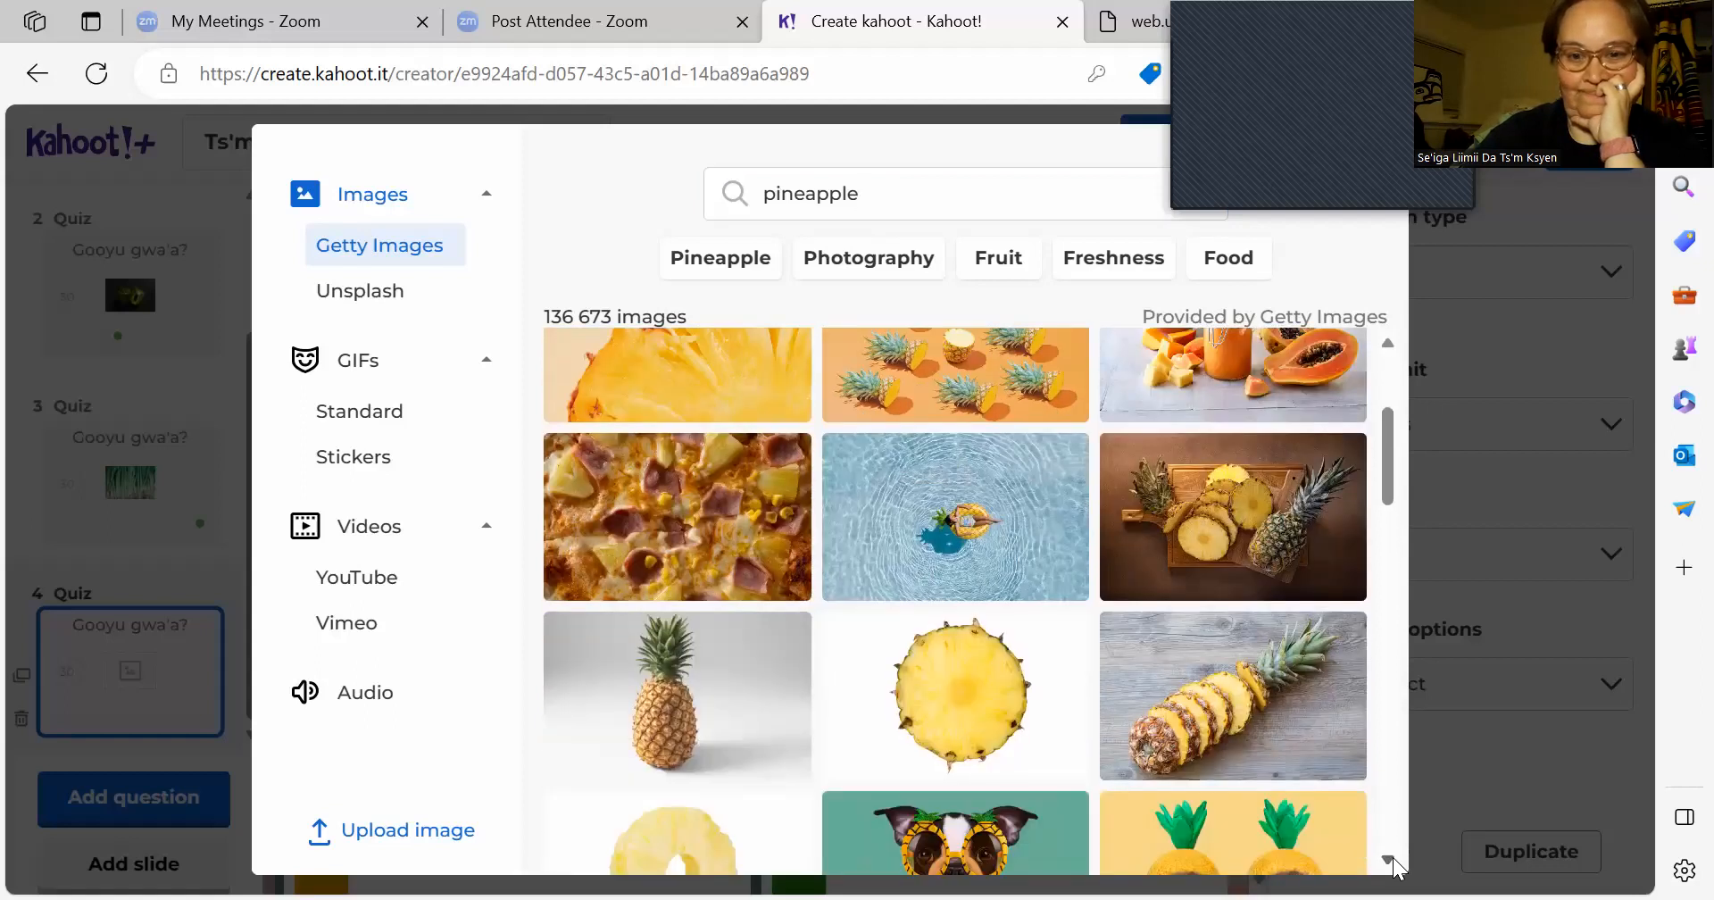
{"action": "scroll", "coordinate": [1395, 866], "scroll_direction": "down", "scroll_amount": 1}
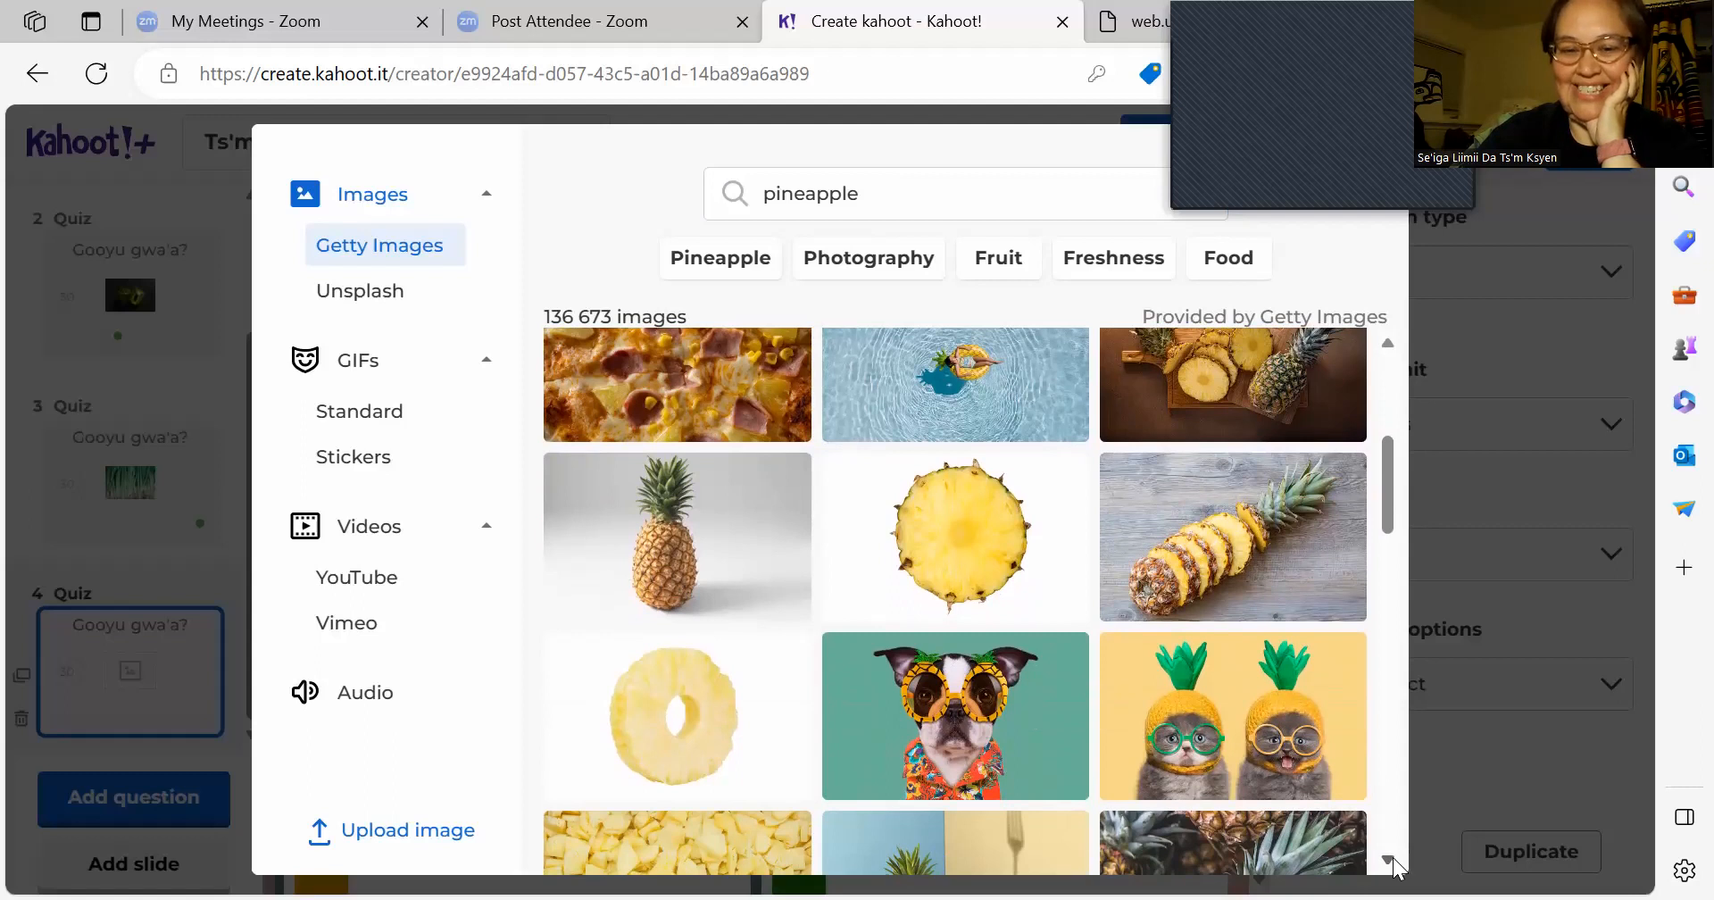
{"action": "scroll", "coordinate": [1395, 868], "scroll_direction": "down", "scroll_amount": 1}
{"action": "scroll", "coordinate": [1395, 866], "scroll_direction": "down", "scroll_amount": 4}
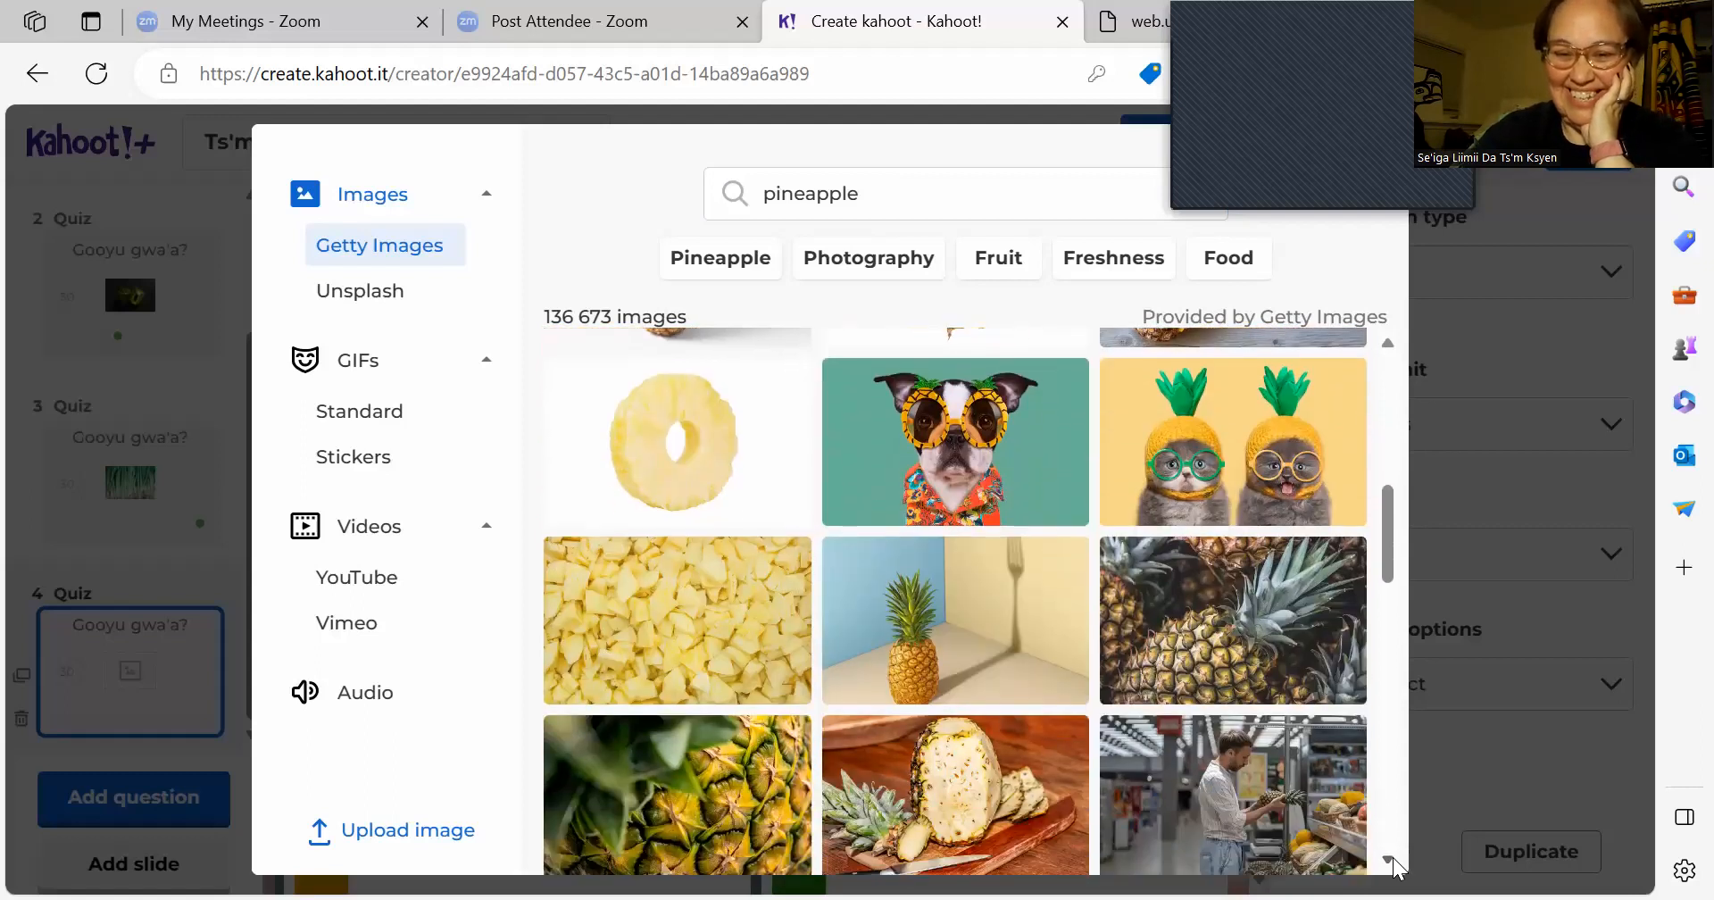
{"action": "scroll", "coordinate": [1395, 866], "scroll_direction": "down", "scroll_amount": 3}
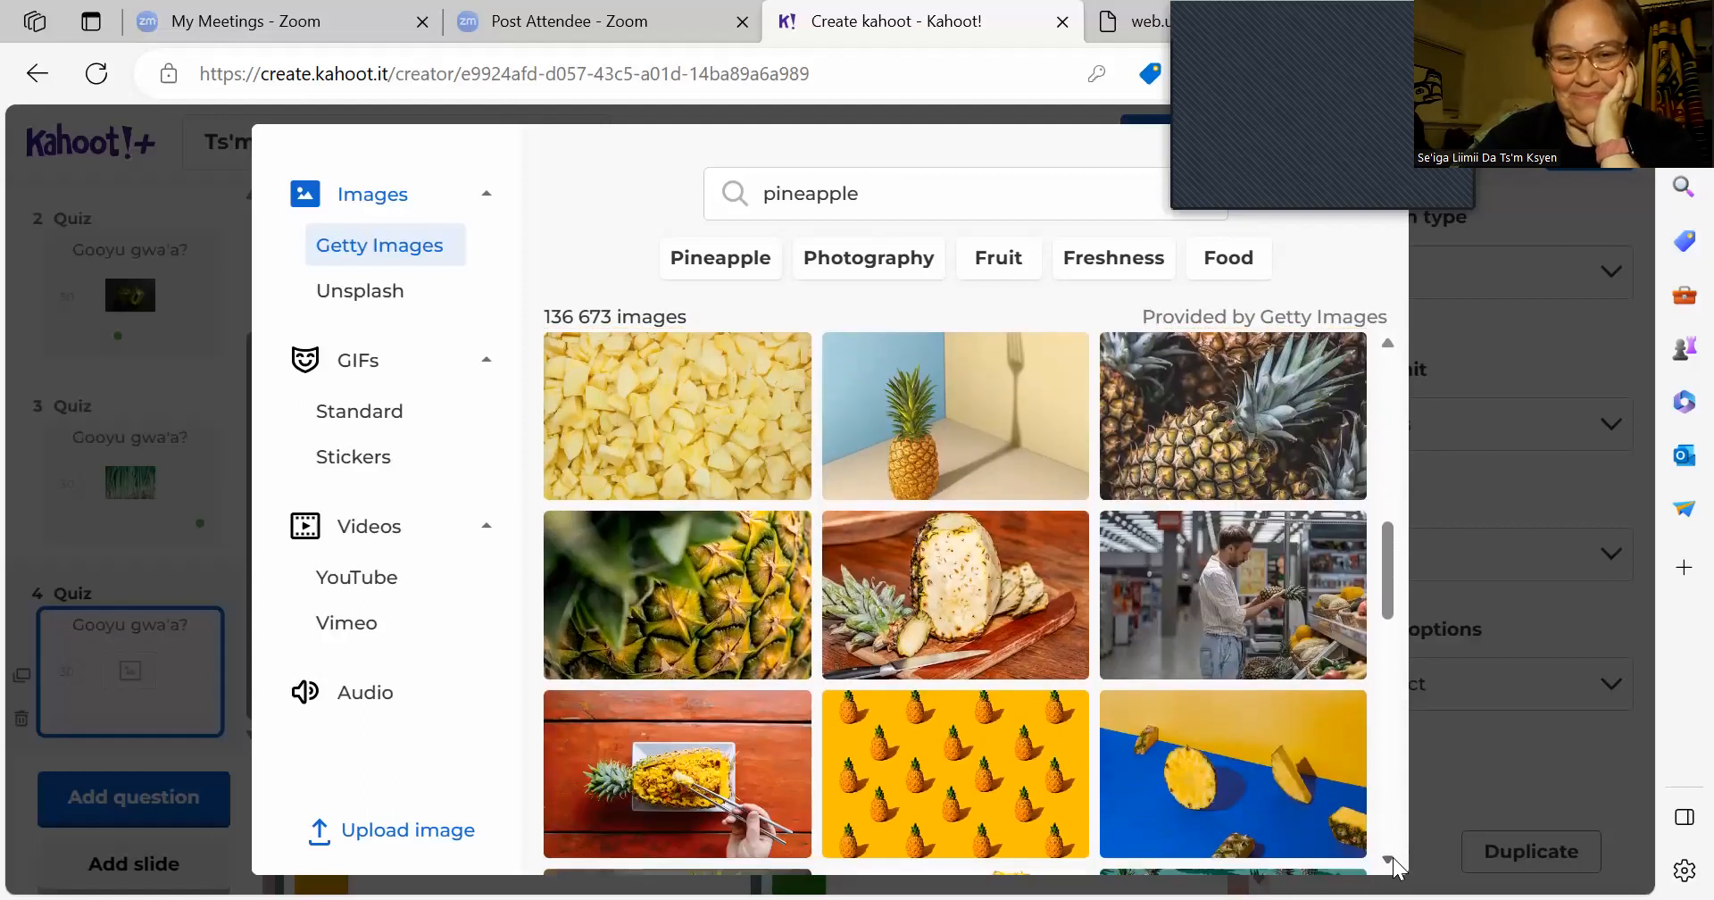
{"action": "scroll", "coordinate": [1395, 866], "scroll_direction": "down", "scroll_amount": 1}
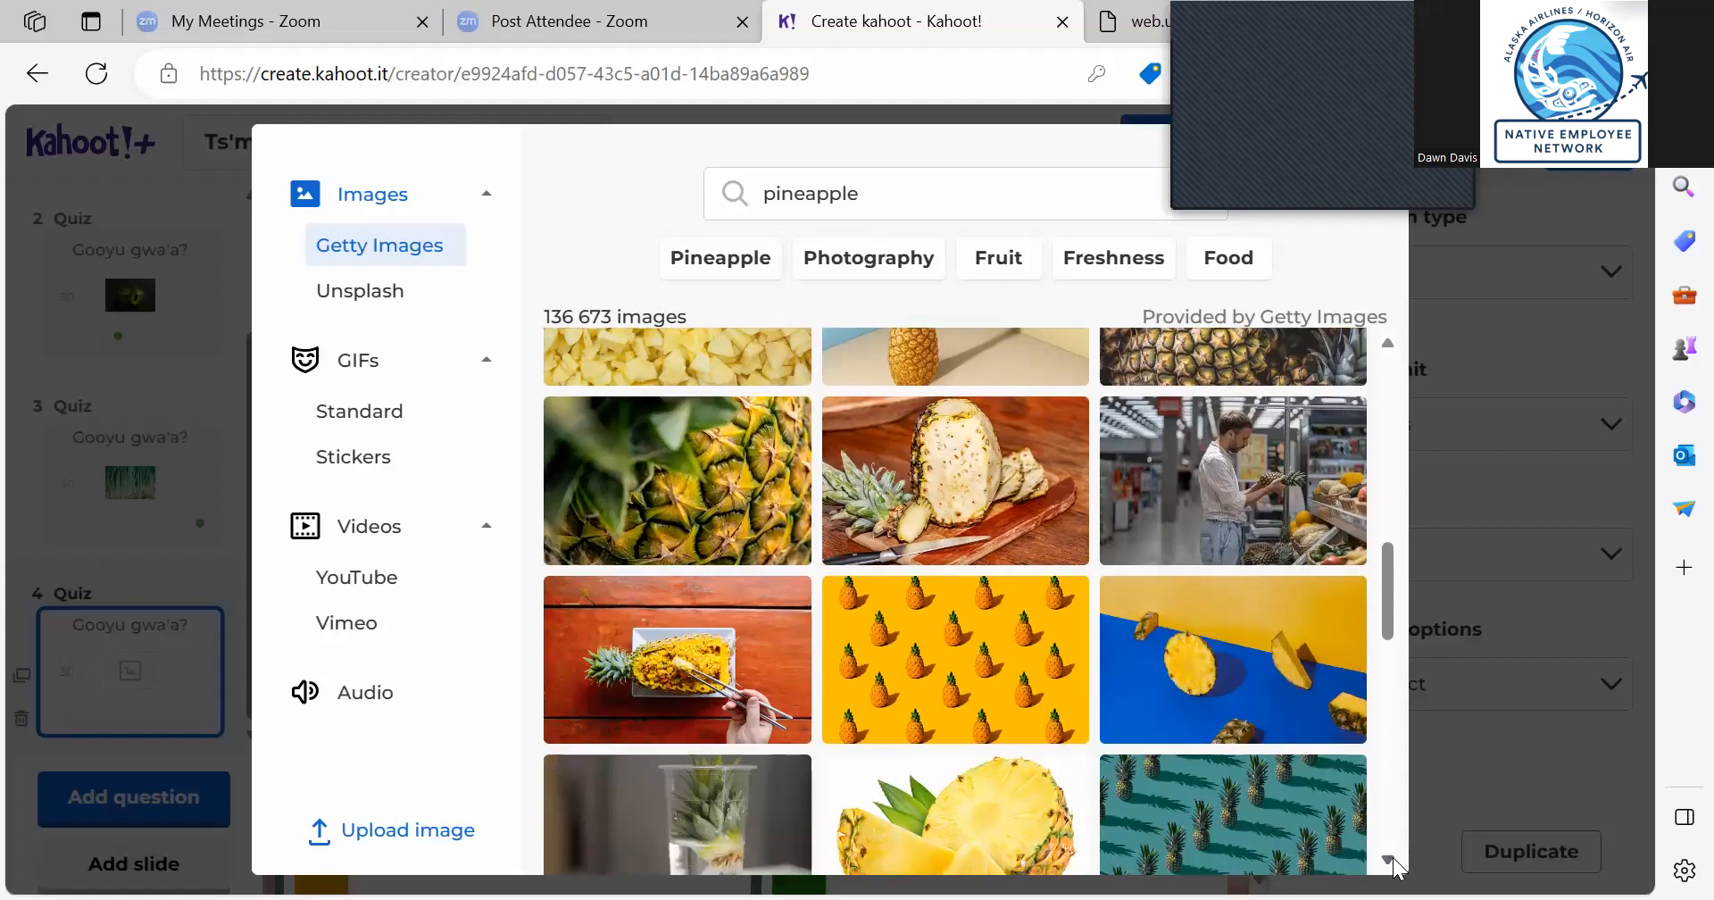
{"action": "scroll", "coordinate": [1396, 866], "scroll_direction": "down", "scroll_amount": 6}
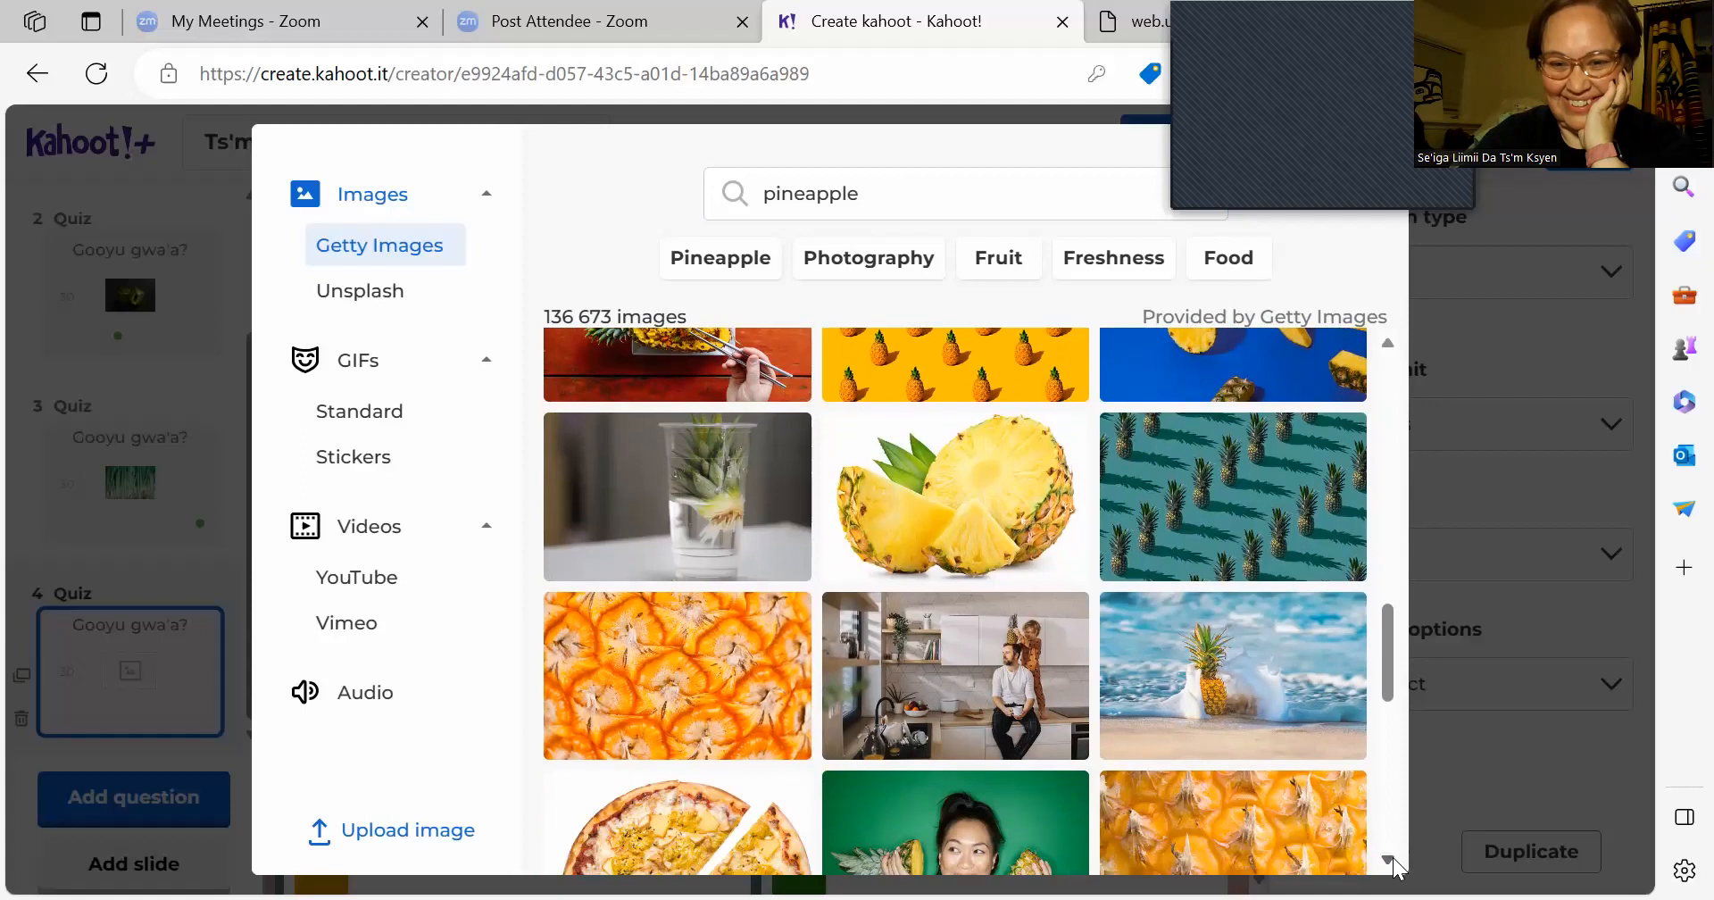
{"action": "scroll", "coordinate": [1395, 866], "scroll_direction": "down", "scroll_amount": 1}
{"action": "scroll", "coordinate": [1396, 866], "scroll_direction": "down", "scroll_amount": 3}
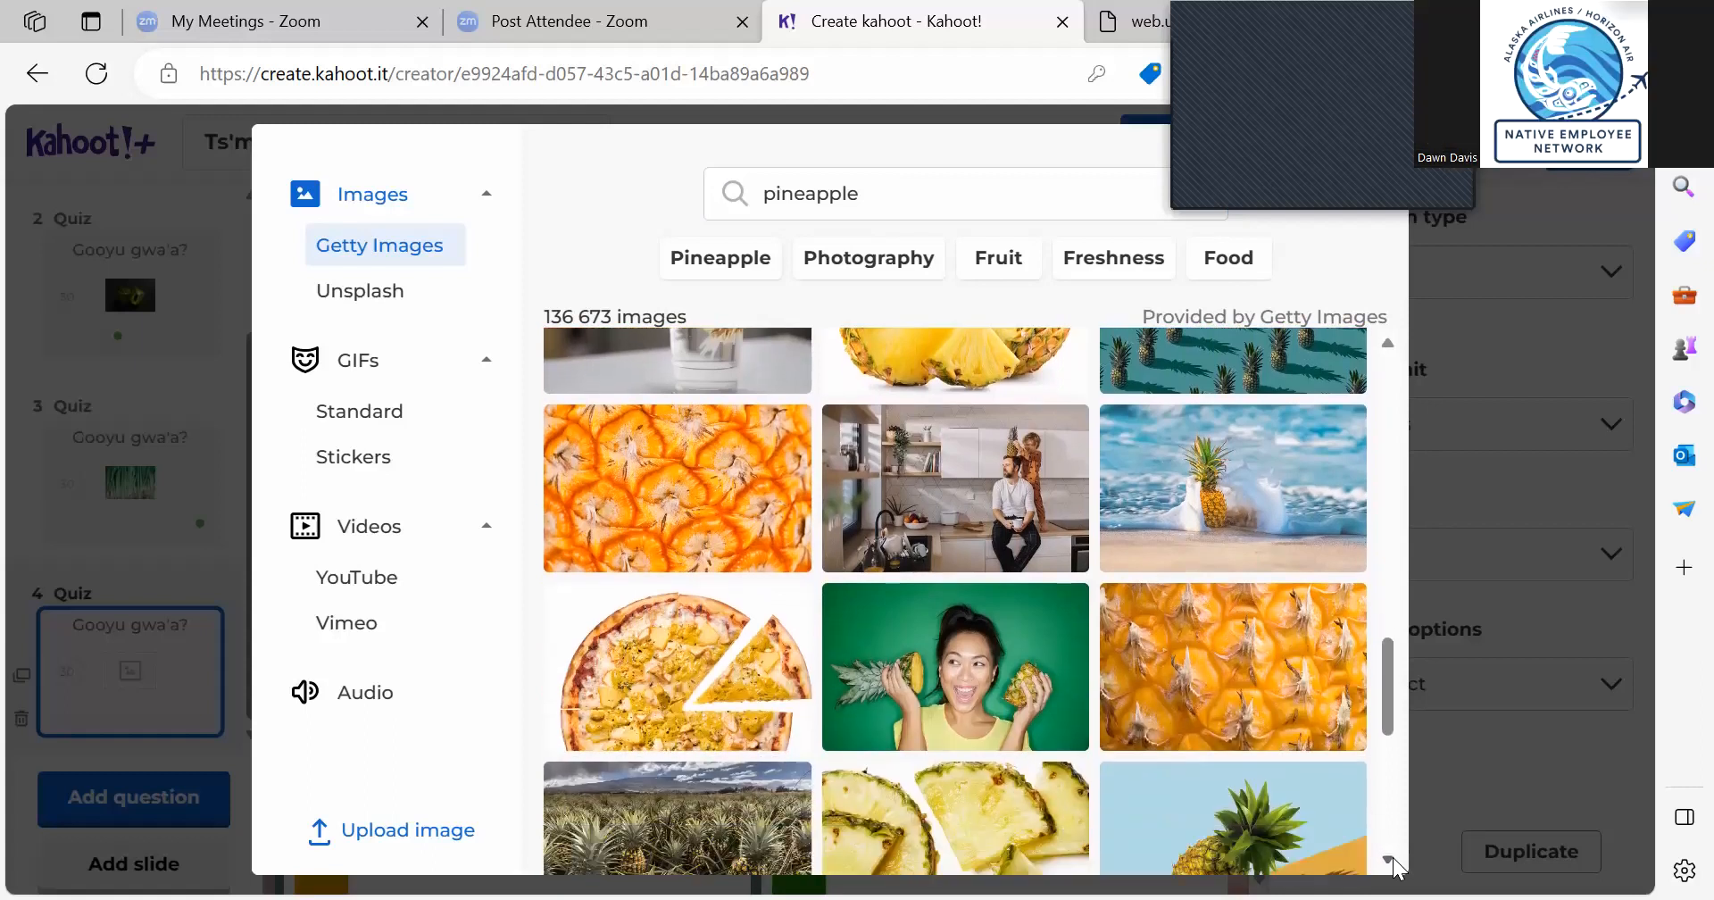
{"action": "scroll", "coordinate": [1395, 865], "scroll_direction": "down", "scroll_amount": 4}
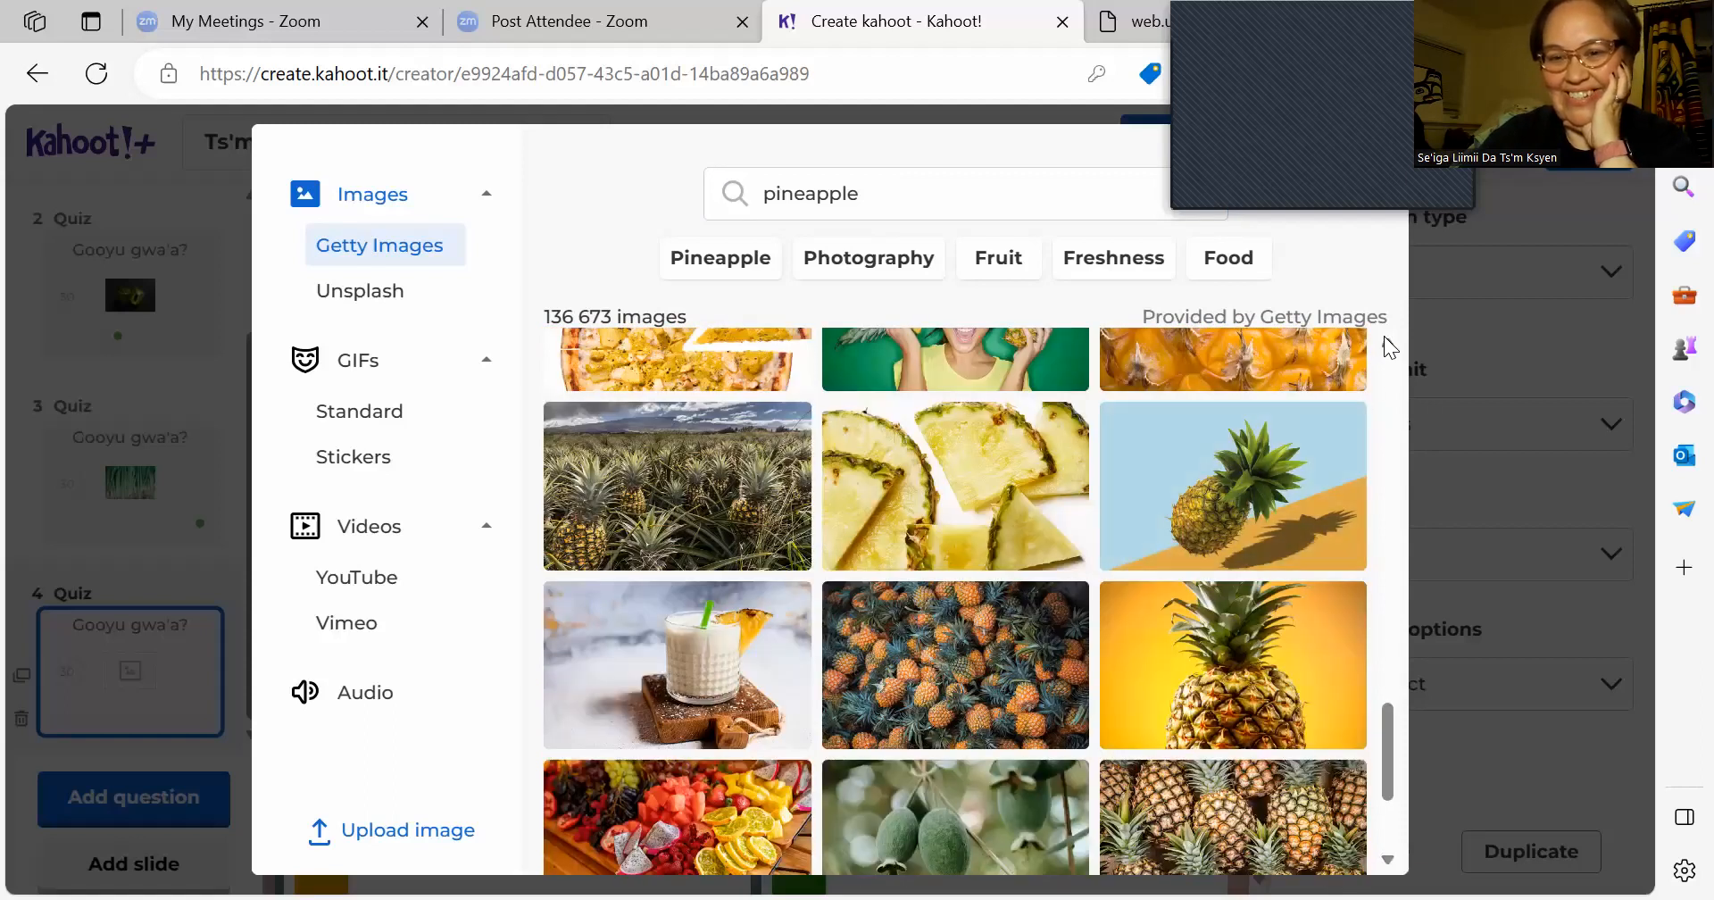
{"action": "scroll", "coordinate": [1384, 336], "scroll_direction": "up", "scroll_amount": 4}
{"action": "scroll", "coordinate": [1383, 335], "scroll_direction": "up", "scroll_amount": 4}
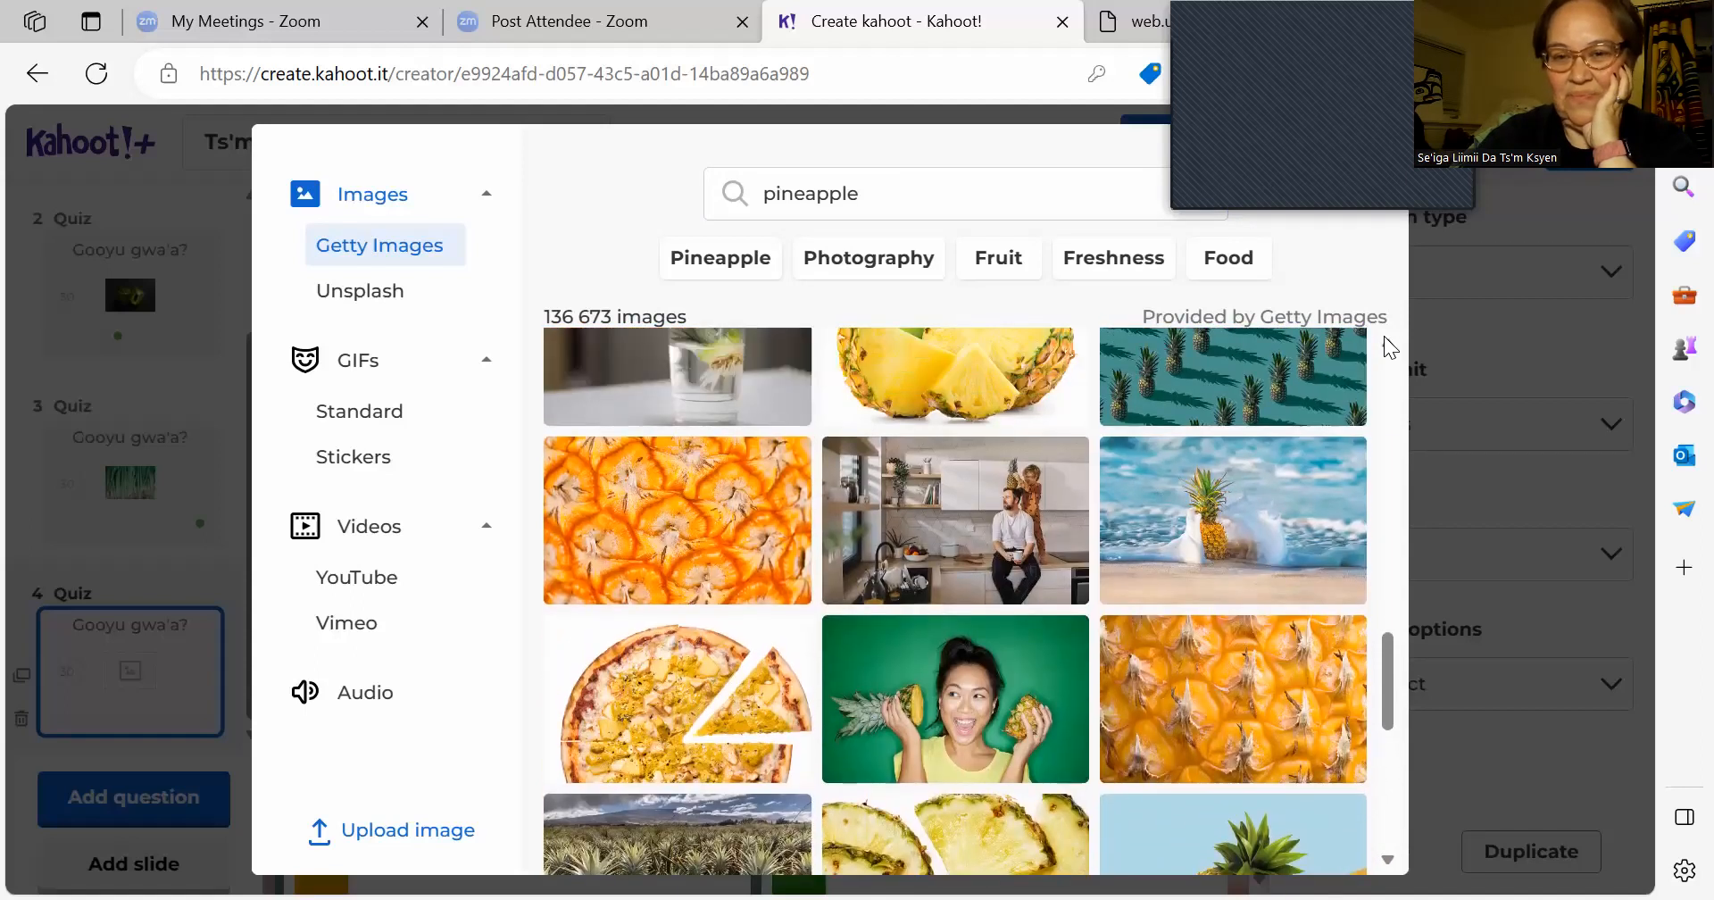
{"action": "scroll", "coordinate": [1383, 336], "scroll_direction": "up", "scroll_amount": 4}
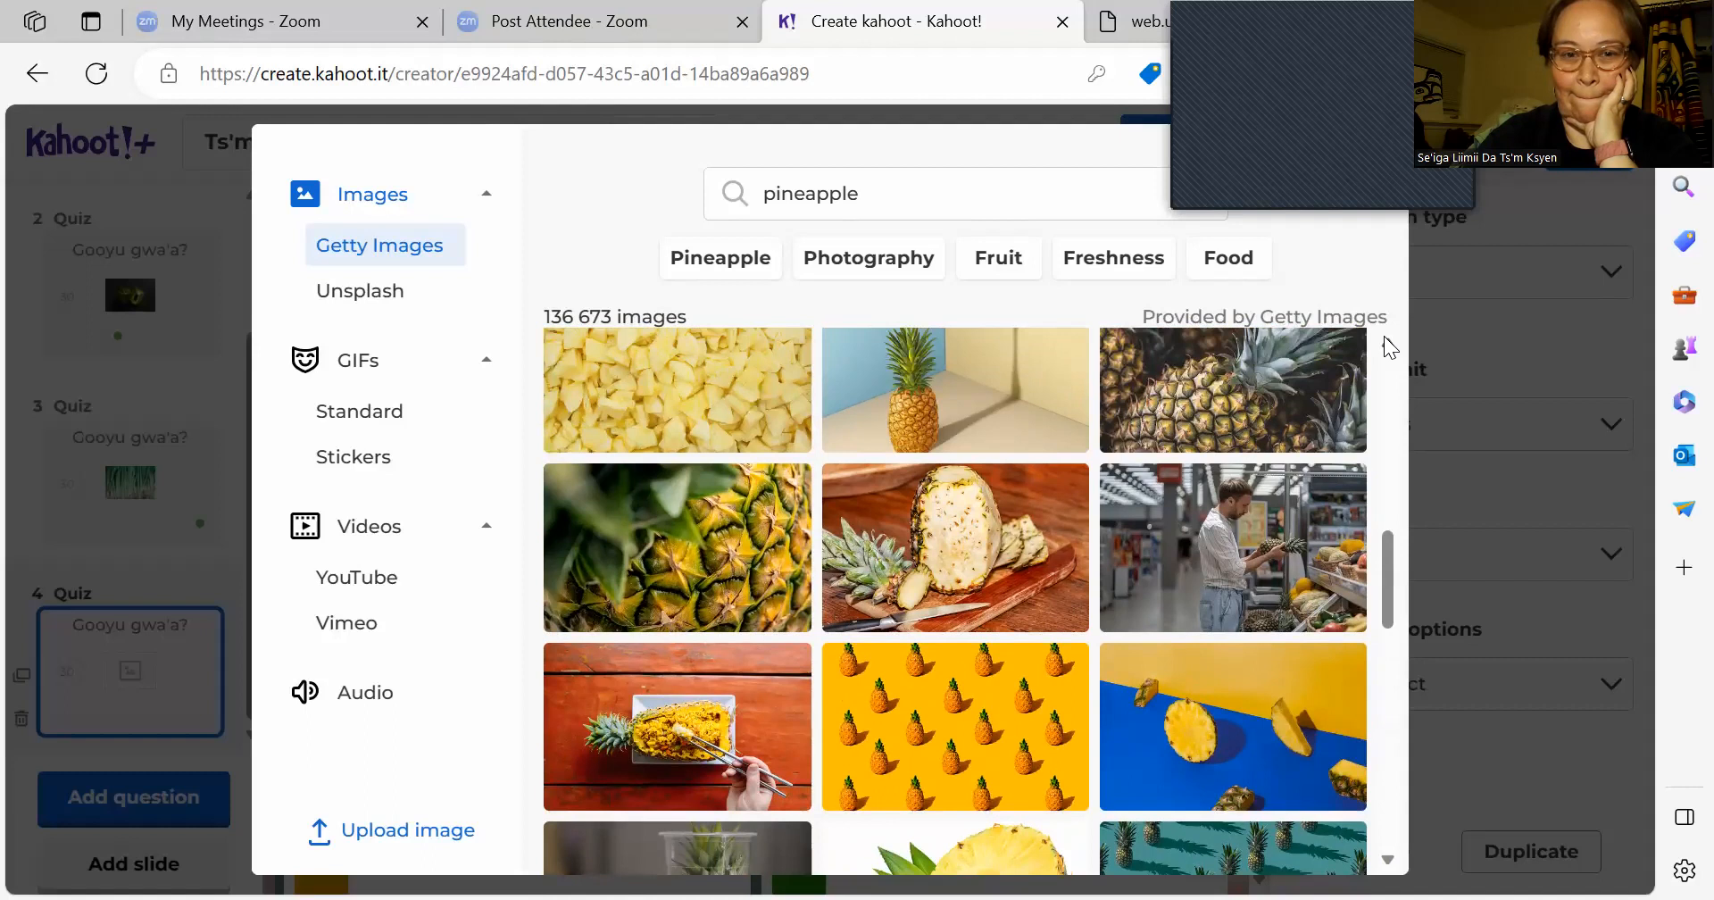
{"action": "scroll", "coordinate": [1384, 336], "scroll_direction": "up", "scroll_amount": 3}
{"action": "scroll", "coordinate": [1384, 335], "scroll_direction": "up", "scroll_amount": 4}
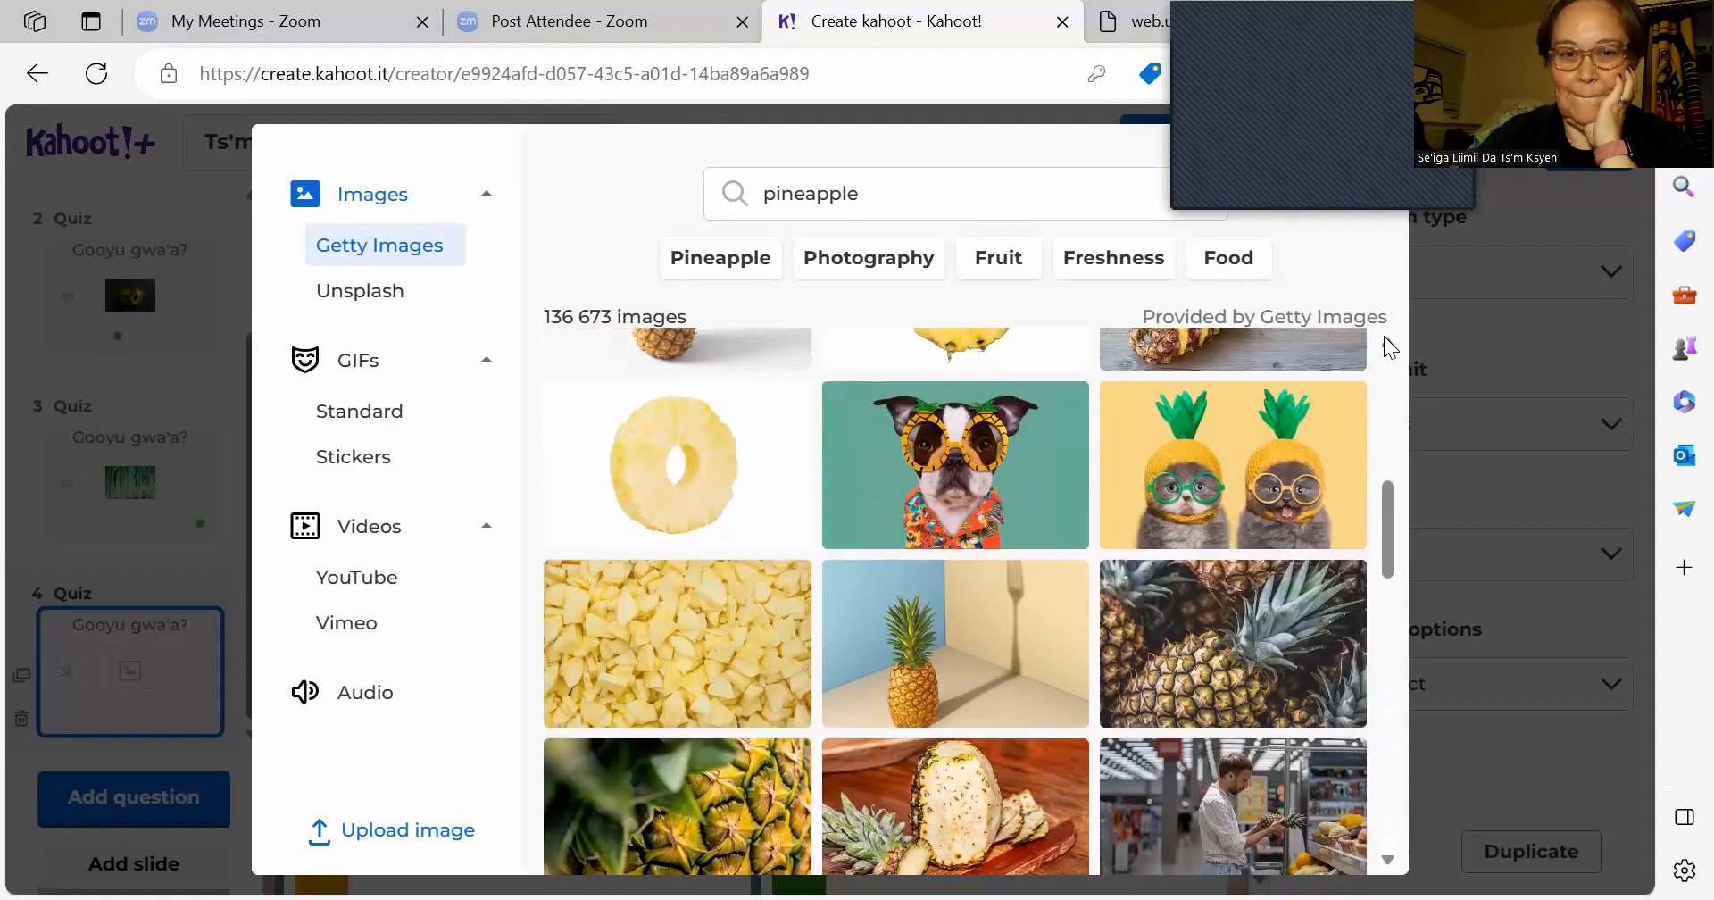
{"action": "scroll", "coordinate": [1384, 336], "scroll_direction": "up", "scroll_amount": 2}
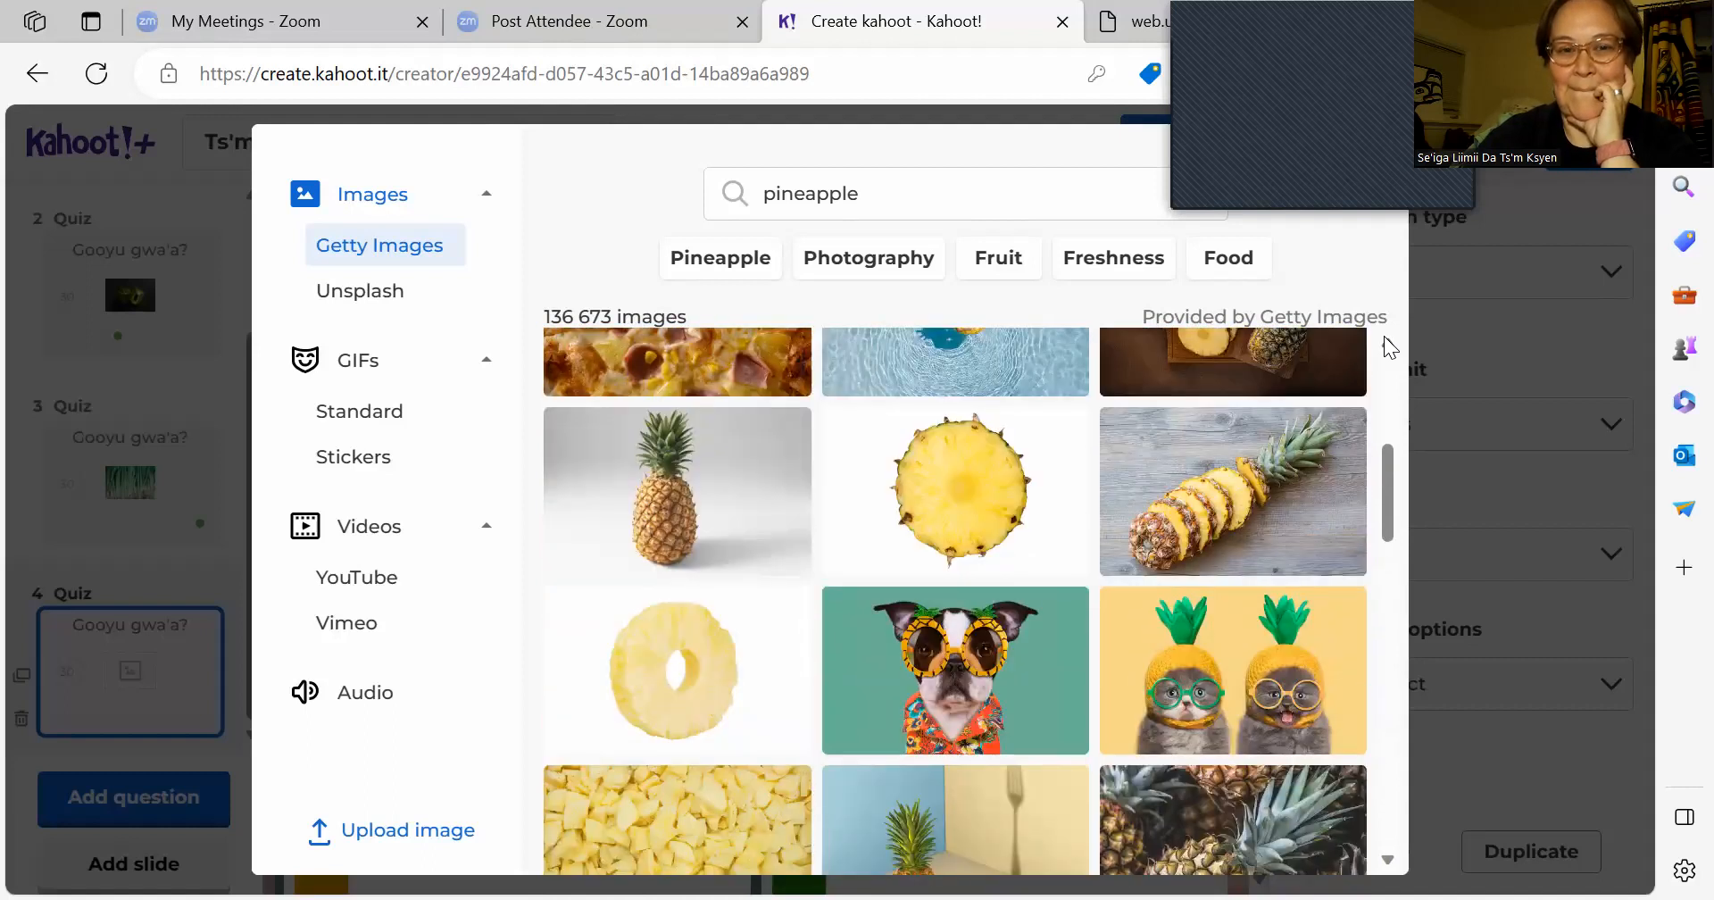
{"action": "scroll", "coordinate": [1384, 336], "scroll_direction": "up", "scroll_amount": 2}
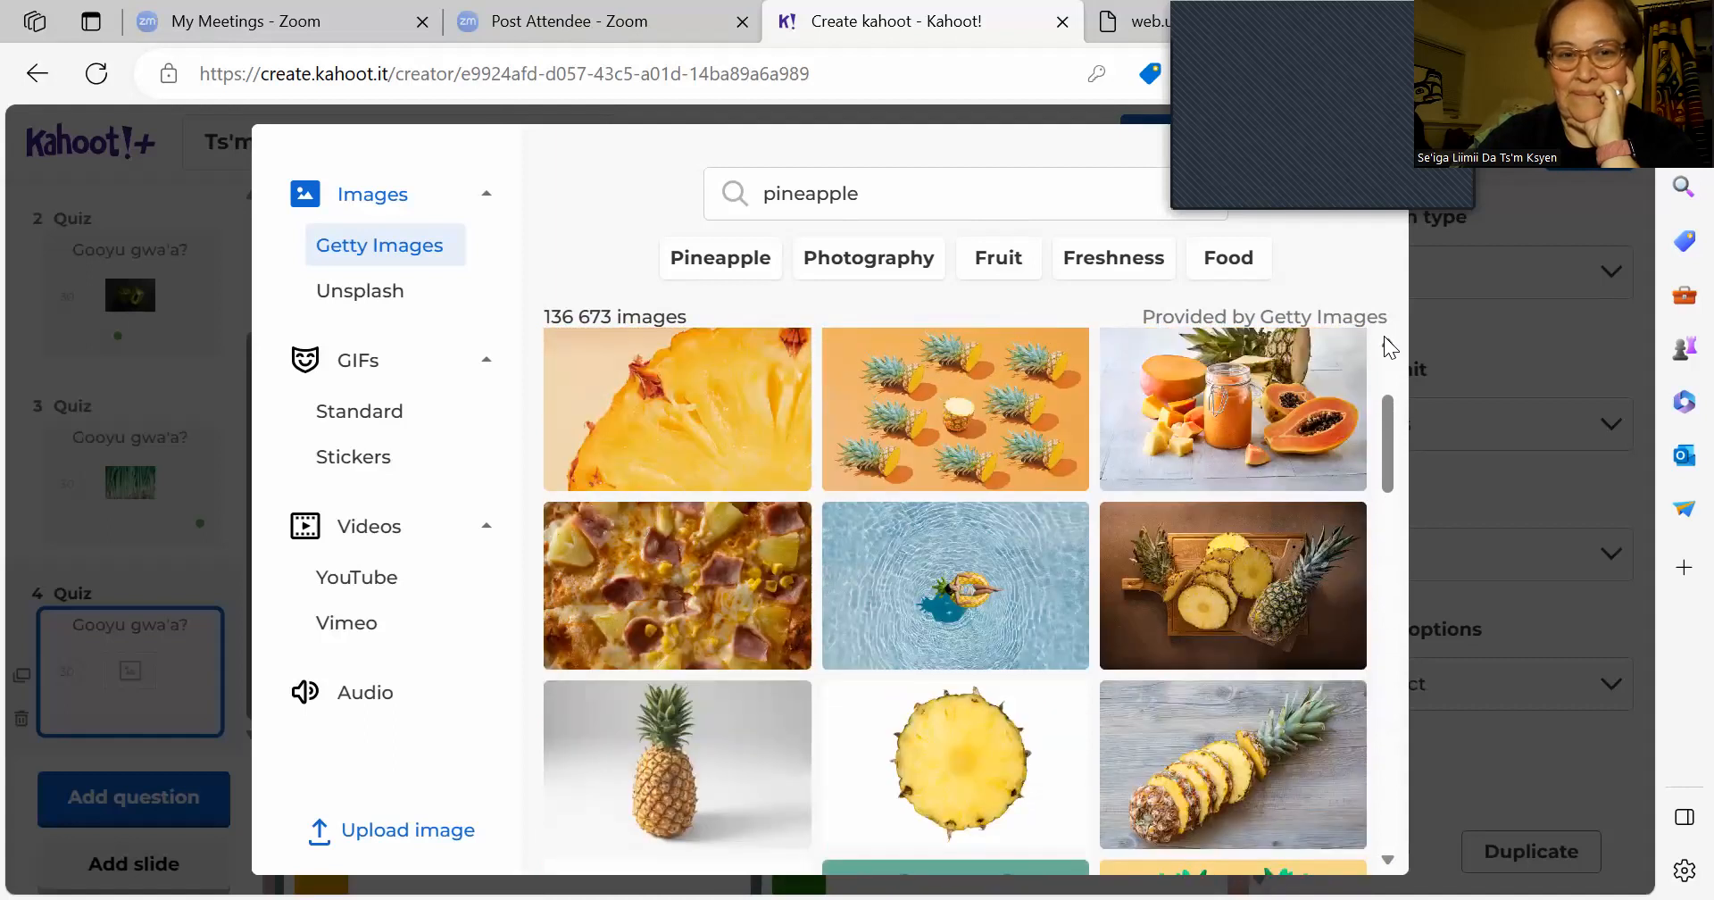
{"action": "scroll", "coordinate": [1384, 335], "scroll_direction": "up", "scroll_amount": 1}
{"action": "scroll", "coordinate": [1384, 335], "scroll_direction": "up", "scroll_amount": 2}
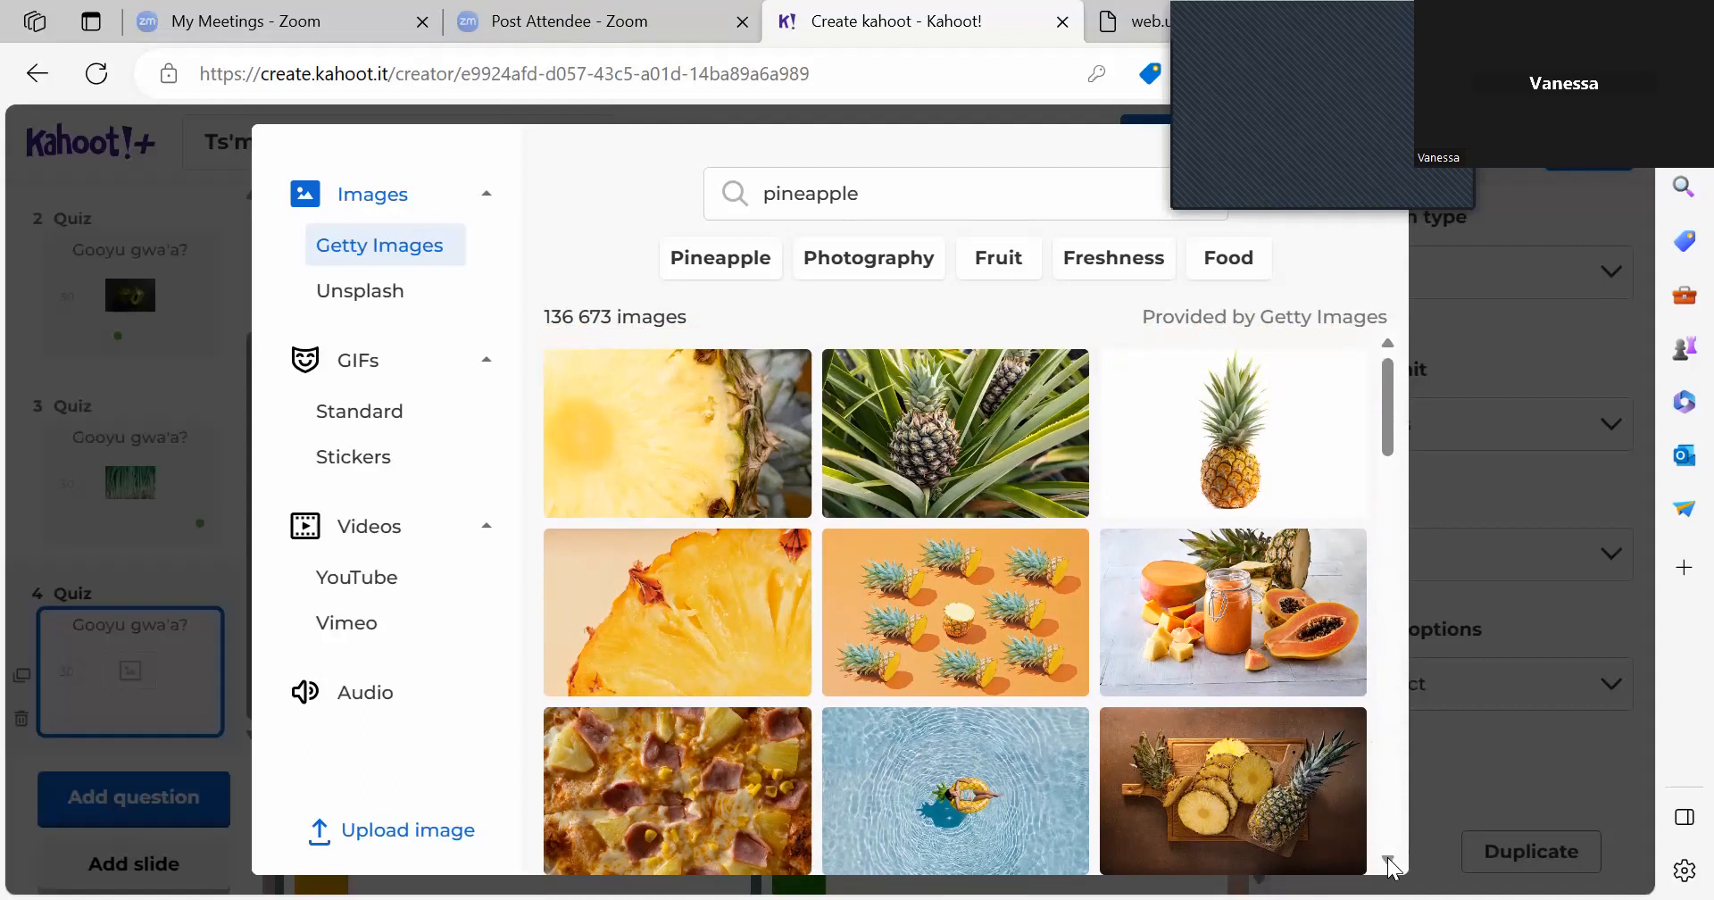
{"action": "scroll", "coordinate": [1388, 864], "scroll_direction": "down", "scroll_amount": 6}
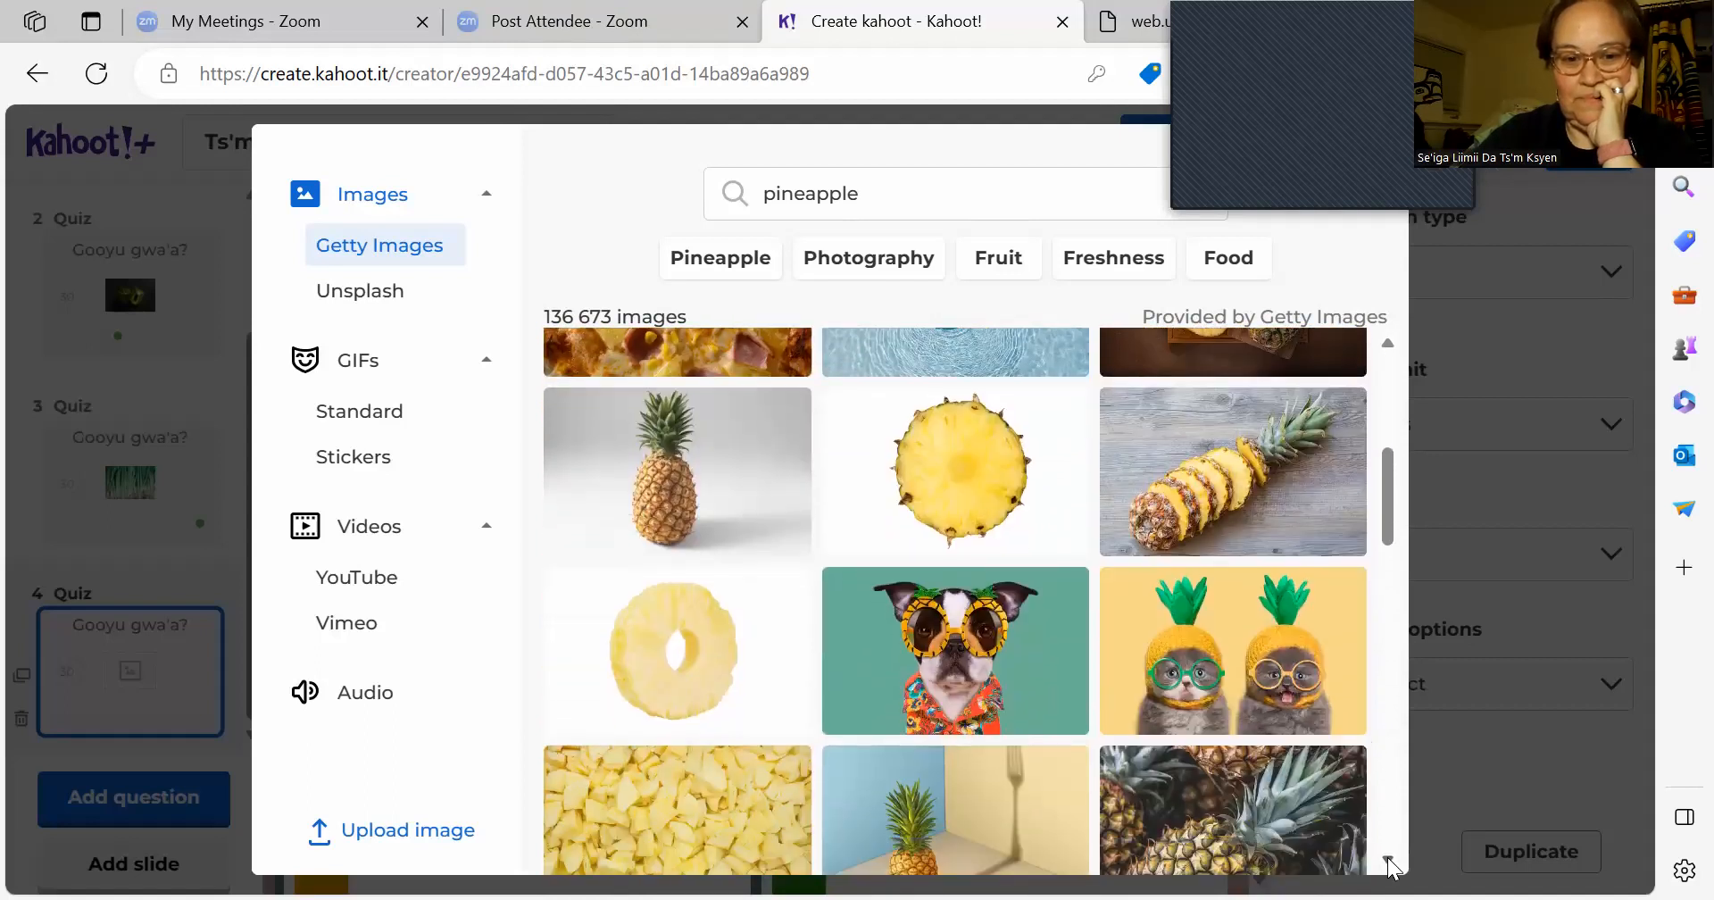
{"action": "scroll", "coordinate": [1388, 860], "scroll_direction": "down", "scroll_amount": 1}
{"action": "left_click", "coordinate": [715, 759]}
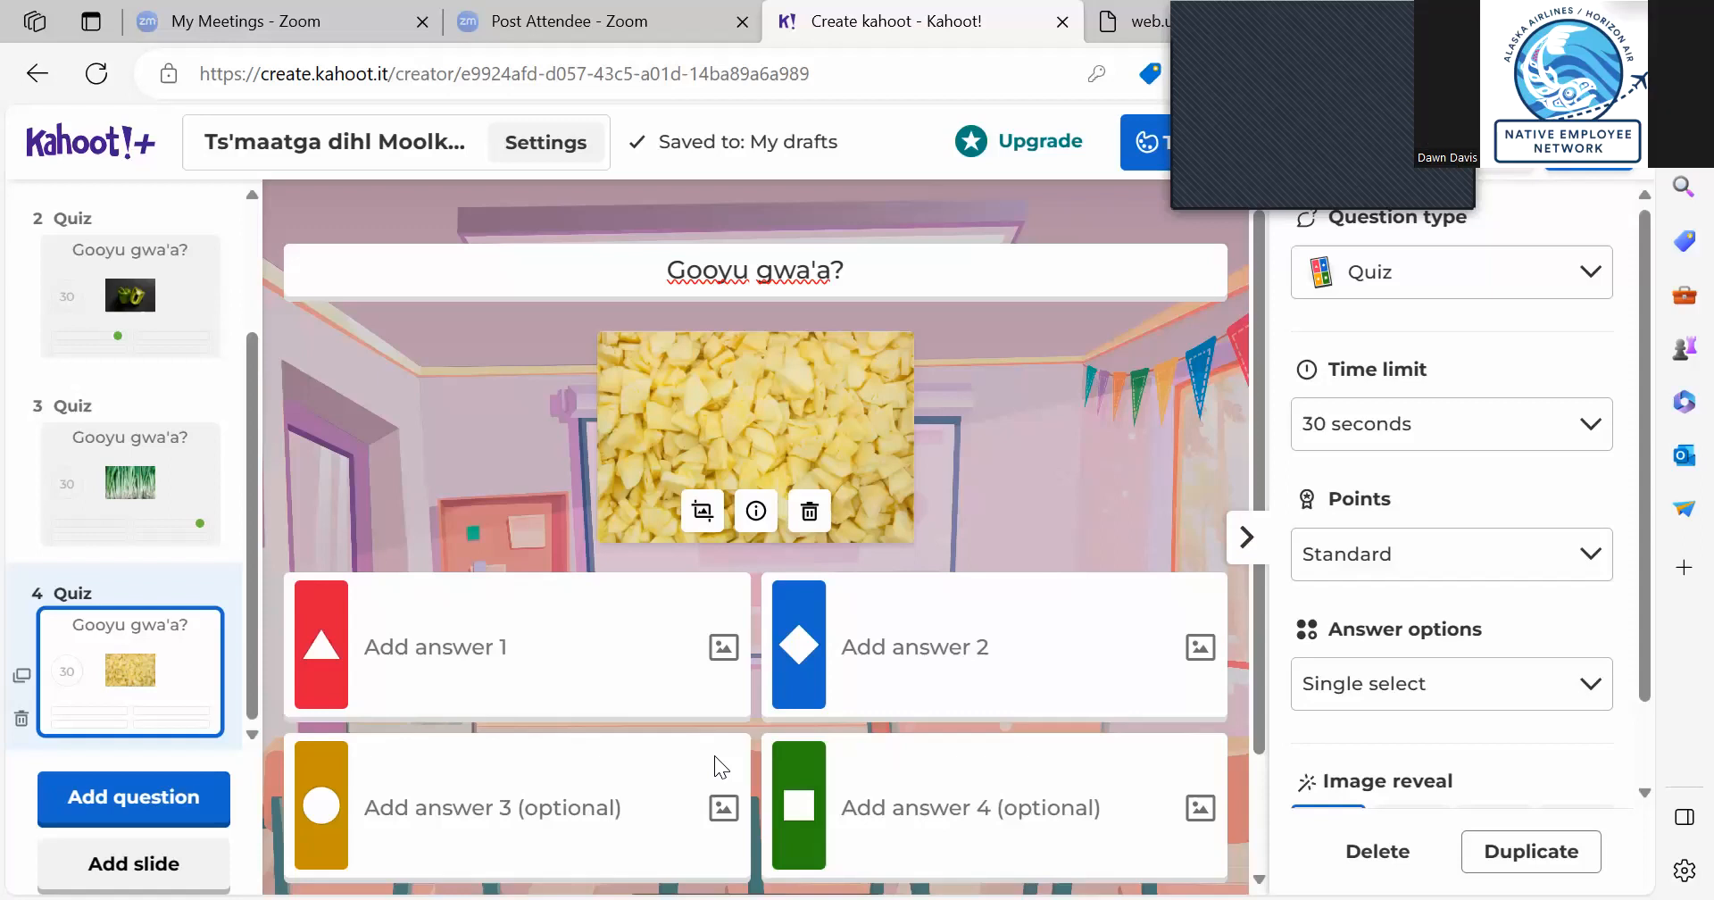
Step: Enter "maaym Hayawahii" as answer 1 of the pineapple question and mark it as correct
{"action": "left_click", "coordinate": [538, 640]}
{"action": "type", "text": "maaym"}
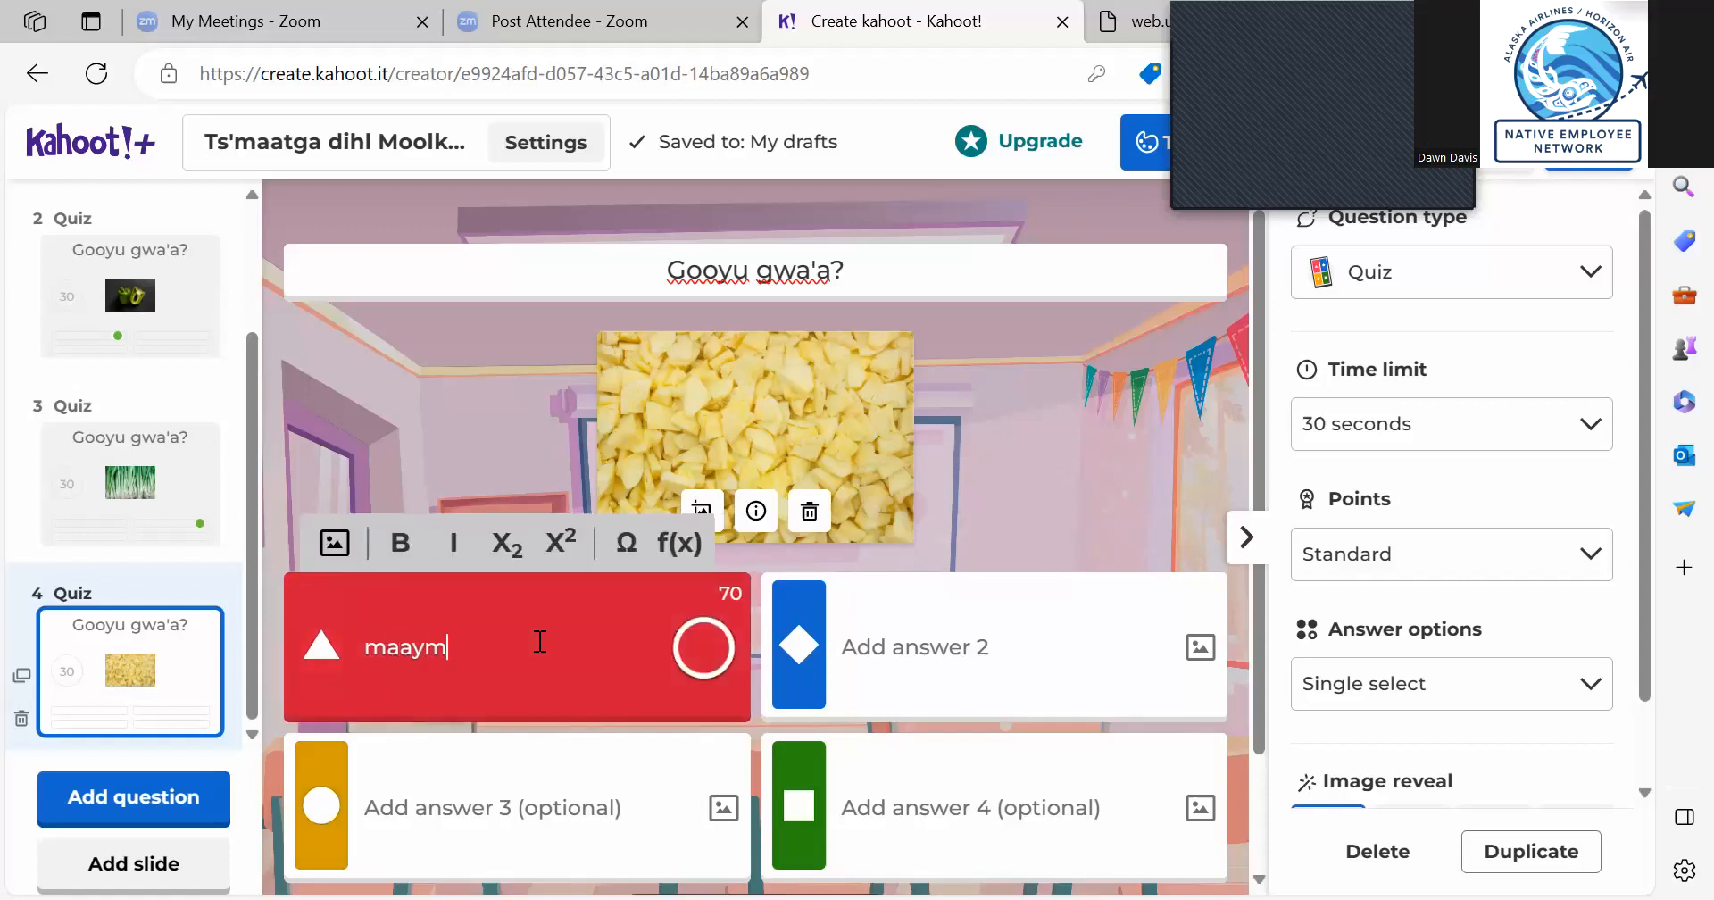
{"action": "type", "text": " Haya"}
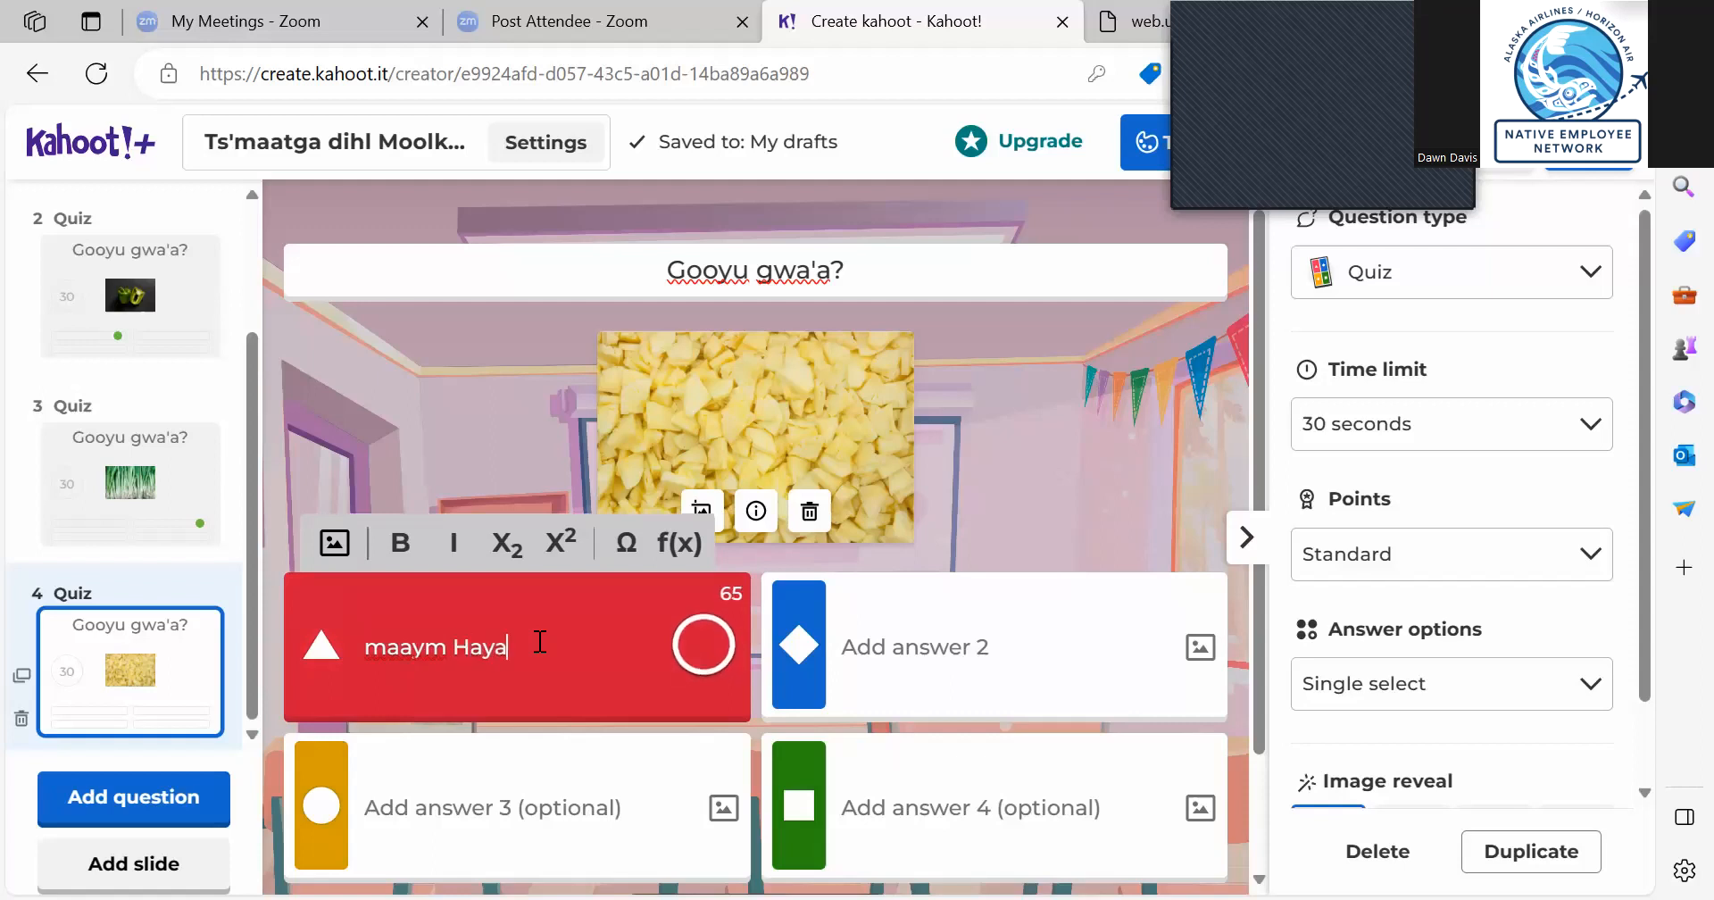
{"action": "type", "text": "wahii"}
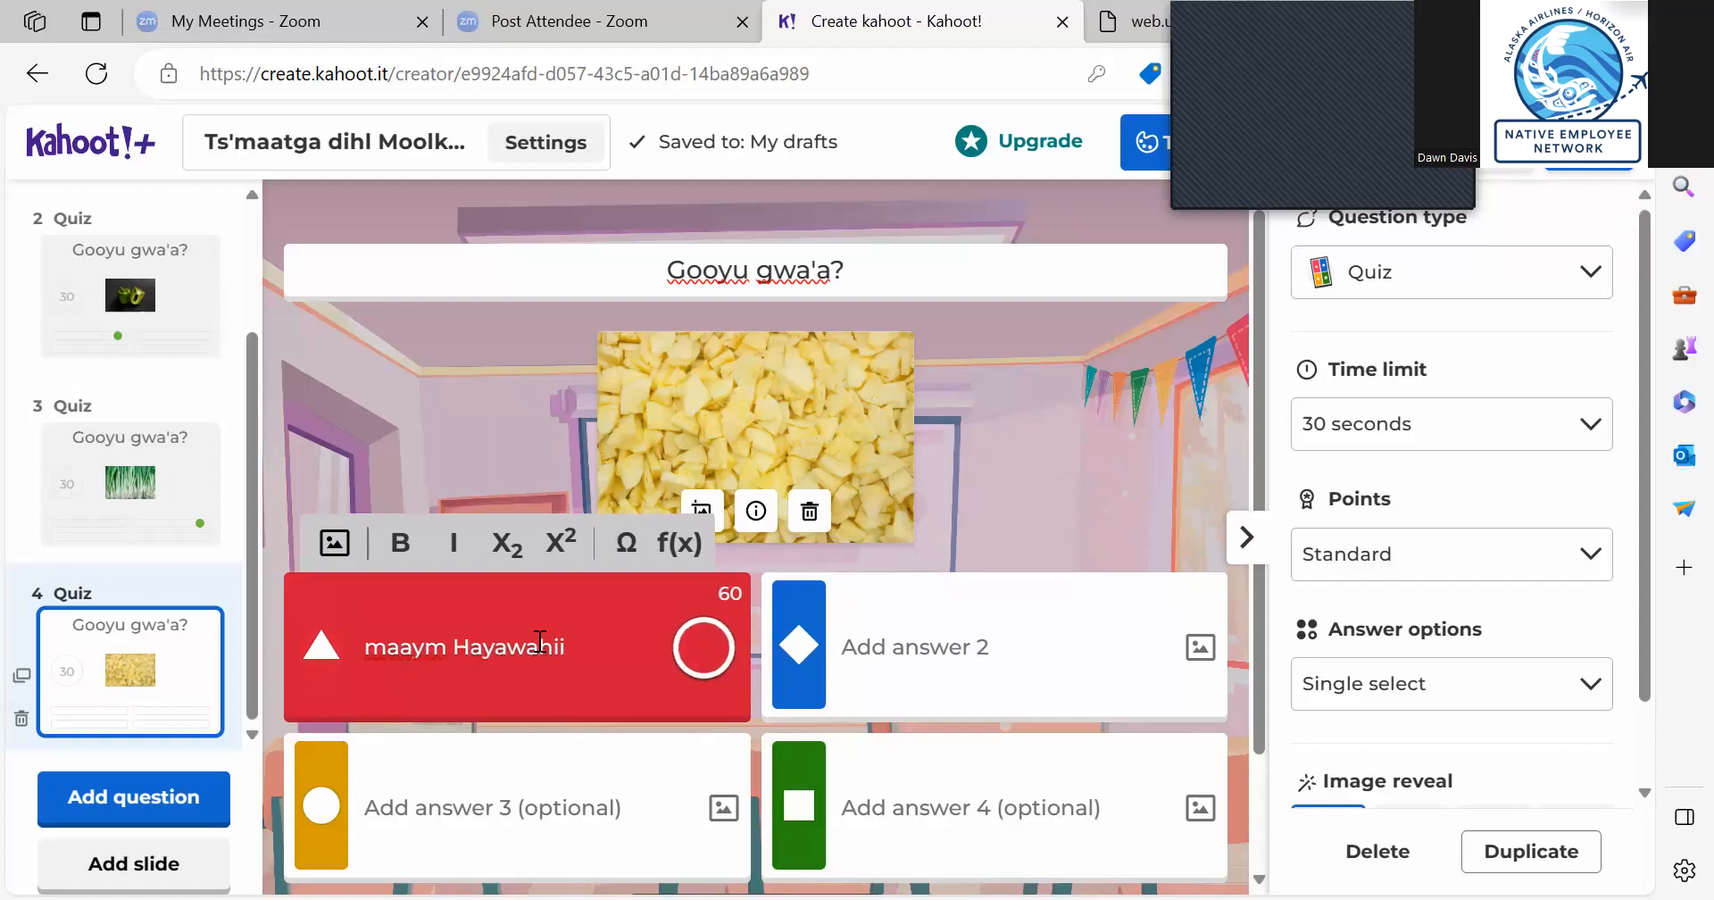
{"action": "left_click", "coordinate": [712, 659]}
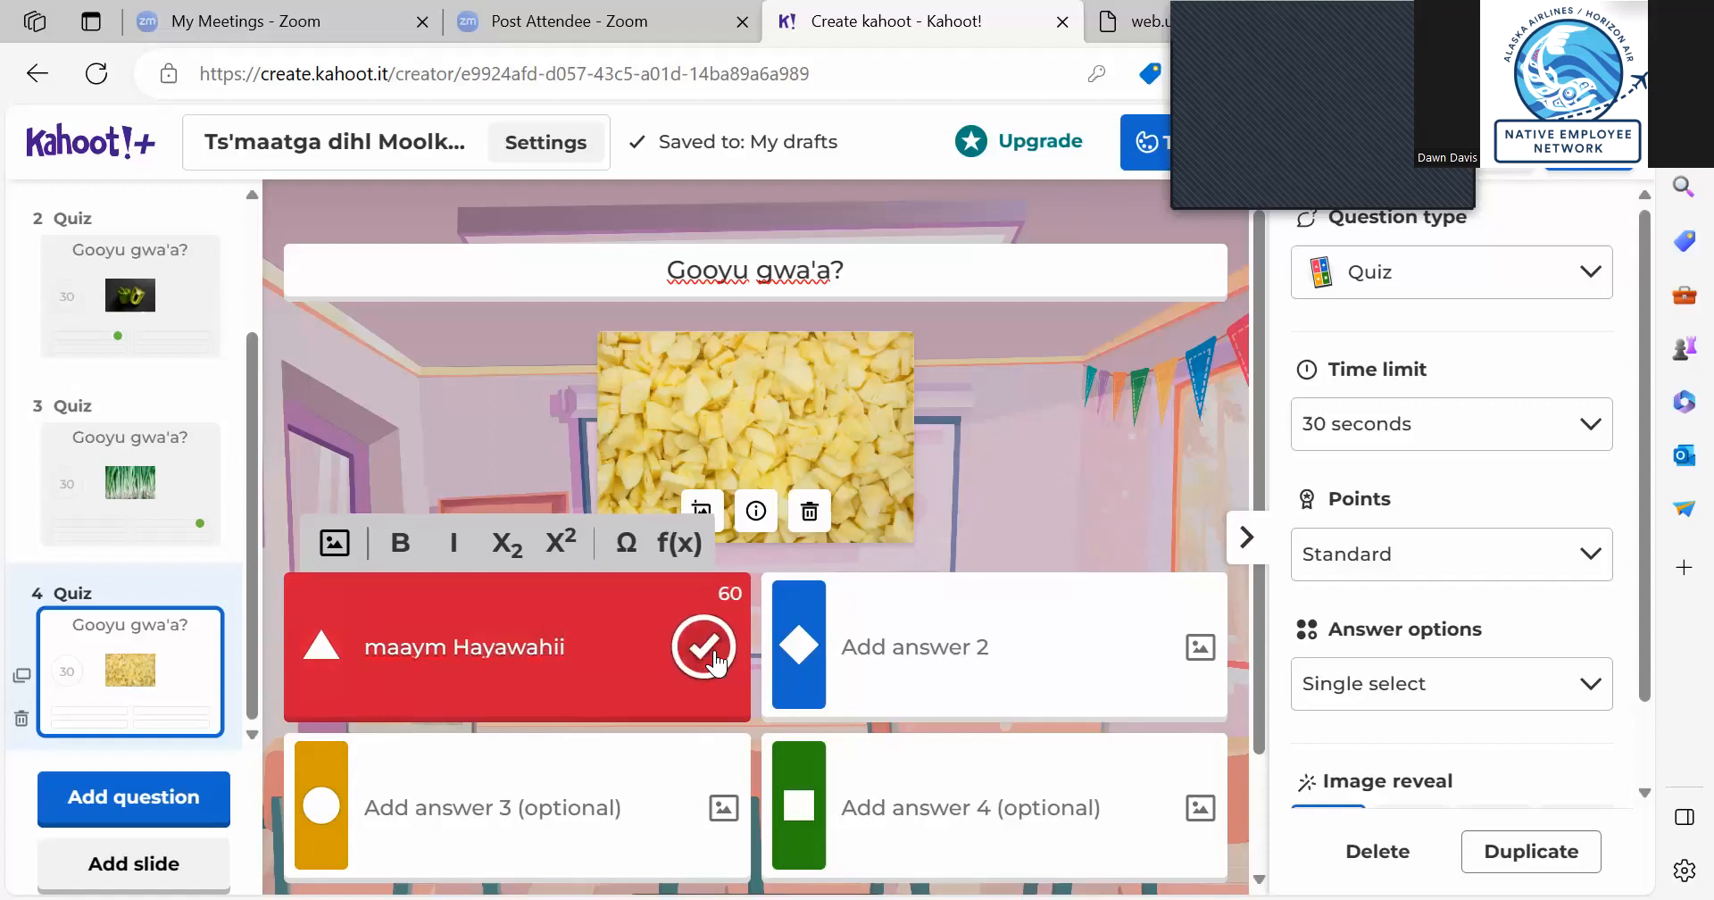
Step: Enter "na aksm maaym Hayawahii" as answer 2 of the pineapple question
{"action": "left_click", "coordinate": [884, 657]}
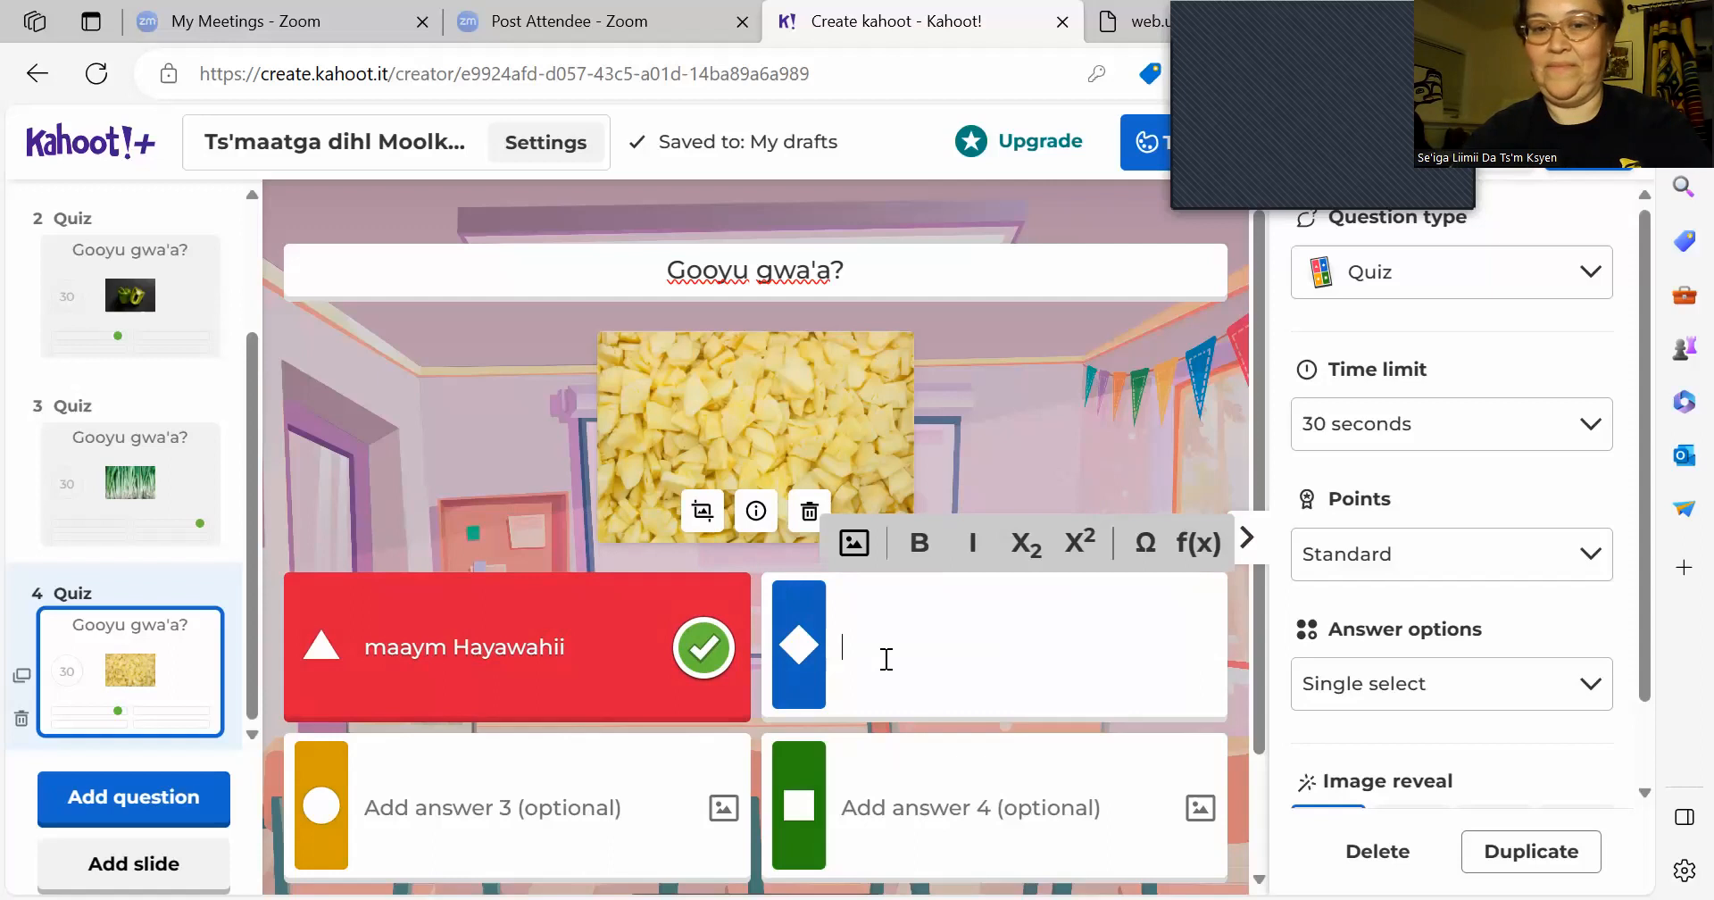
{"action": "type", "text": "na aksm"}
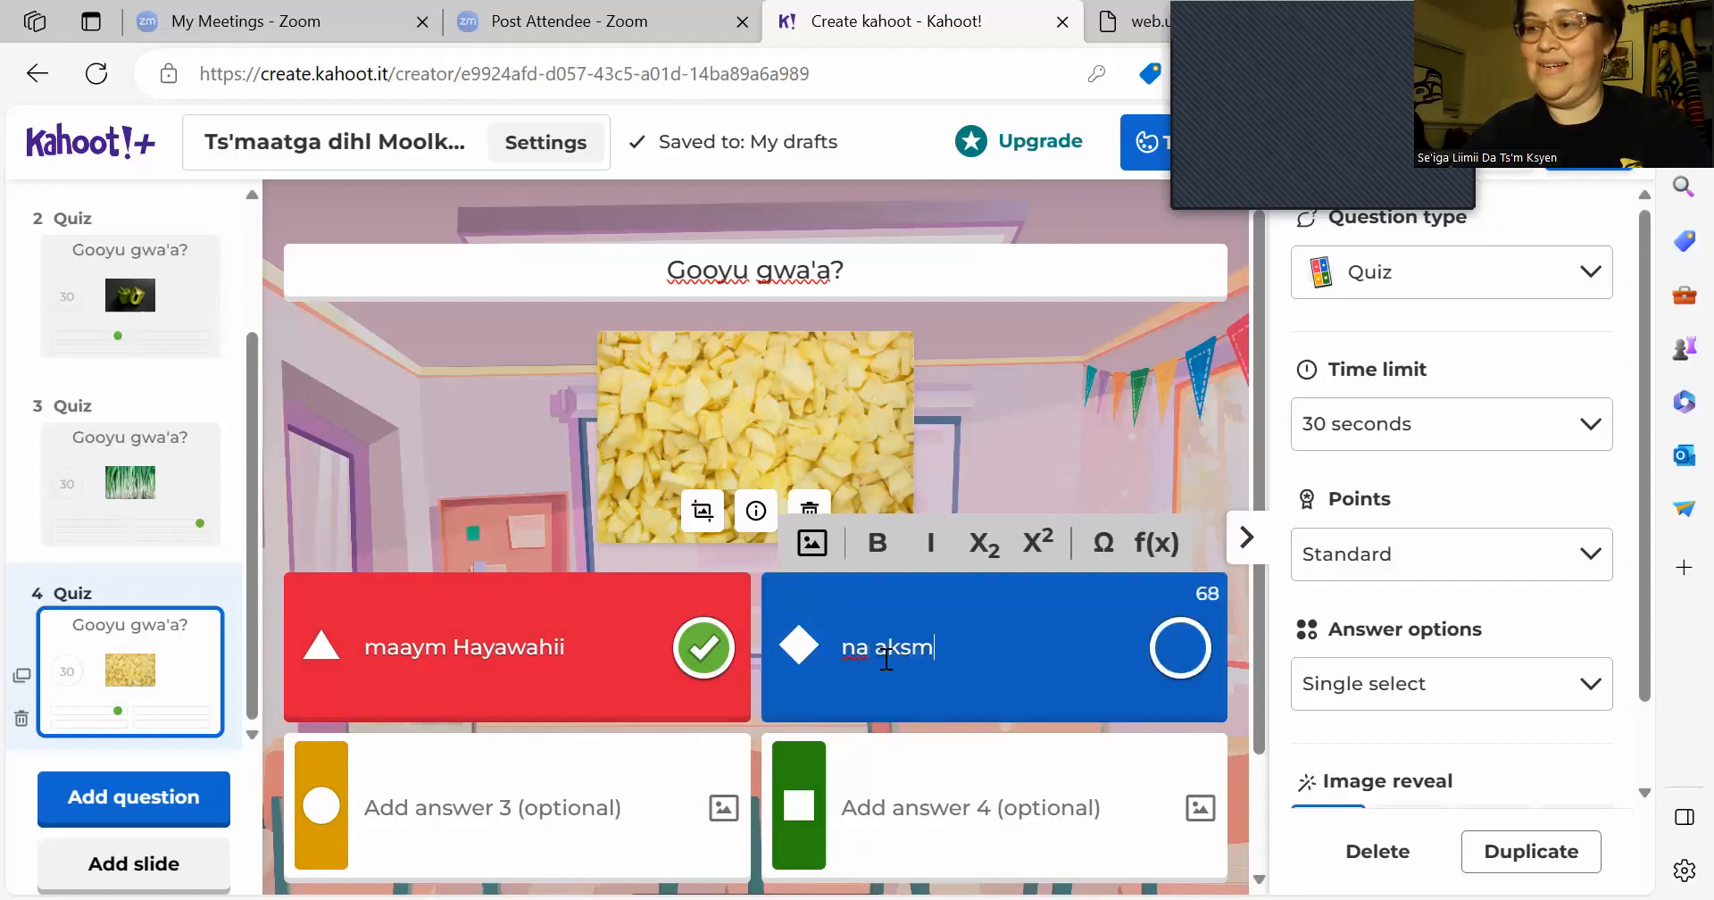
{"action": "type", "text": " maaym H"}
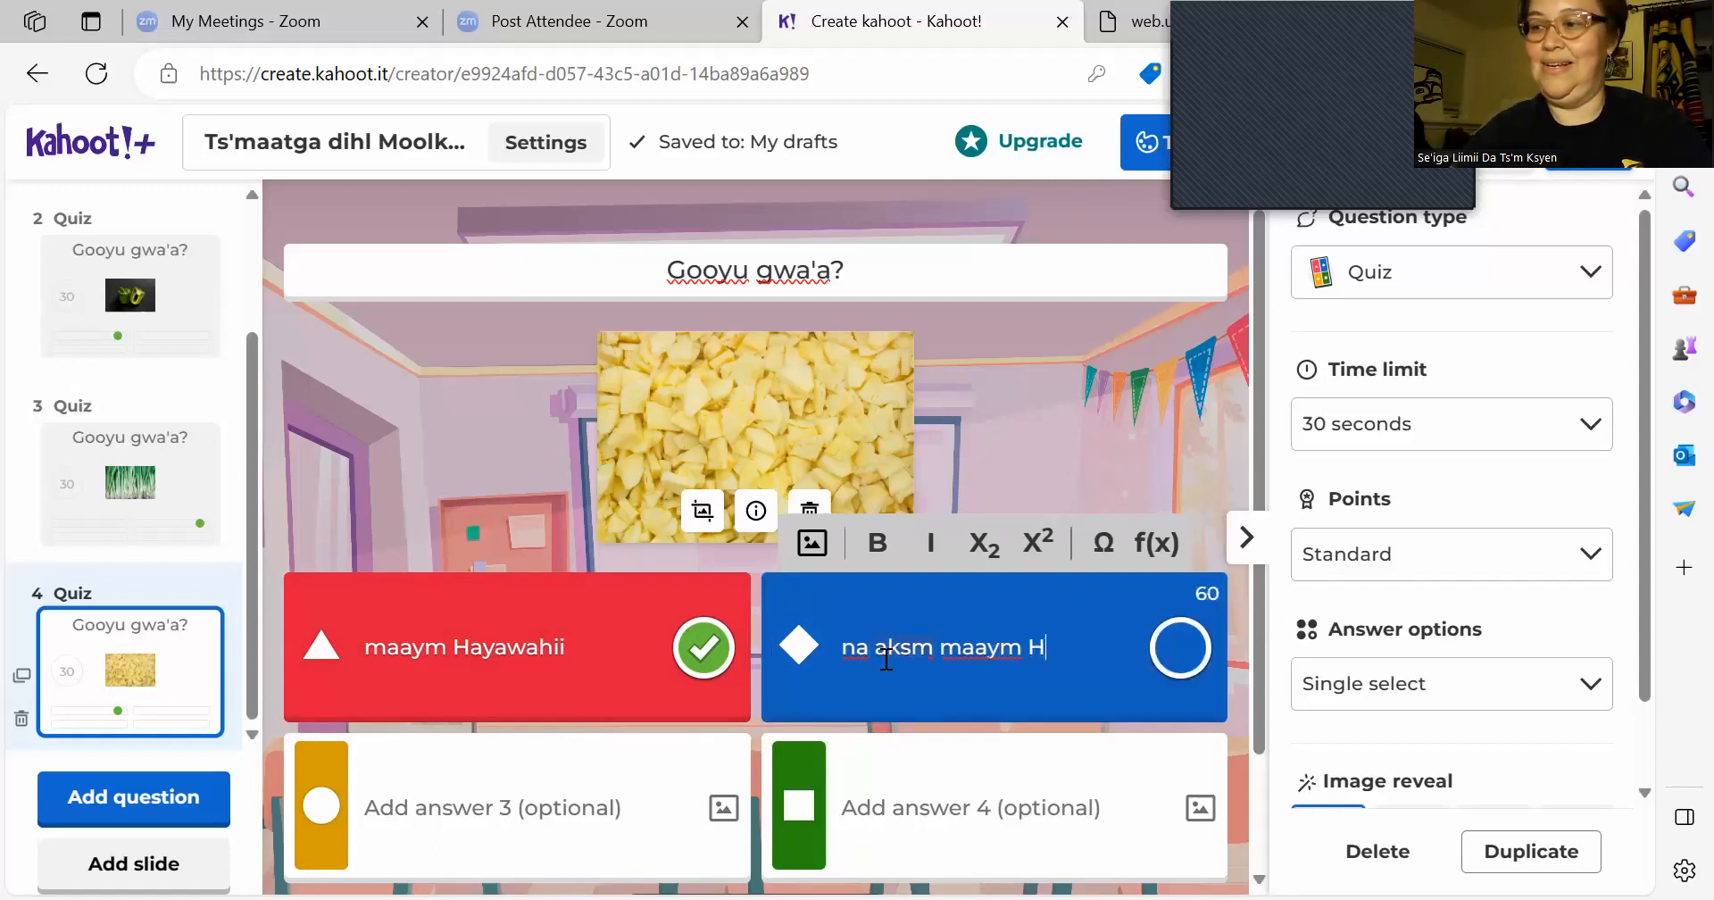
{"action": "type", "text": "ayaw"}
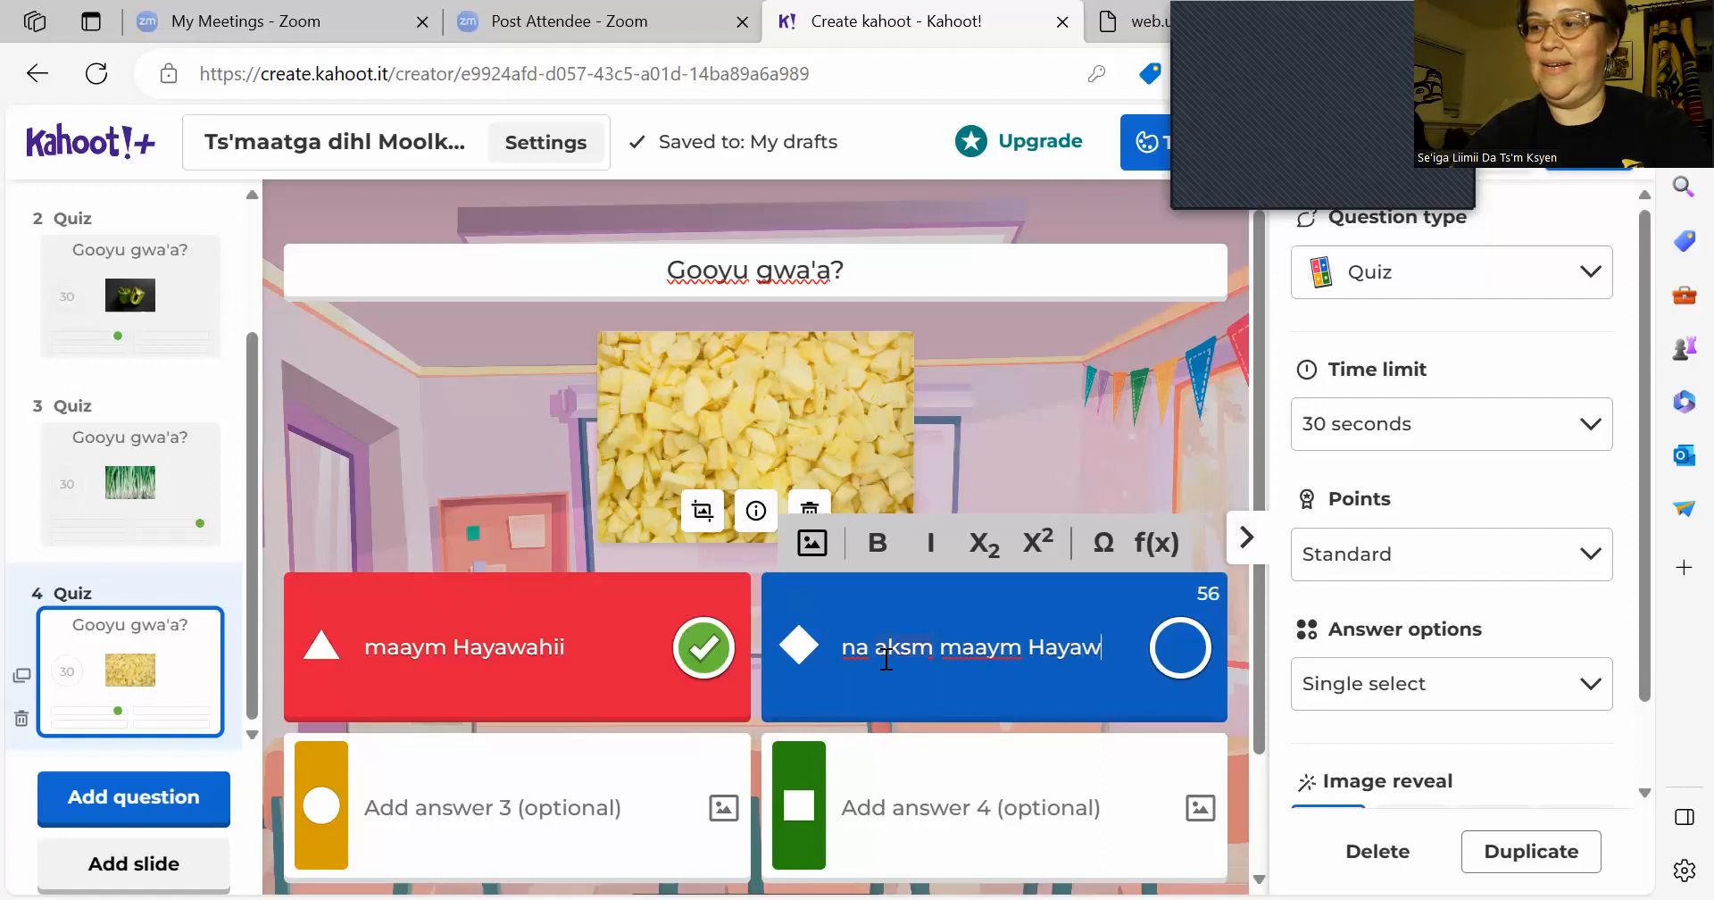
{"action": "type", "text": "ahii"}
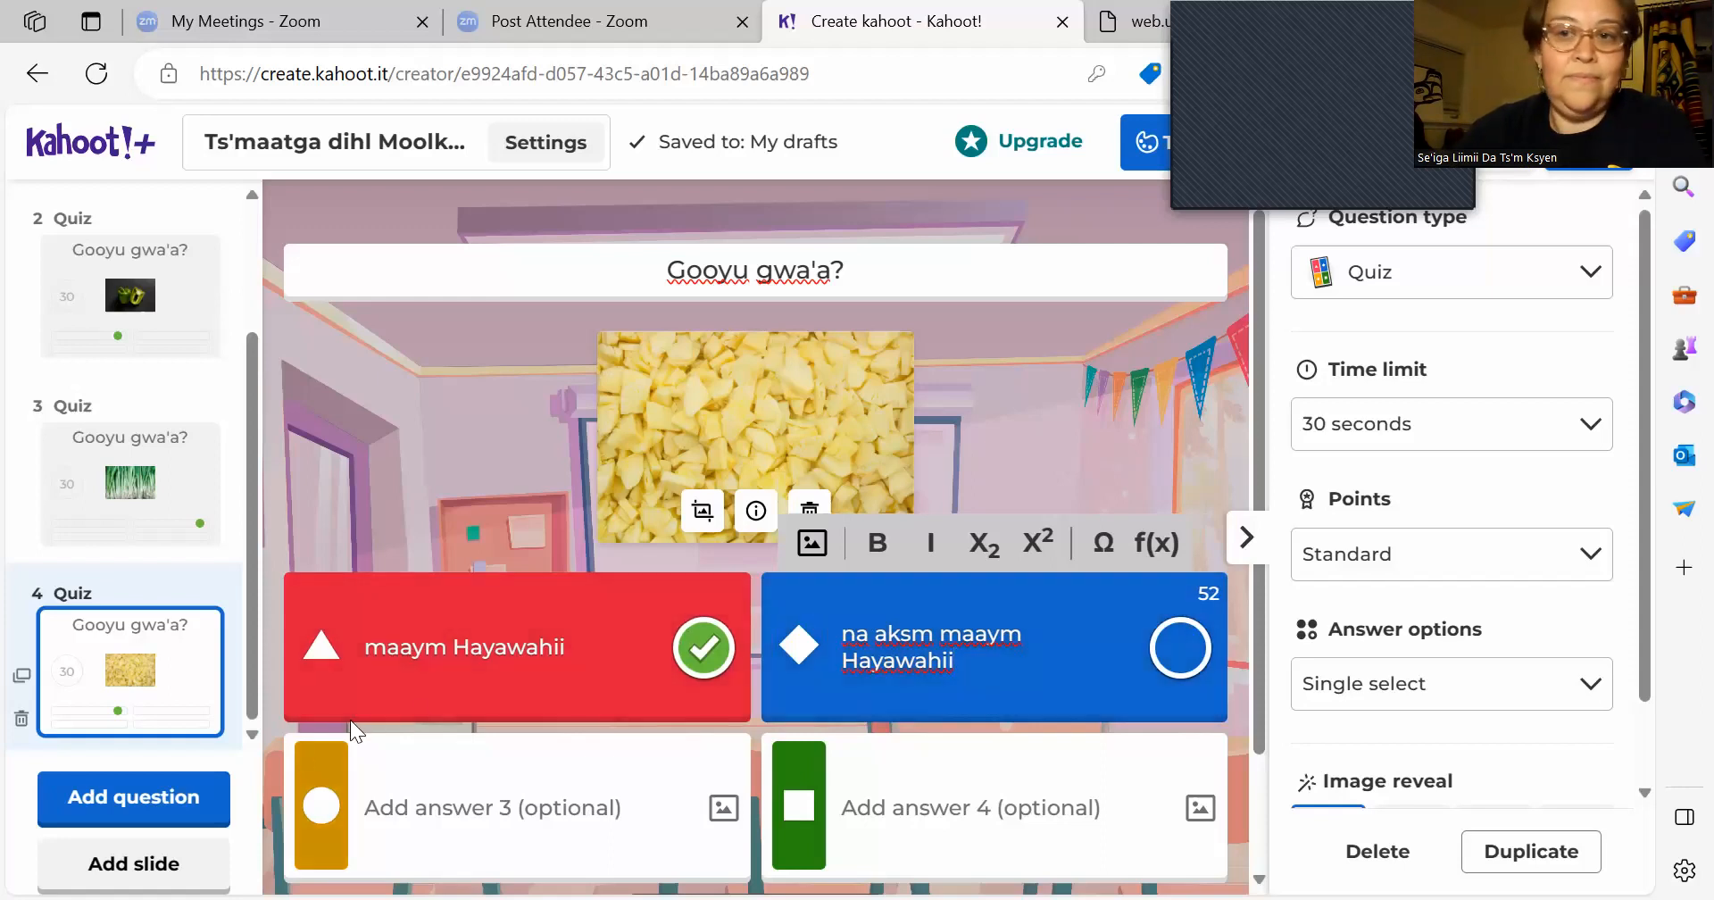
Step: Save the four-question kahoot and finish editing to return to the library
{"action": "left_click", "coordinate": [1580, 166]}
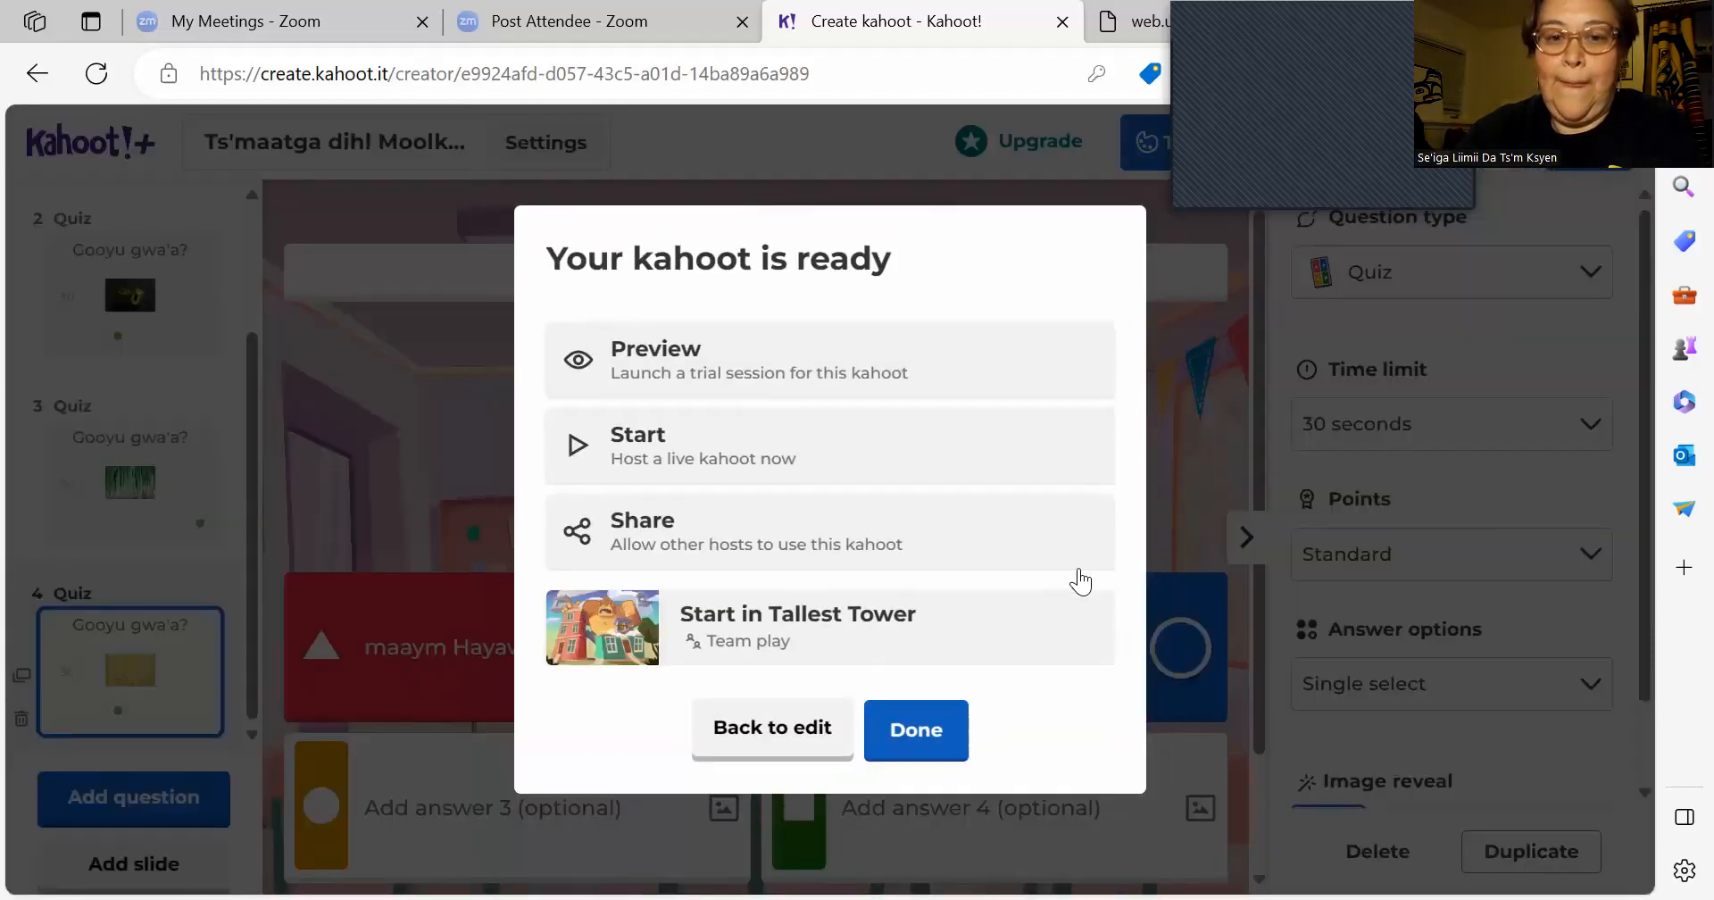
{"action": "left_click", "coordinate": [914, 734]}
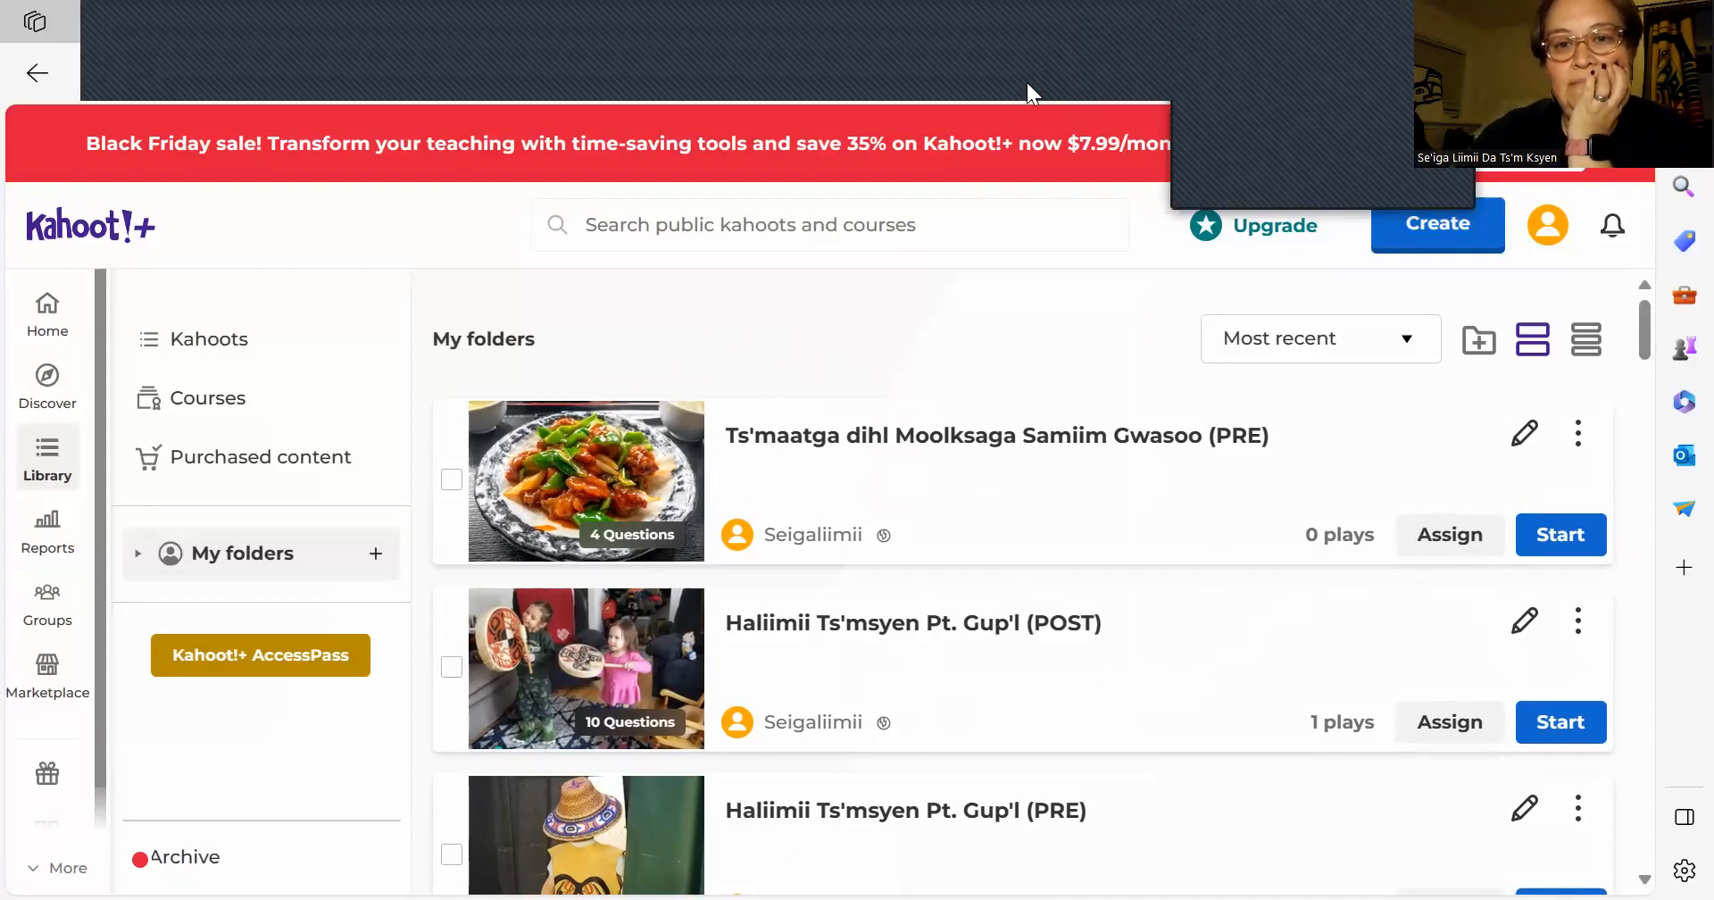
Step: Switch to the recipe document in Word and select the full two-column ingredients list, from pork to rice and oil
{"action": "left_click", "coordinate": [1027, 83]}
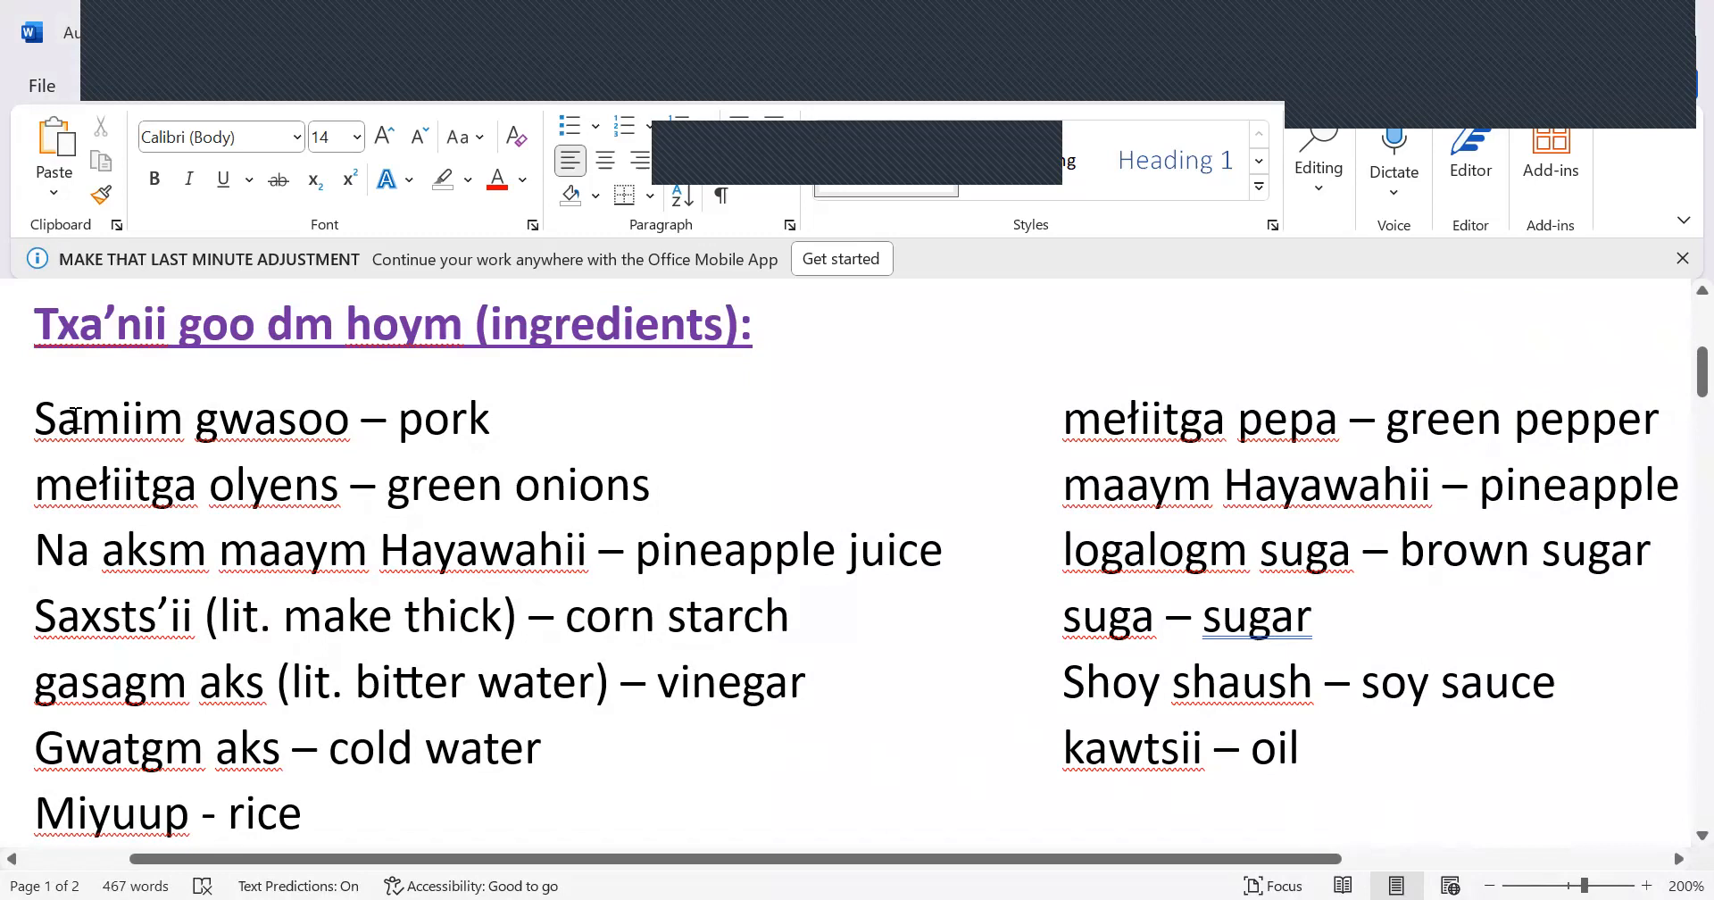
{"action": "left_click_drag", "start_coordinate": [44, 418], "coordinate": [1278, 787]}
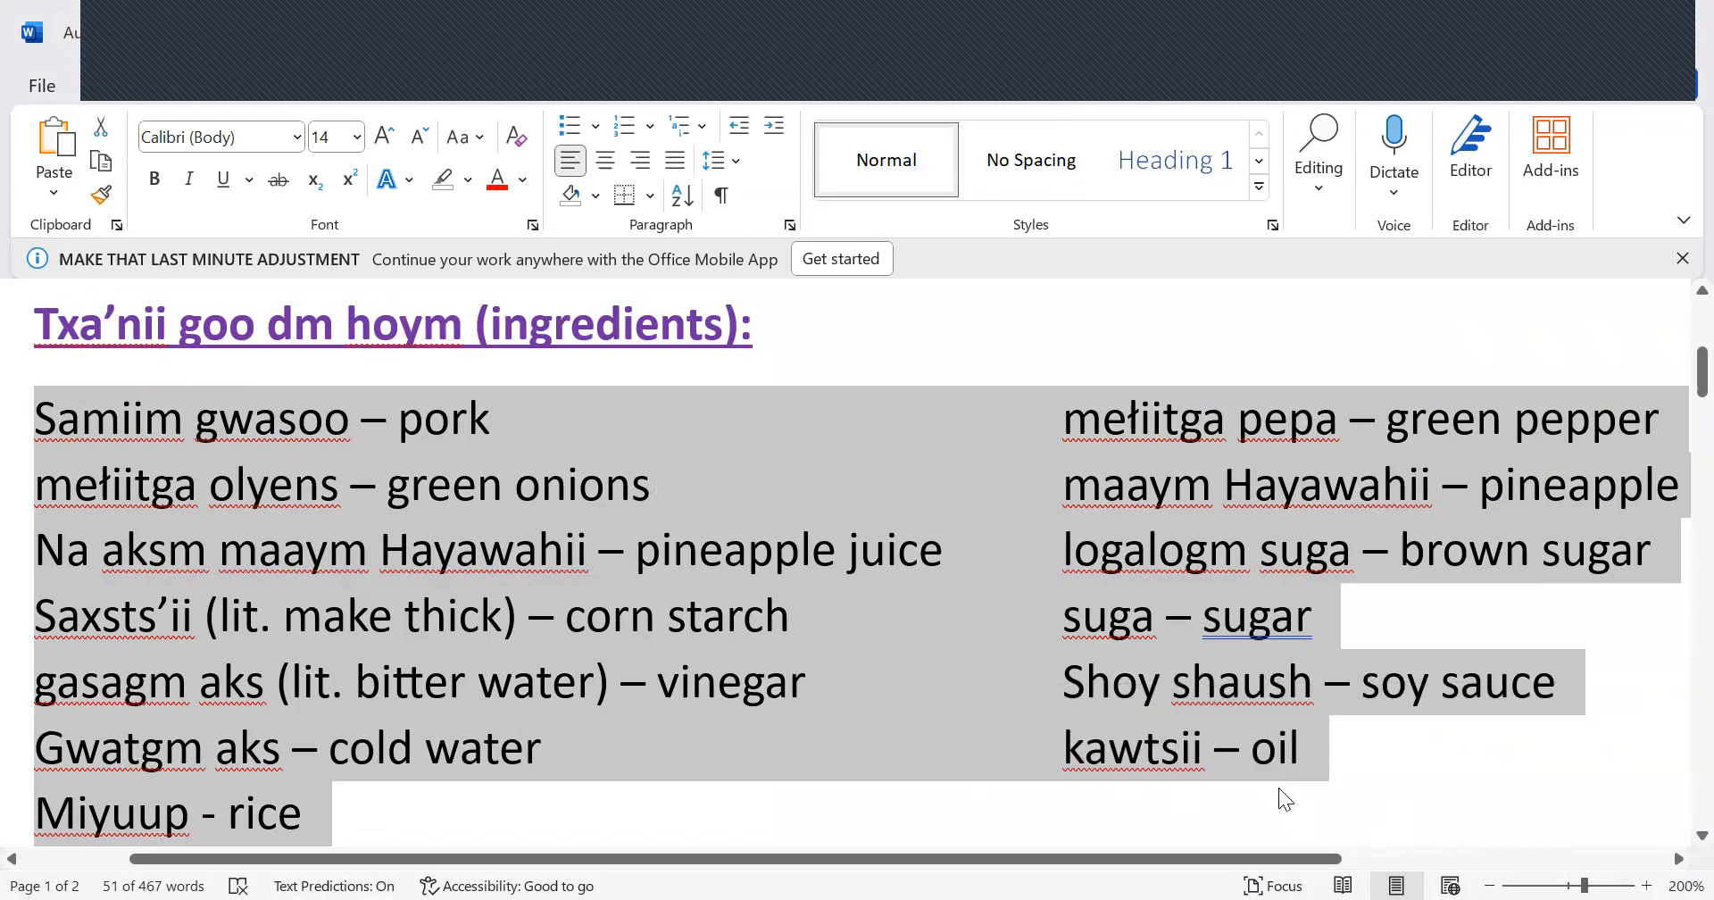